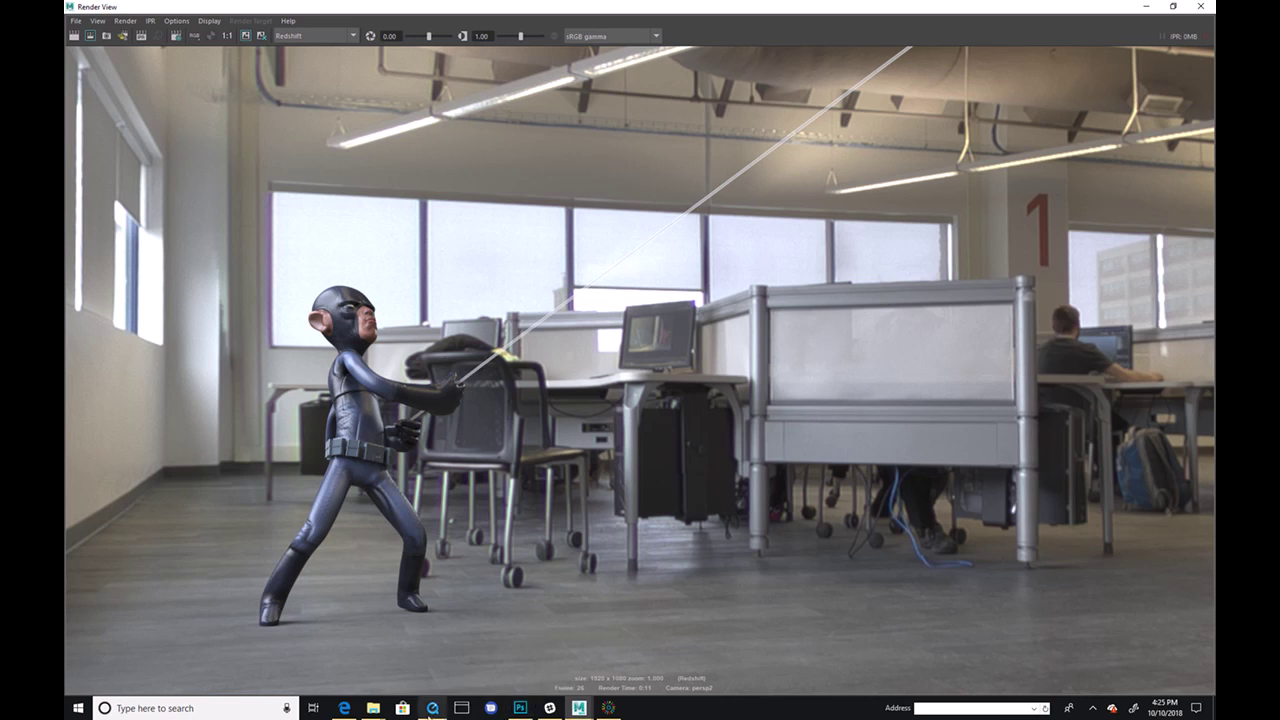
Step: Review the web3 movie of the character's web shot in the video player and minimize it
click(432, 708)
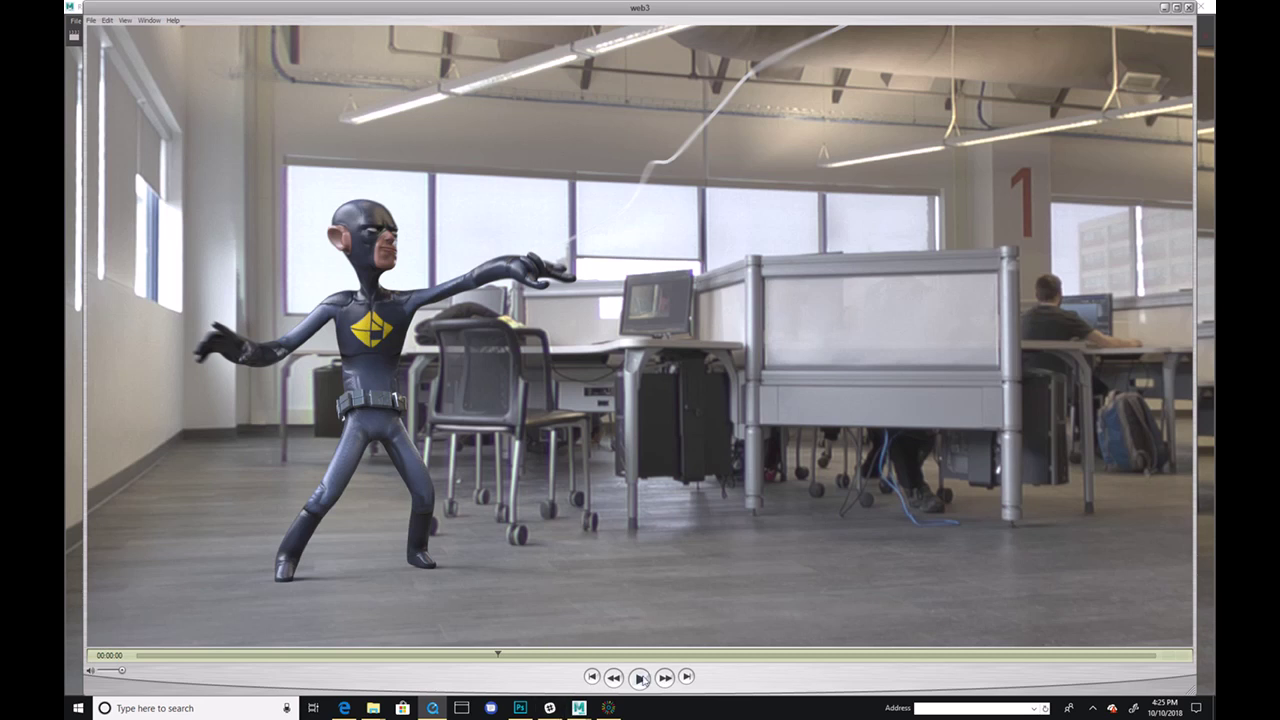
click(446, 657)
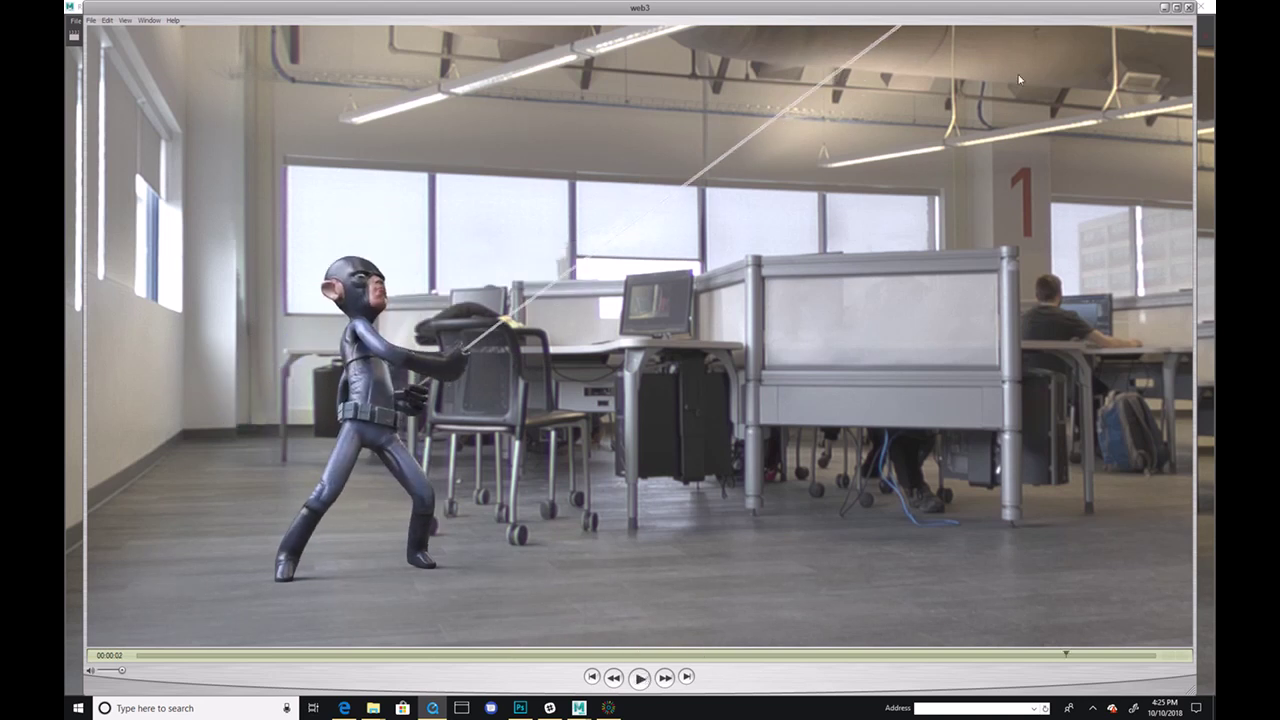
click(1165, 8)
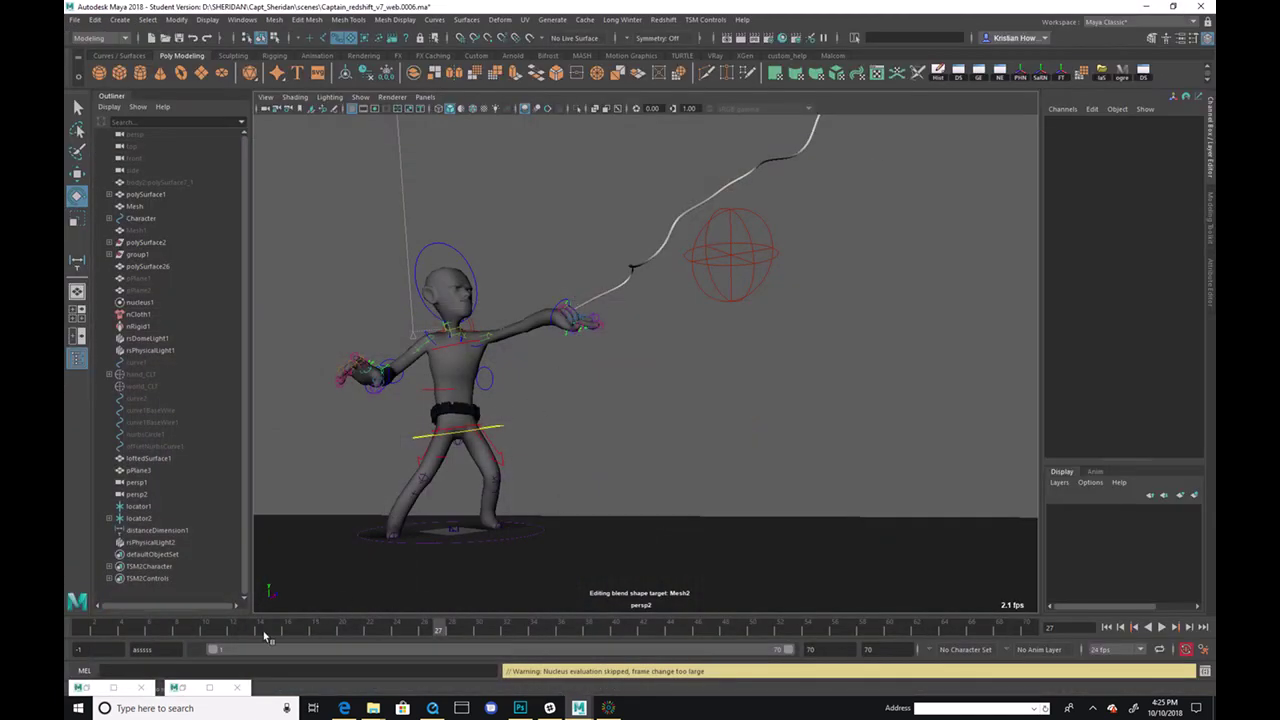
Step: Play the scene animation in Maya and stop at frame 28 for a closer view of the web at the hand
key(alt+shift+v)
key(alt+v)
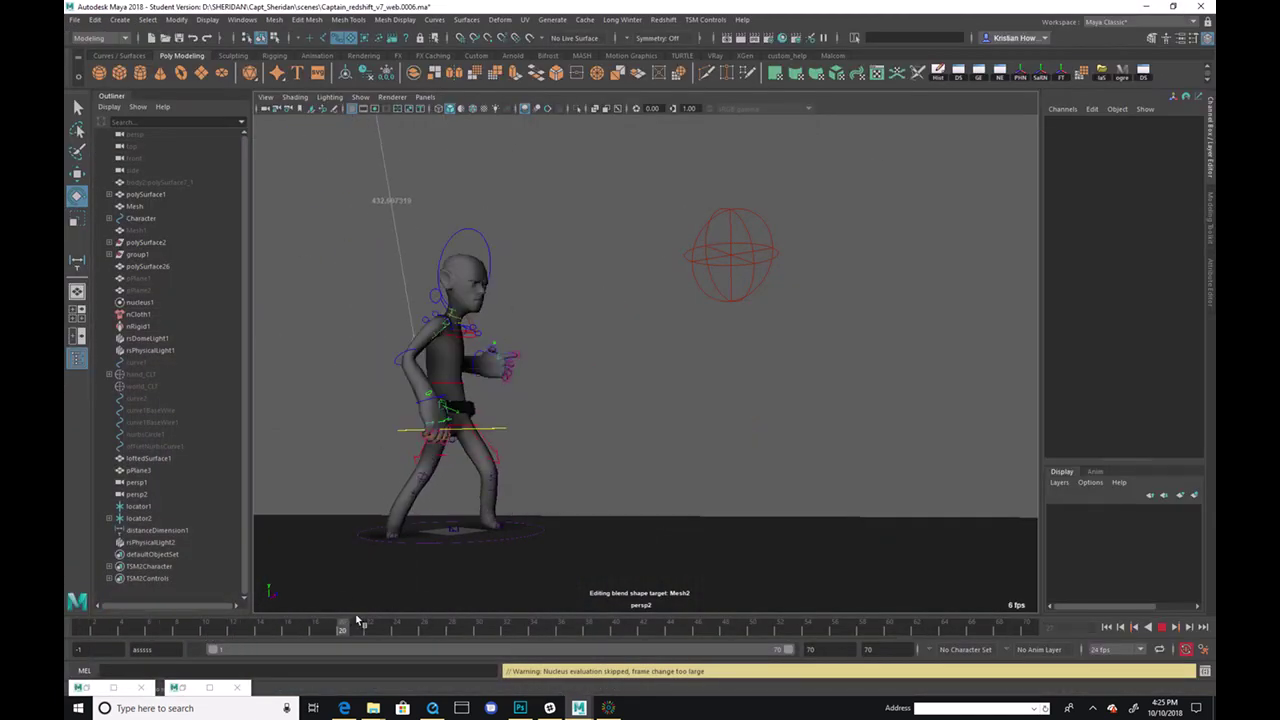
key(Escape)
alt+drag(665, 338, 555, 438)
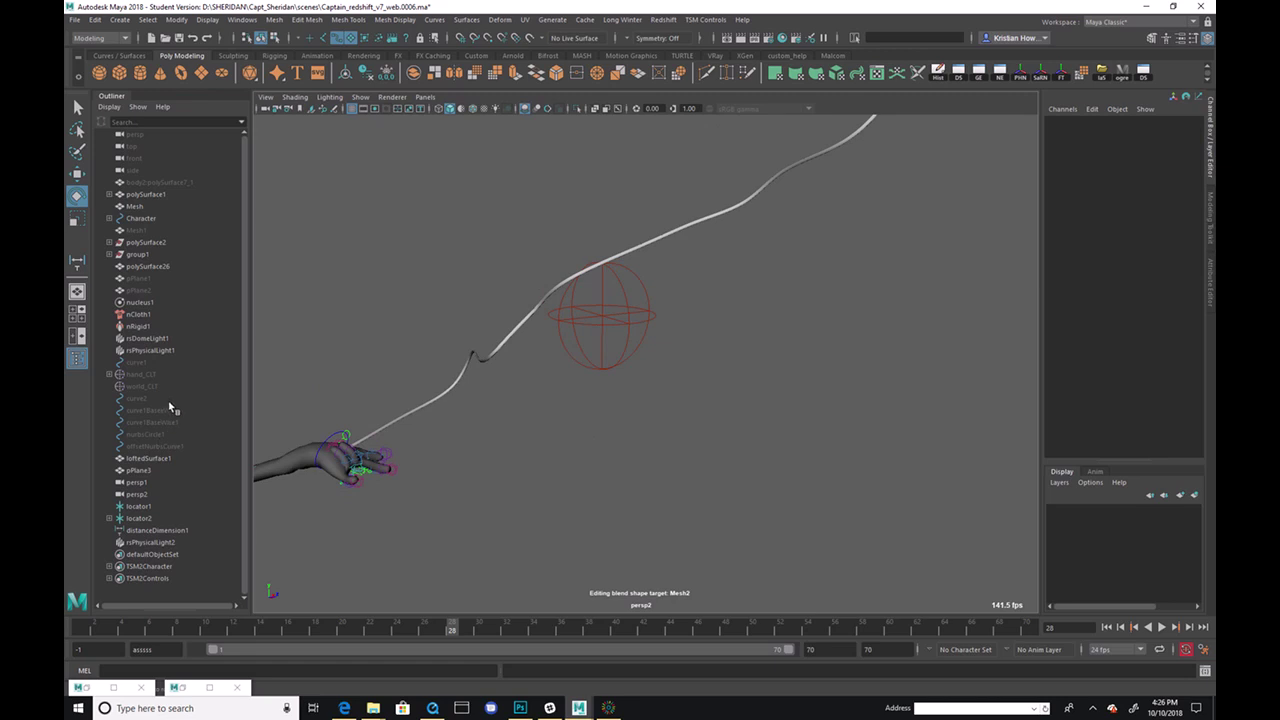
Step: Unhide curve1, hand_CLT and world_CLT, and select curve1
drag(171, 363, 177, 388)
key(shift+h)
click(168, 363)
alt+drag(354, 380, 382, 450)
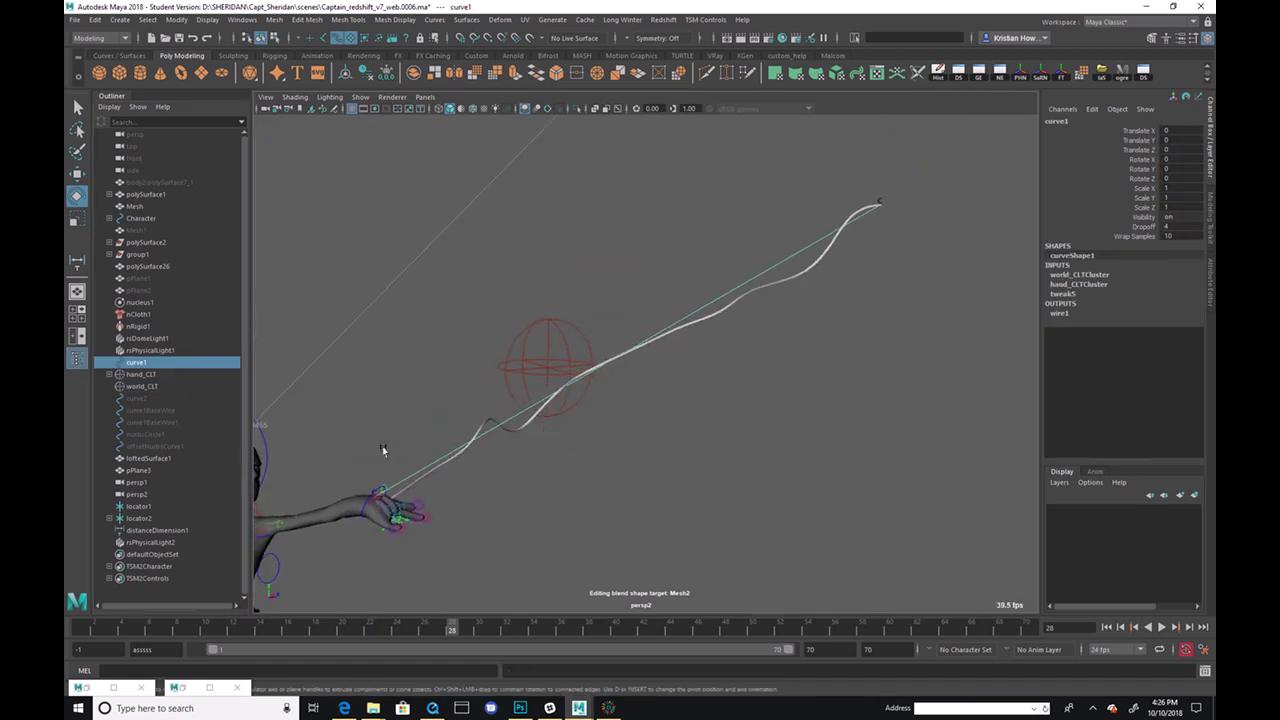
Step: Inspect both cluster handles, try moving hand_CLT away from the hand, and undo the move
click(160, 375)
click(162, 387)
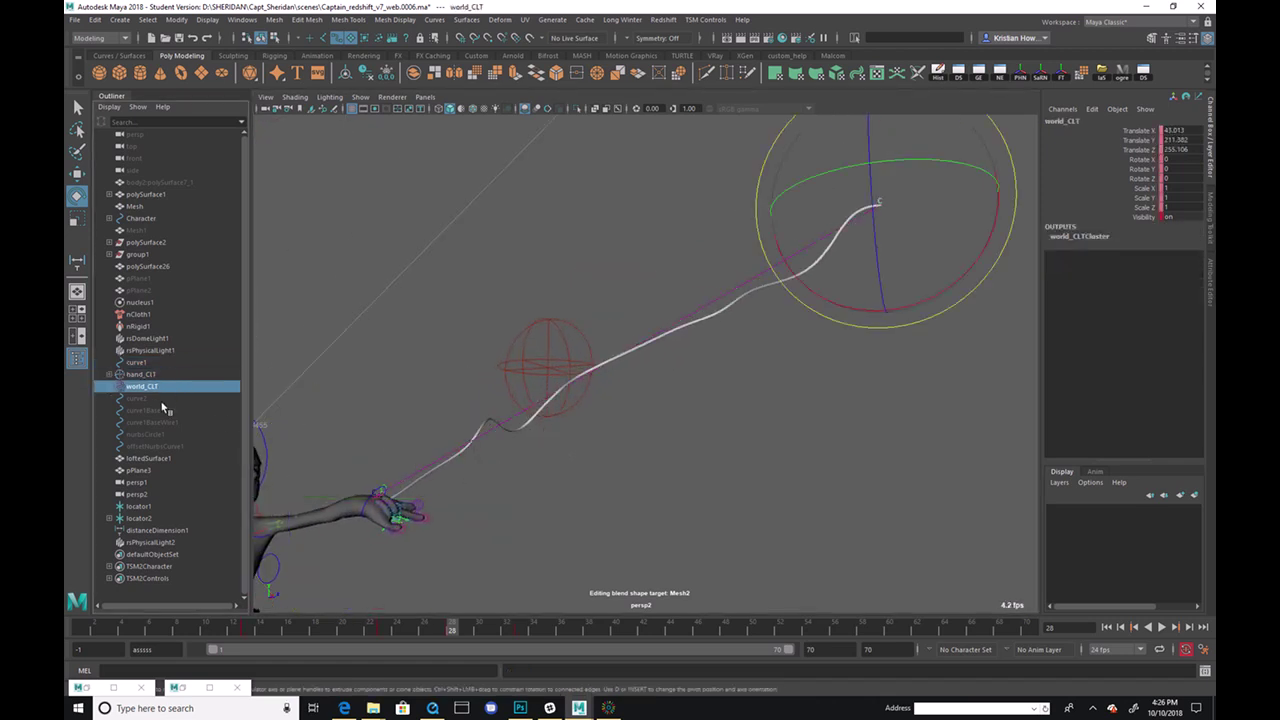
click(156, 375)
key(w)
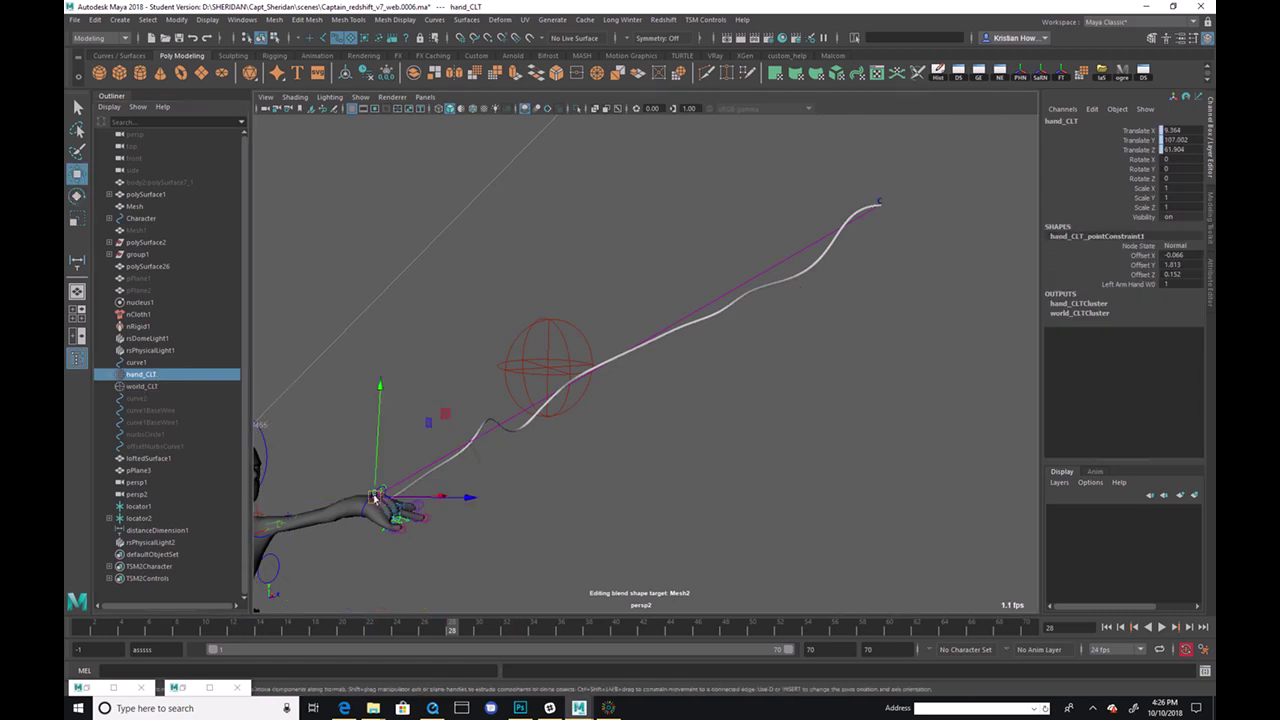
drag(394, 443, 701, 333)
key(ctrl+z)
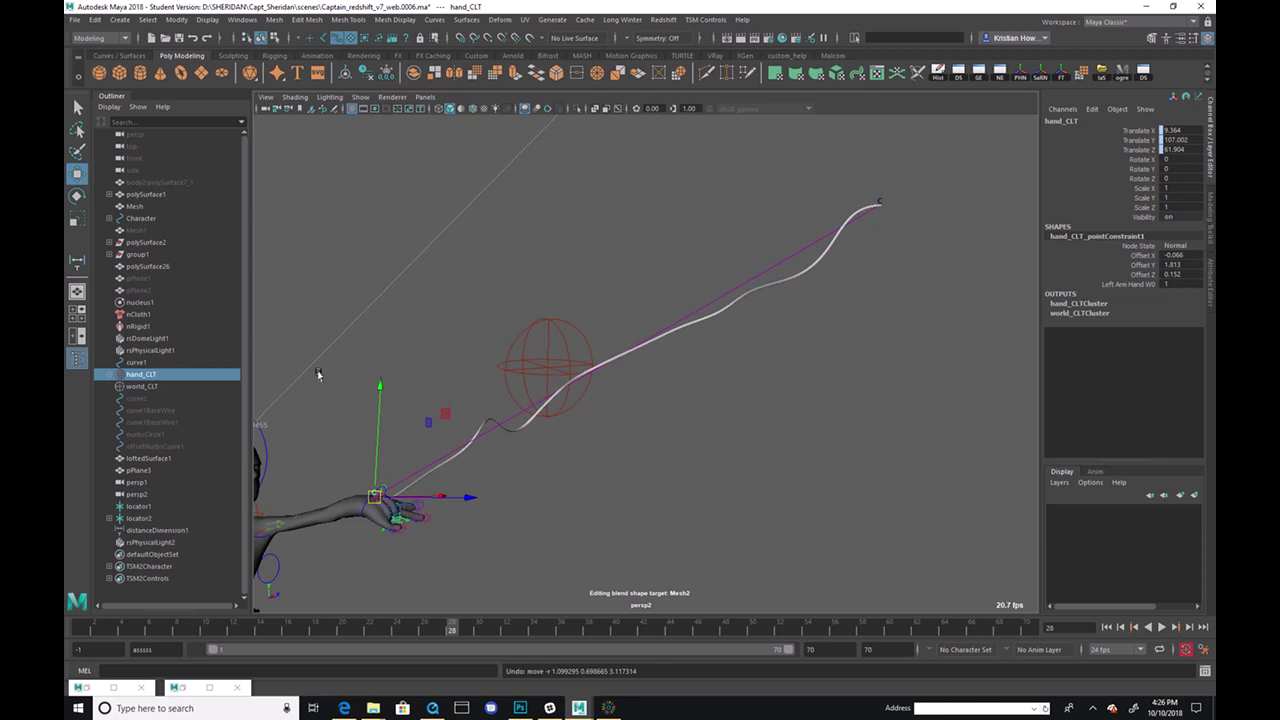
Step: Raise the world_CLT handle at frame 28 to about X 42.3, Y 276.9, Z 282.6
click(194, 384)
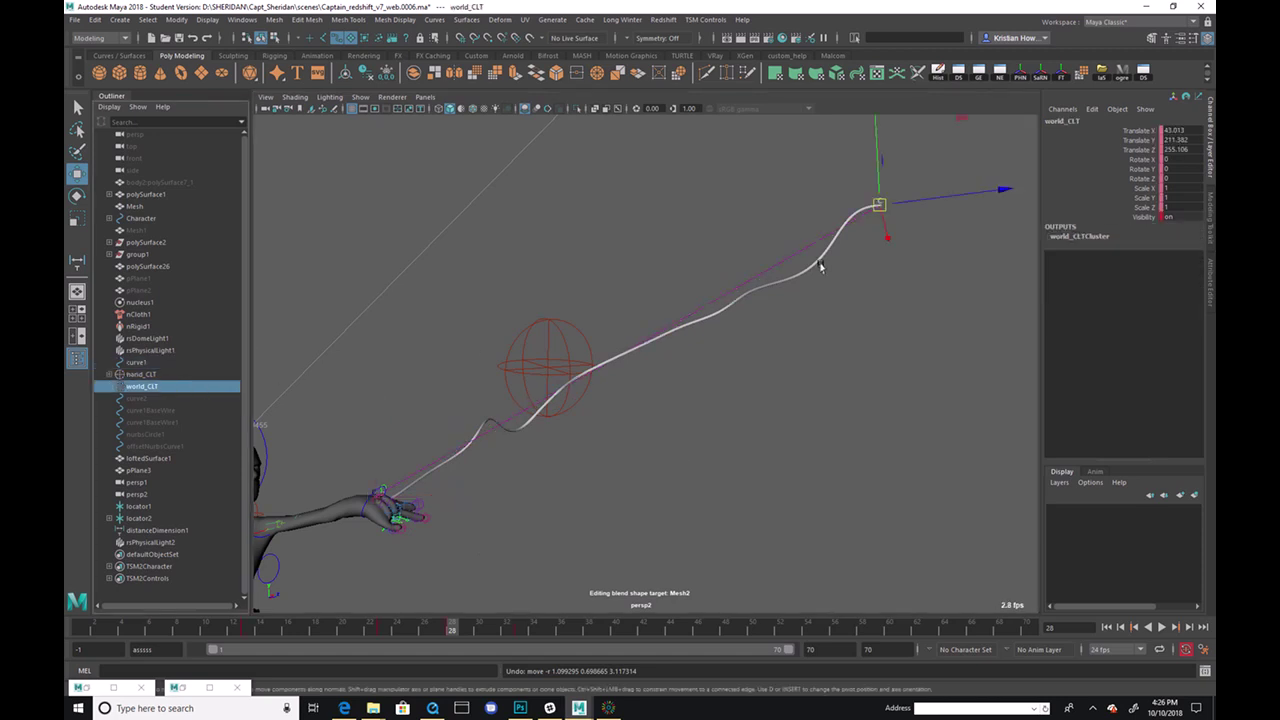
drag(870, 200, 845, 120)
alt+drag(641, 388, 858, 148)
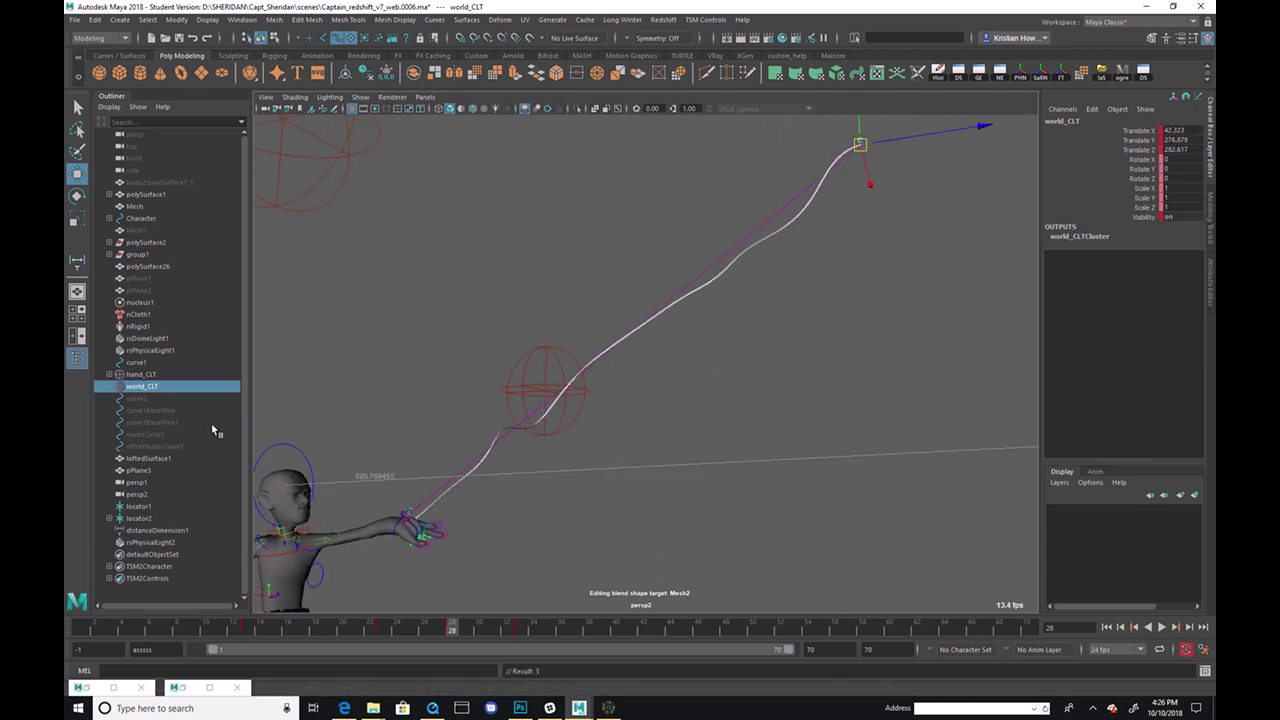
Step: Try moving the world_CLT handle farther out, undo the move, and return to hand_CLT
click(152, 388)
click(155, 377)
click(155, 390)
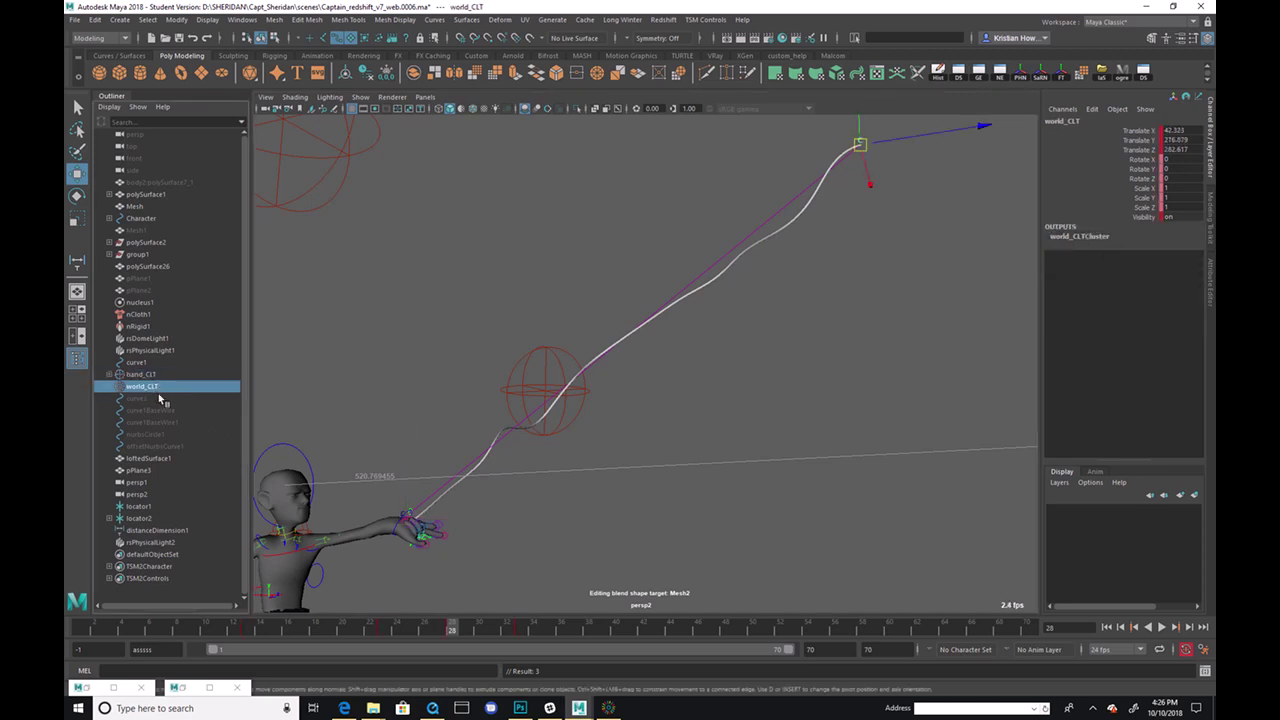
key(ctrl+z)
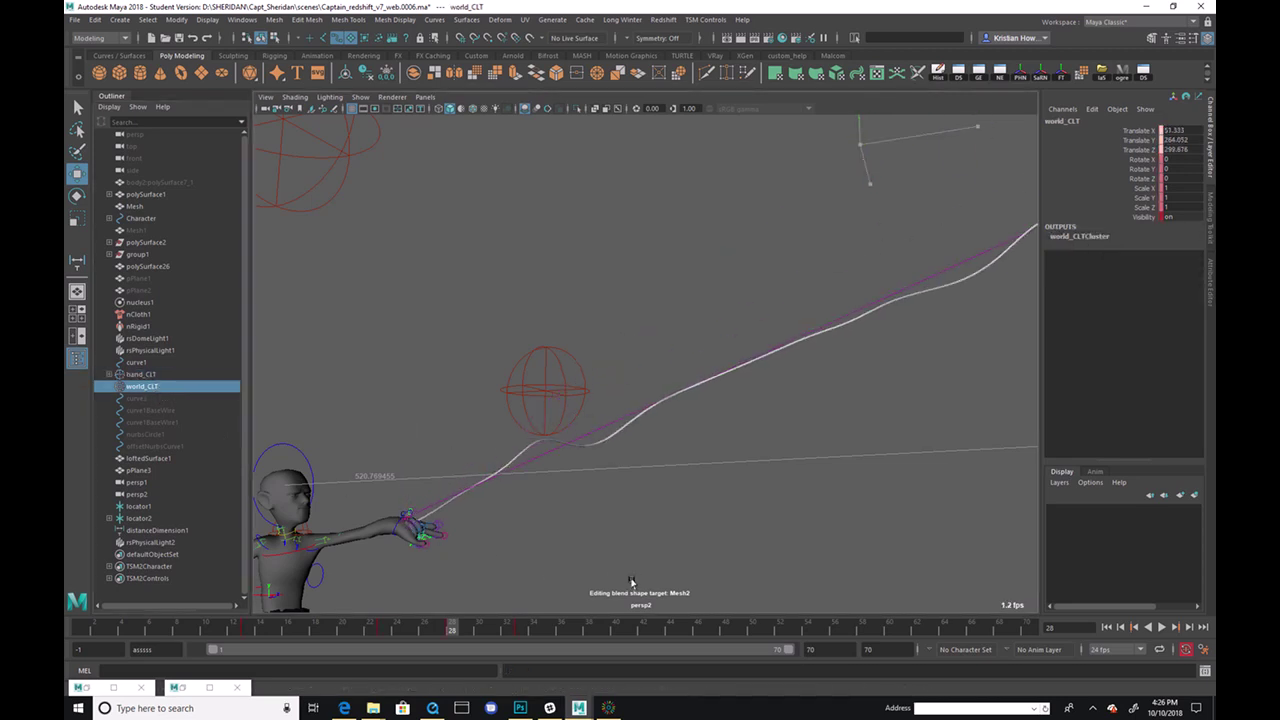
key(Up)
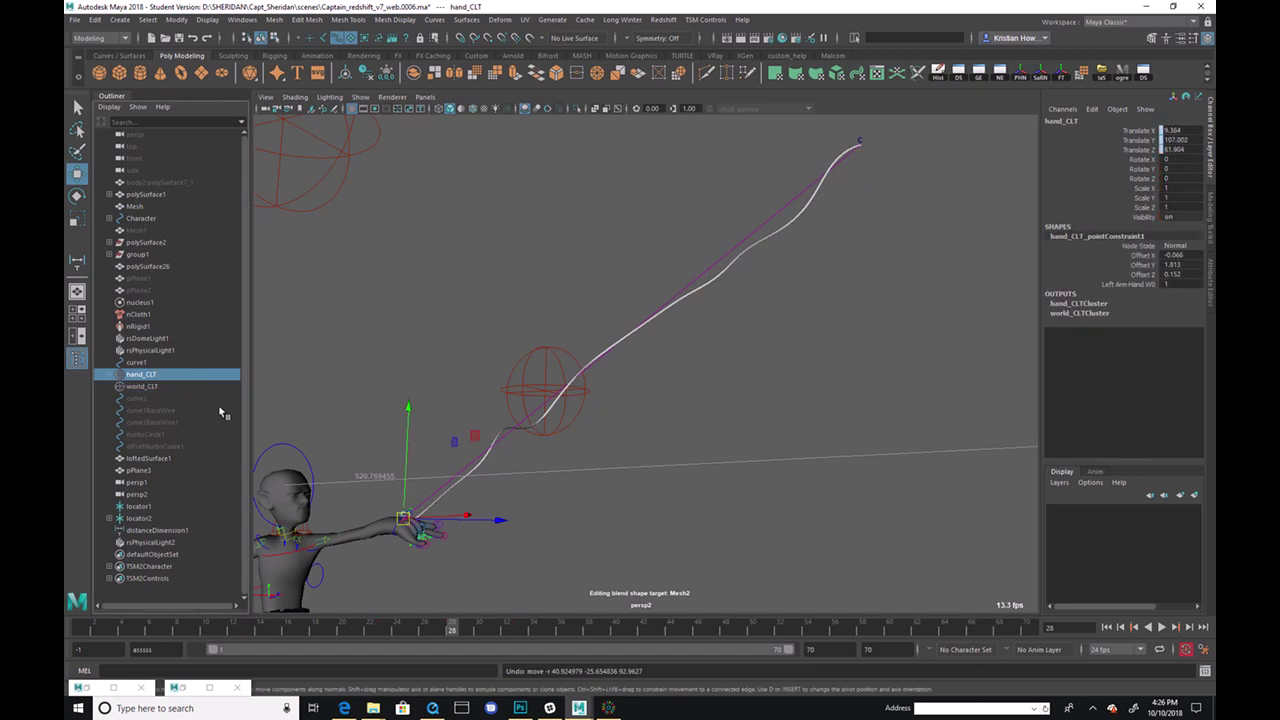
Step: Try moving the hand_CLT handle, including at frame 70, and undo the last move
middle_drag(402, 518, 400, 470)
drag(653, 633, 876, 620)
key(alt+v)
key(alt+v)
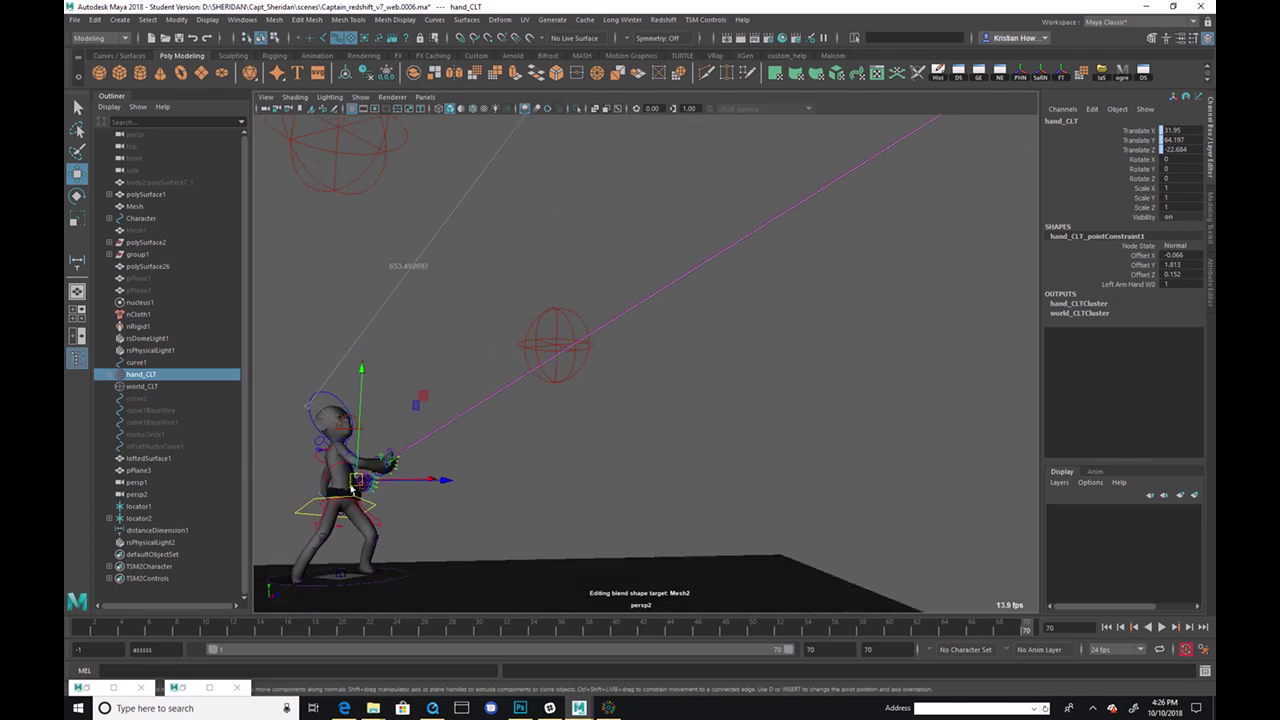
middle_drag(588, 459, 440, 405)
key(ctrl+z)
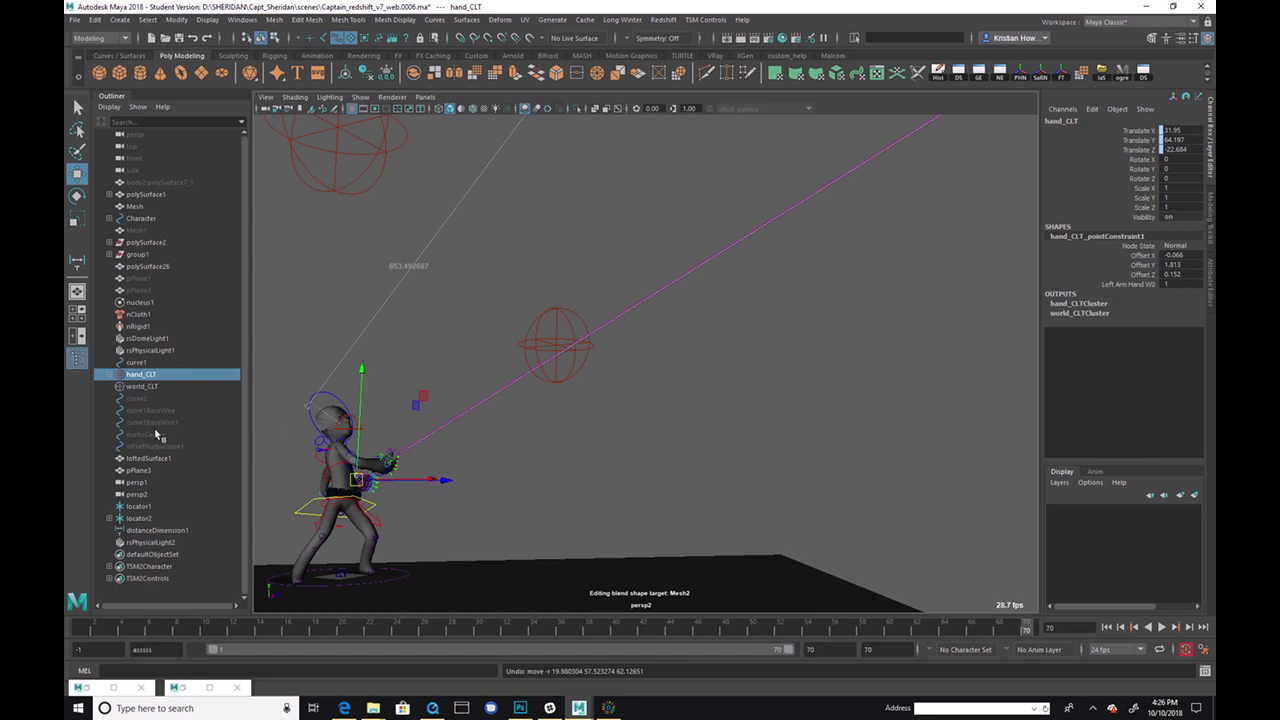
Step: Go to frame 29 and switch curve1 to control vertex mode to examine the points along the straight line
mouse_move(583, 432)
alt+mouse_down()
mouse_move(520, 417)
mouse_move(600, 428)
mouse_move(590, 432)
alt+mouse_up()
drag(531, 628, 472, 630)
alt+drag(580, 520, 795, 246)
click(849, 202)
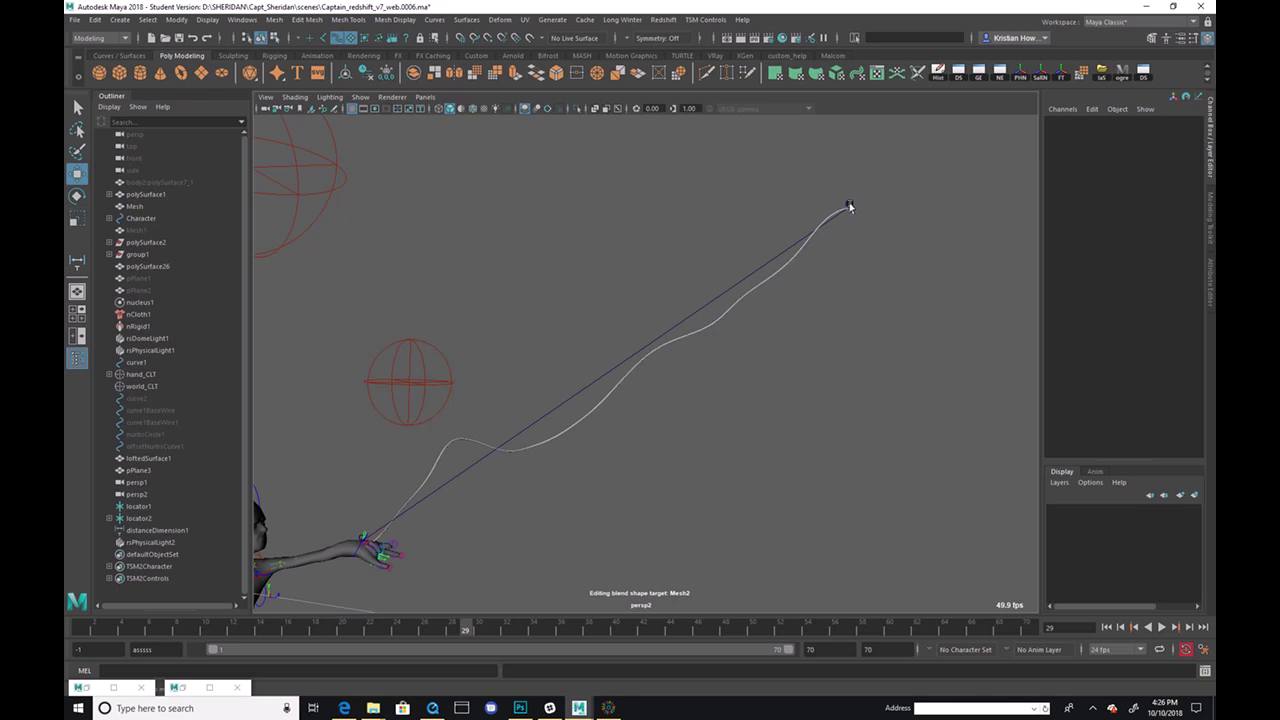
click(729, 286)
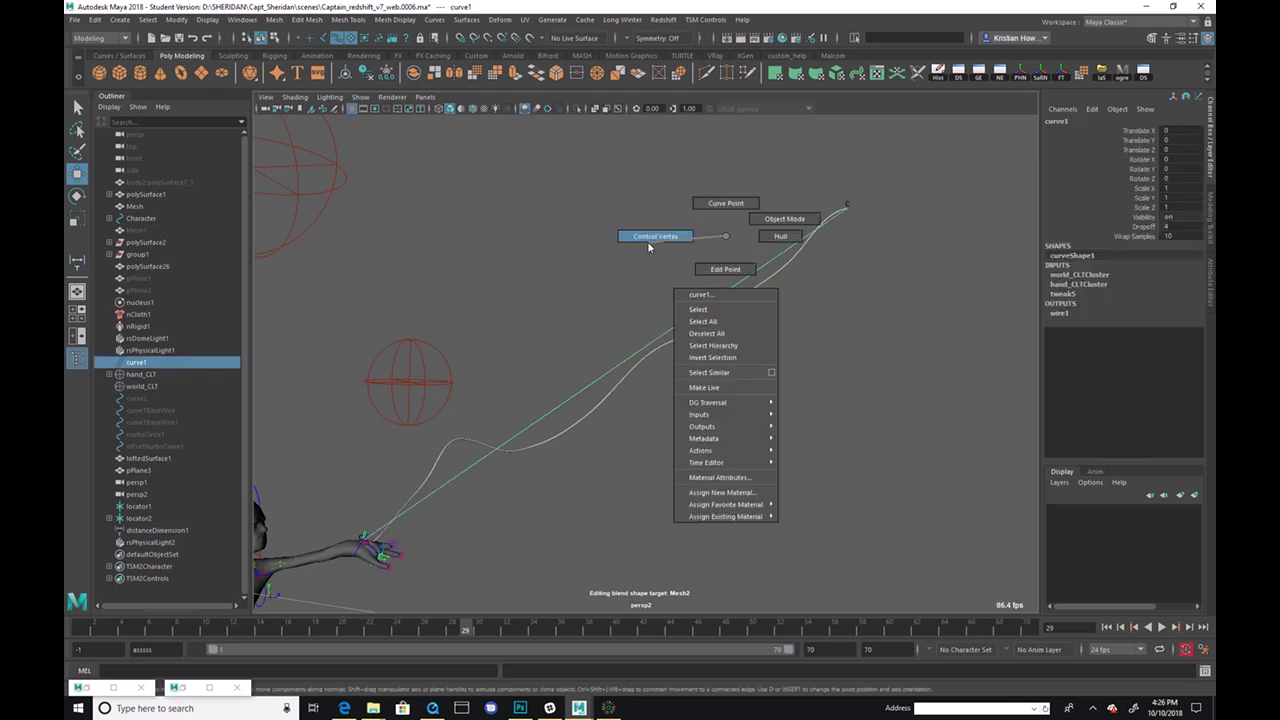
click(633, 244)
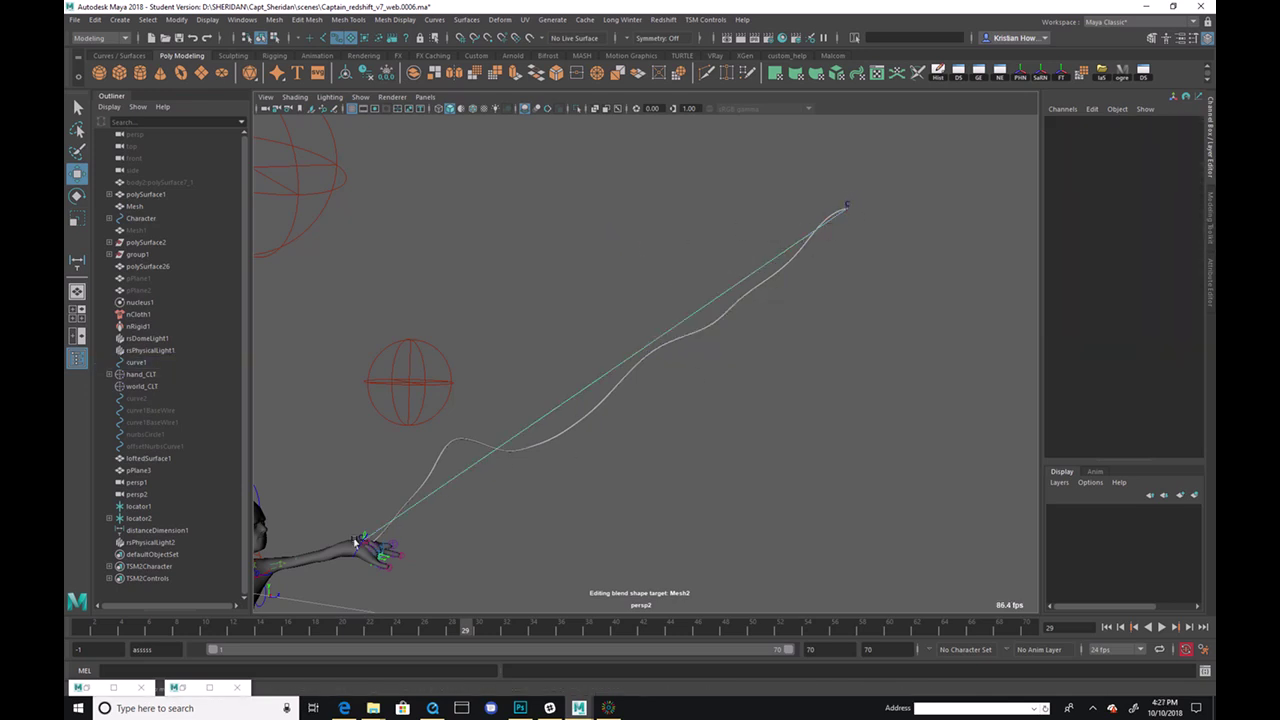
alt+drag(540, 424, 678, 385)
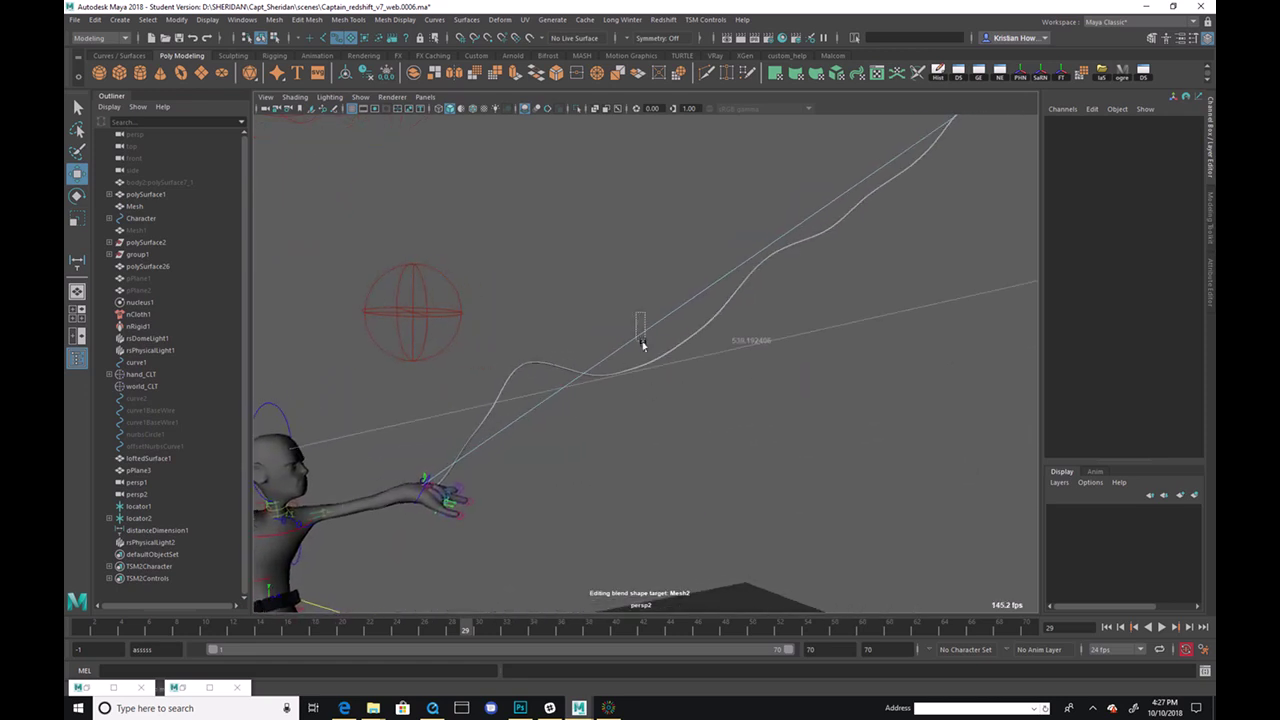
Step: Unhide curve2, the wavy curve running along the web
click(188, 399)
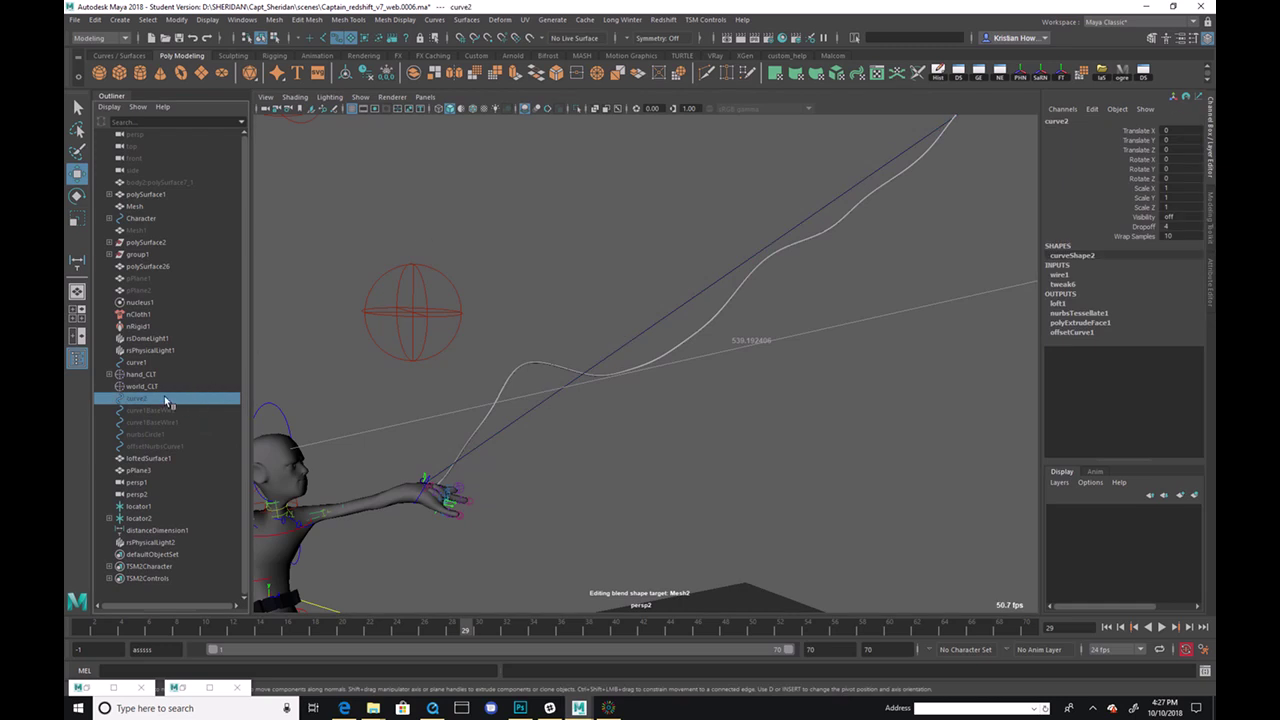
key(h)
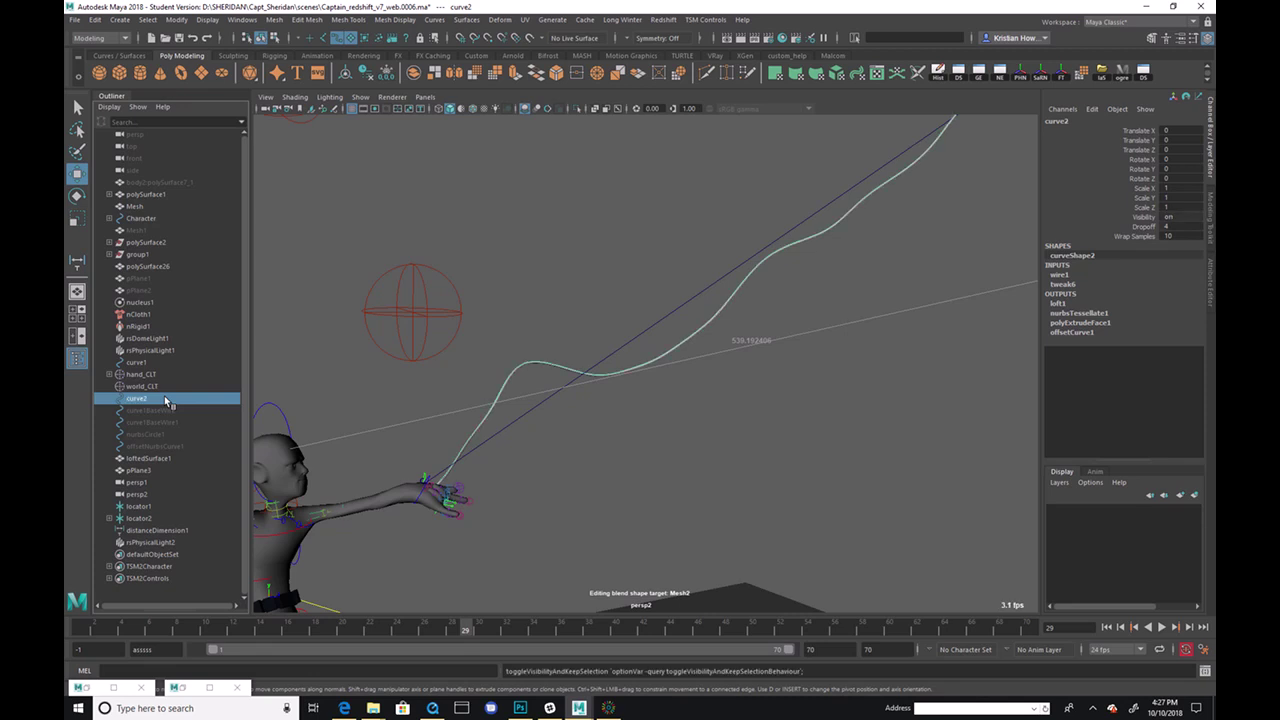
click(567, 292)
alt+drag(588, 400, 568, 422)
alt+drag(637, 523, 565, 528)
Step: Scrub the timeline through the shot to frame 68, watching how the web curves straighten
mouse_move(407, 632)
mouse_down()
mouse_move(287, 647)
mouse_move(566, 626)
mouse_move(966, 630)
mouse_move(290, 630)
mouse_up()
mouse_move(368, 635)
mouse_down()
mouse_move(520, 630)
mouse_move(330, 630)
mouse_move(916, 632)
mouse_move(346, 631)
mouse_move(588, 632)
mouse_up()
drag(480, 632, 998, 632)
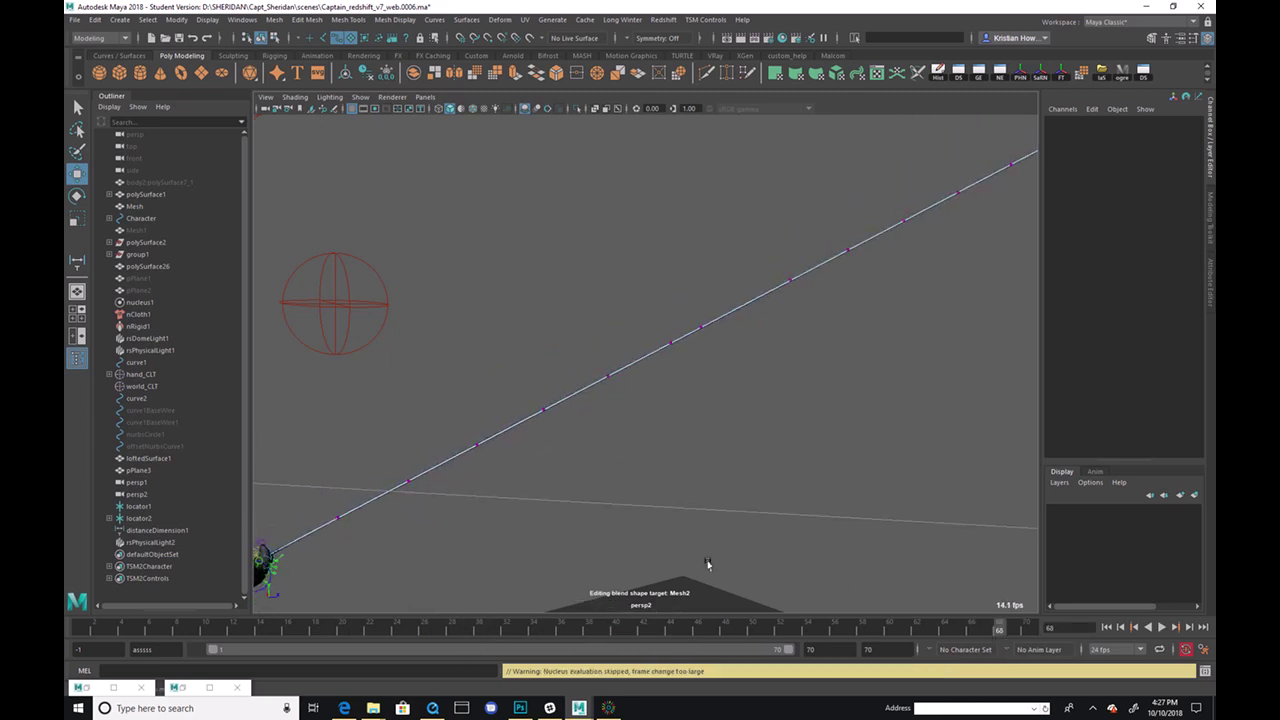
Step: Display the control vertices of curve2 at frame 68
click(188, 409)
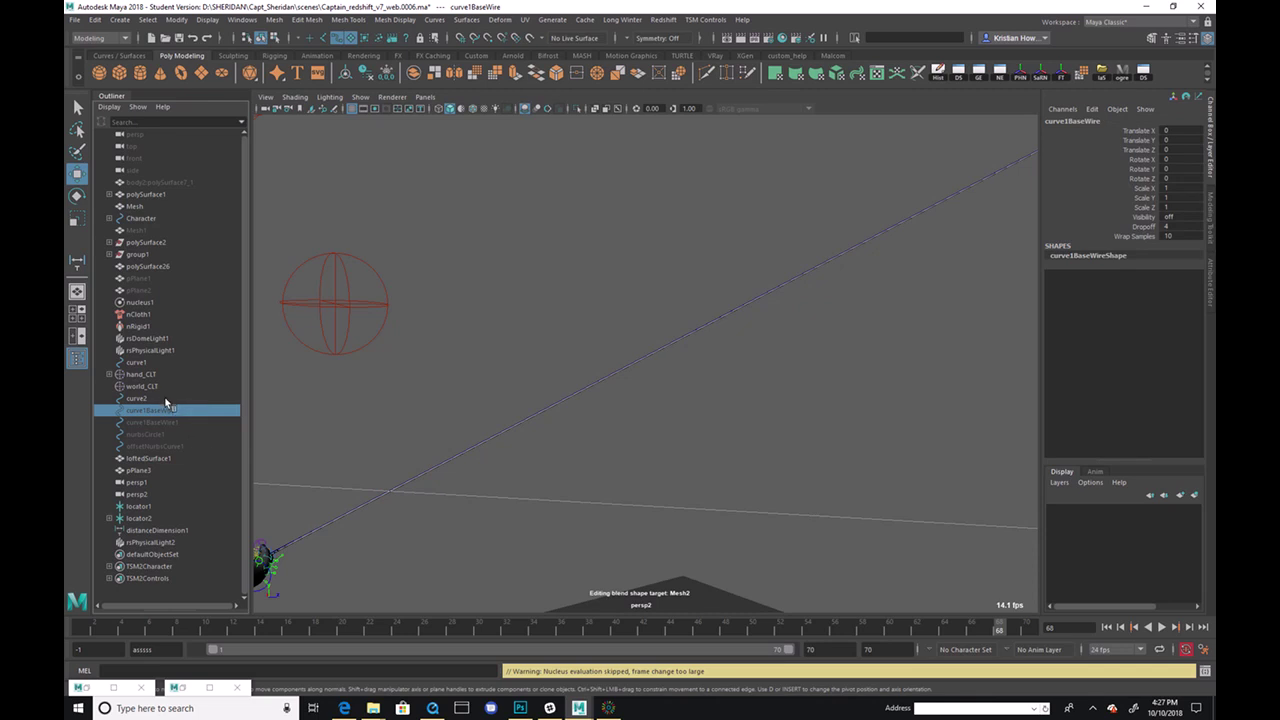
click(161, 396)
right_drag(482, 371, 420, 371)
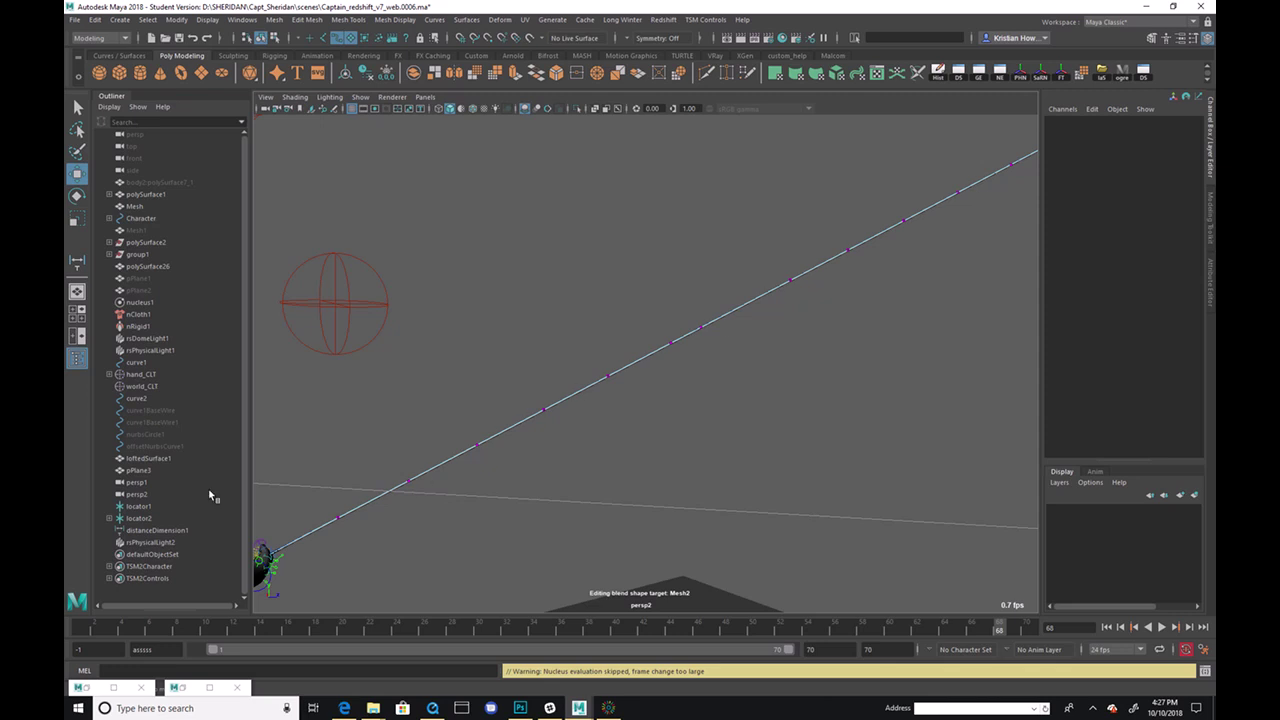
Step: Select curve1 and curve2 in turn to compare them, and scrub to frame 35
click(157, 363)
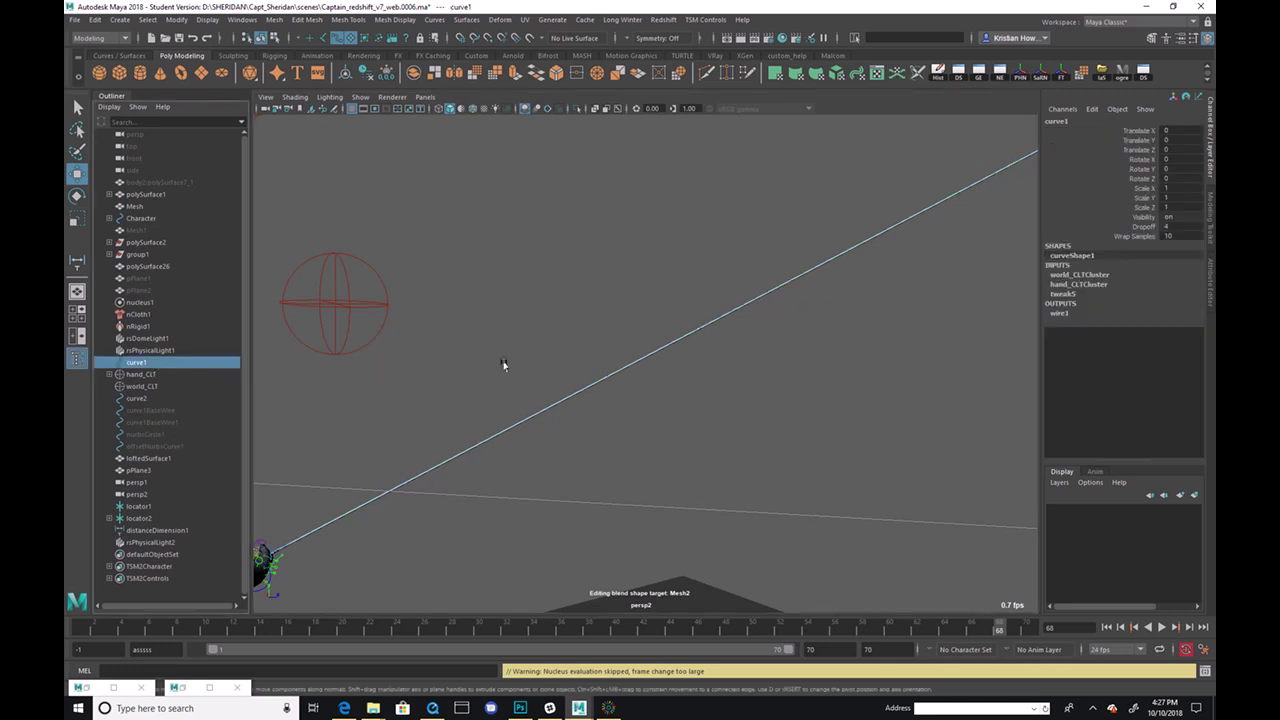
click(155, 399)
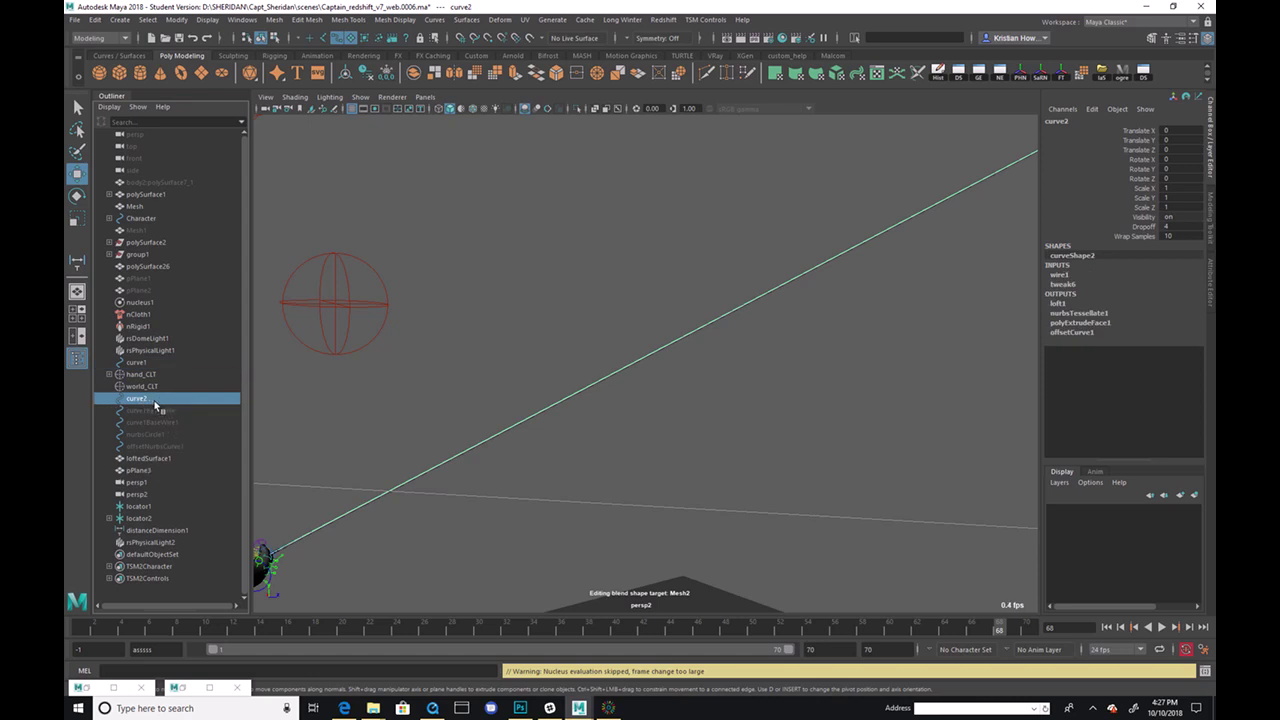
drag(569, 632, 548, 628)
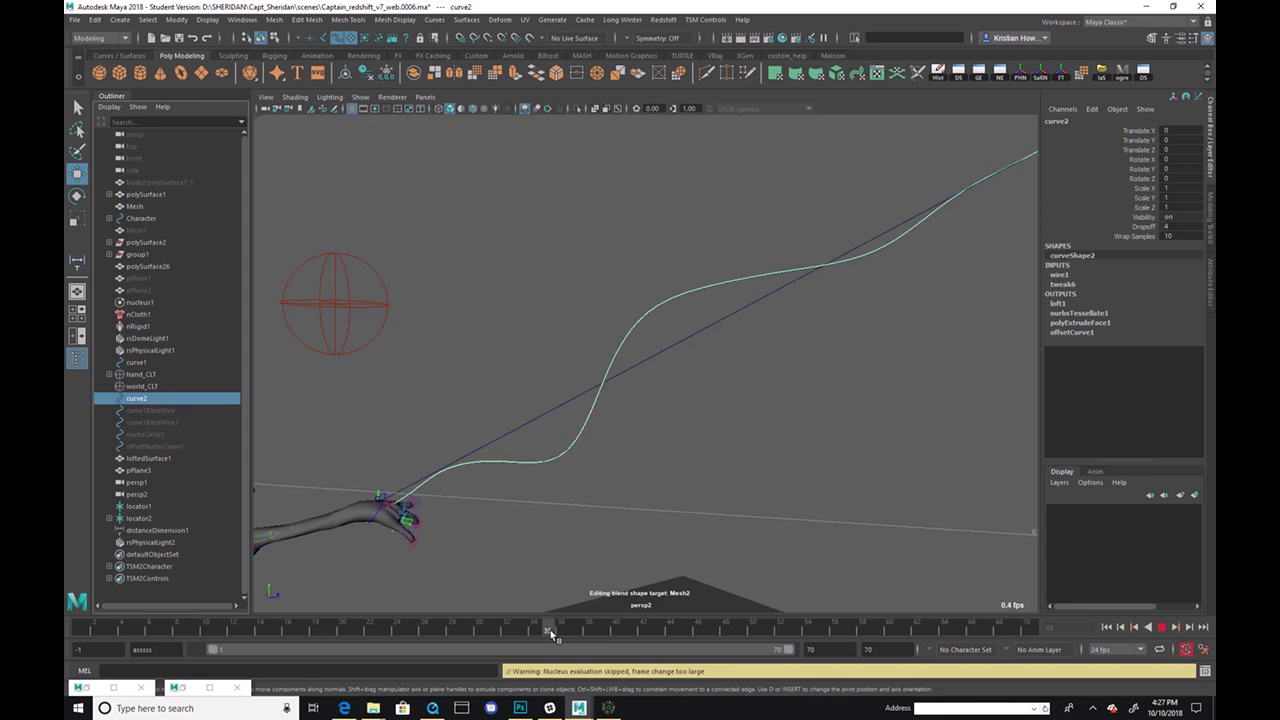
Step: Unhide offsetNurbsCurve1 and frame it closely in the view
click(170, 446)
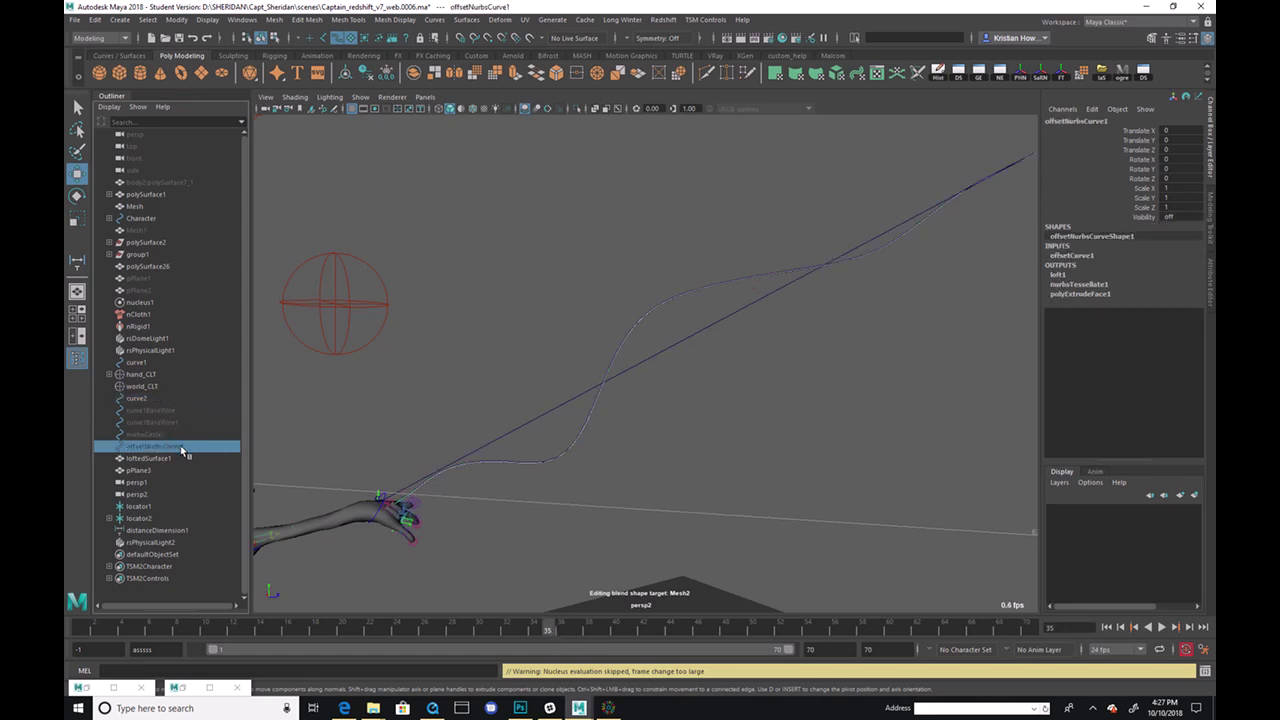
key(h)
key(f)
scroll(540, 335, up, 10)
alt+drag(527, 342, 255, 431)
Step: Isolate curve2 and offsetNurbsCurve1 in the view, and select both curves
ctrl+click(170, 398)
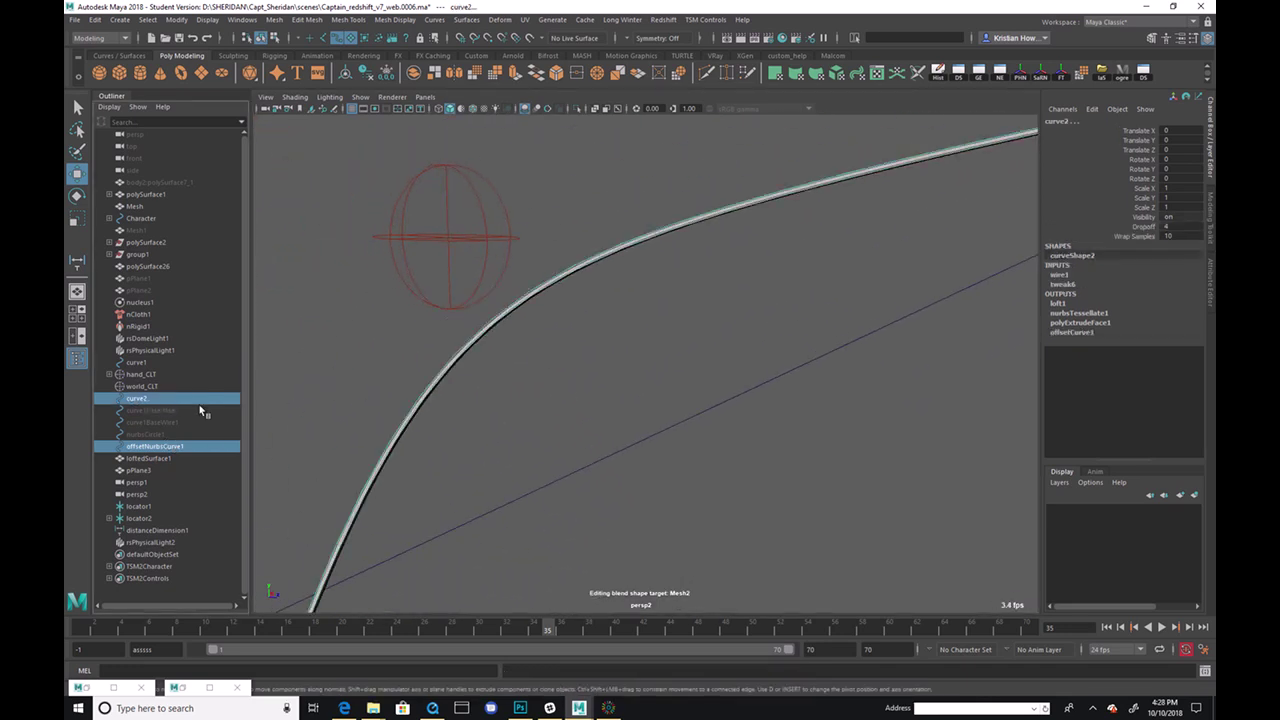
key(ctrl+1)
click(560, 403)
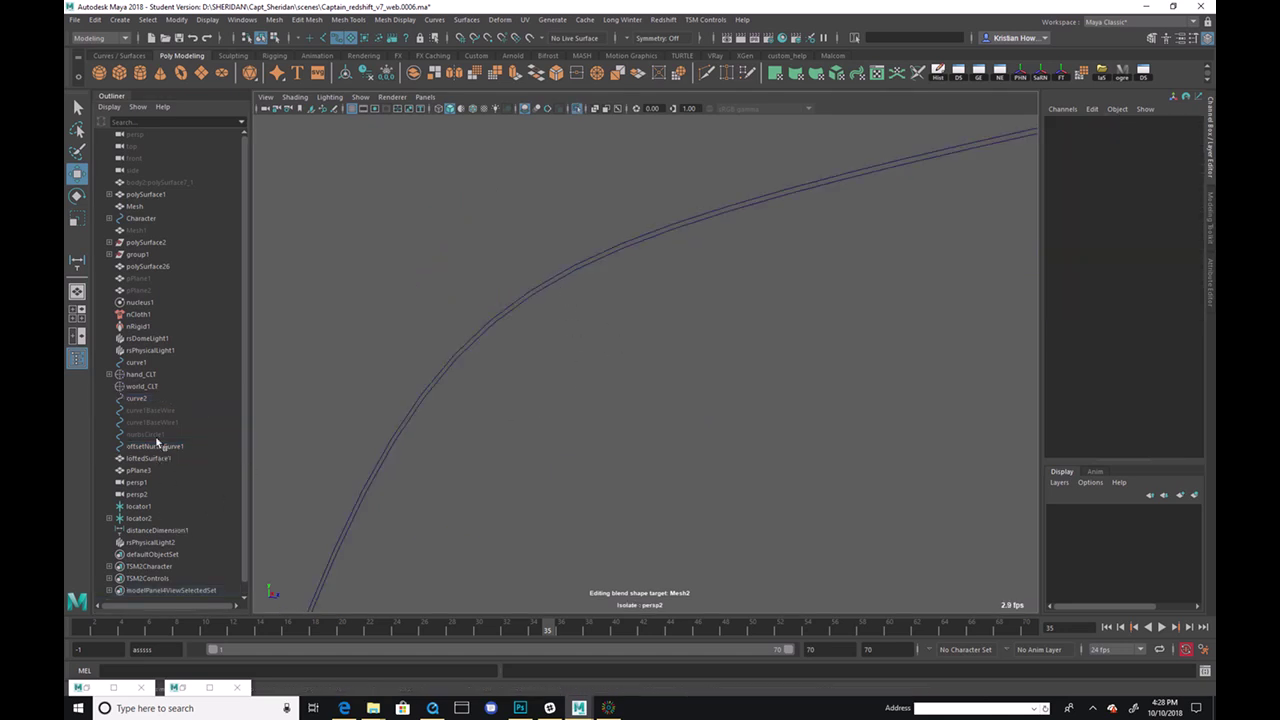
drag(389, 378, 438, 432)
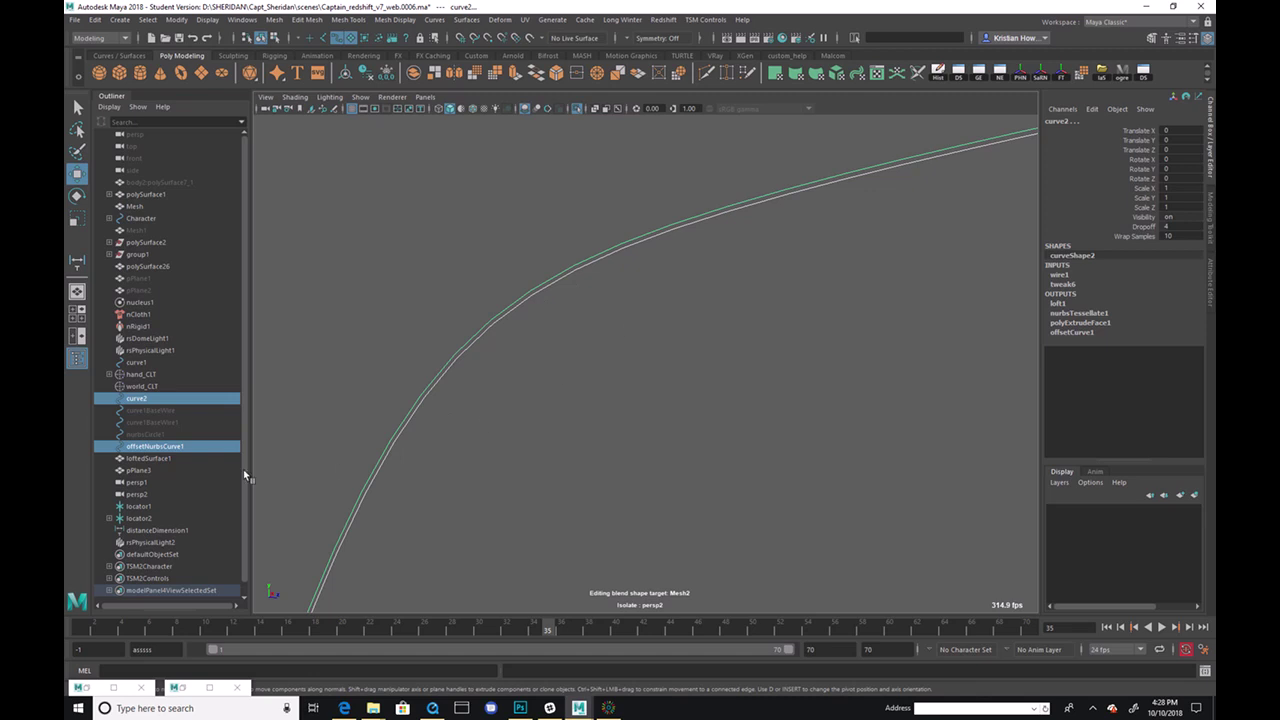
Step: Try to show loftedSurface1 in the isolated view by unhiding it
click(166, 458)
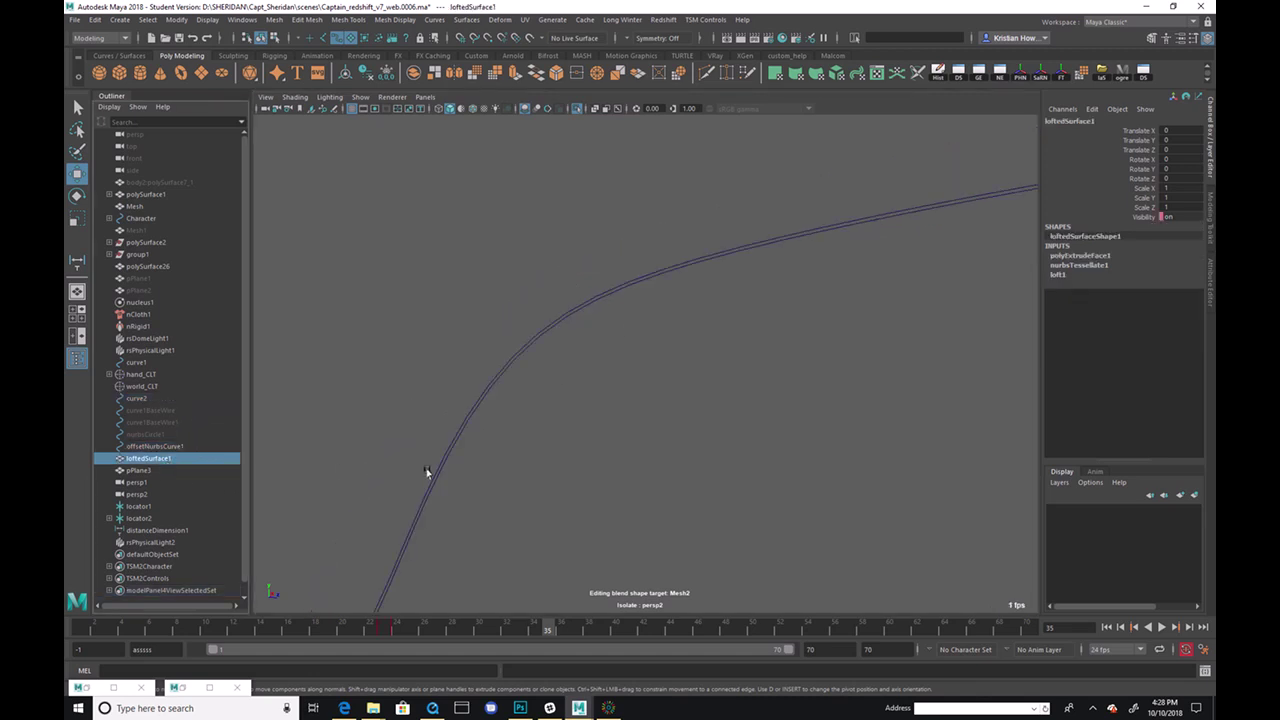
key(shift+h)
key(ctrl+h)
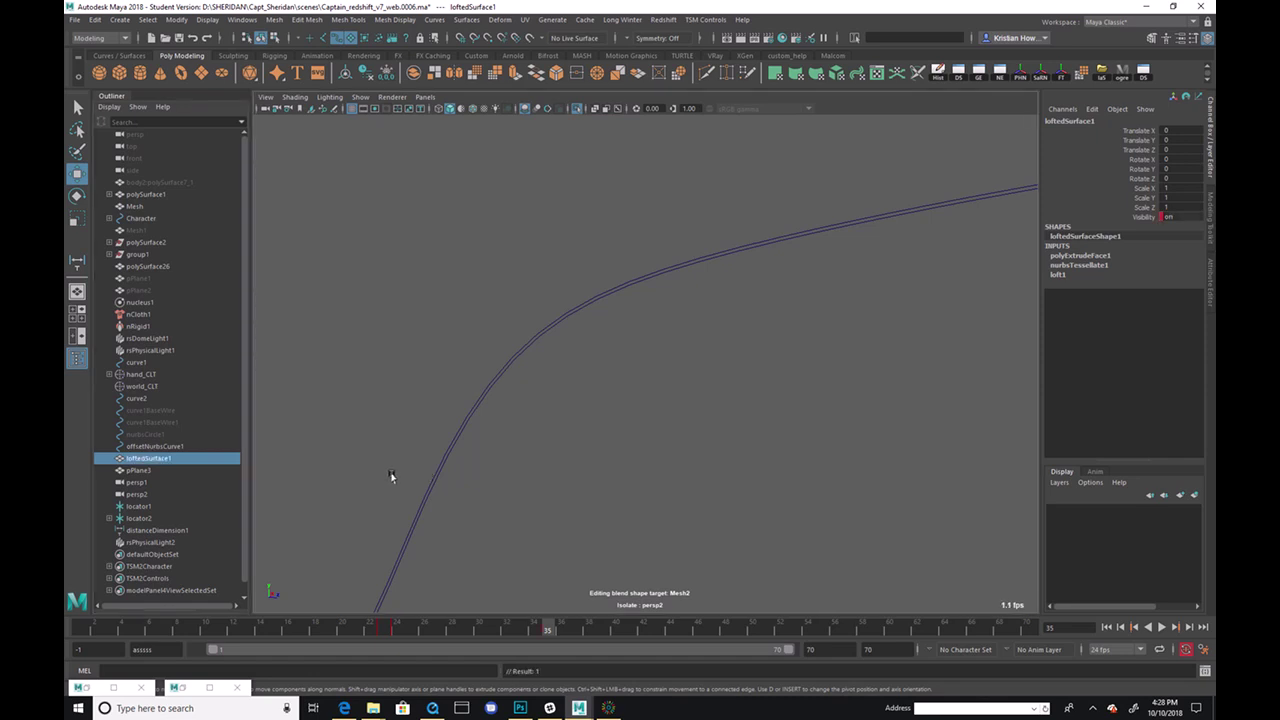
key(shift+h)
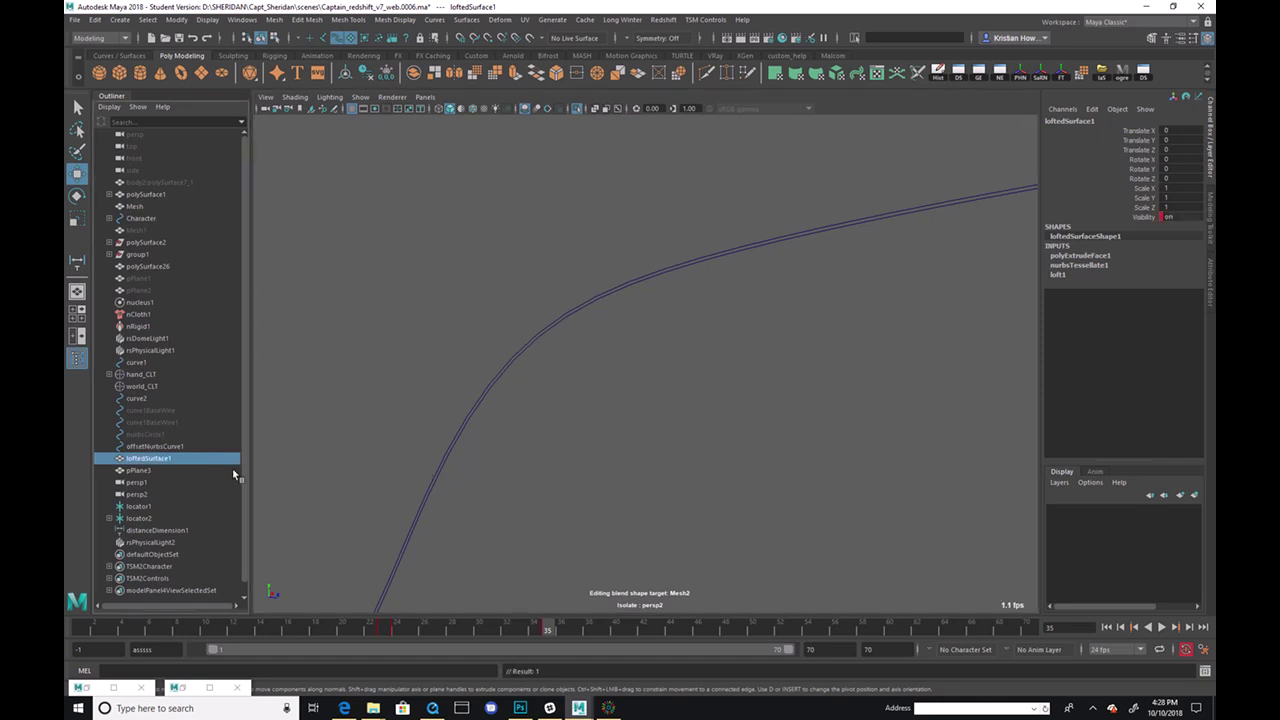
Step: Take curve2 and offsetNurbsCurve1 out of isolation and isolate loftedSurface1 in the view instead
click(326, 437)
click(189, 460)
click(313, 440)
key(ctrl+1)
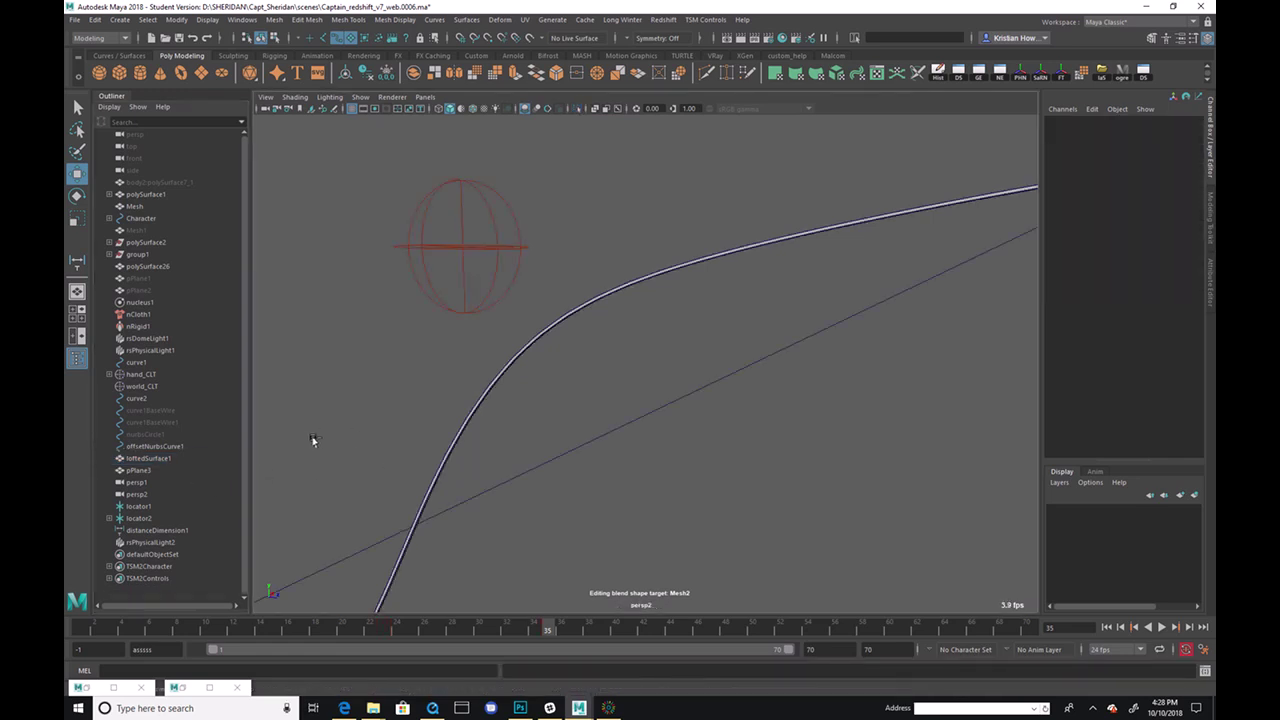
click(190, 458)
key(ctrl+1)
Step: Try scaling the vertices at the bend of loftedSurface1, and undo the change
click(680, 392)
alt+drag(680, 392, 605, 357)
click(563, 338)
click(520, 431)
alt+drag(520, 431, 633, 462)
click(620, 465)
key(F9)
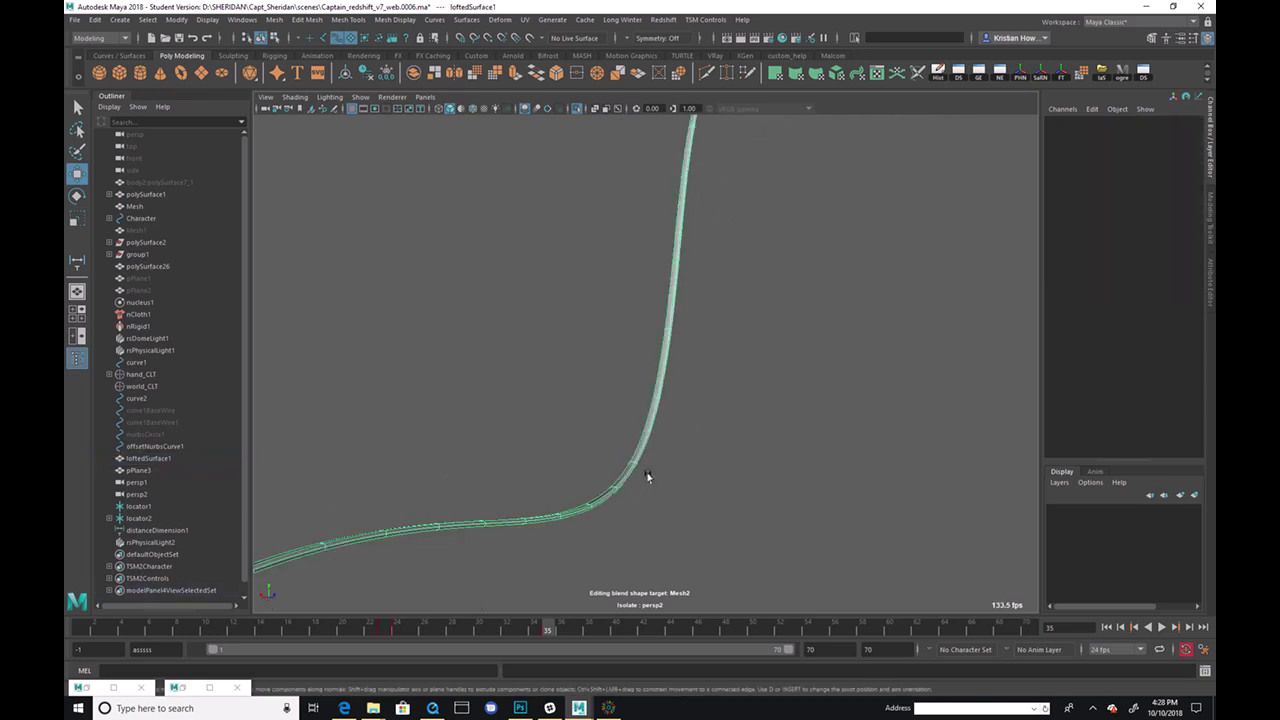
click(636, 468)
key(r)
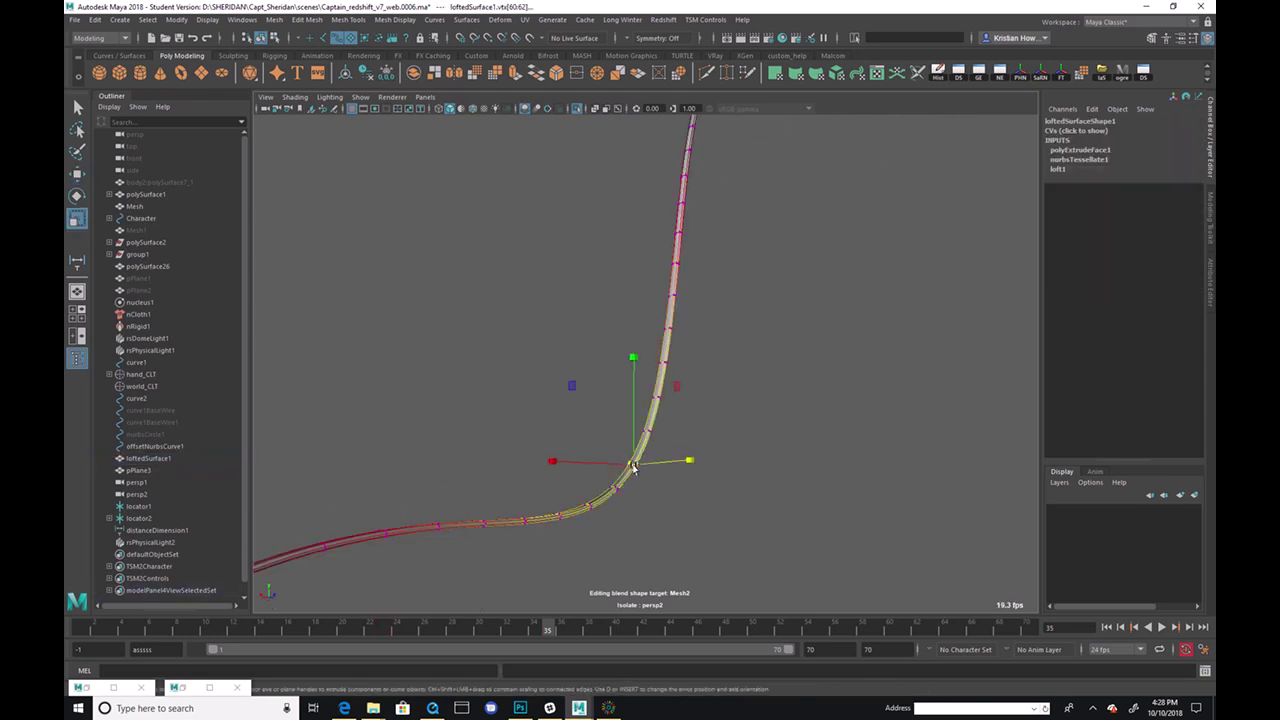
drag(597, 461, 366, 290)
key(ctrl+z)
key(ctrl+z)
Step: Widen loftedSurface1 by scaling vertices near its lower bend, and undo the trial scale on the neighbouring vertices
key(q)
click(373, 457)
key(r)
drag(365, 441, 428, 418)
key(ctrl+z)
click(350, 382)
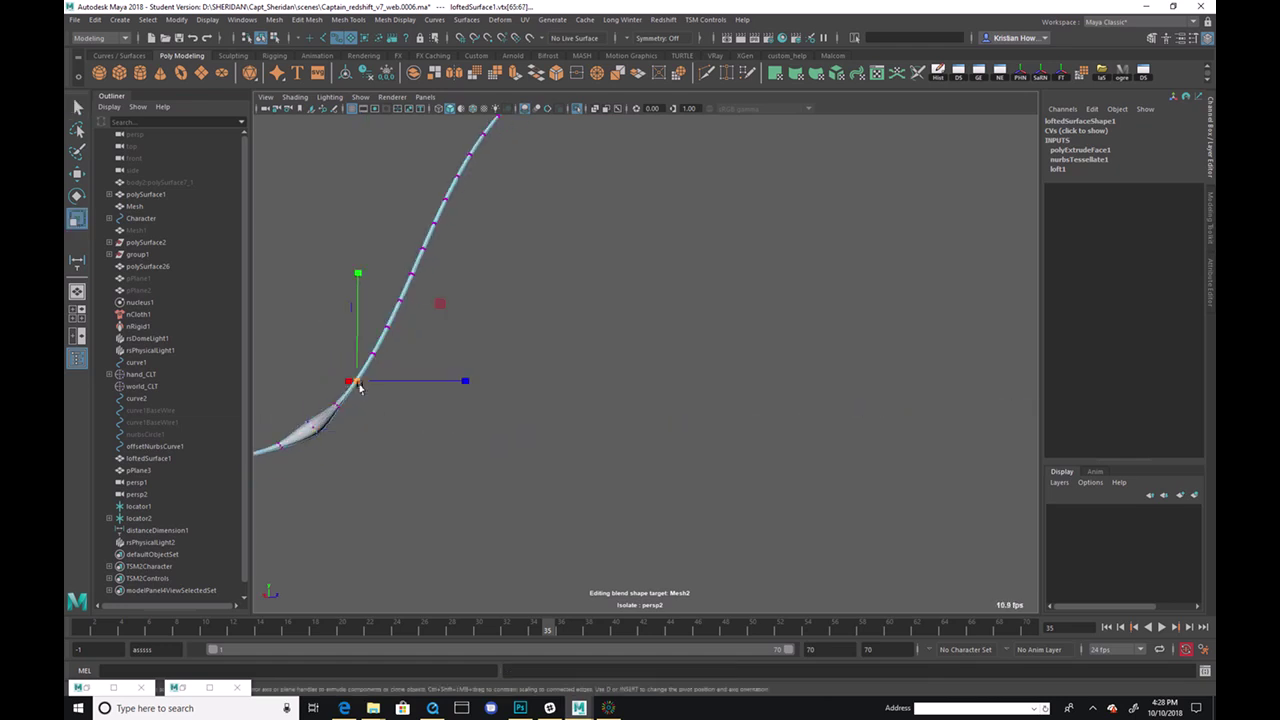
drag(352, 380, 606, 443)
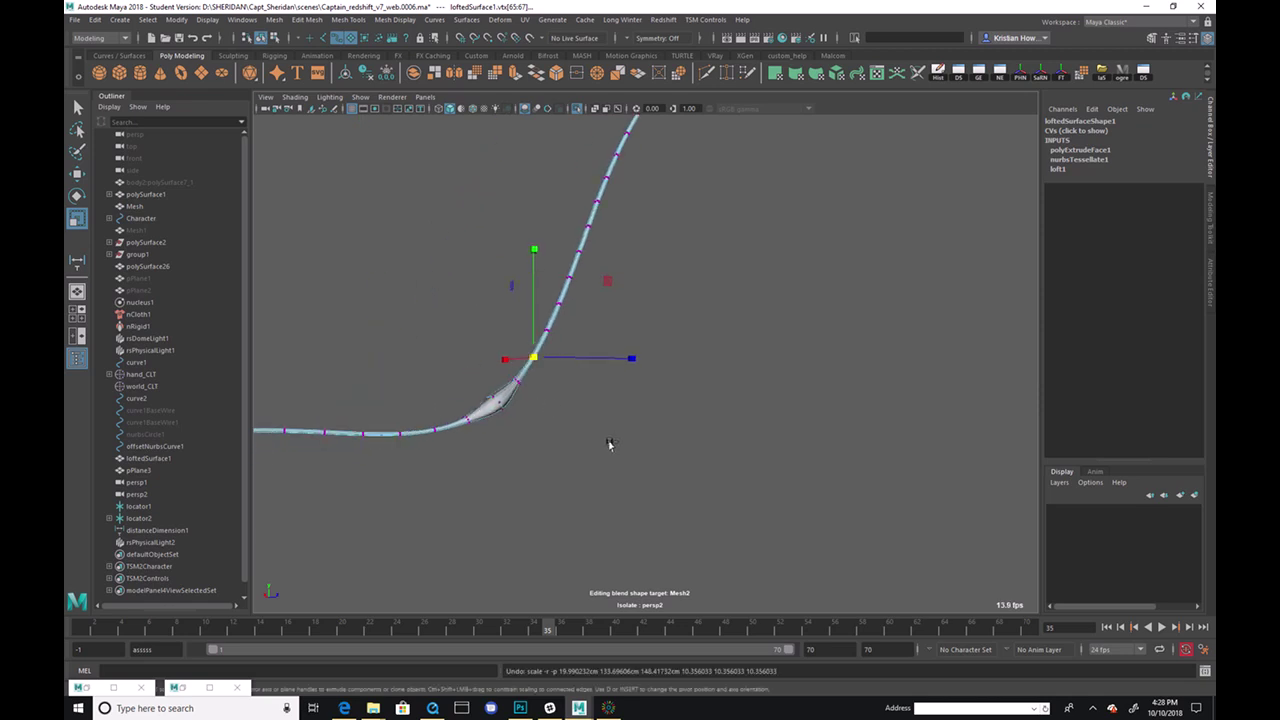
Step: Deselect the vertices, bring the whole lofted web into view and play back the animation
click(521, 437)
click(663, 277)
alt+drag(663, 277, 548, 510)
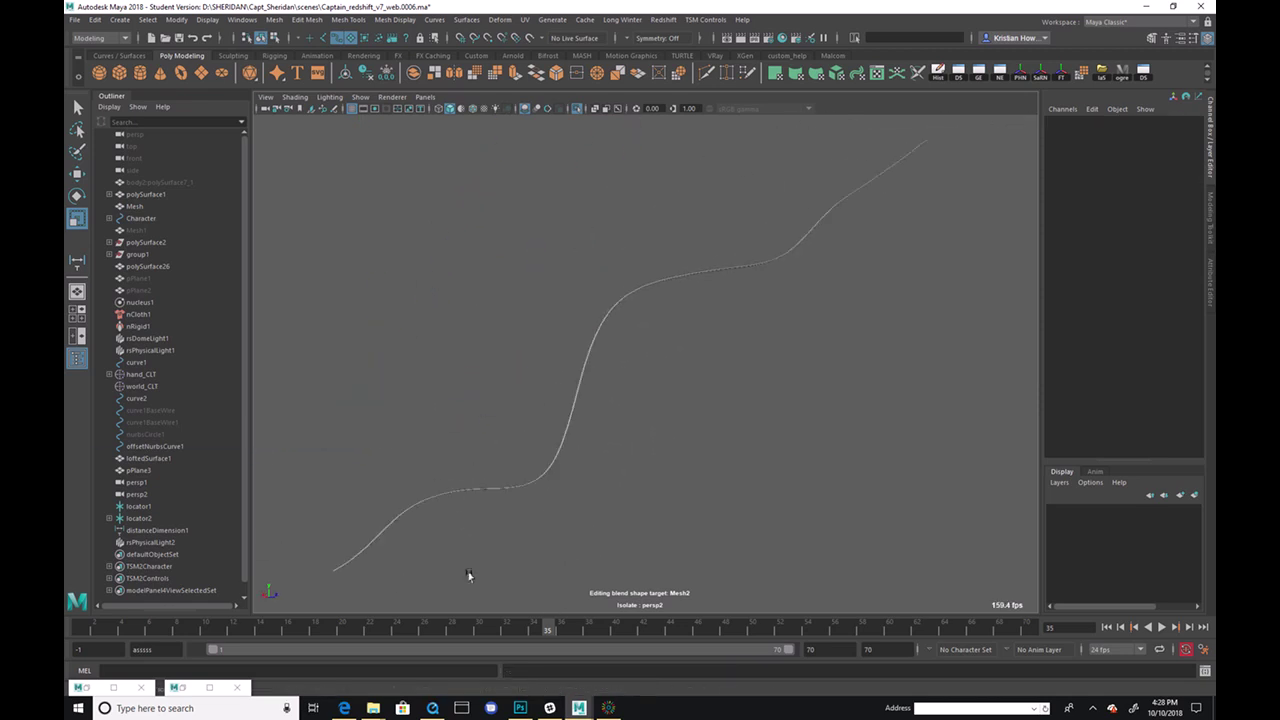
key(alt+v)
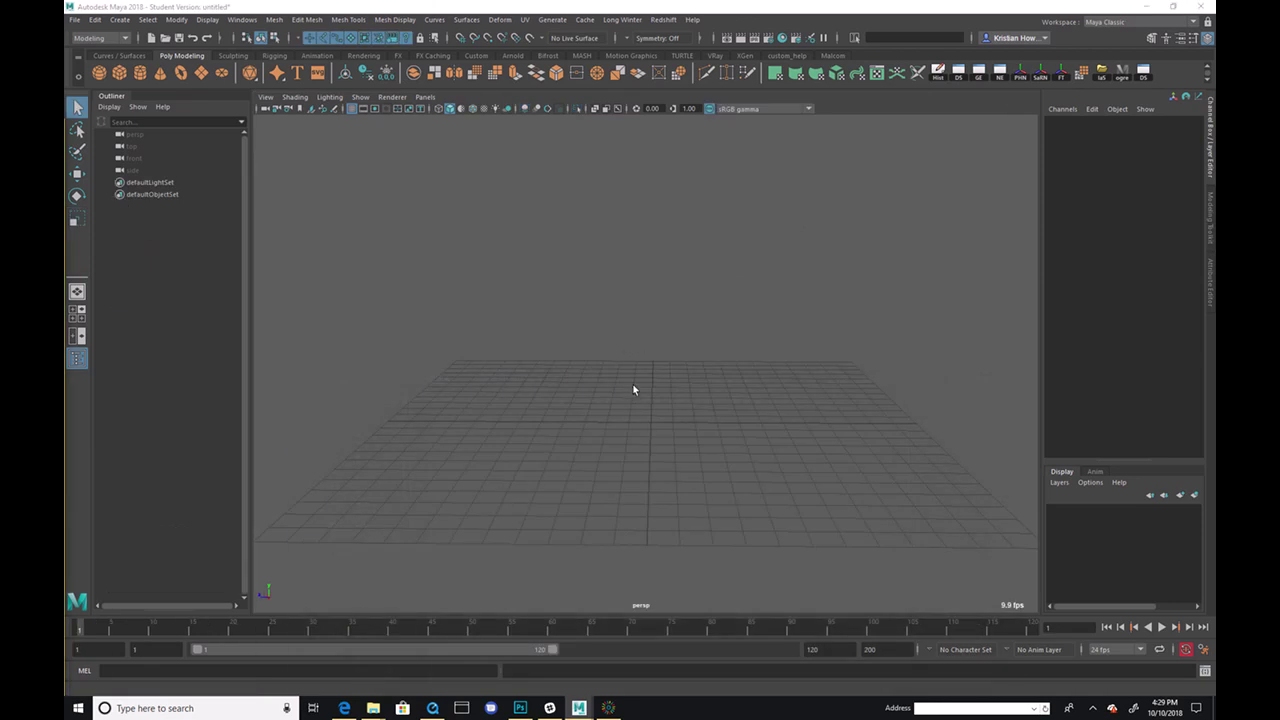
Step: In the empty untitled scene, switch to the front view and open the CV Curve Tool settings beside the drawing area
alt+drag(633, 390, 687, 384)
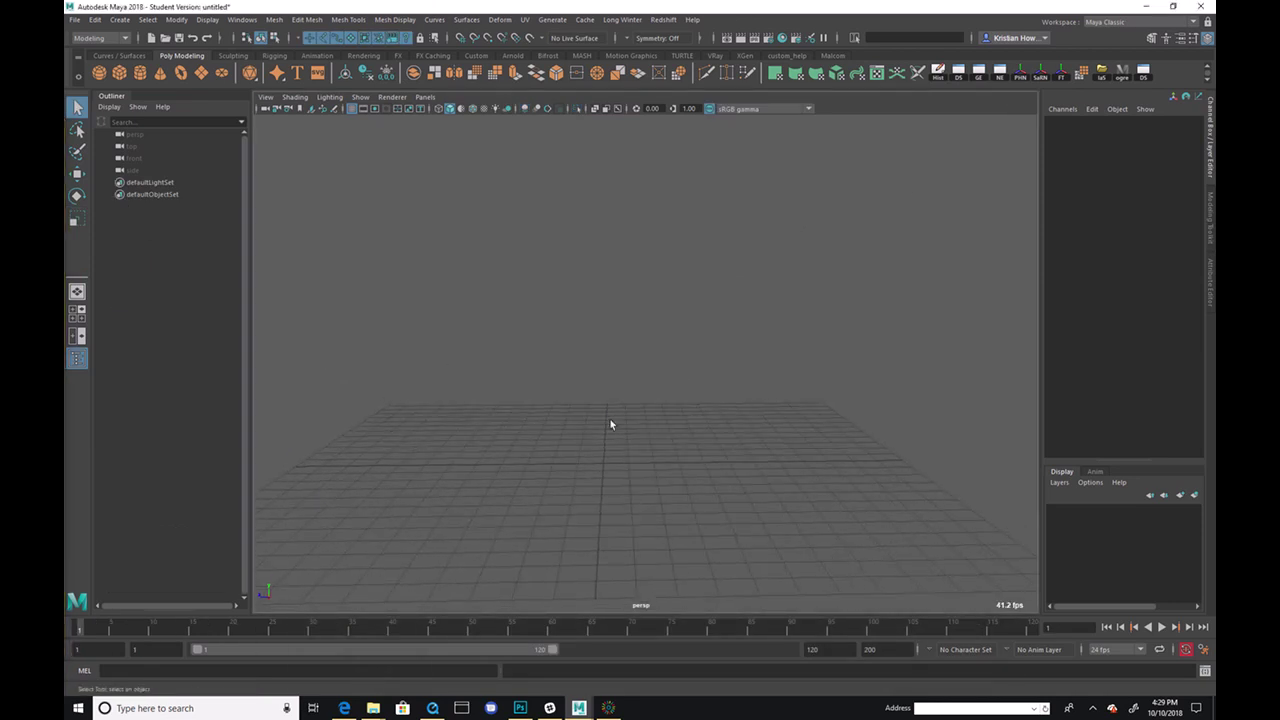
key(space)
key(space)
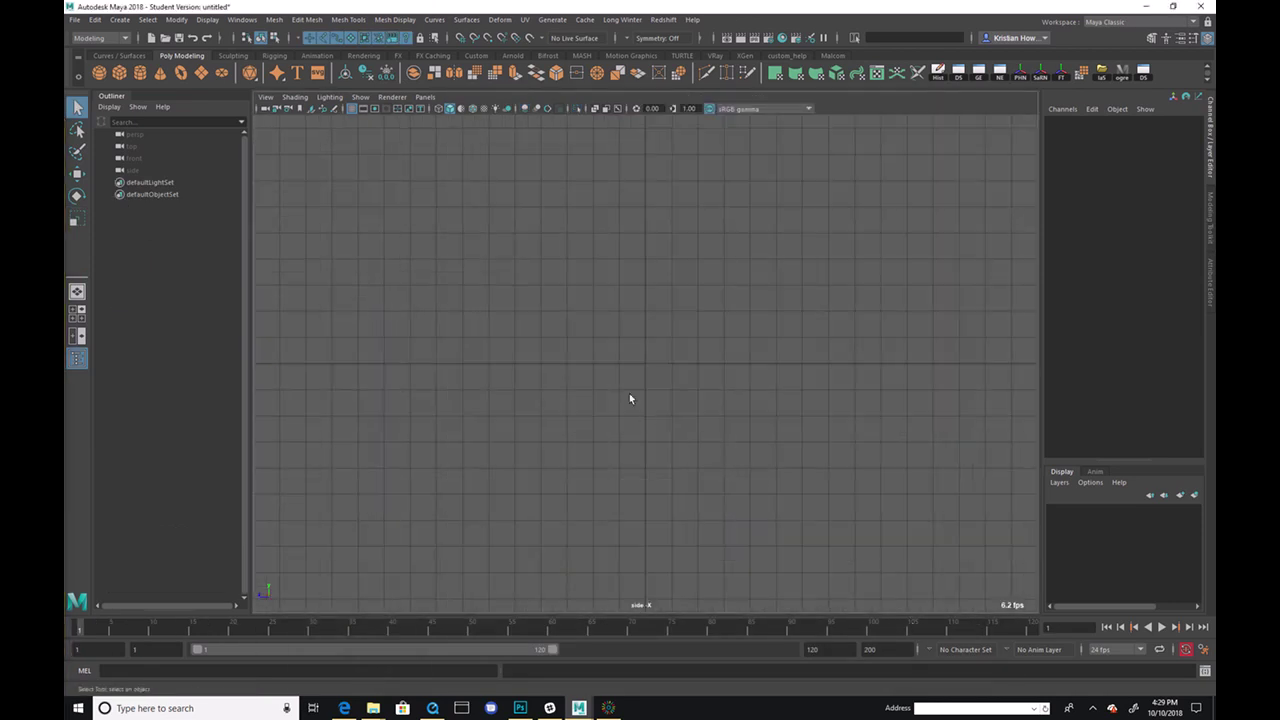
key(space)
key(space)
click(119, 19)
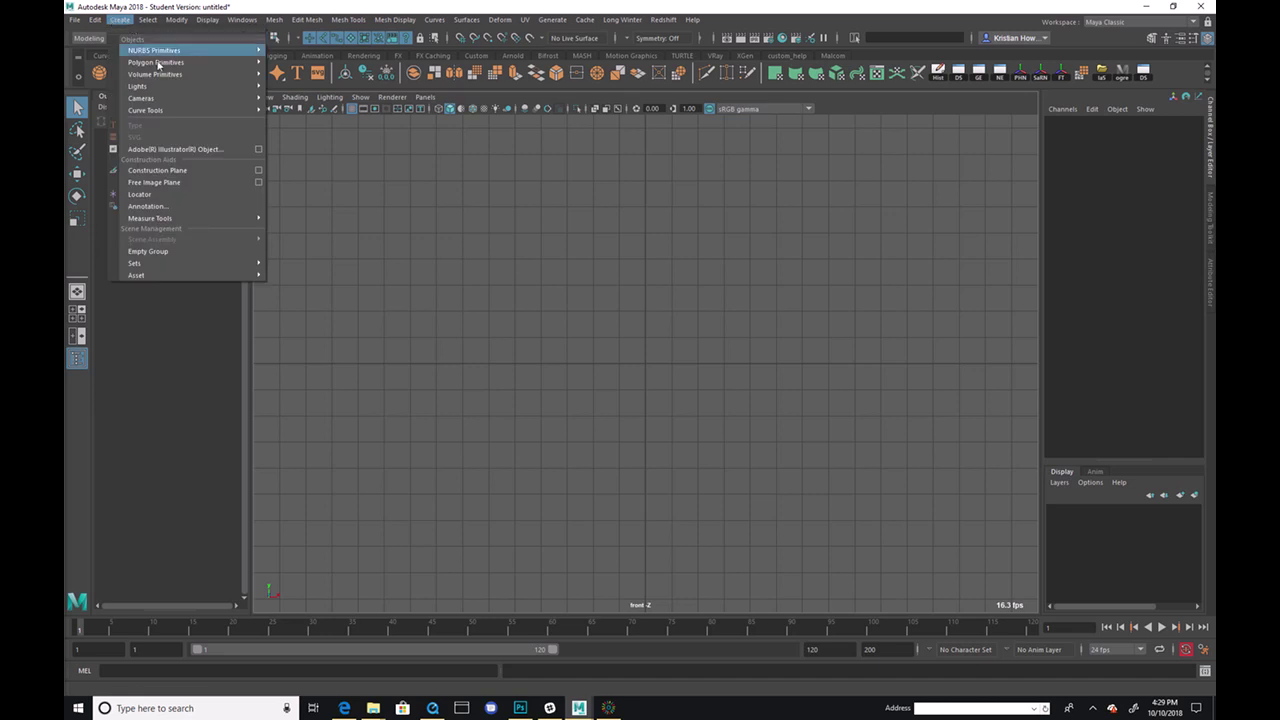
mouse_move(224, 112)
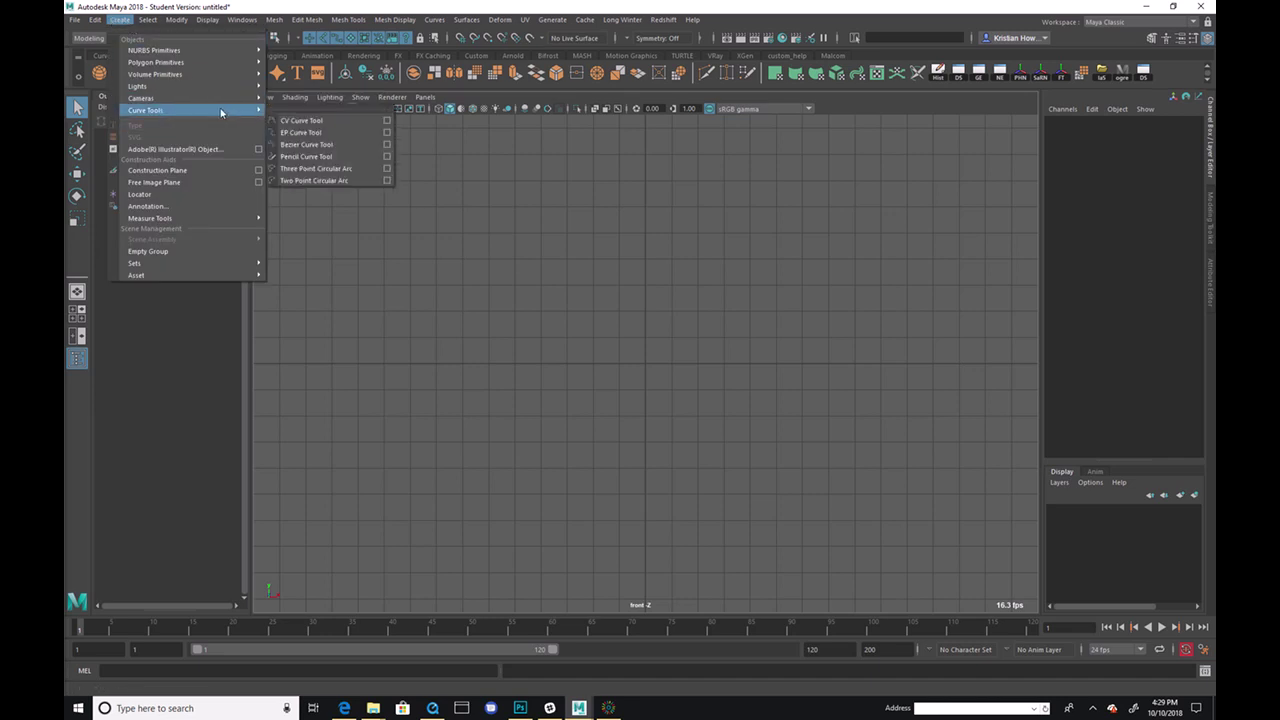
click(387, 121)
drag(446, 24, 396, 164)
drag(1169, 221, 706, 221)
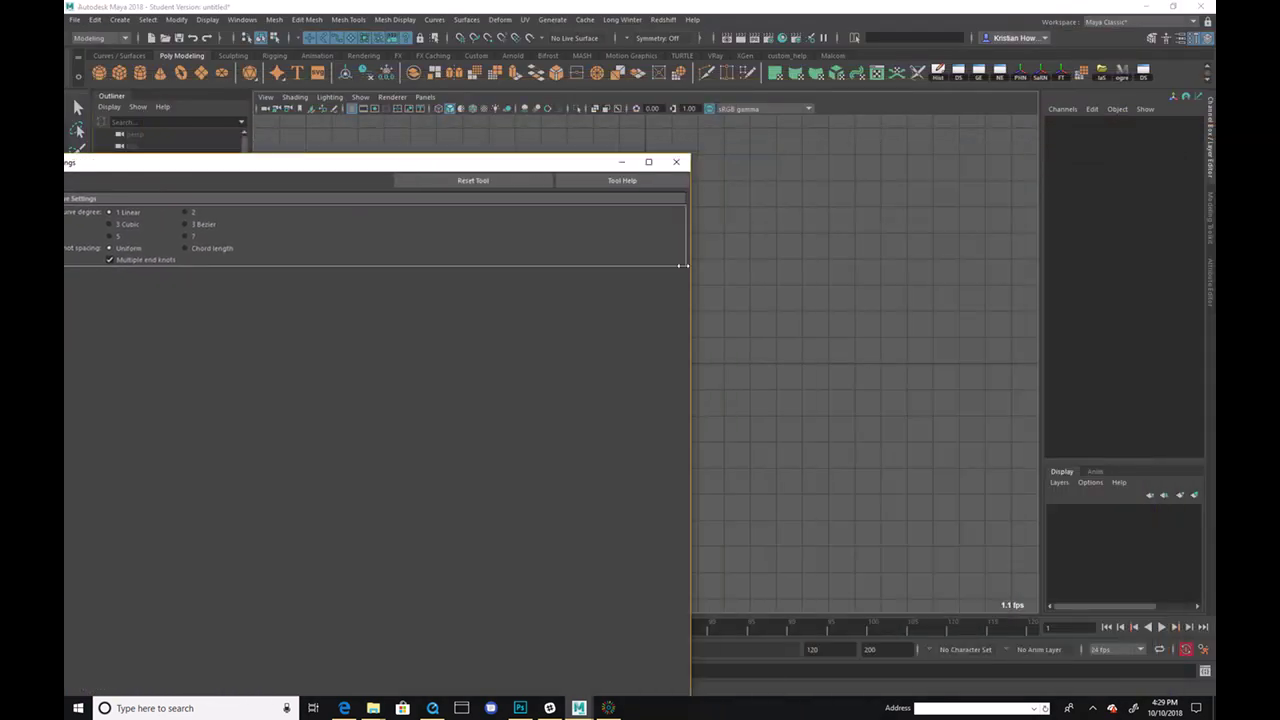
drag(410, 163, 850, 93)
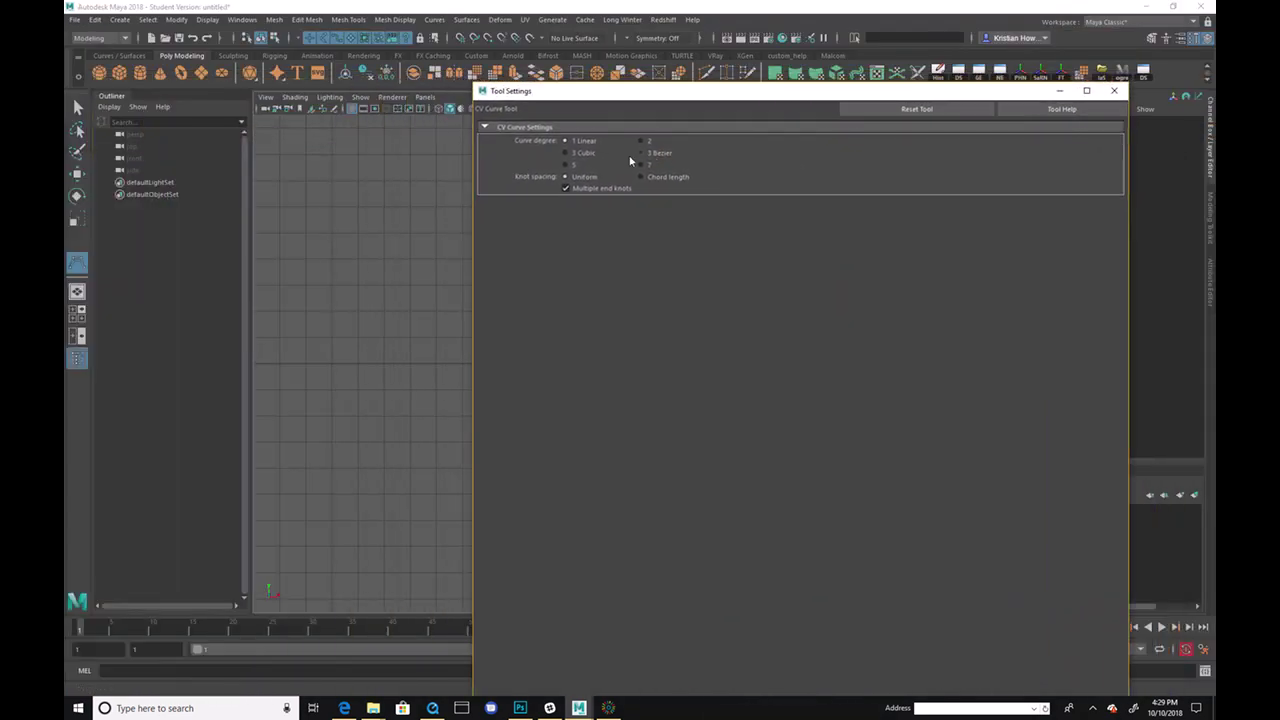
drag(605, 92, 869, 134)
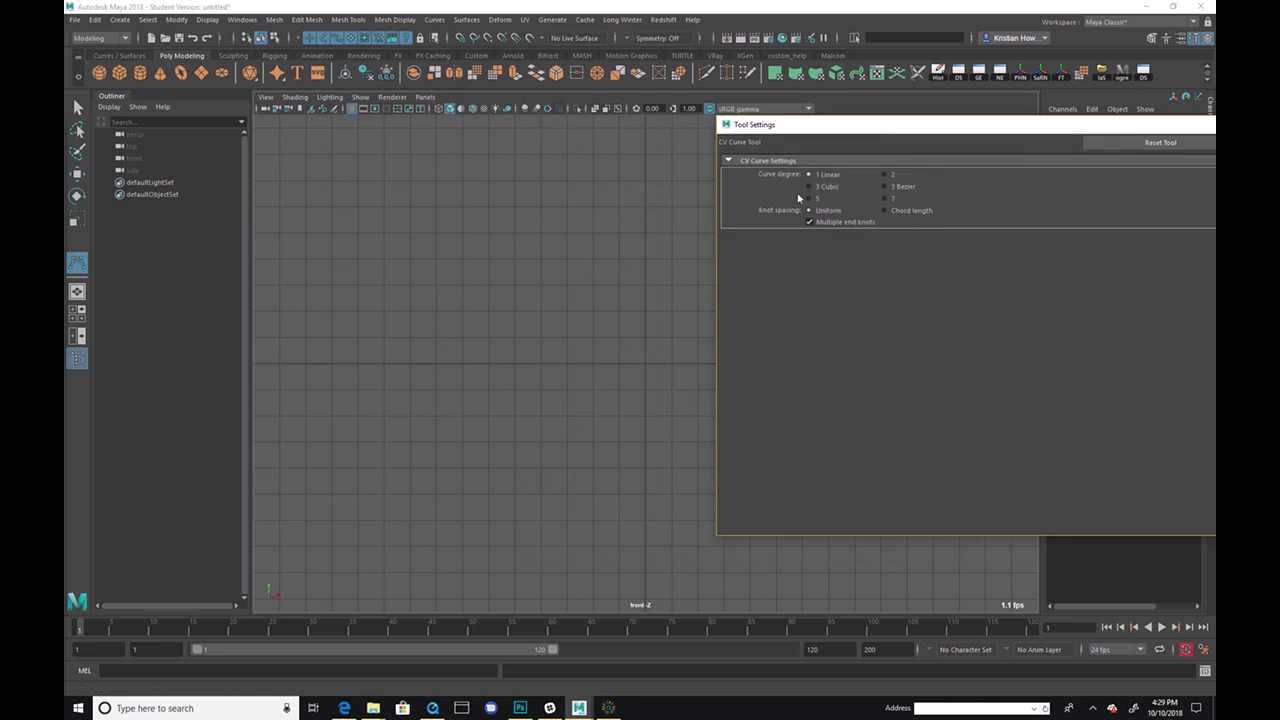
Step: Draw a linear two-point CV curve straight up from the origin, about 28 units long
click(515, 383)
mouse_move(580, 283)
alt+middle_down()
mouse_move(569, 423)
mouse_move(626, 303)
mouse_move(568, 321)
mouse_move(523, 286)
mouse_move(542, 292)
alt+middle_up()
click(556, 190)
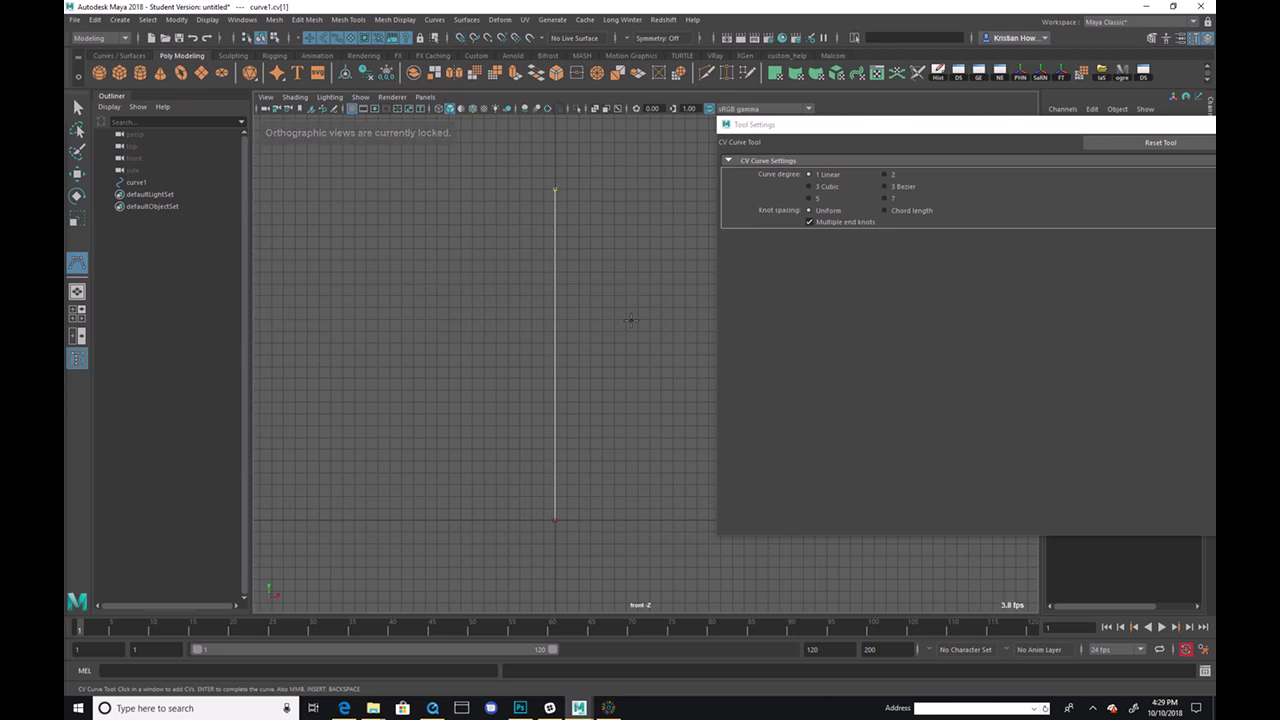
key(q)
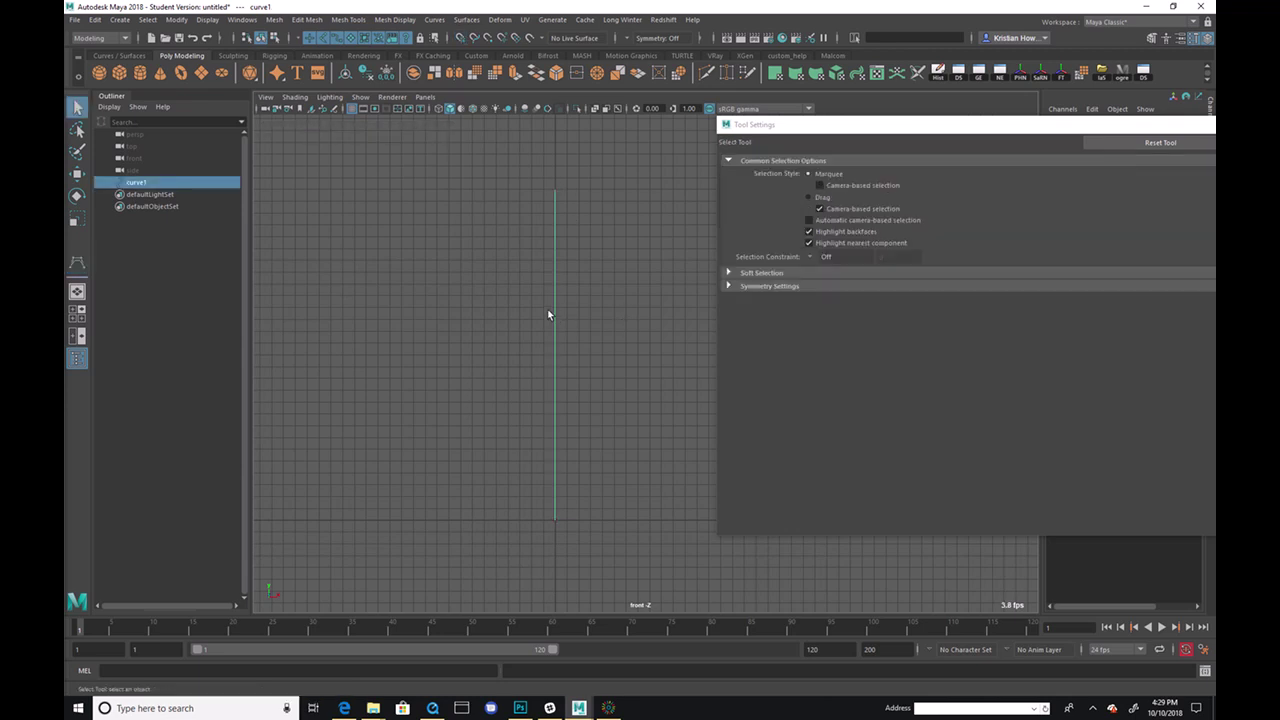
Step: Try moving the curve's bottom control vertex away from the origin, and undo the move
click(526, 170)
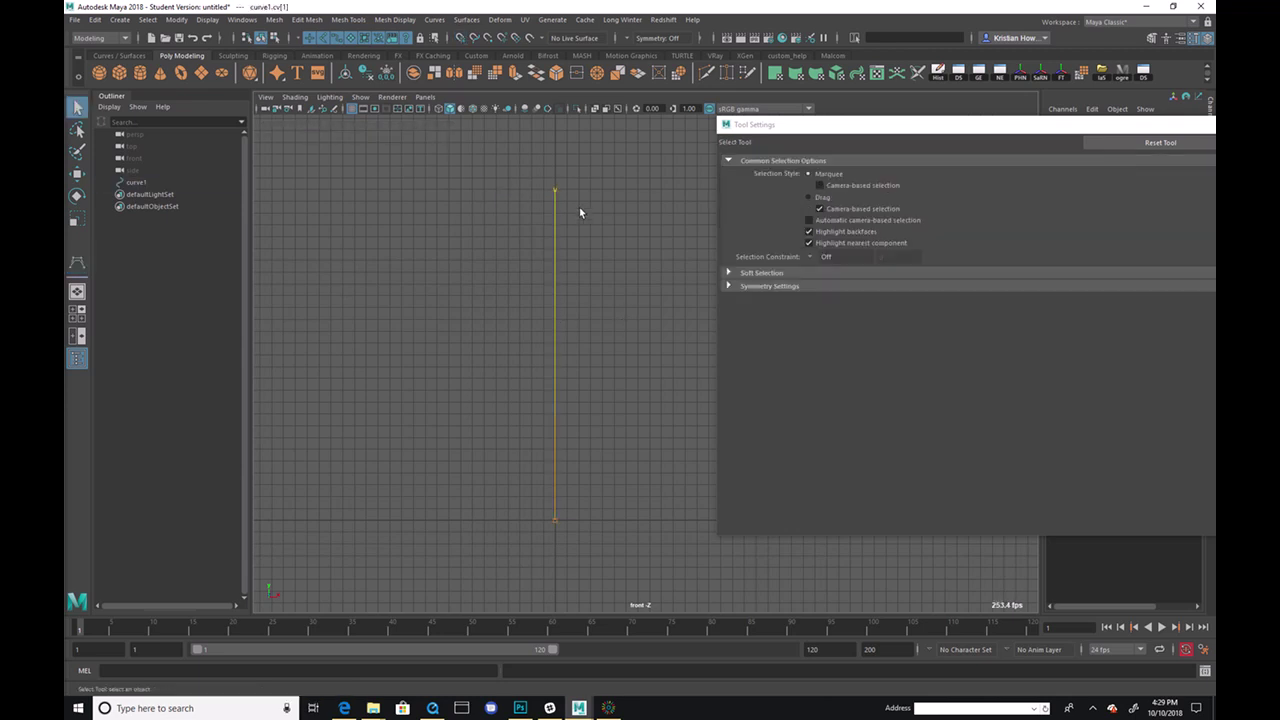
key(w)
click(554, 190)
mouse_move(555, 191)
mouse_down()
mouse_move(531, 195)
mouse_move(602, 402)
mouse_move(288, 408)
mouse_move(572, 508)
mouse_move(560, 498)
mouse_move(597, 148)
mouse_move(391, 214)
mouse_move(511, 185)
mouse_move(555, 191)
mouse_up()
drag(514, 486, 463, 522)
key(ctrl+z)
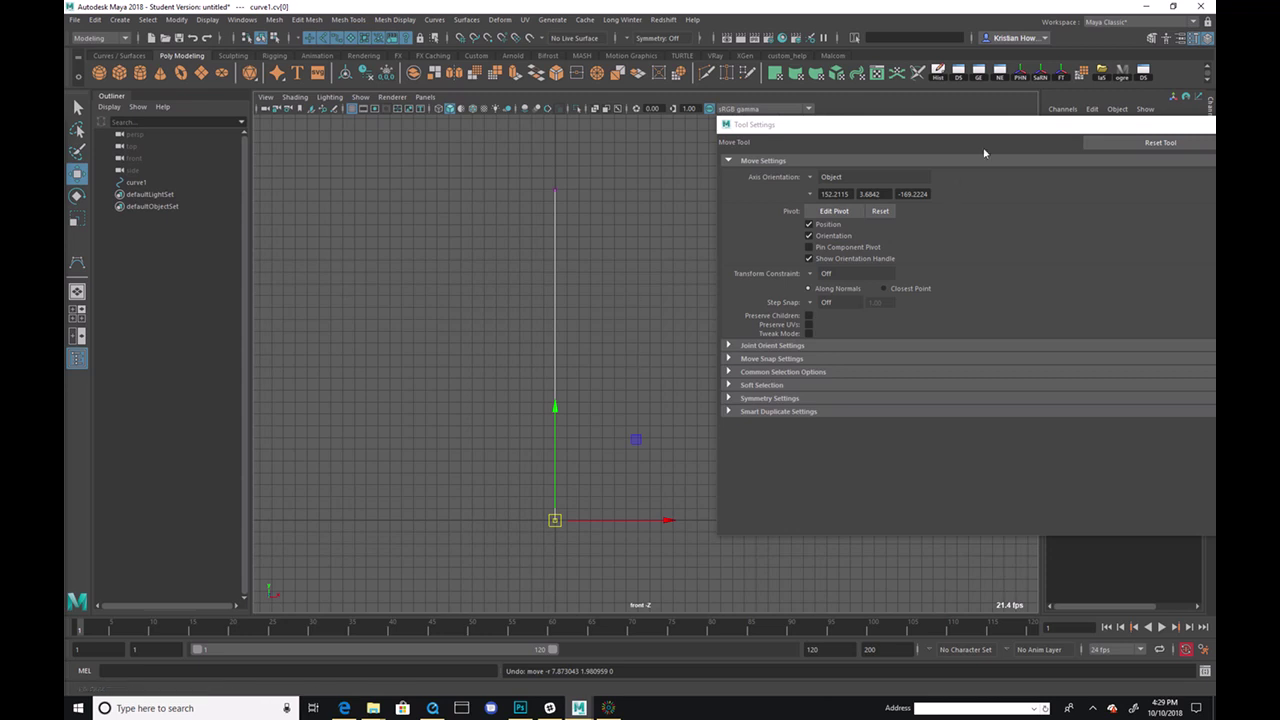
Step: Close the Tool Settings window and review the rendered web3 clip in the media player
drag(1001, 127, 618, 162)
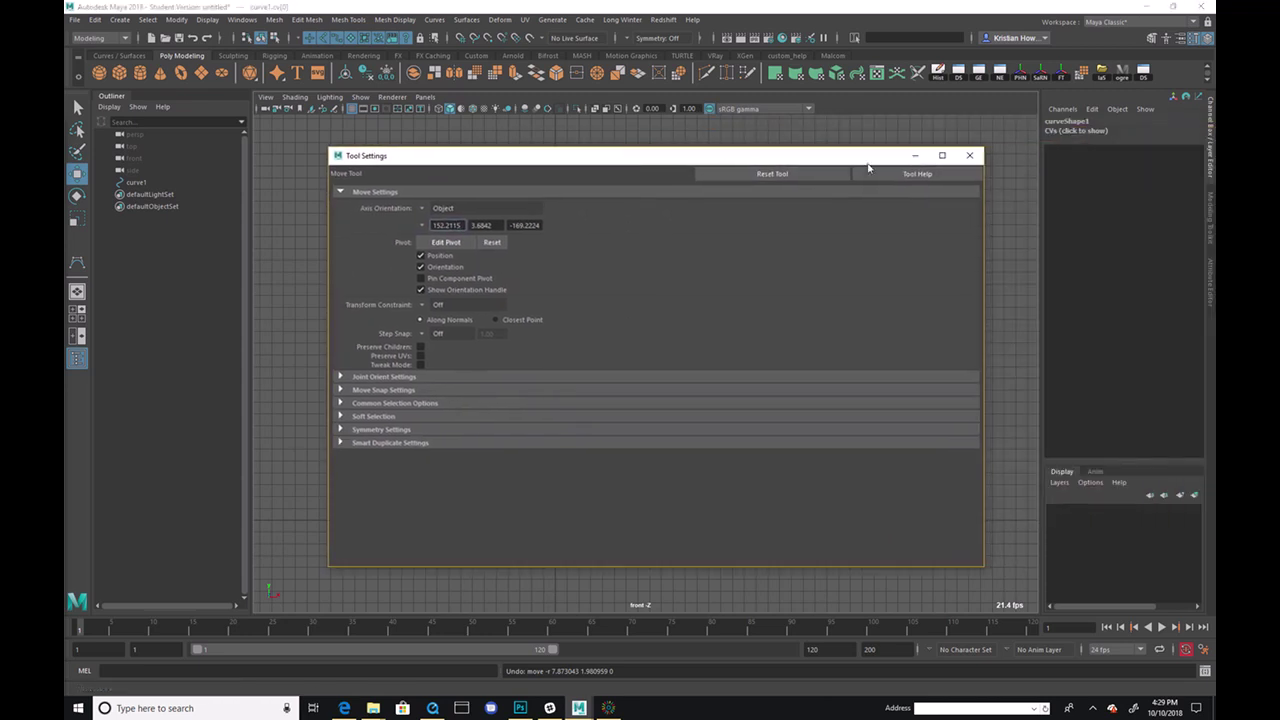
click(968, 153)
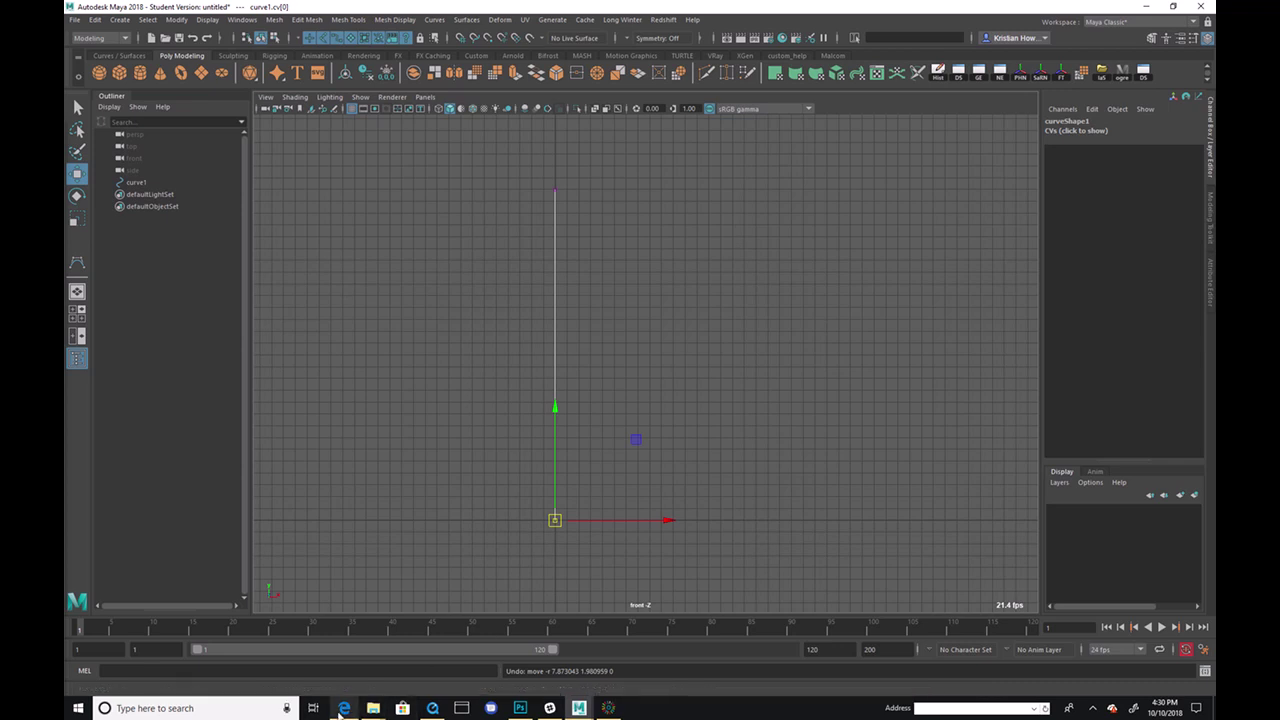
click(445, 709)
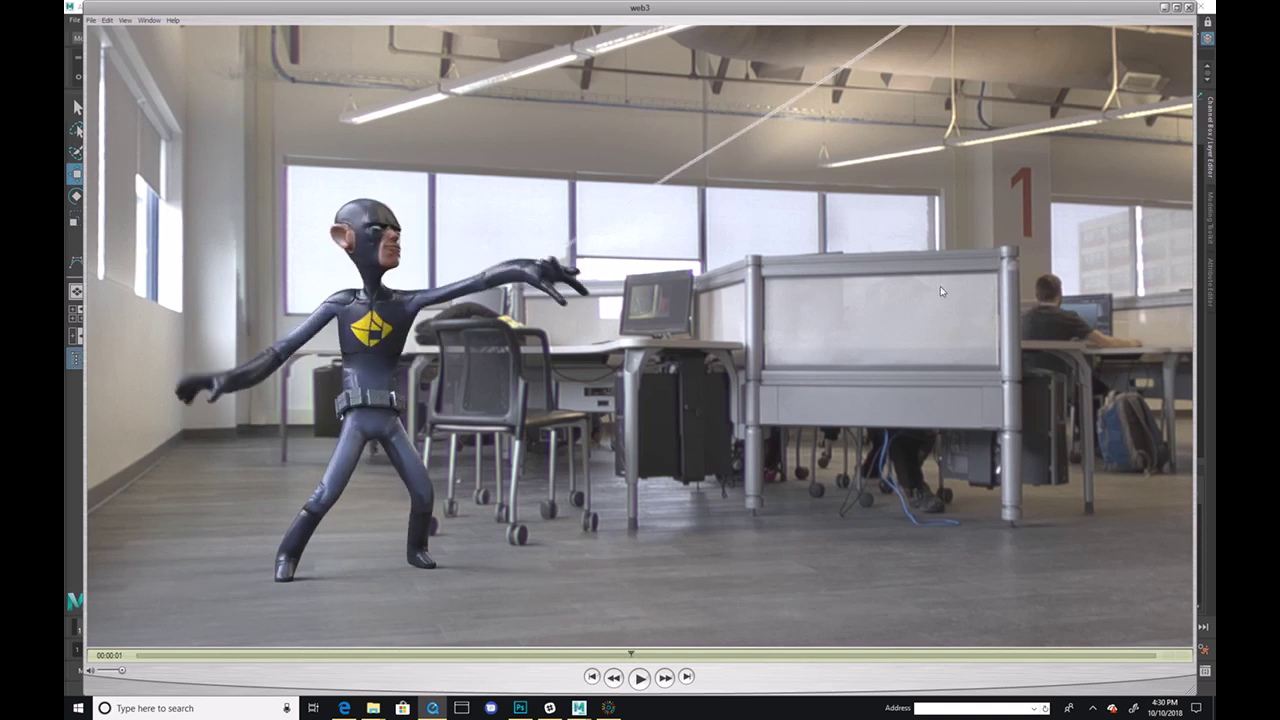
click(1164, 7)
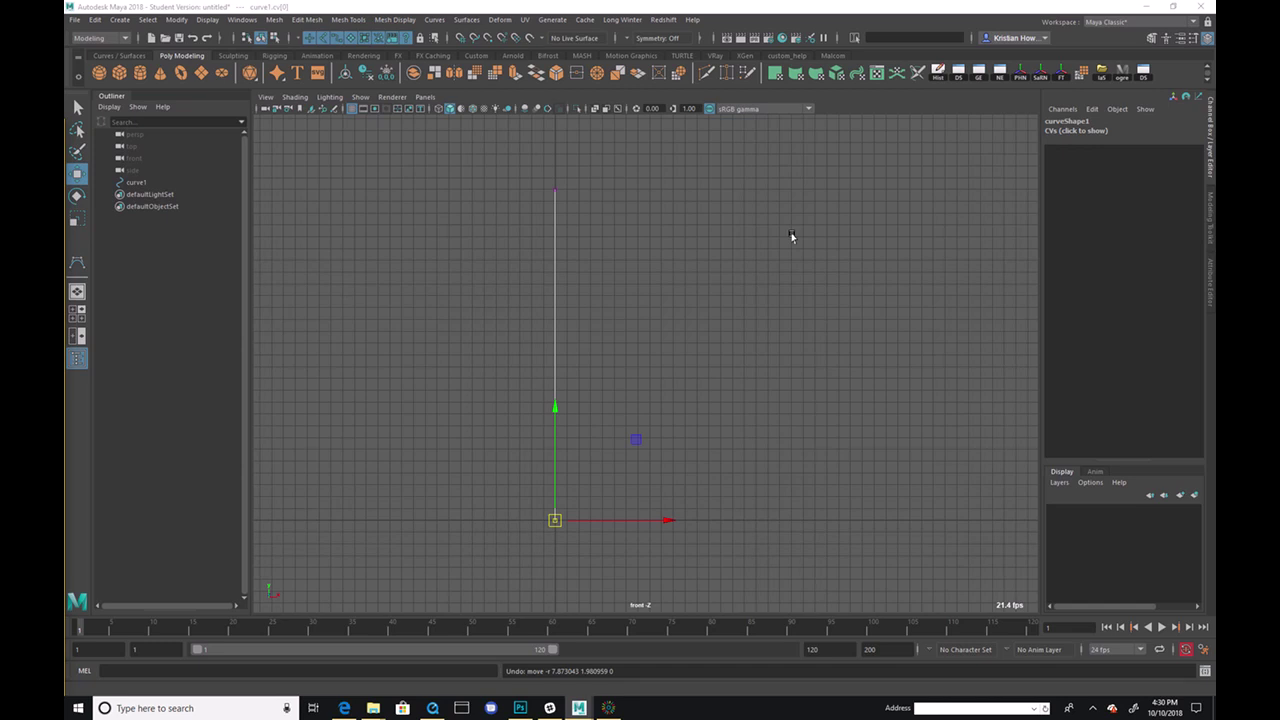
Step: Create a NURBS circle at the origin, duplicate it and place the copy at the curve's top end, at Translate Y 28
click(682, 240)
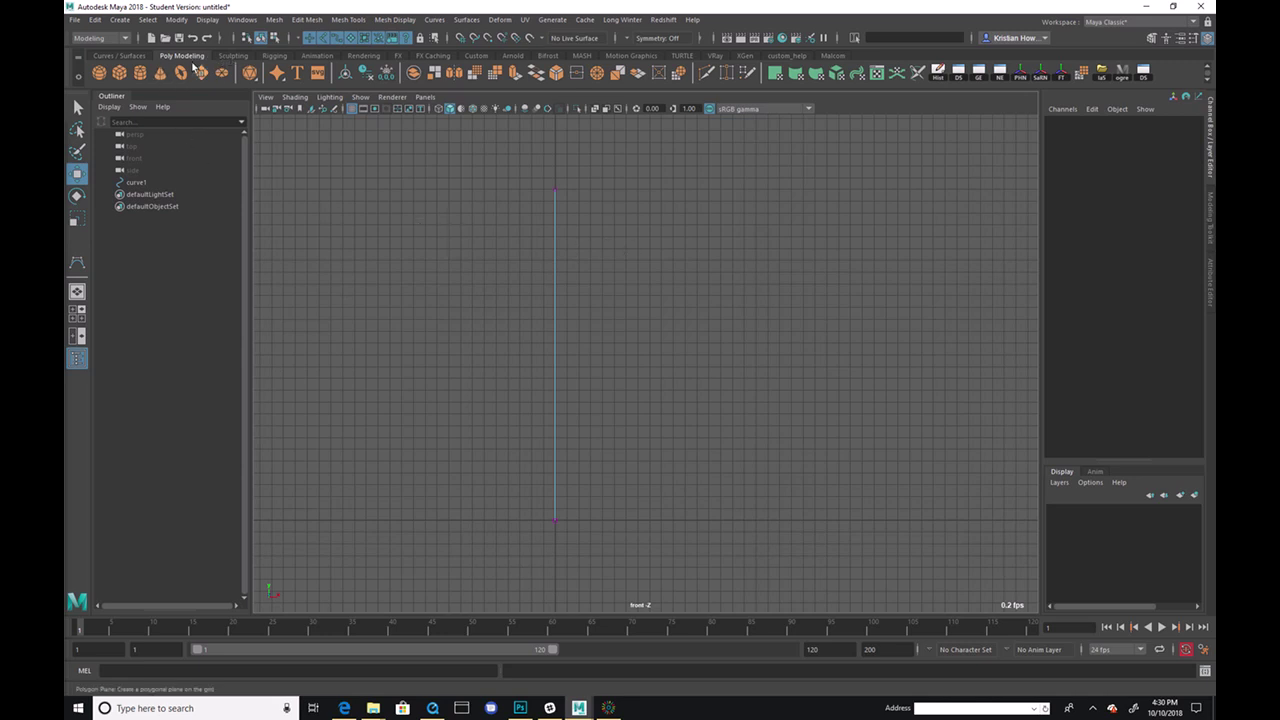
click(119, 19)
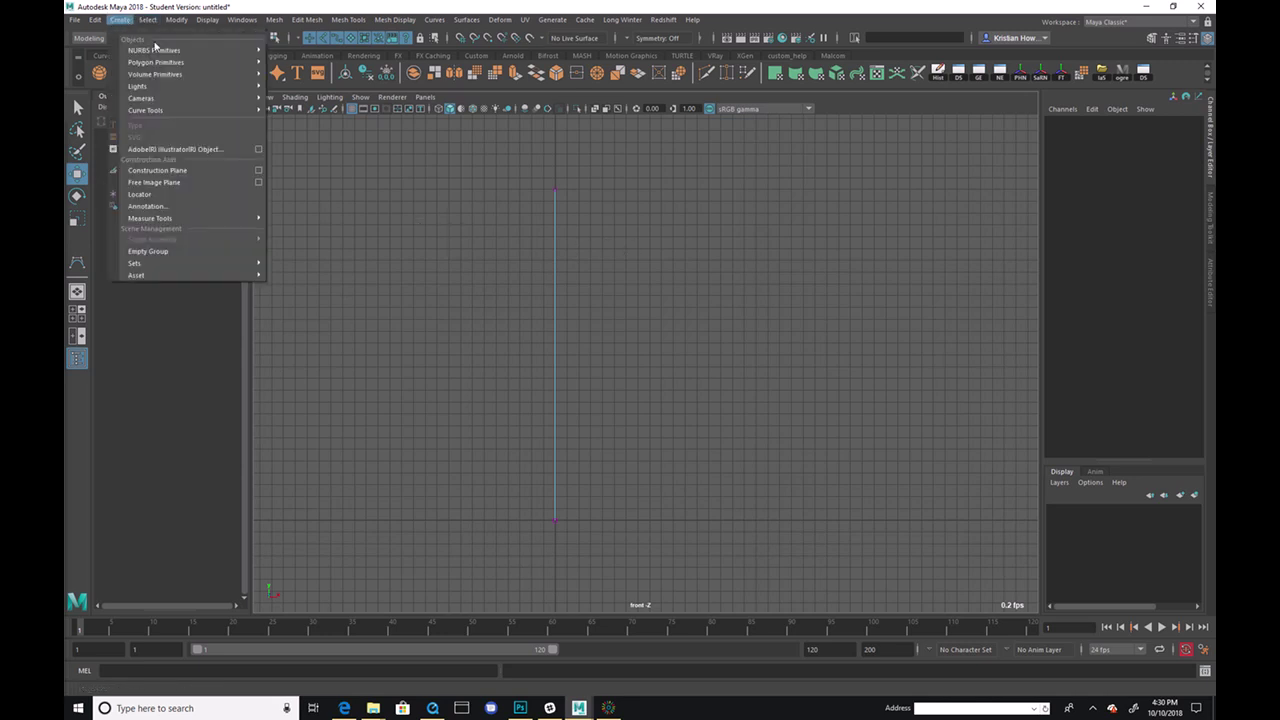
mouse_move(190, 50)
click(306, 138)
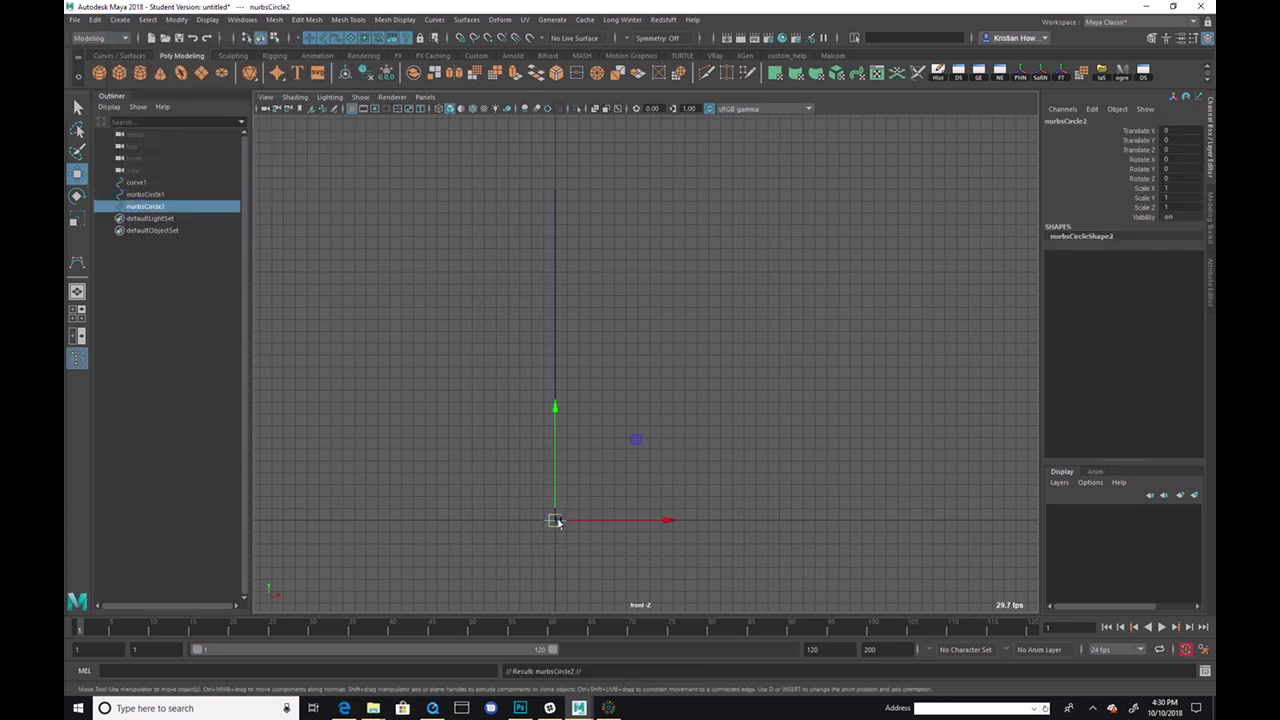
drag(556, 521, 554, 191)
drag(514, 249, 598, 262)
click(598, 262)
click(557, 189)
click(646, 270)
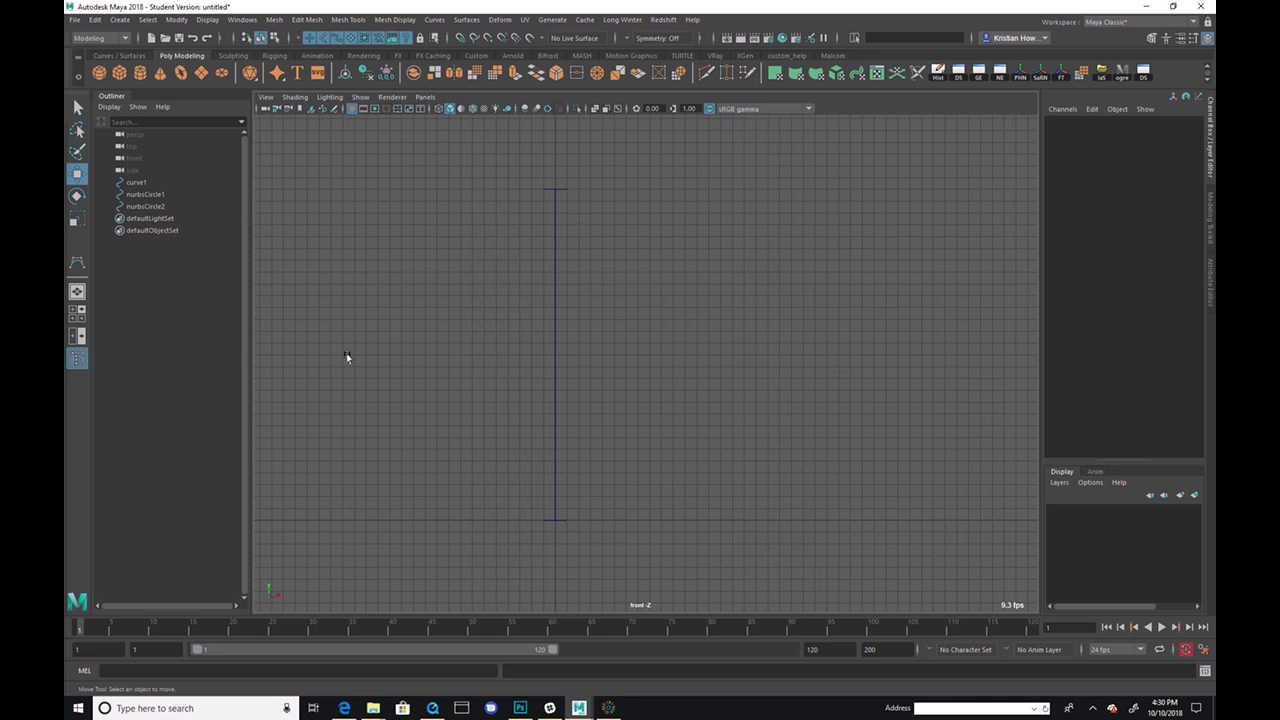
Step: Rename the straight curve as original_CRV
double_click(168, 183)
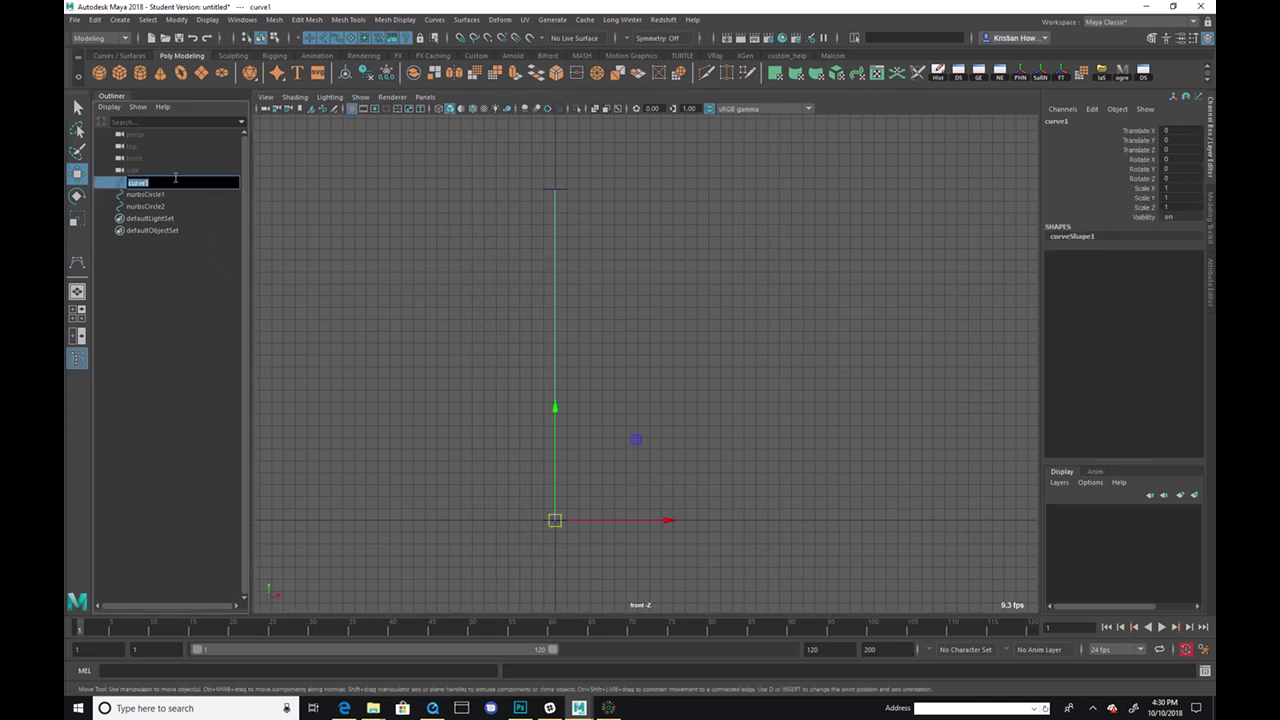
text(original_CRV)
key(Return)
Step: Rename the circle at the origin as handWeb_CTL and the circle at the curve's top end as worldWeb_CTL
double_click(150, 194)
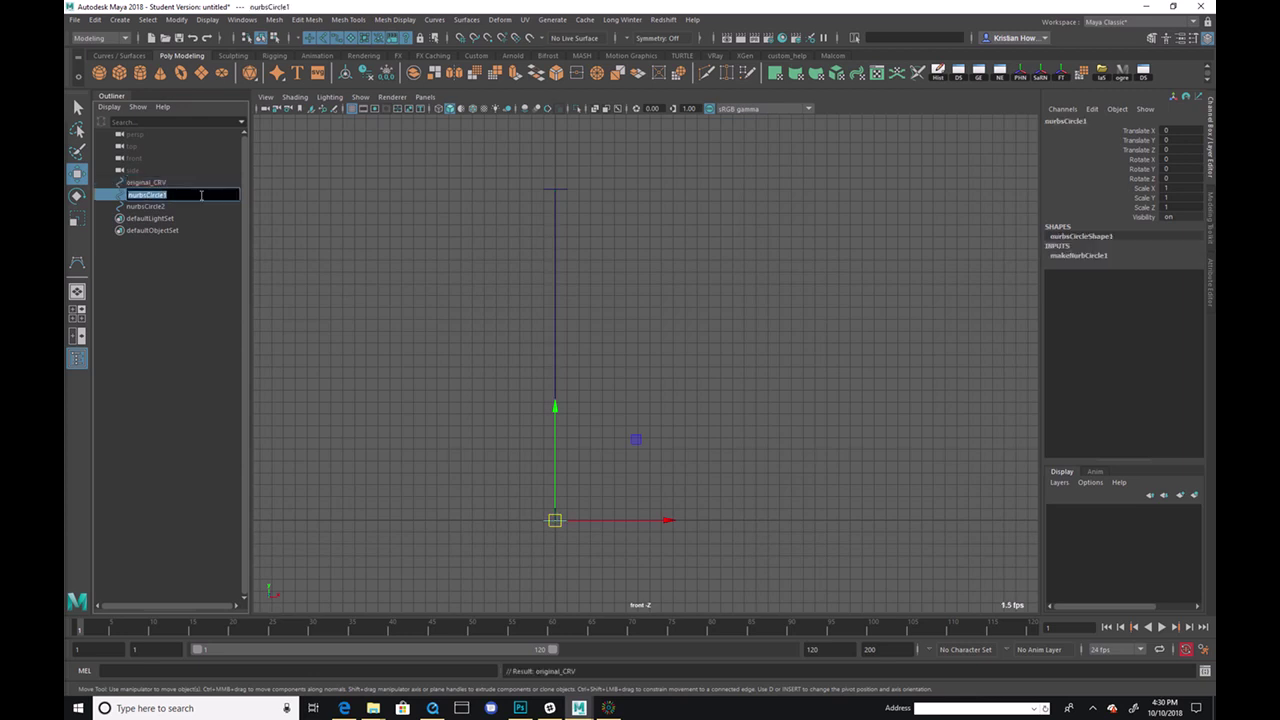
text(handWeb_CTL)
key(Return)
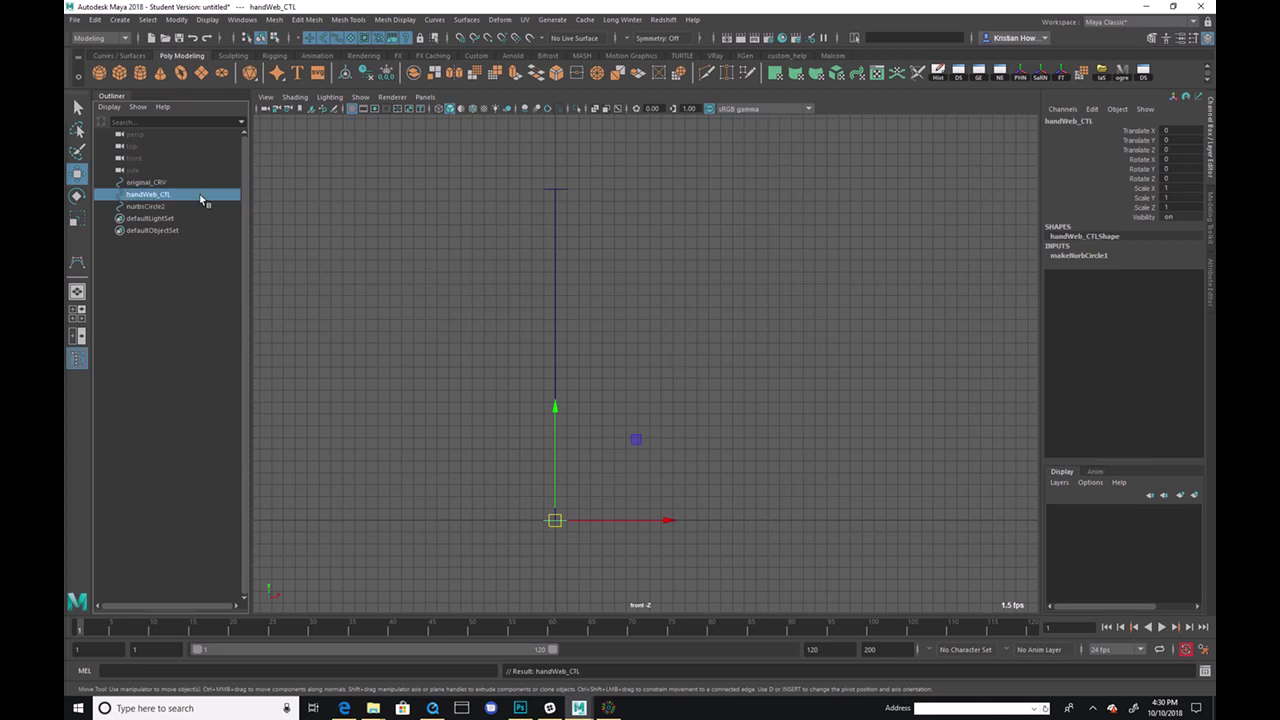
double_click(174, 206)
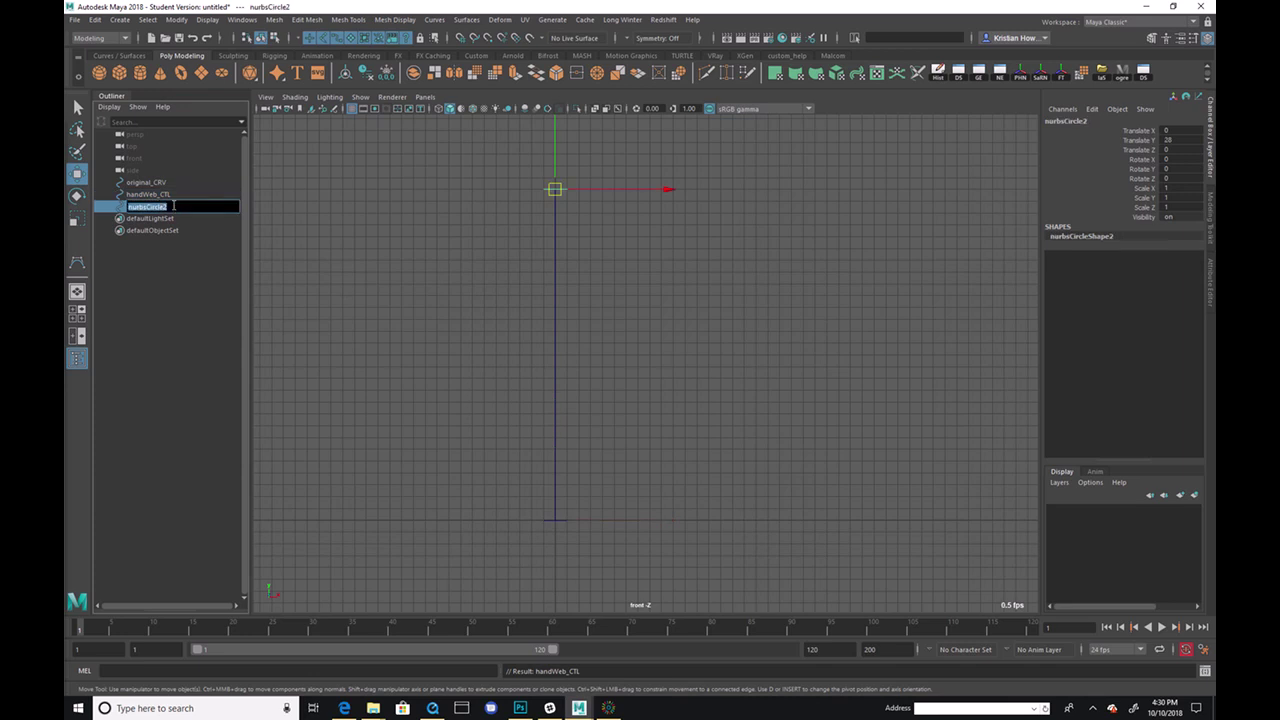
text(worldWeb_CTL)
key(Return)
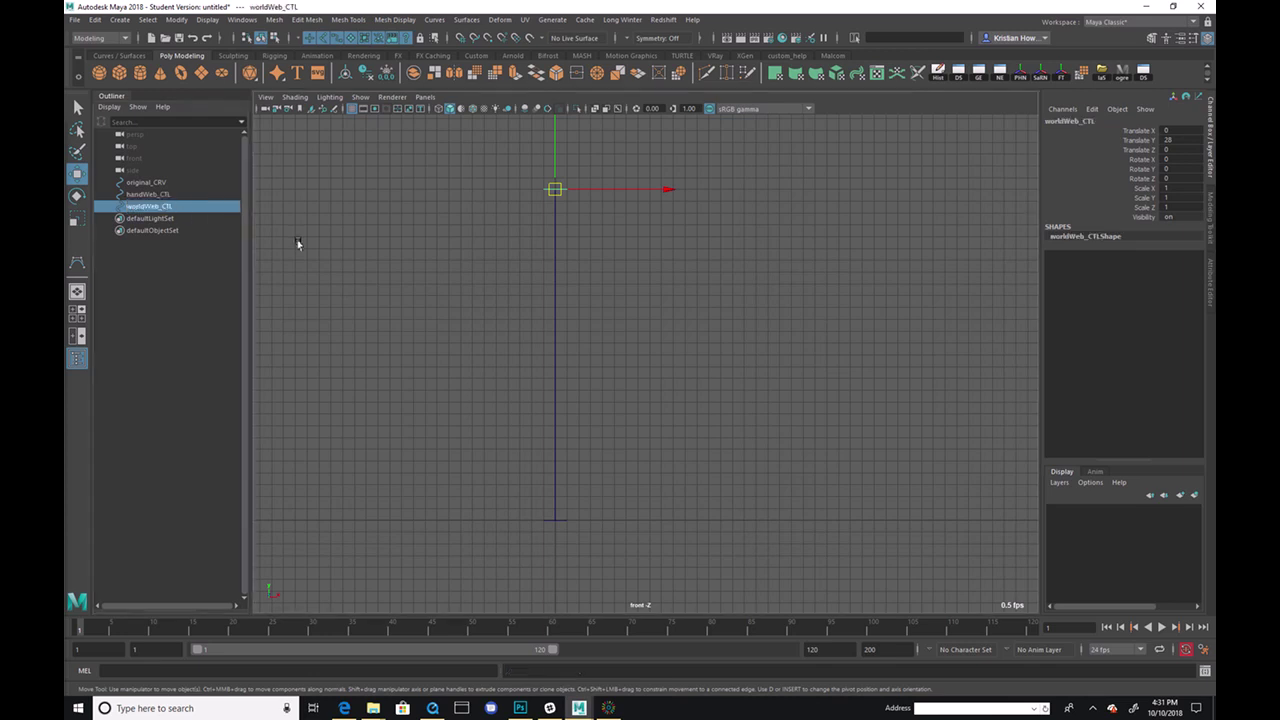
Step: Select the control vertex at the origin end of original_CRV and create a cluster deformer on it
click(297, 243)
drag(463, 277, 620, 289)
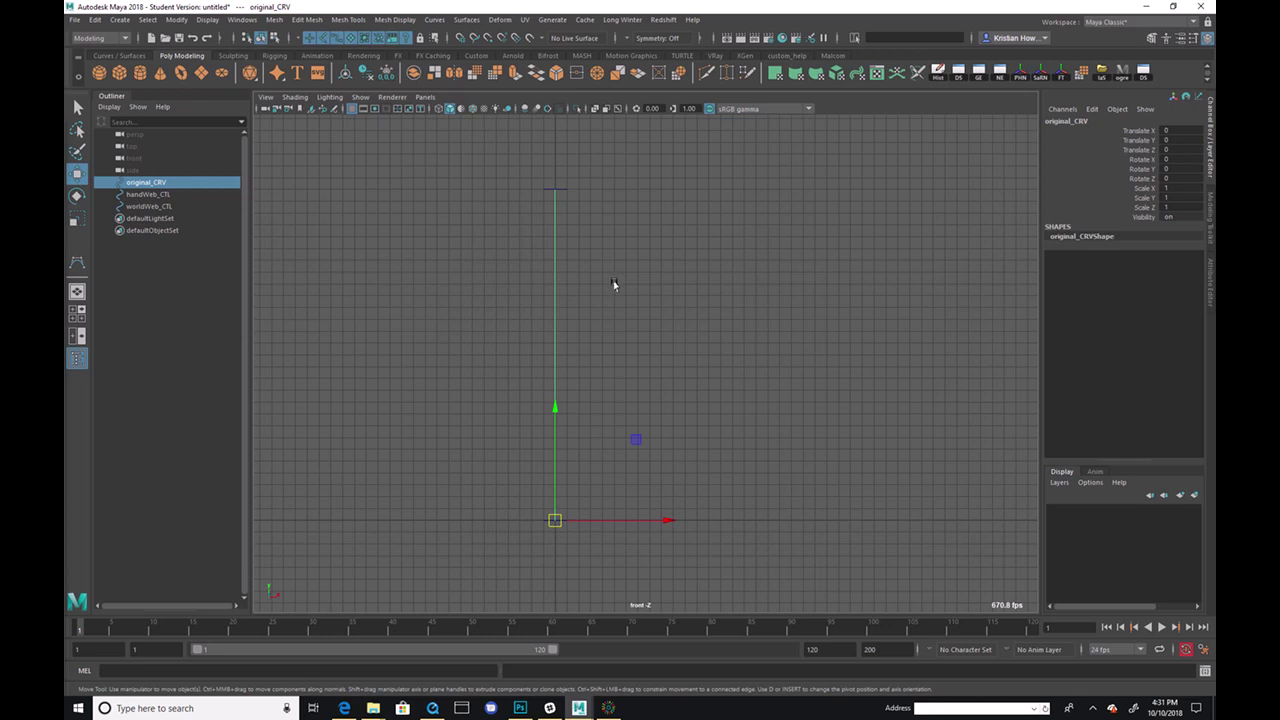
right_drag(589, 257, 514, 259)
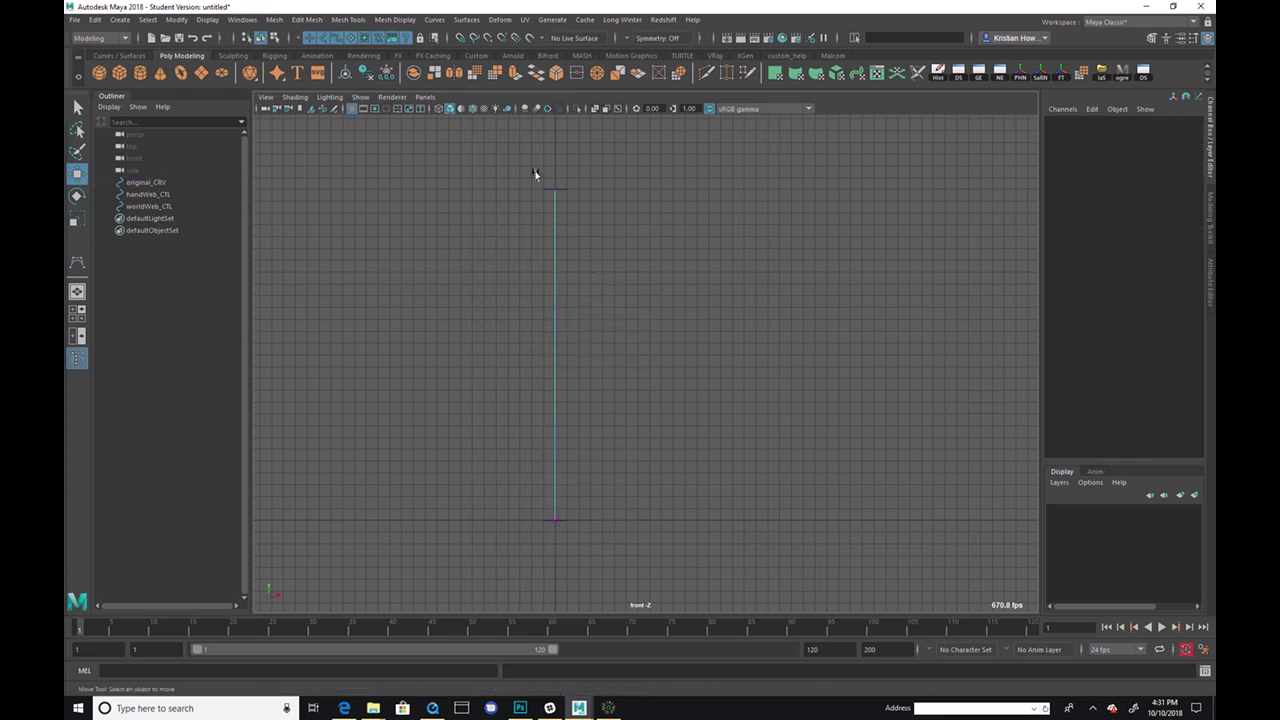
drag(530, 173, 592, 214)
drag(496, 426, 581, 560)
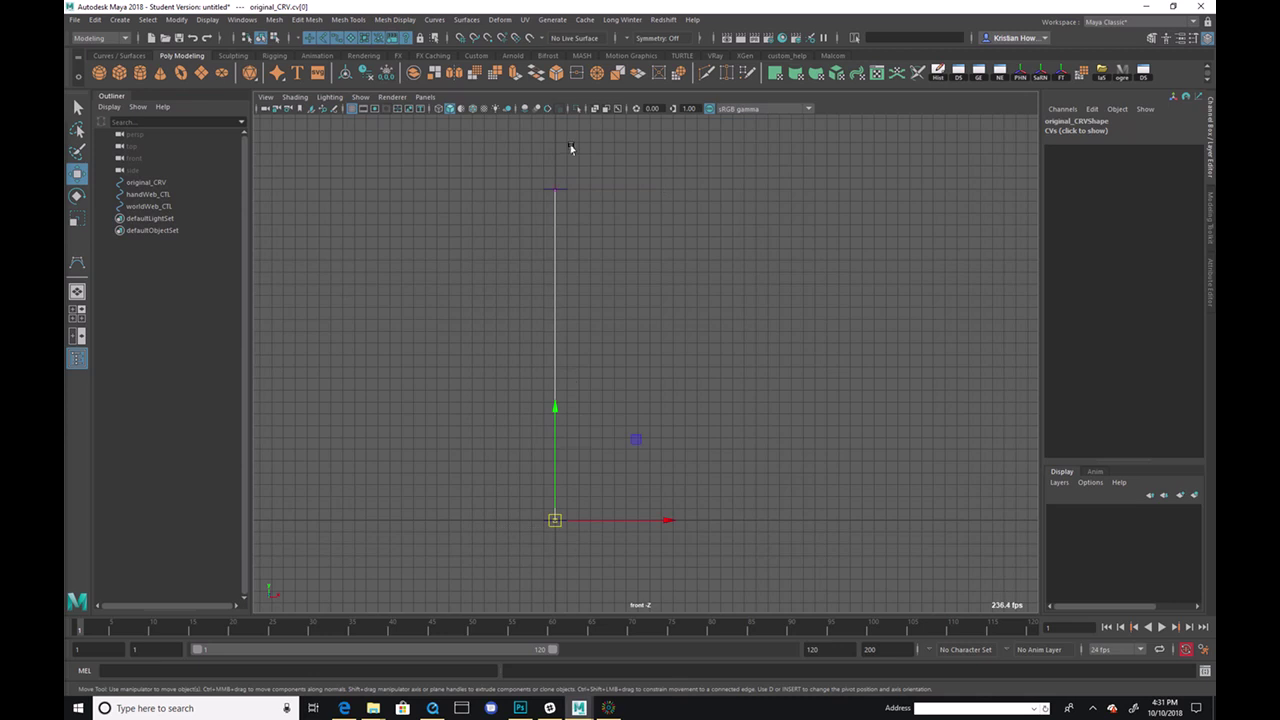
key(space)
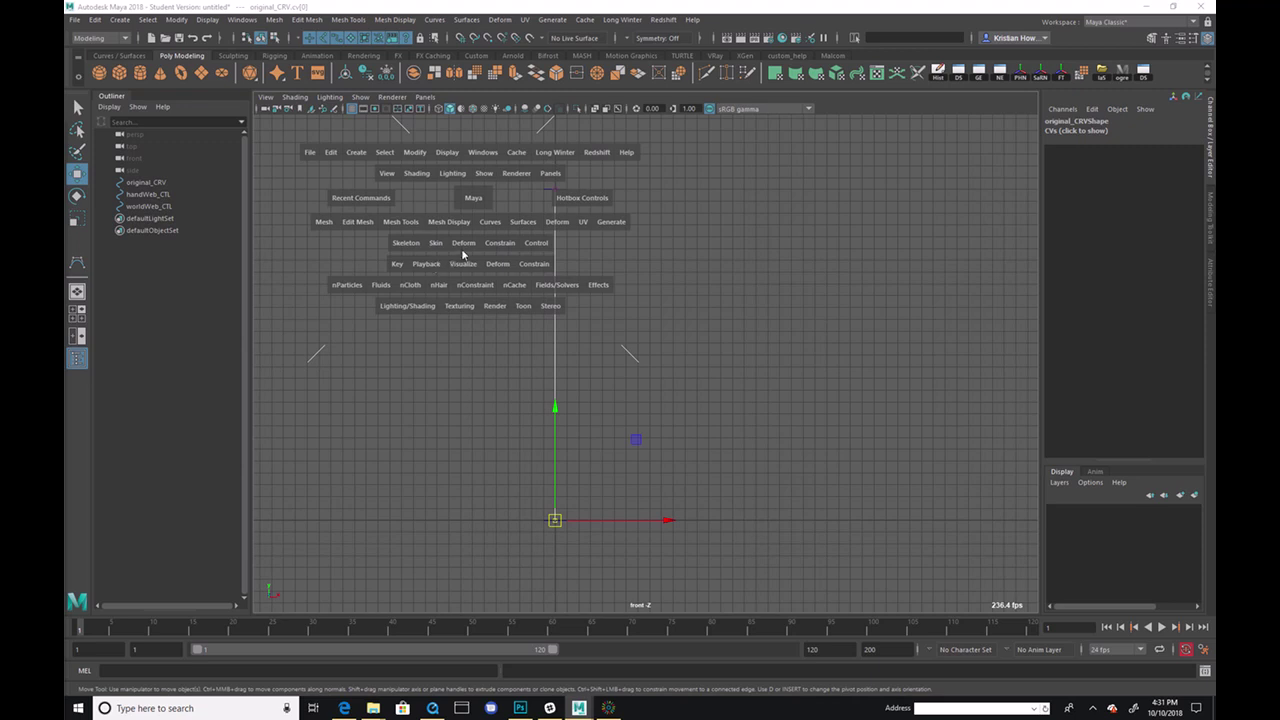
drag(463, 243, 844, 83)
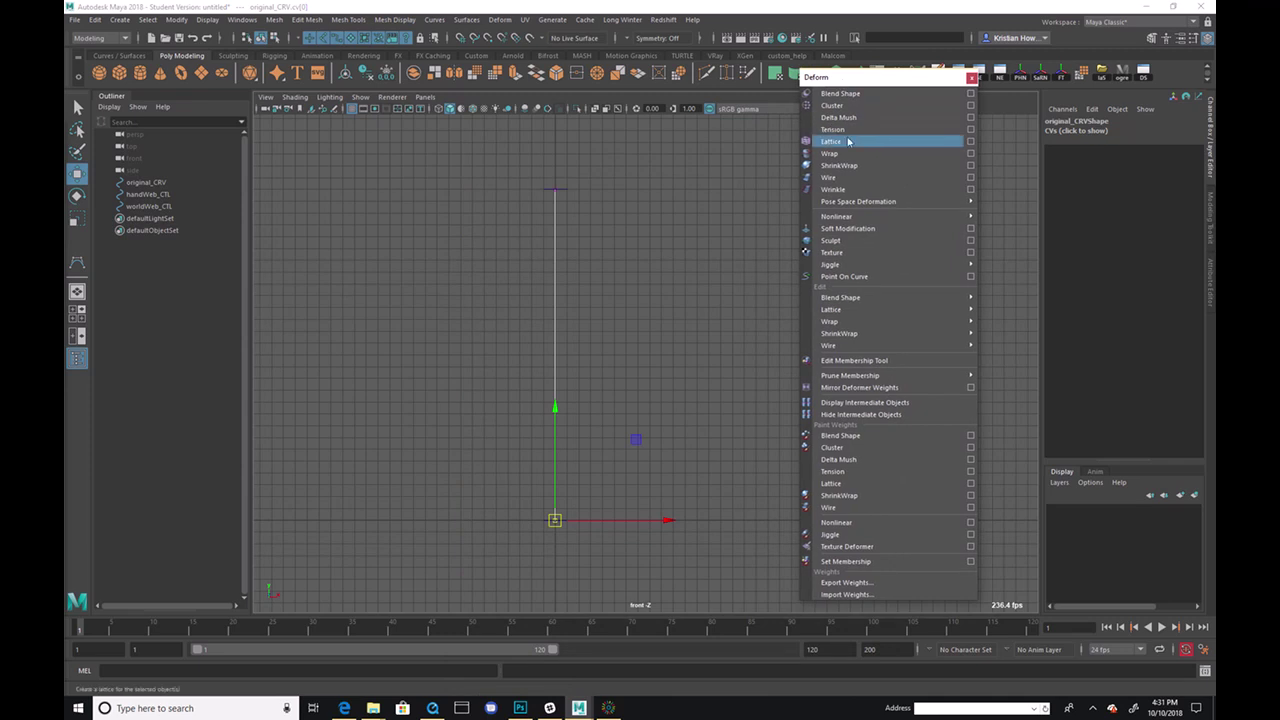
click(858, 110)
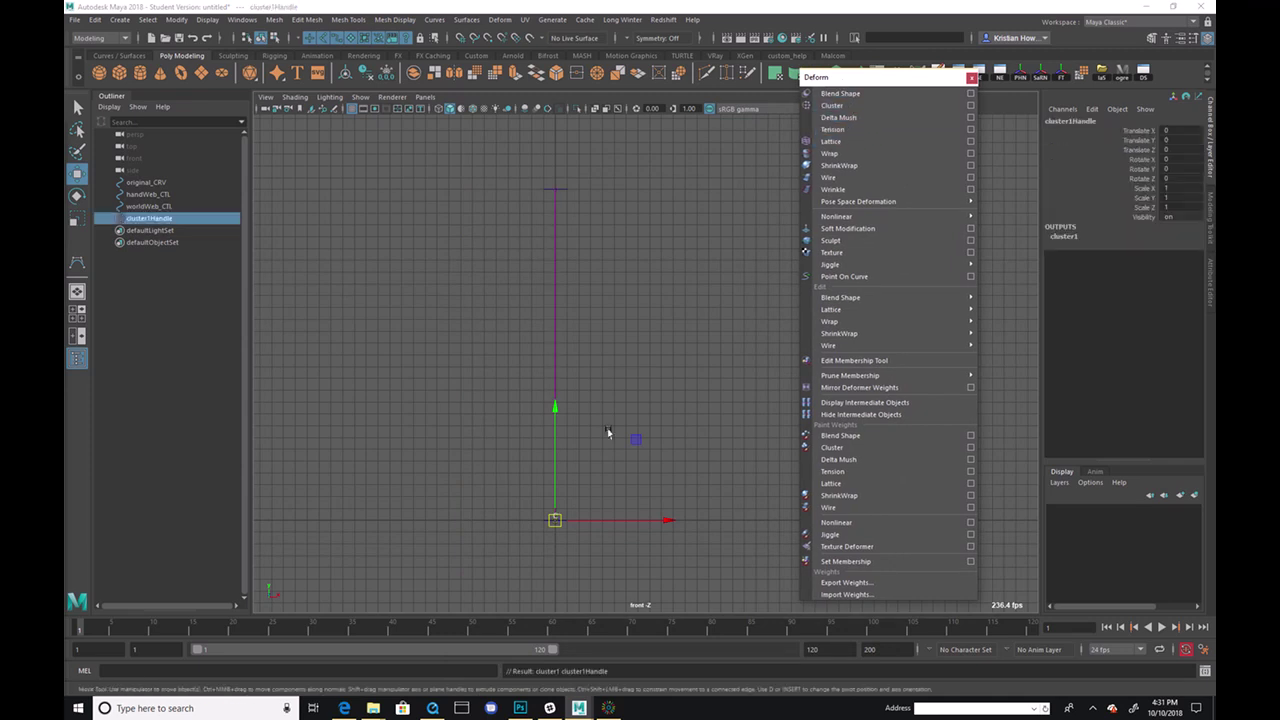
Step: Create a second cluster deformer on the control vertex at the upper end of original_CRV
drag(519, 320, 589, 297)
click(595, 263)
click(555, 190)
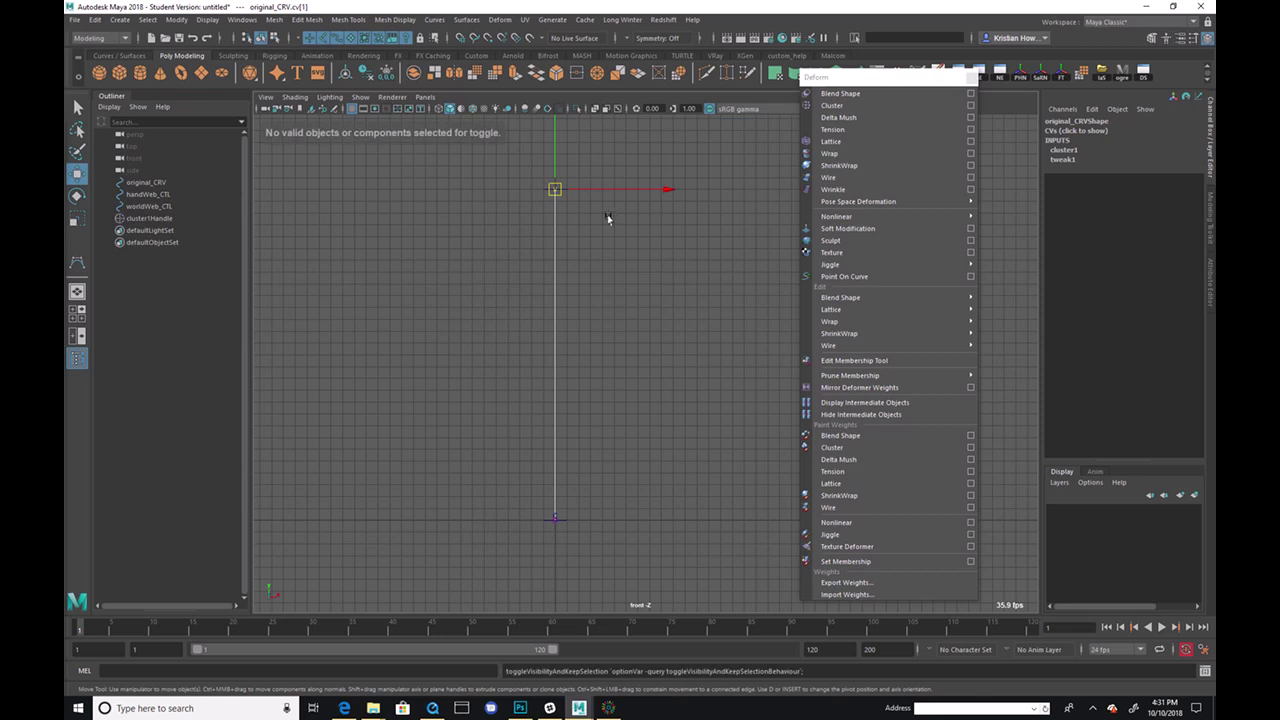
key(g)
click(338, 318)
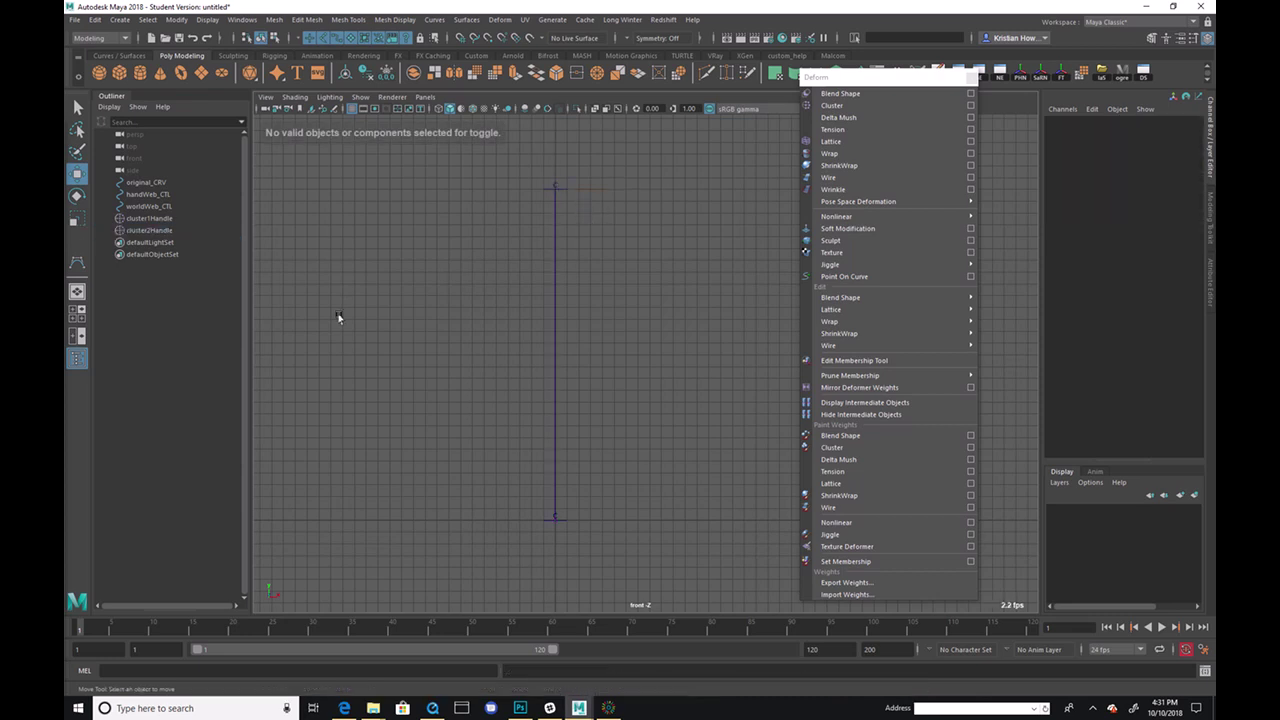
click(165, 230)
mouse_move(555, 190)
mouse_down()
mouse_move(380, 295)
mouse_move(432, 344)
mouse_move(574, 397)
mouse_move(370, 212)
mouse_move(486, 286)
mouse_move(512, 226)
mouse_move(553, 190)
mouse_up()
click(445, 295)
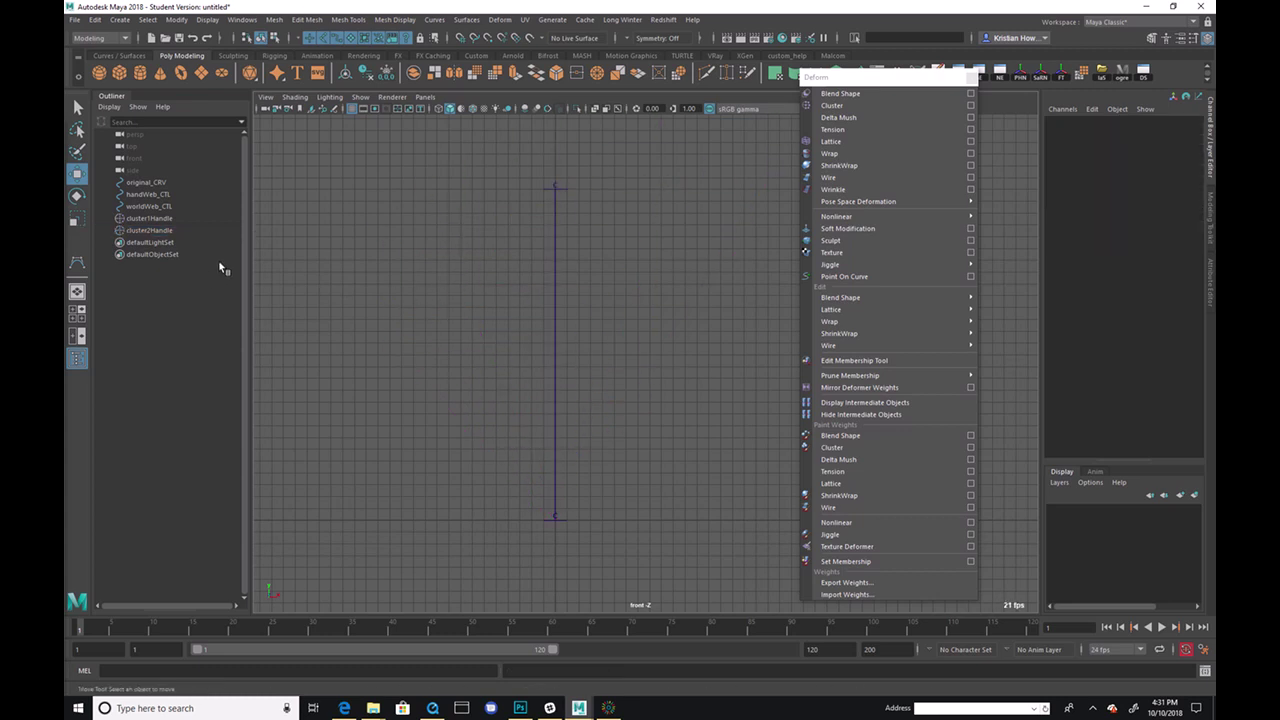
Step: Rename the cluster handle at the origin as hand_CLT
click(155, 230)
click(163, 219)
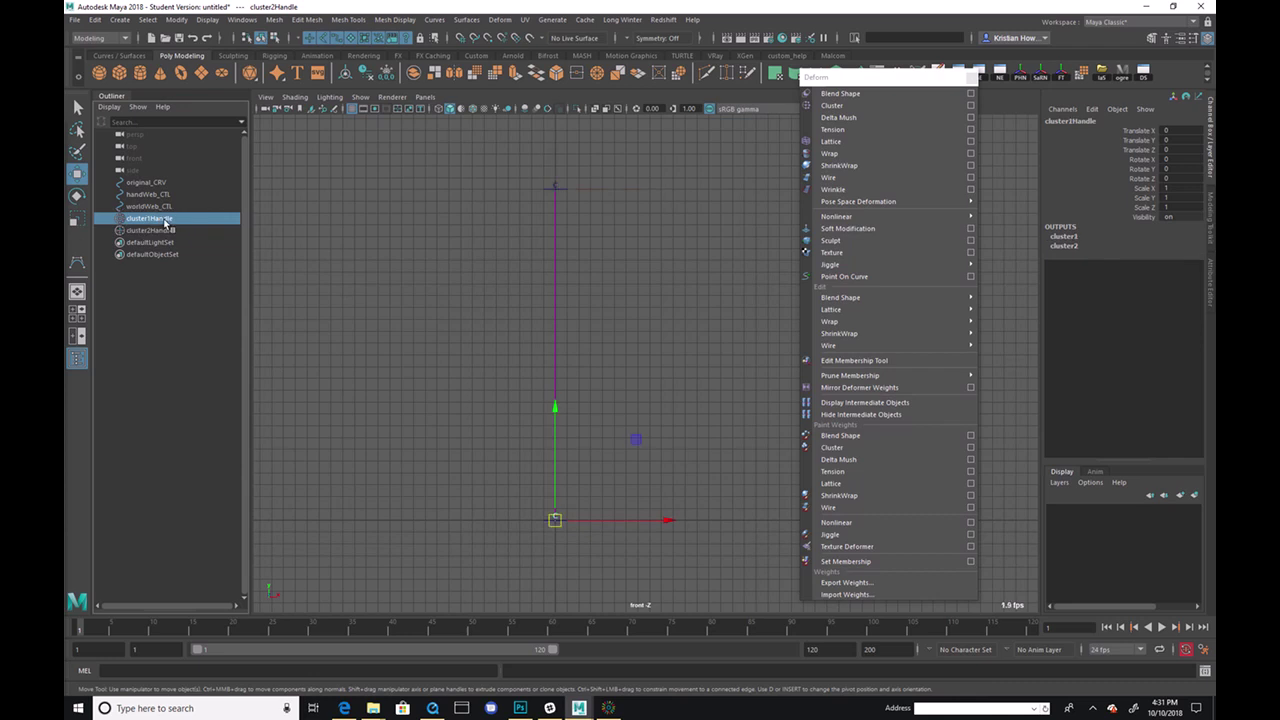
double_click(165, 219)
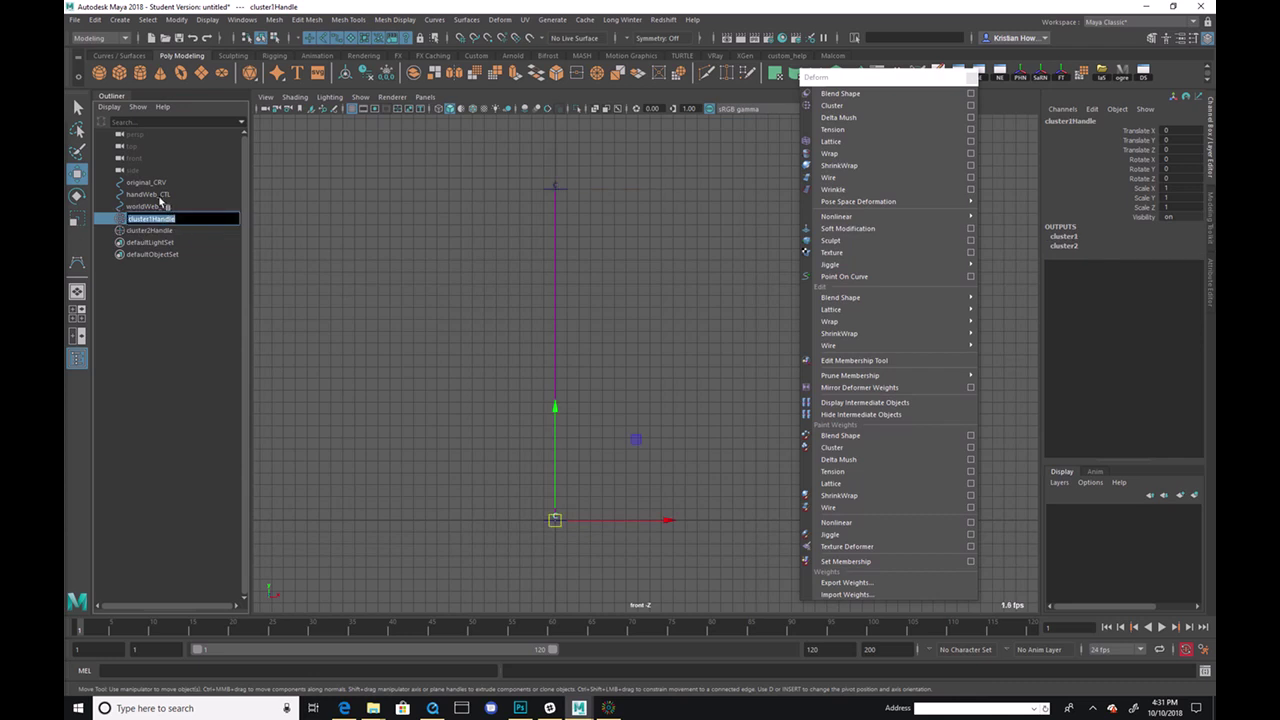
text(N)
text(and_CST)
key(Return)
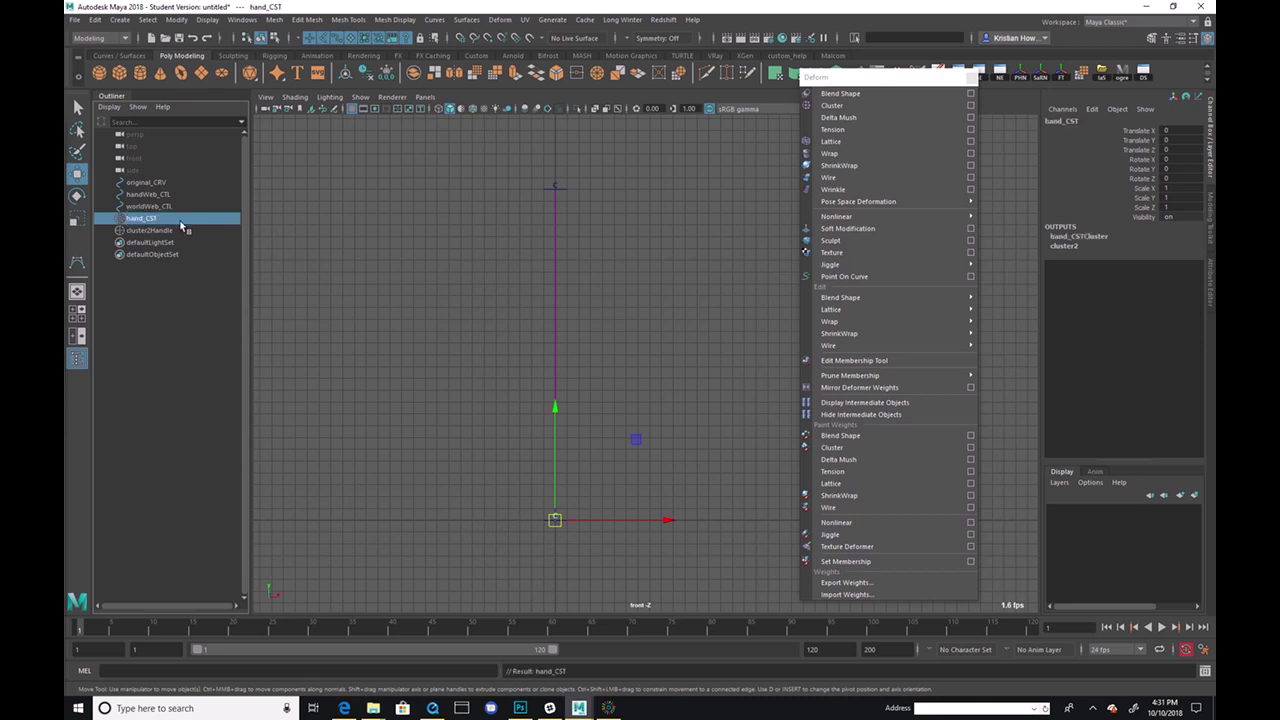
double_click(164, 219)
click(151, 218)
key(Return)
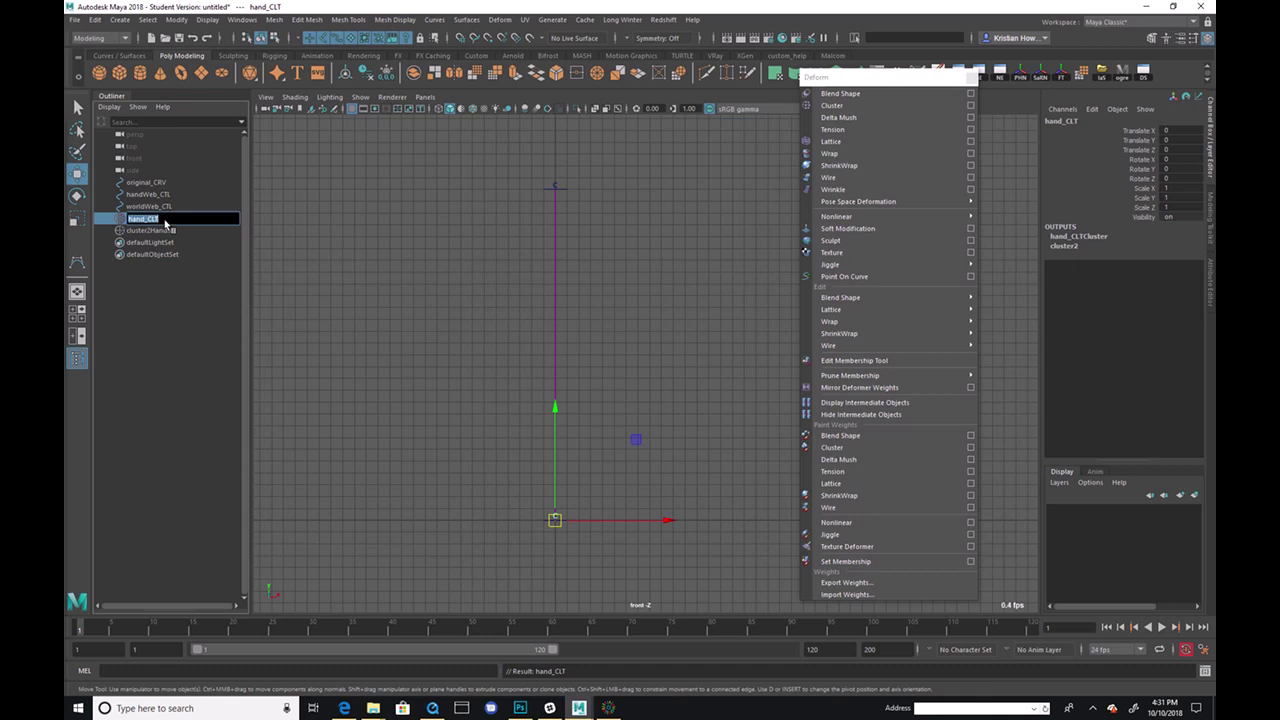
Step: Rename the cluster handle at the curve's upper end as world_CLT
double_click(170, 231)
text(hand_CLT)
drag(145, 231, 91, 240)
text(world)
key(Return)
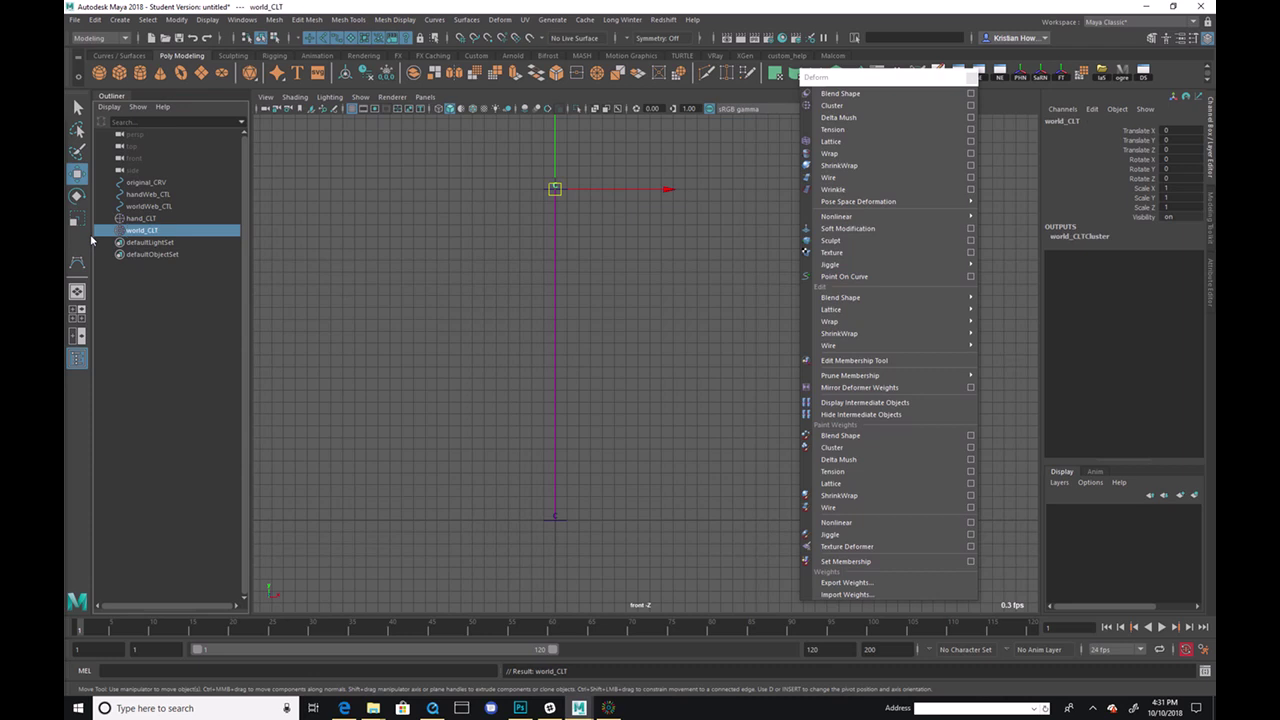
Step: Parent hand_CLT under handWeb_CTL and world_CLT under worldWeb_CTL
click(150, 219)
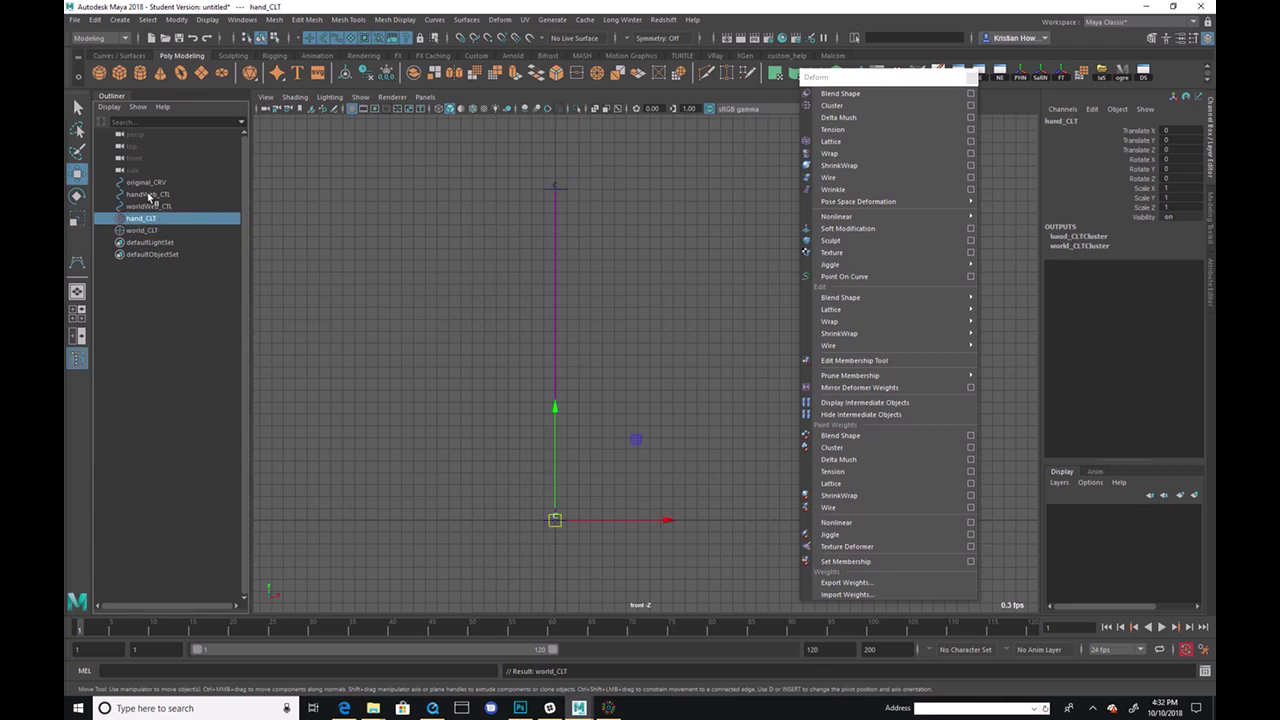
middle_drag(183, 197, 166, 208)
click(155, 220)
click(152, 207)
click(160, 184)
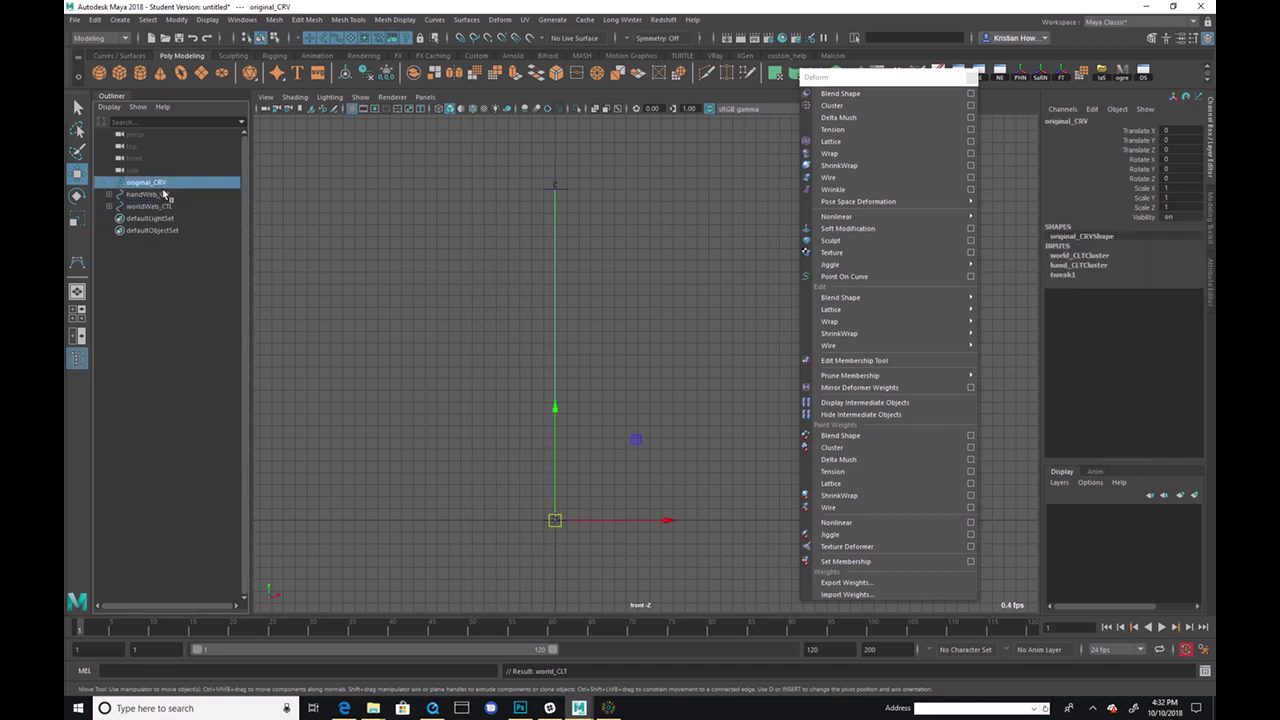
click(164, 195)
click(300, 254)
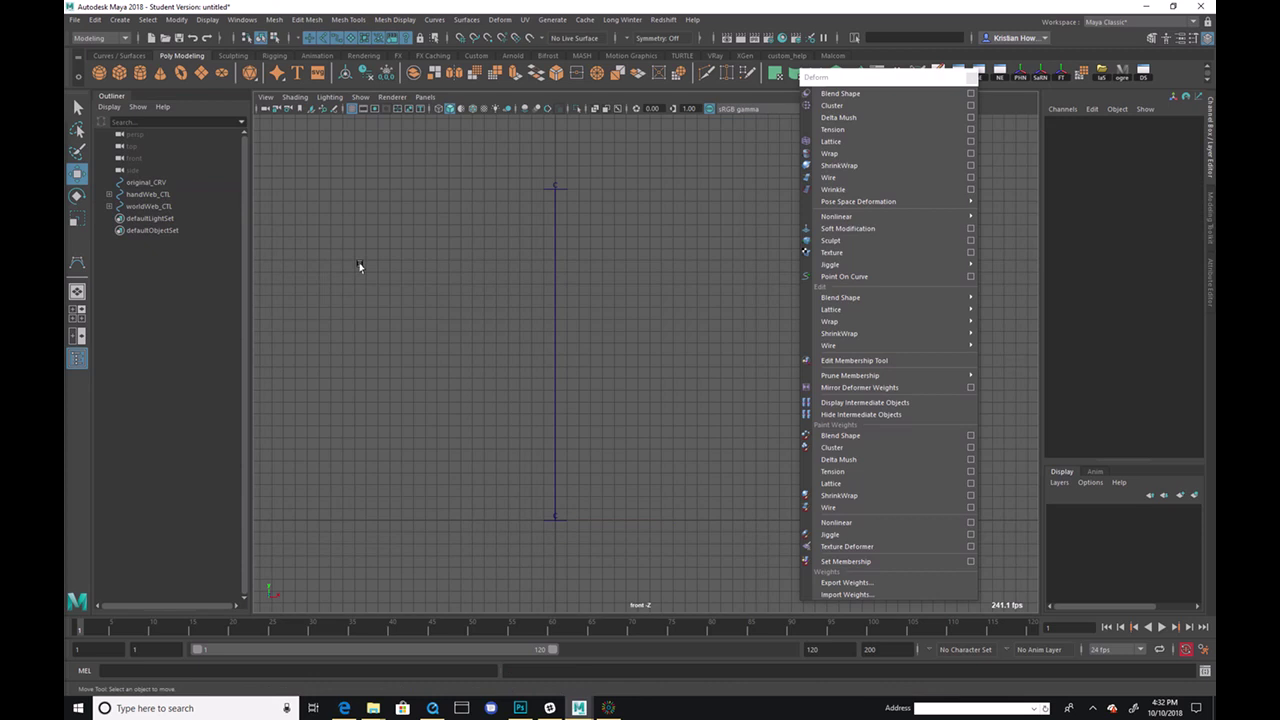
Step: Test the curve's deformation by moving worldWeb_CTL, undo the move and deselect it
click(557, 190)
drag(555, 190, 443, 229)
key(ctrl+z)
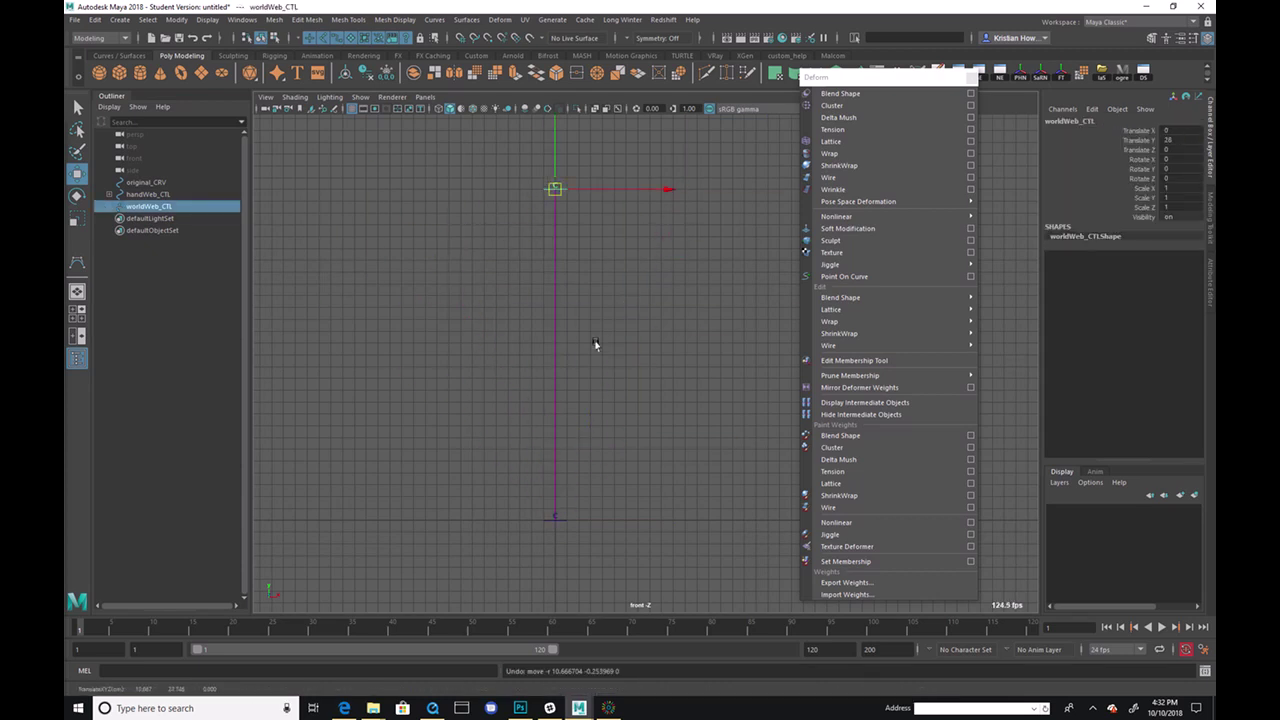
click(493, 421)
scroll(425, 312, down, 2)
scroll(431, 314, up, 2)
scroll(537, 246, up, 2)
scroll(544, 255, down, 1)
scroll(544, 255, down, 1)
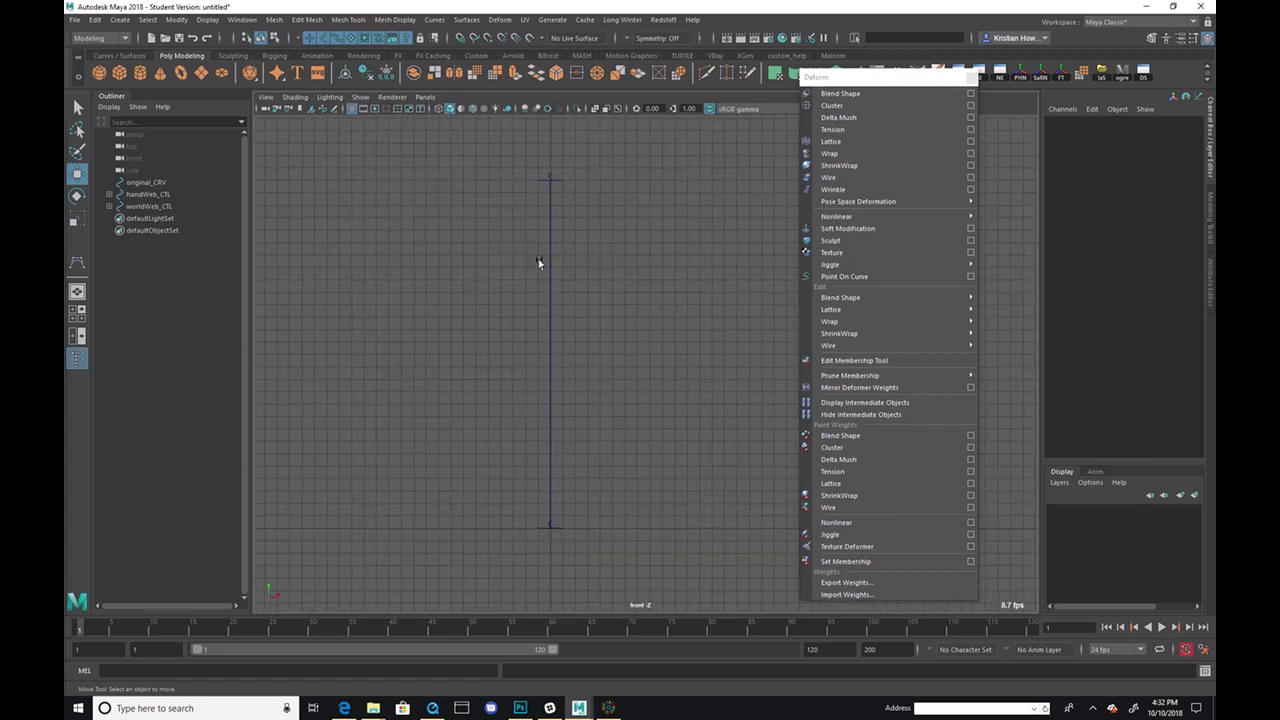
drag(177, 193, 179, 201)
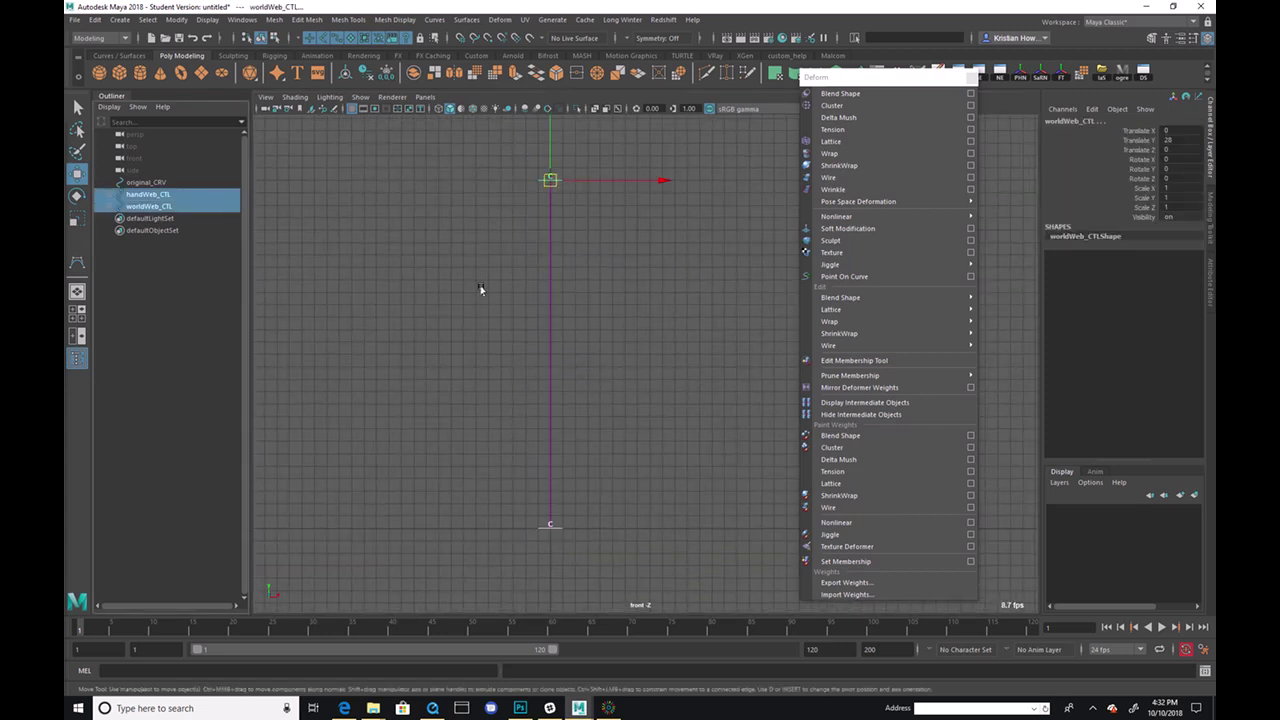
scroll(486, 337, down, 2)
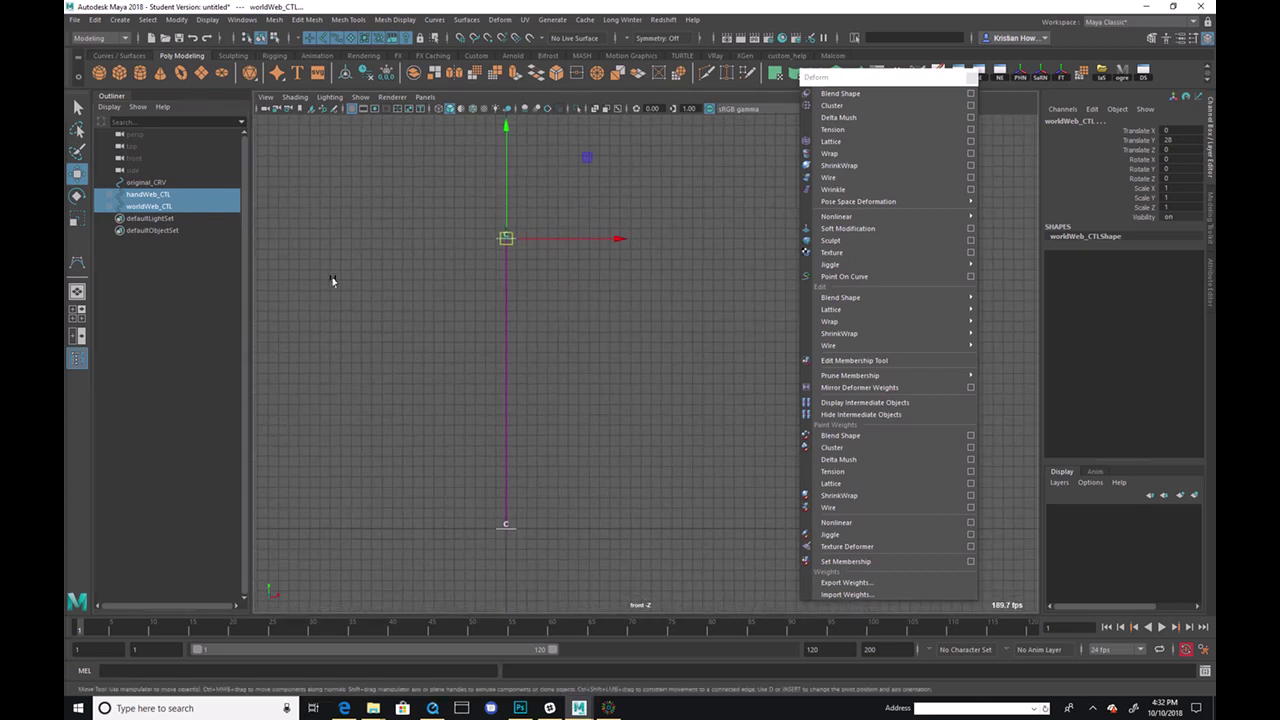
click(370, 197)
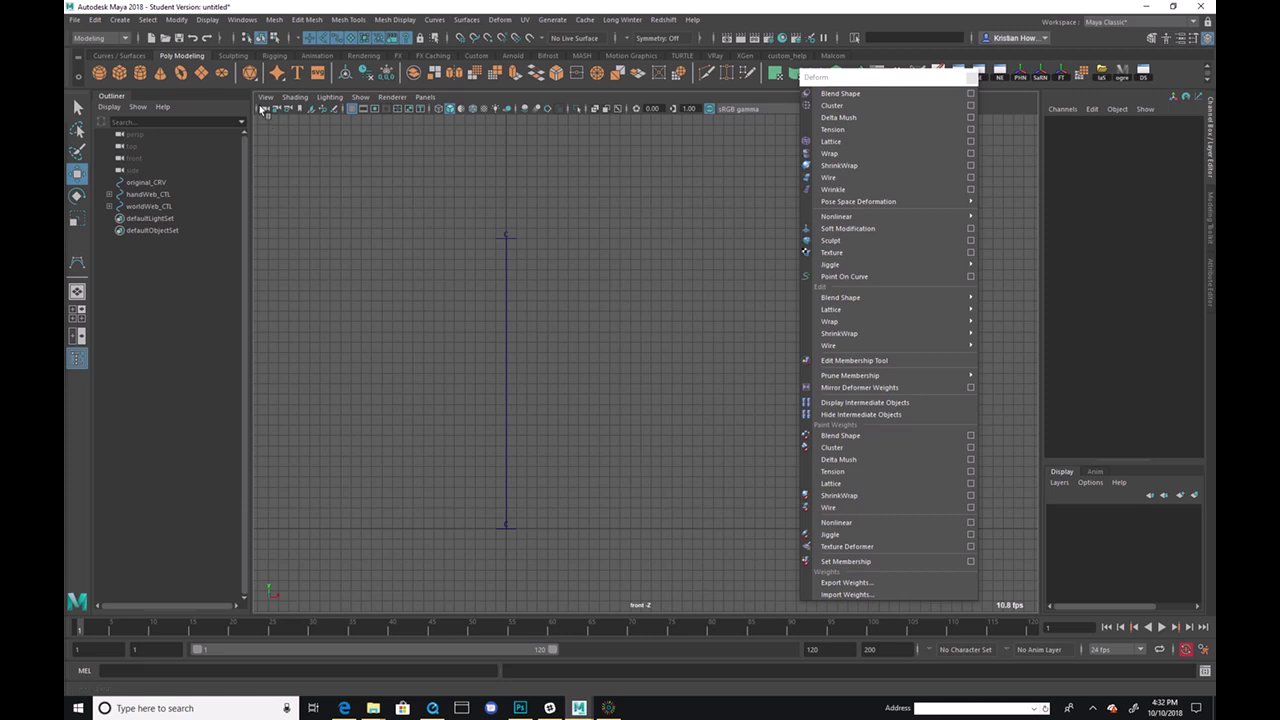
Step: Create a NURBS circle at the origin and scale it up uniformly to about 11.1
click(120, 22)
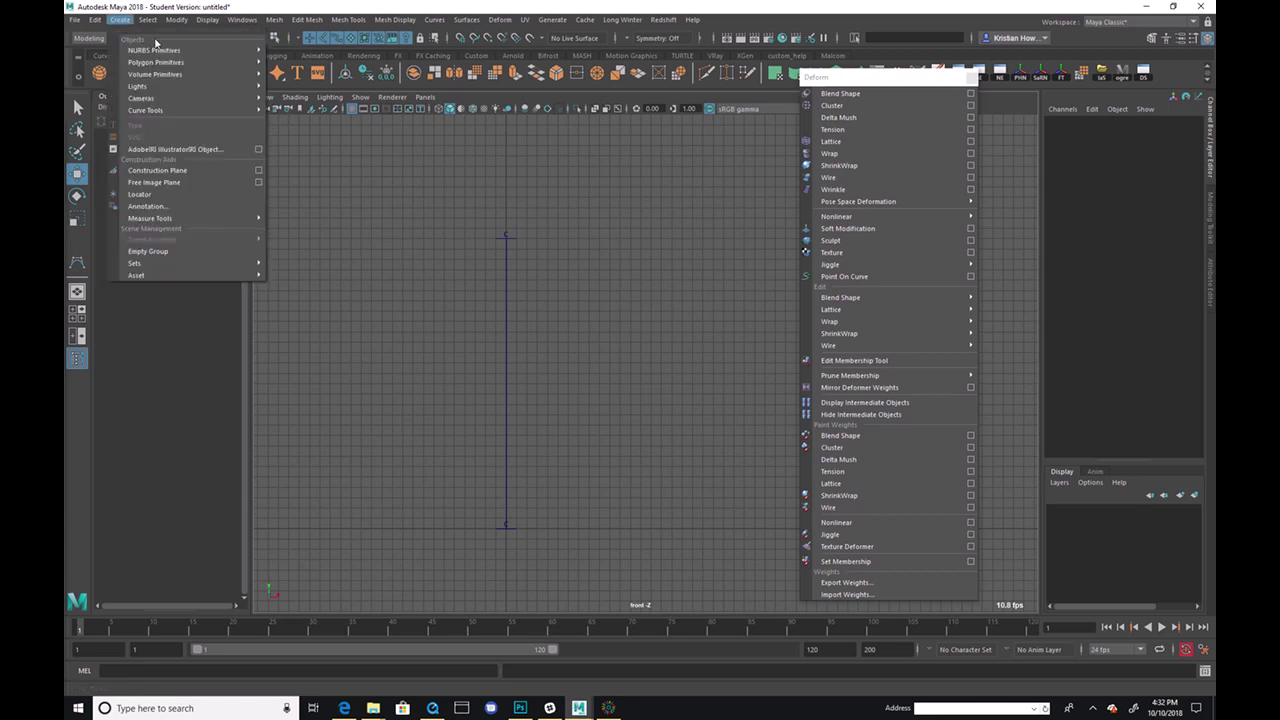
mouse_move(168, 50)
click(322, 124)
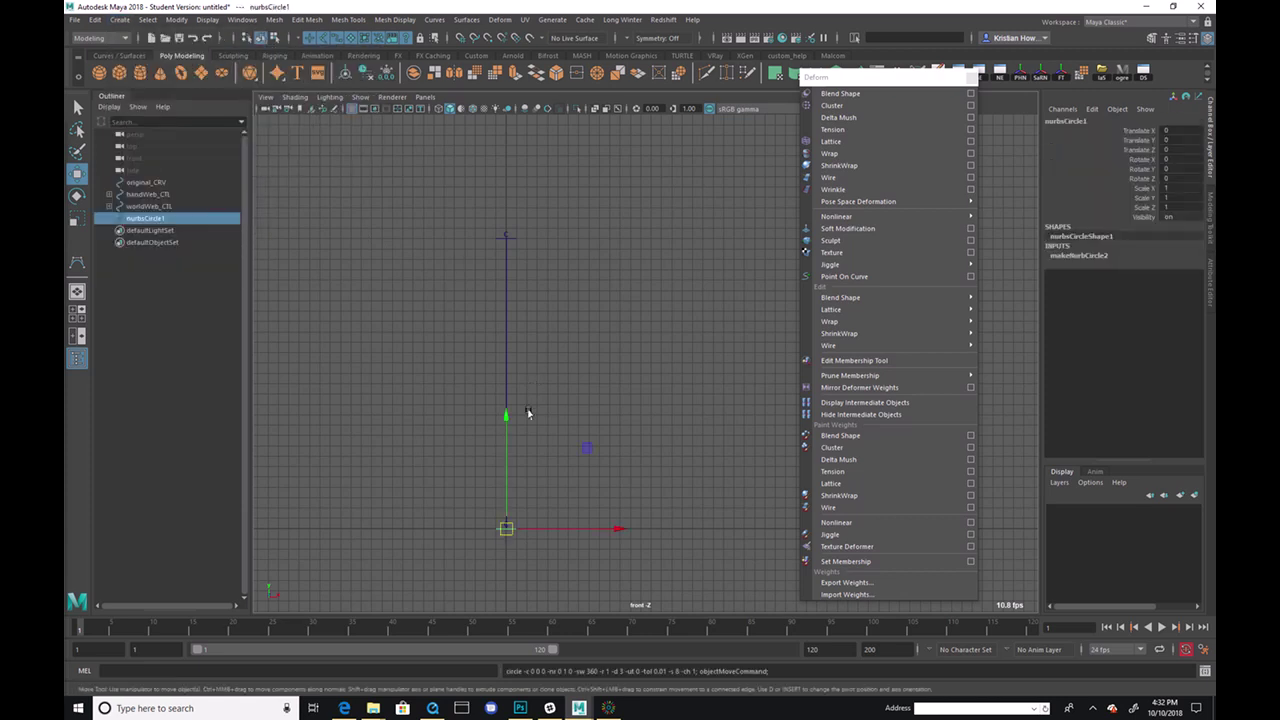
key(r)
drag(506, 528, 643, 509)
Step: Rename the large circle at the origin as masterWeb_CTL
click(1050, 121)
text(mi)
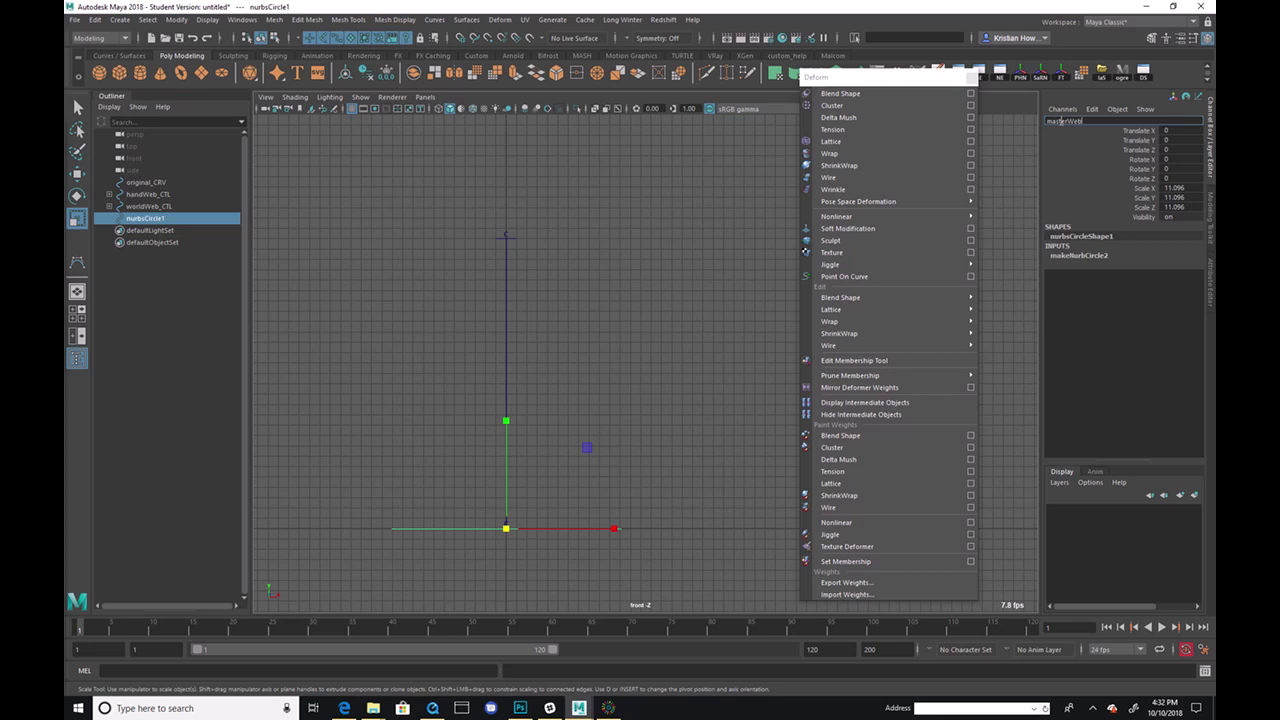
key(Return)
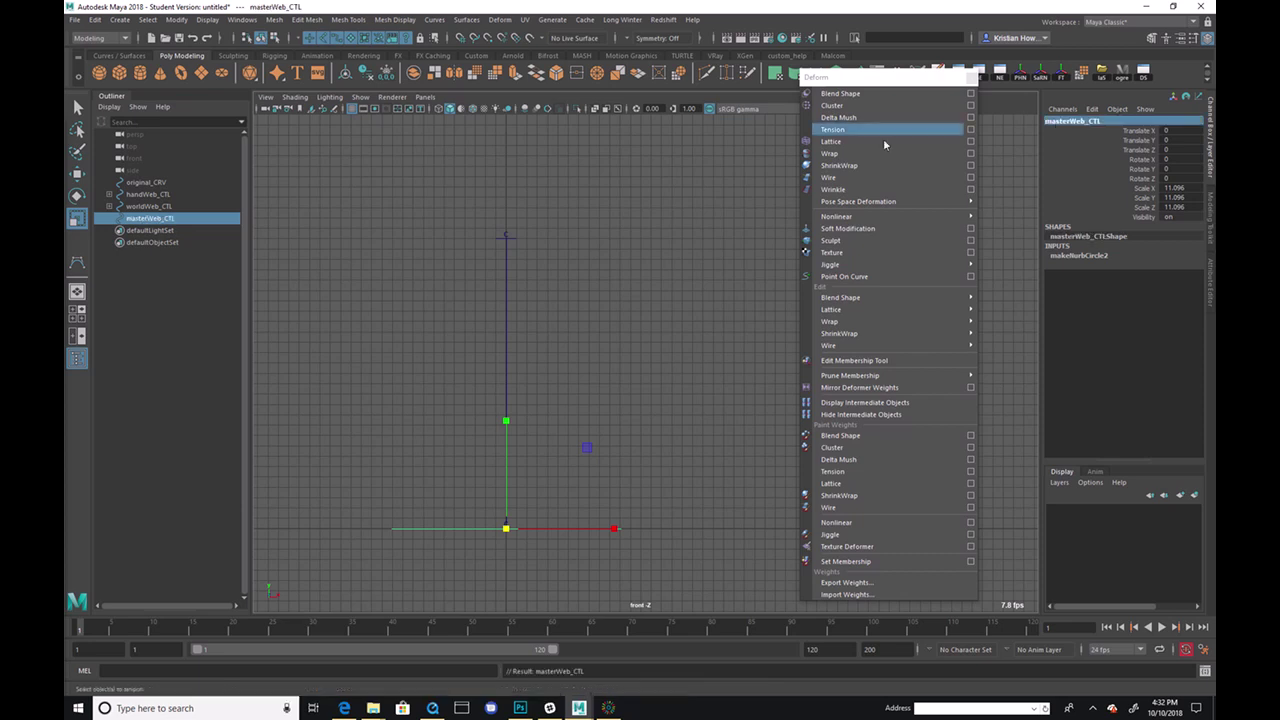
Step: Parent handWeb_CTL and worldWeb_CTL under masterWeb_CTL
drag(184, 194, 182, 205)
mouse_move(182, 205)
middle_down()
mouse_move(172, 220)
mouse_move(155, 210)
mouse_move(168, 214)
middle_up()
click(124, 218)
Step: Freeze the transformations of handWeb_CTL and worldWeb_CTL together, and those of masterWeb_CTL
click(155, 207)
ctrl+click(168, 218)
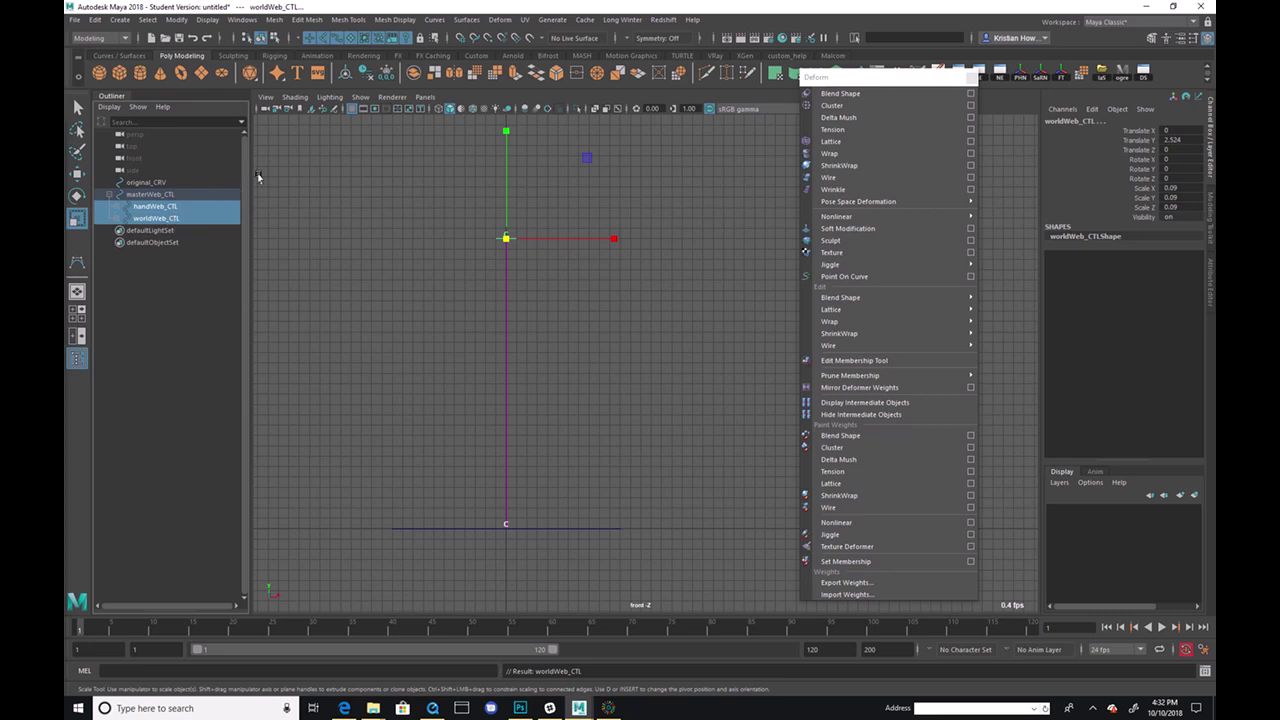
click(387, 75)
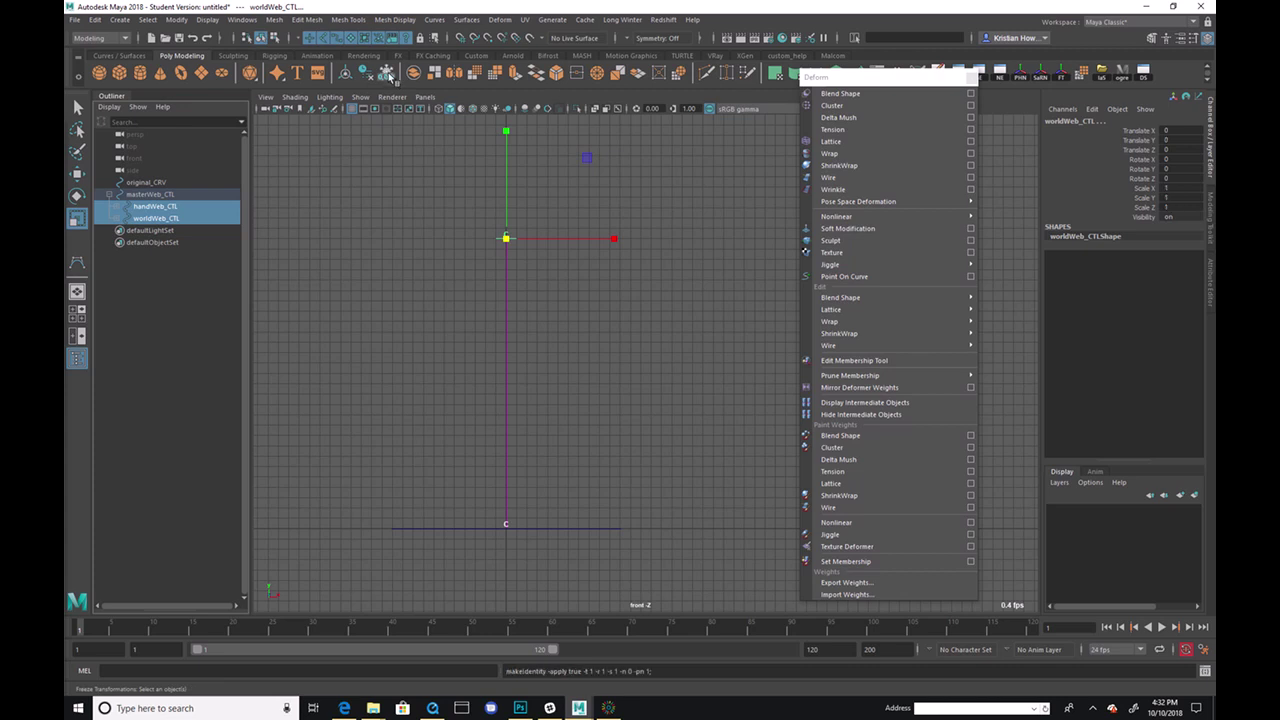
click(178, 218)
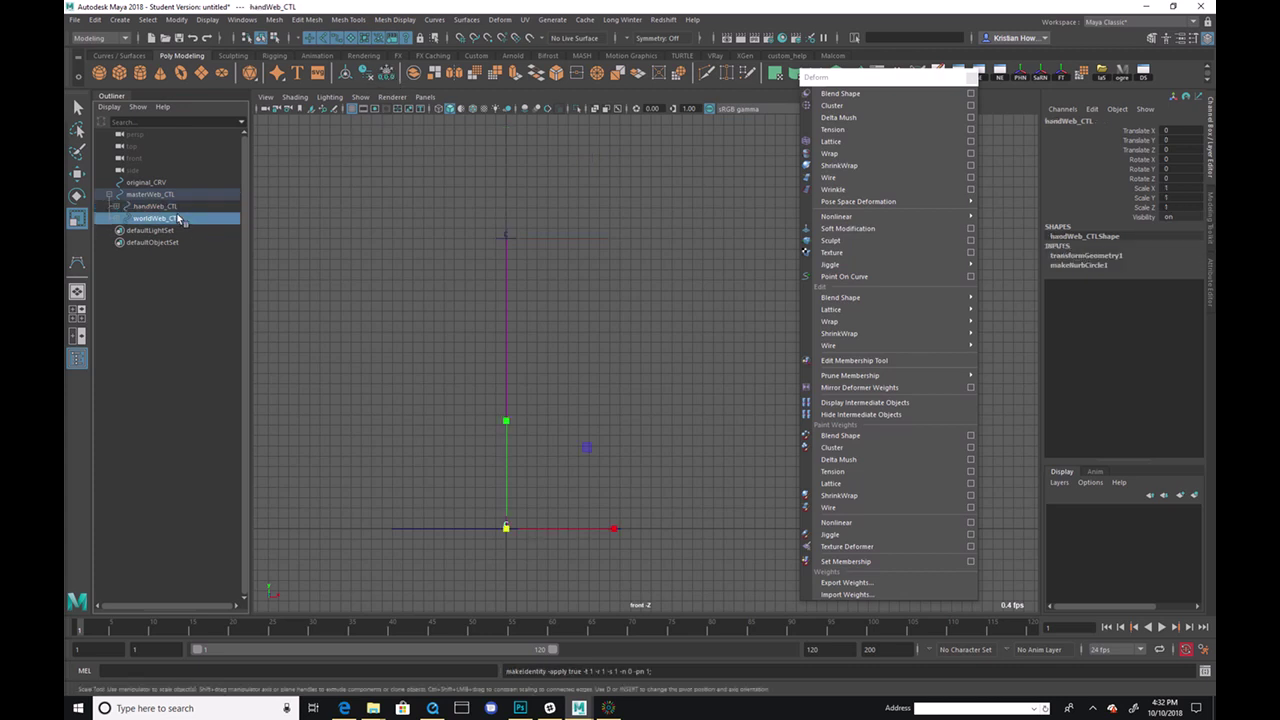
click(193, 196)
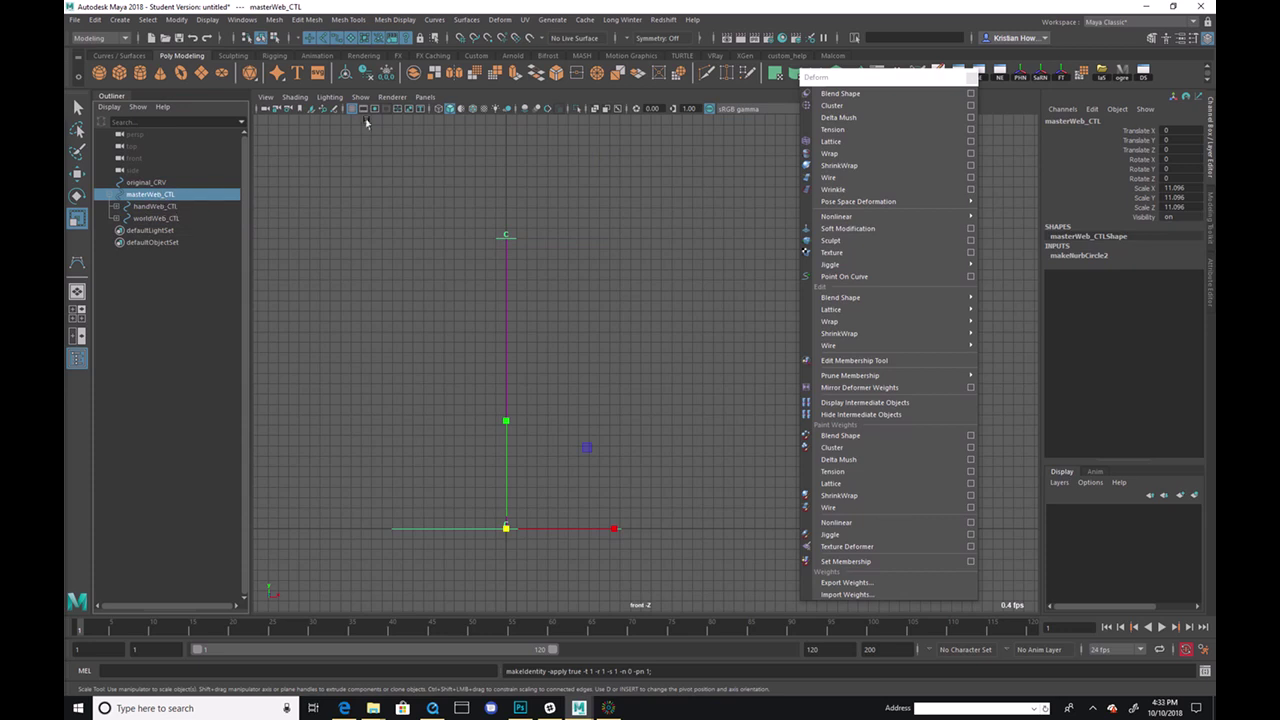
click(387, 76)
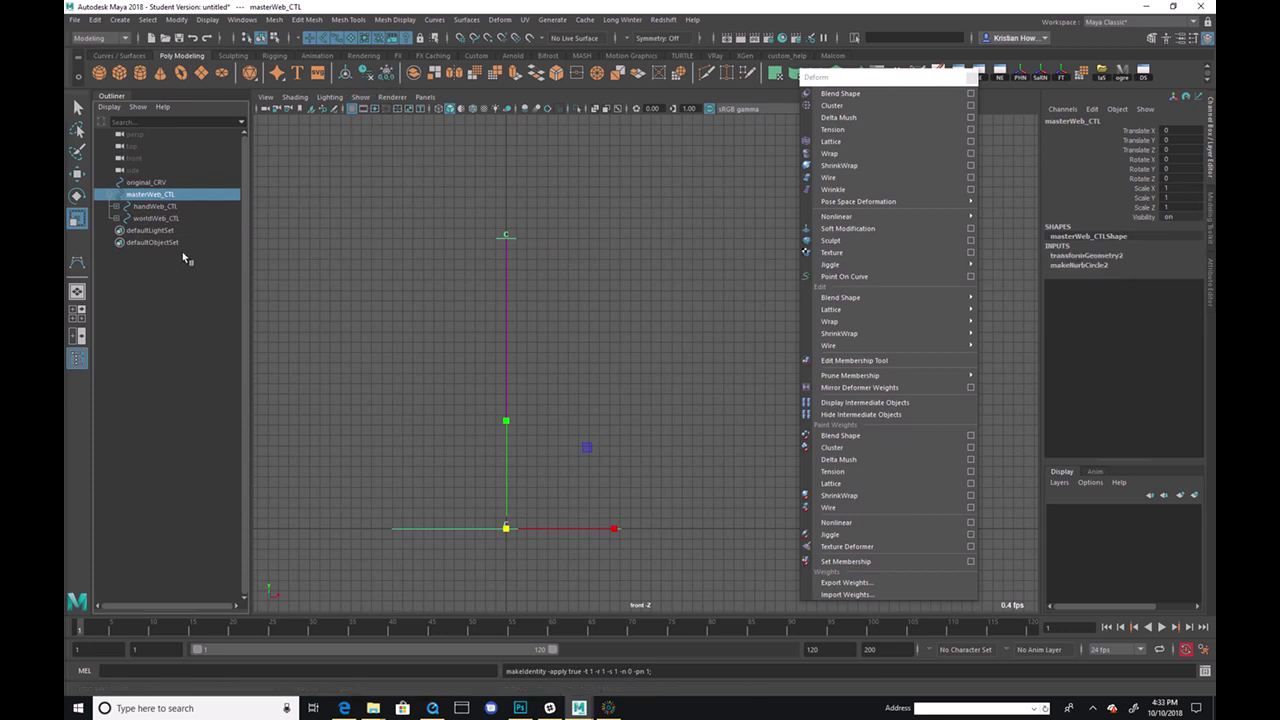
Step: Group original_CRV and masterWeb_CTL together and name the group web_GRP
click(140, 182)
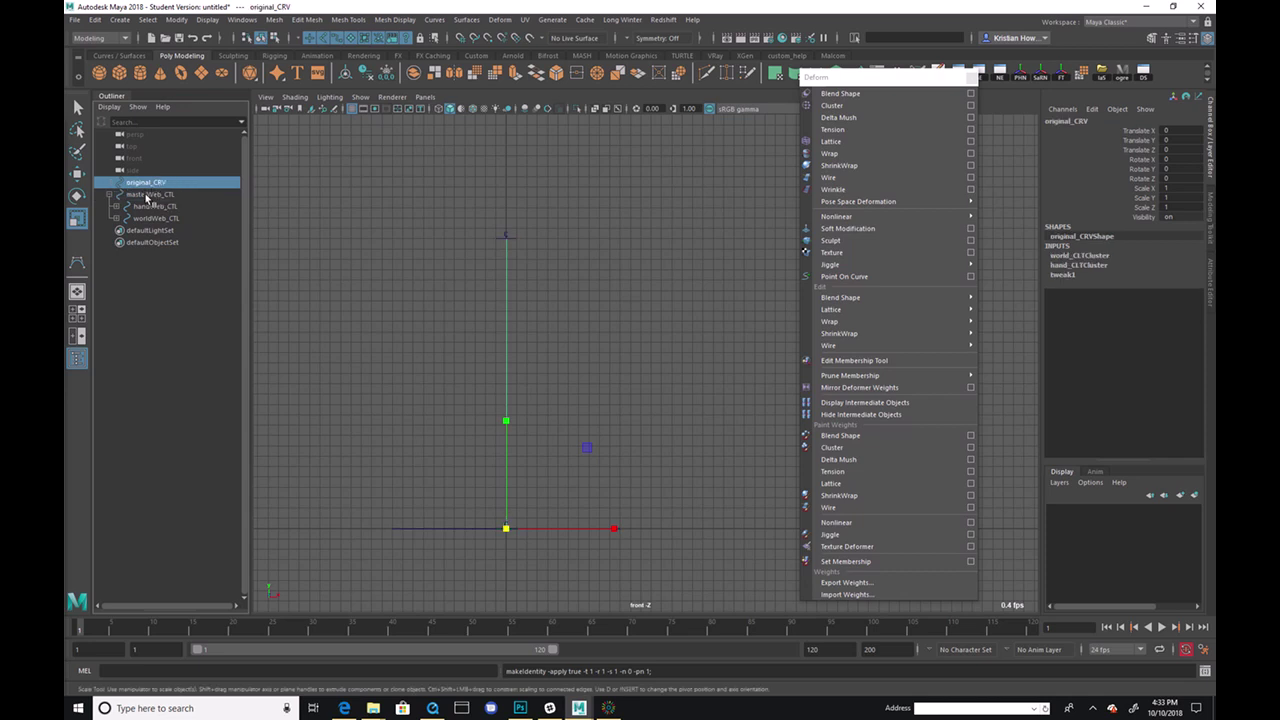
ctrl+click(151, 195)
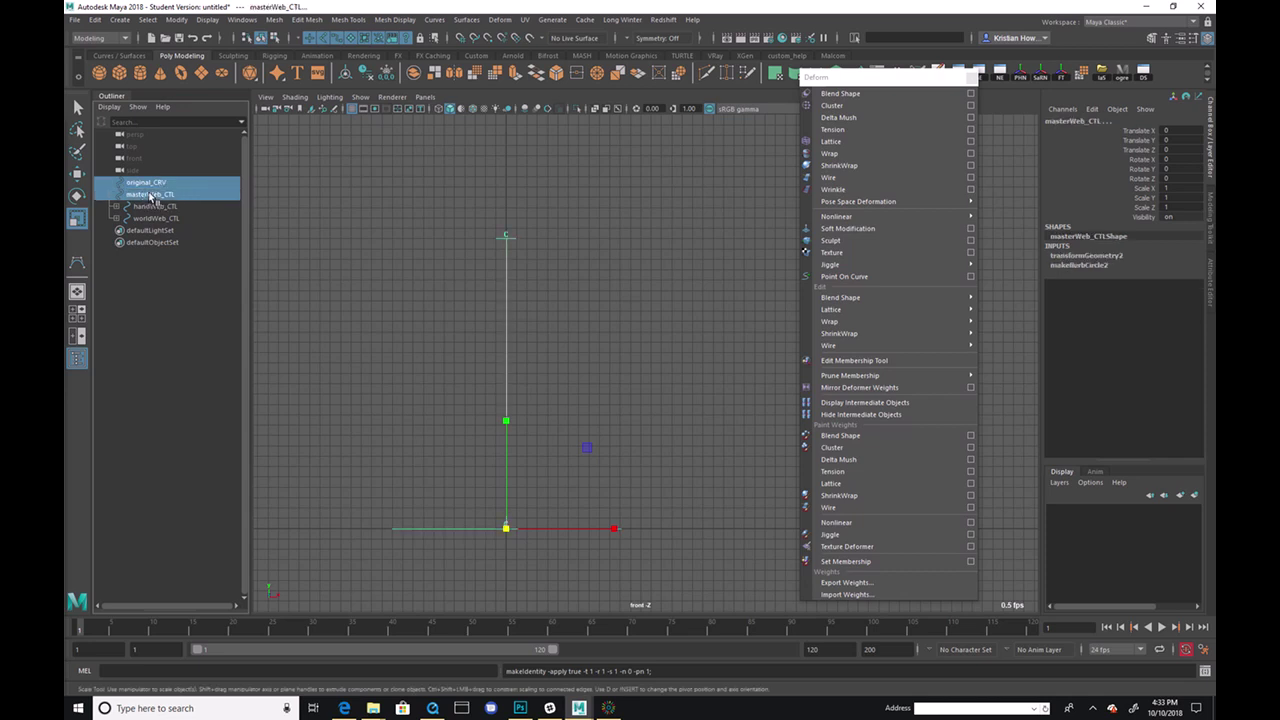
click(163, 263)
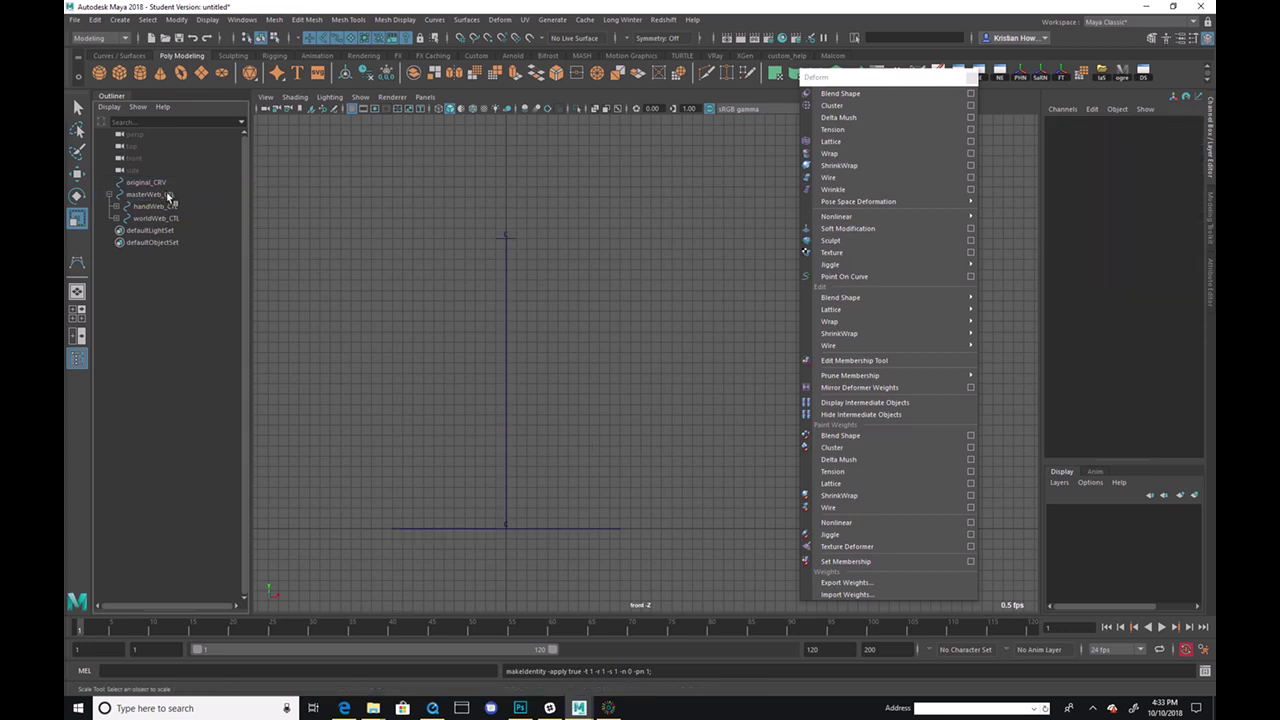
click(168, 195)
ctrl+click(171, 183)
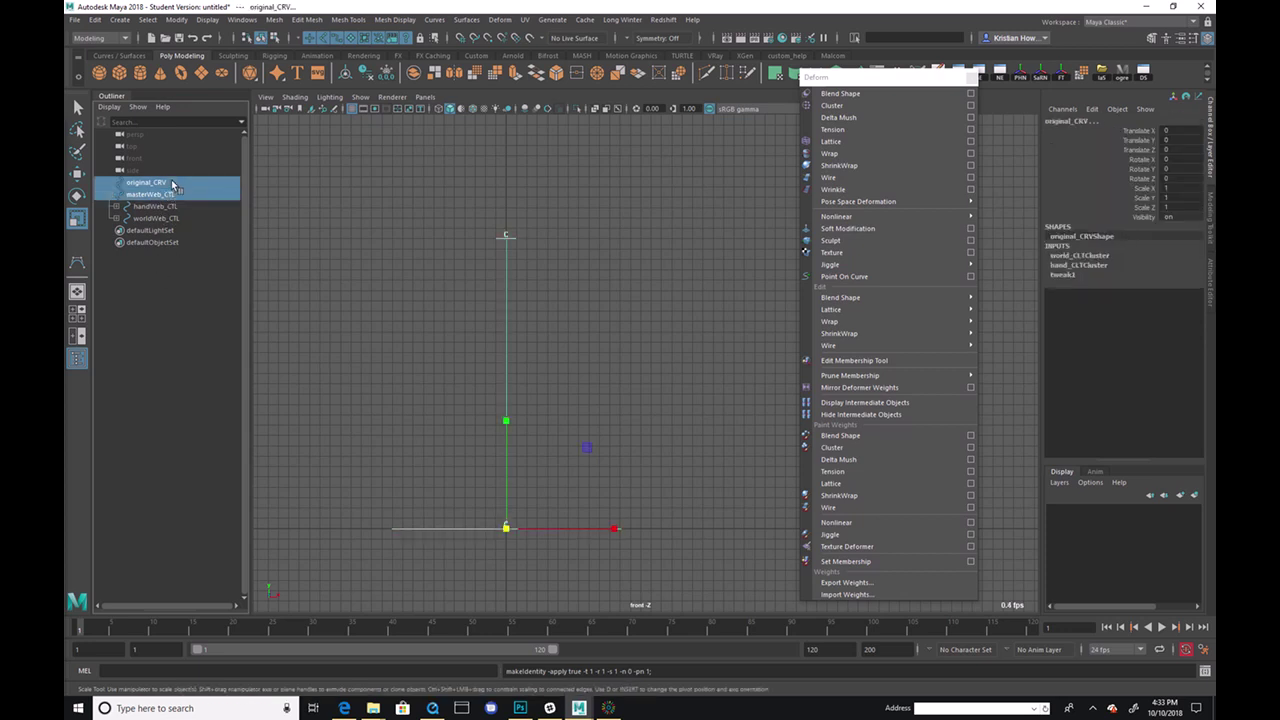
key(ctrl+g)
click(112, 183)
double_click(152, 184)
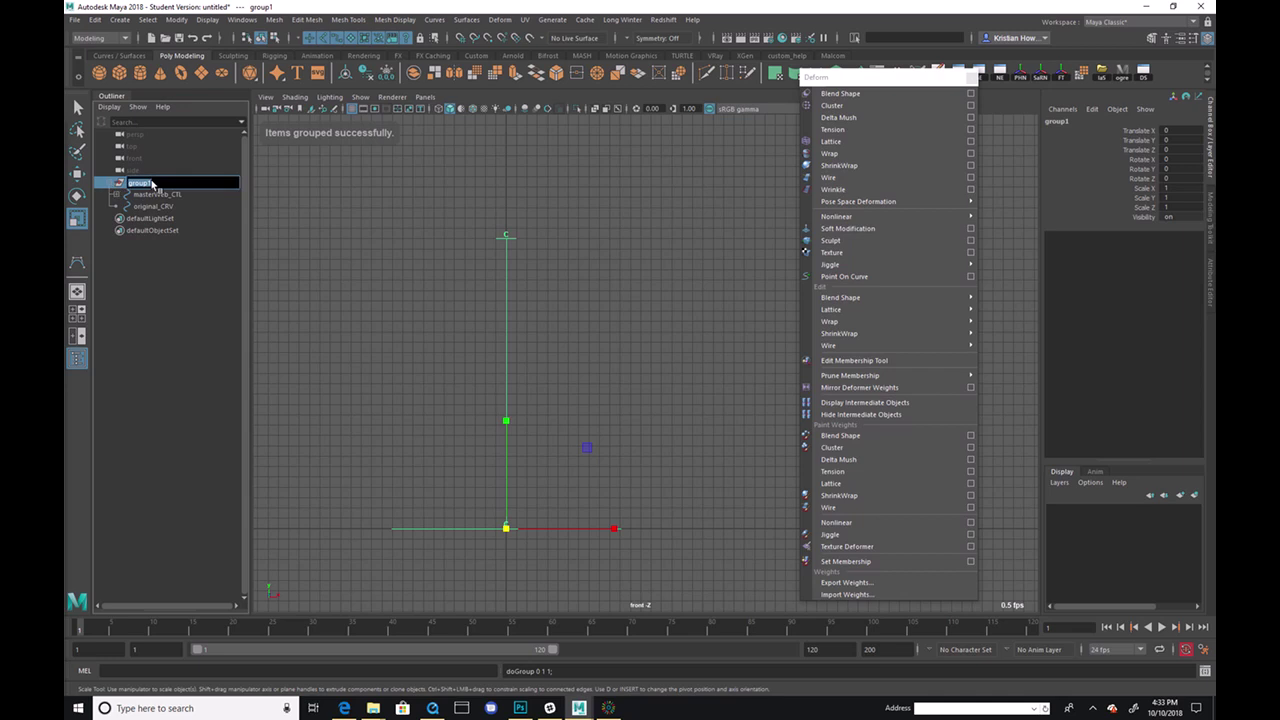
text(web_)
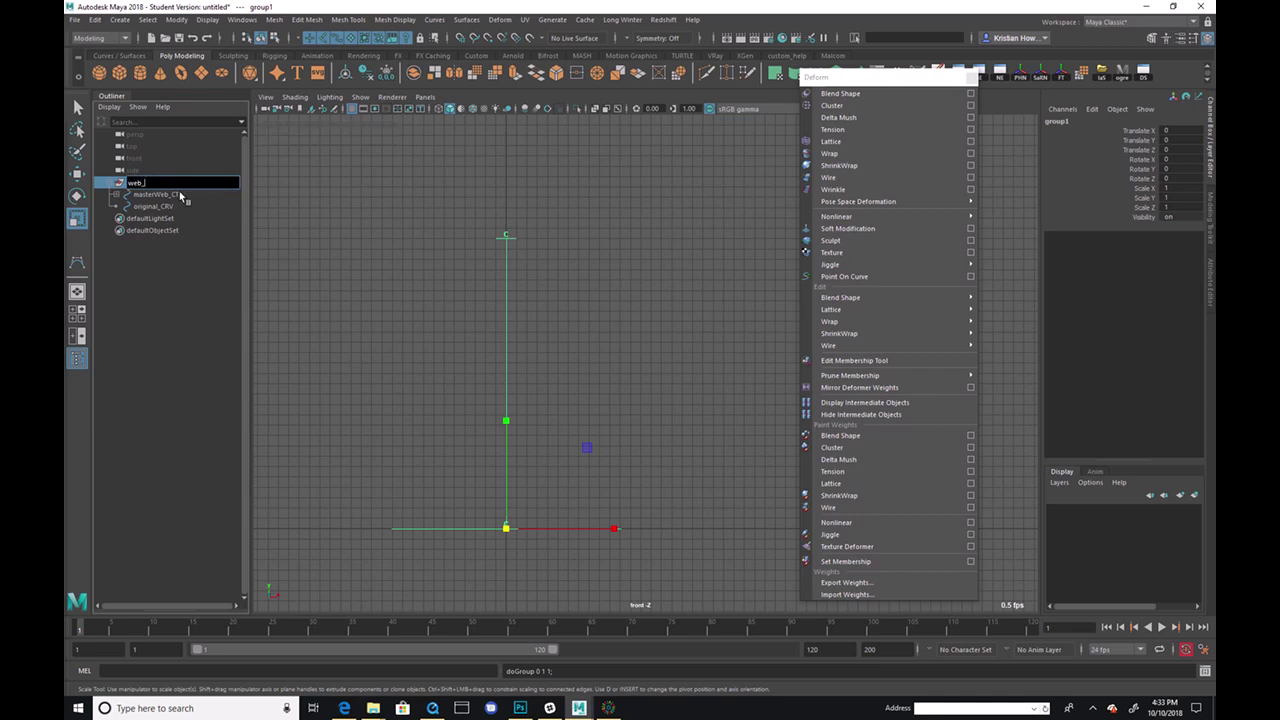
text(GRP)
key(Return)
click(150, 206)
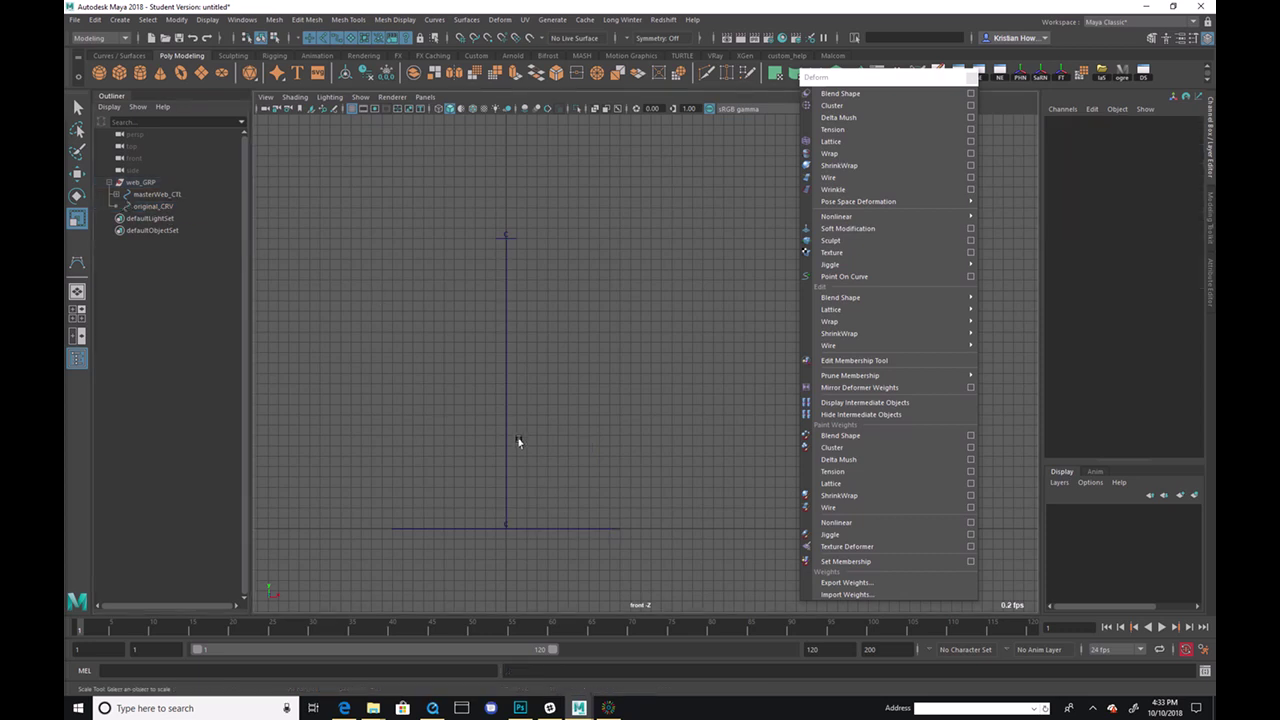
Step: Move masterWeb_CTL well up from the origin in the front view, carrying its child controls along
click(194, 195)
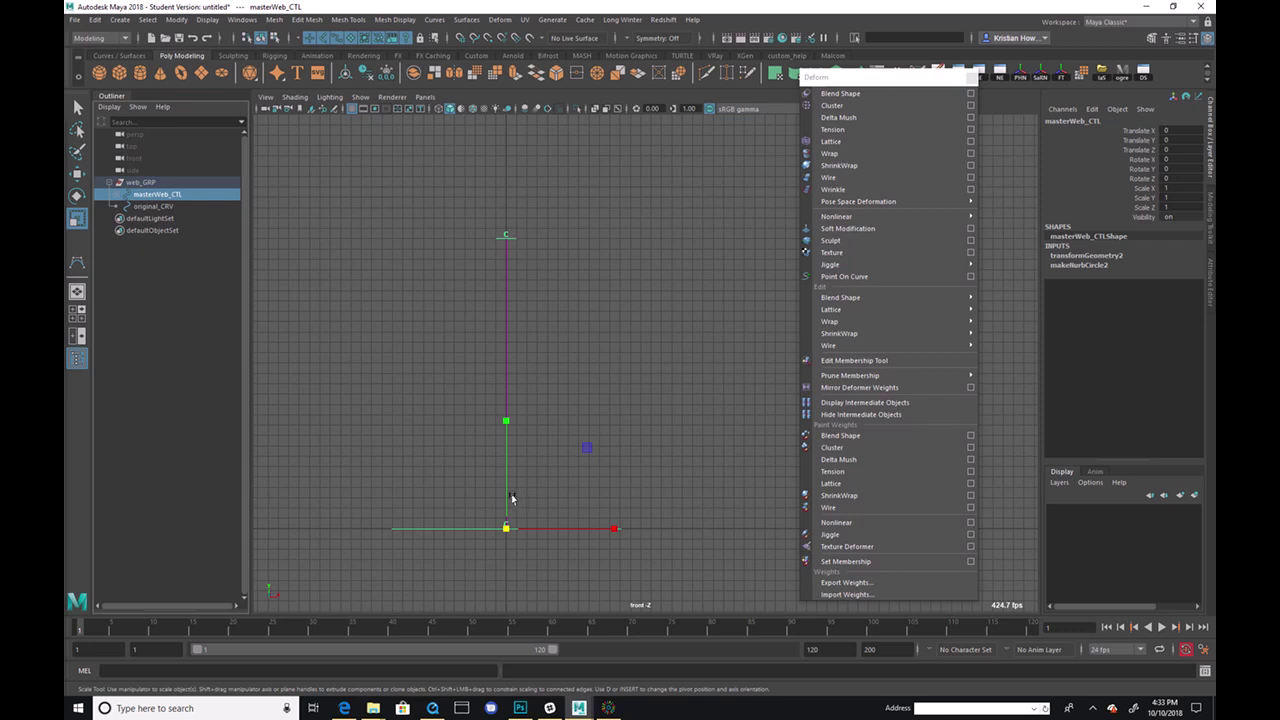
key(w)
drag(506, 528, 502, 339)
scroll(554, 283, up, 1)
alt+middle_drag(512, 150, 547, 342)
Step: Try moving worldWeb_CTL in several directions to test the upper end of the curve, and undo the moves
click(530, 207)
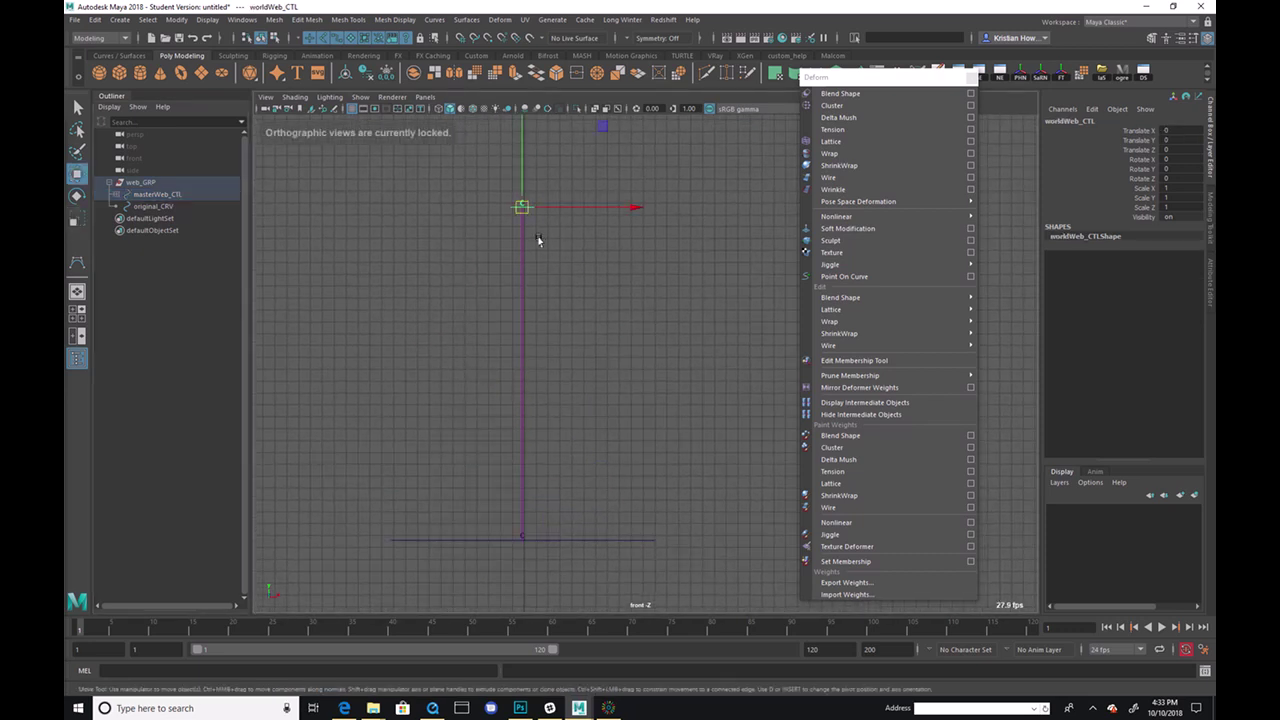
drag(520, 209, 487, 233)
key(ctrl+z)
key(ctrl+z)
key(ctrl+z)
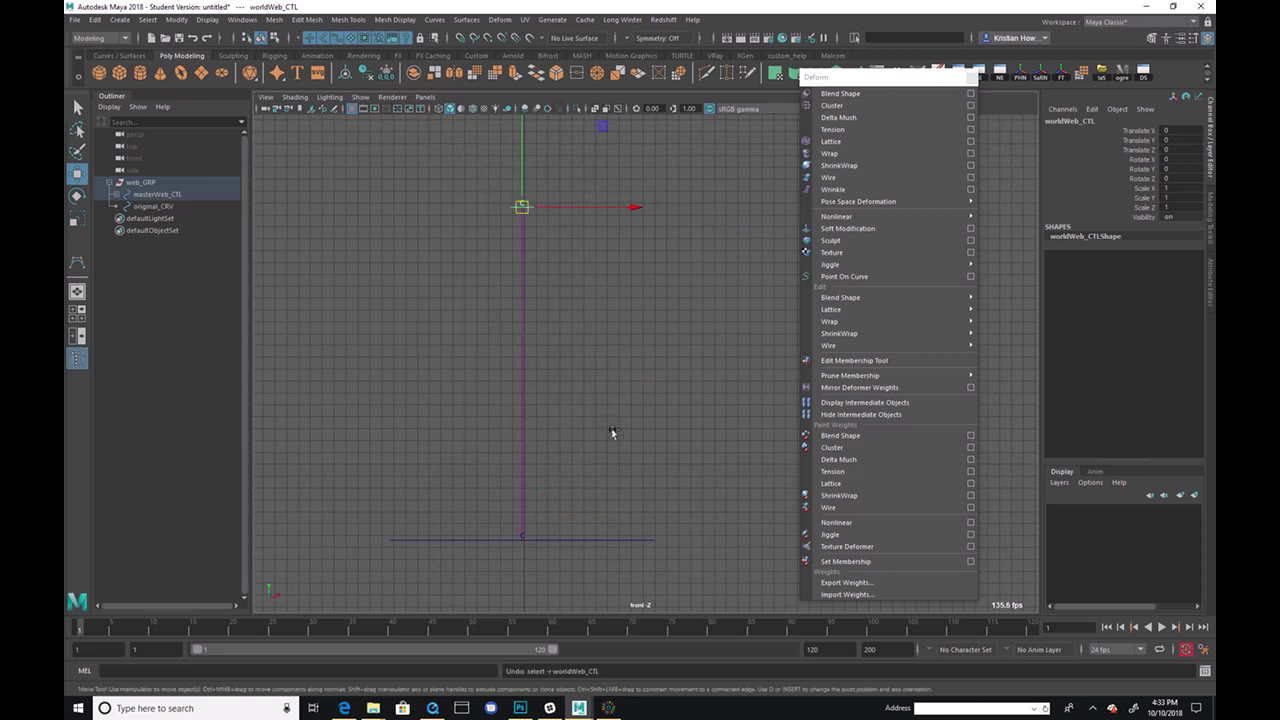
click(523, 206)
drag(523, 206, 700, 121)
key(ctrl+z)
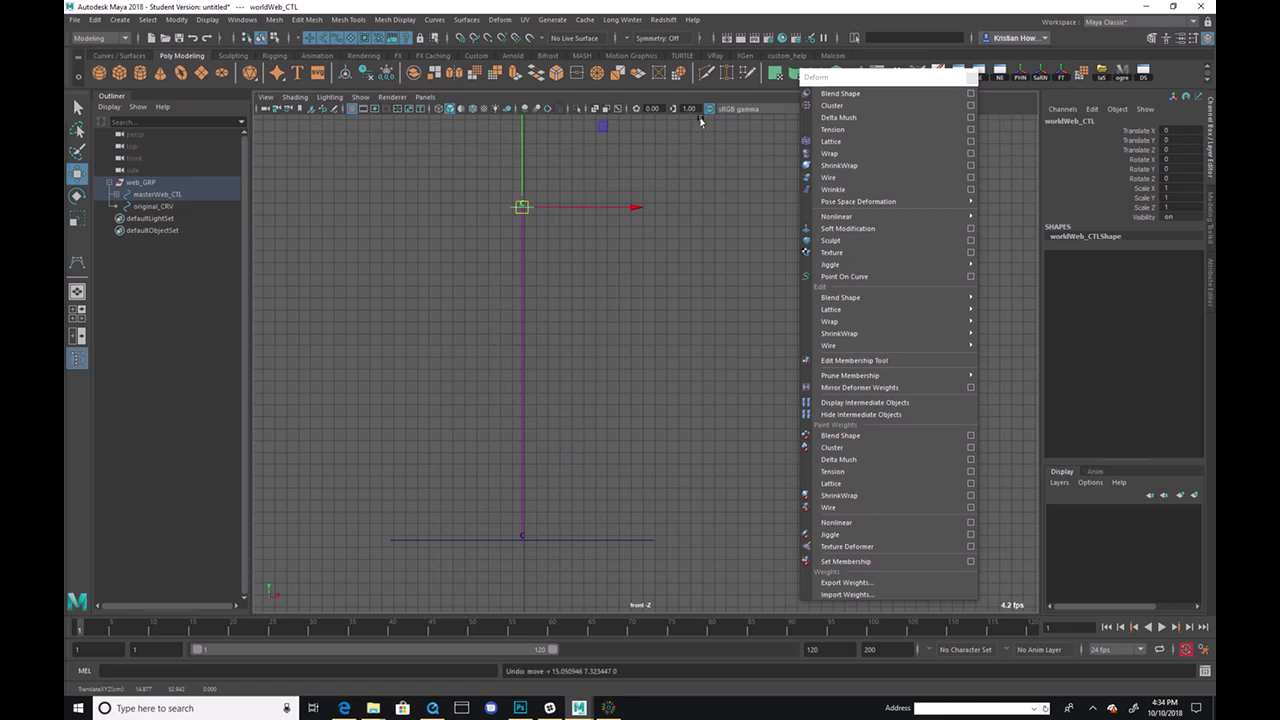
drag(522, 206, 532, 318)
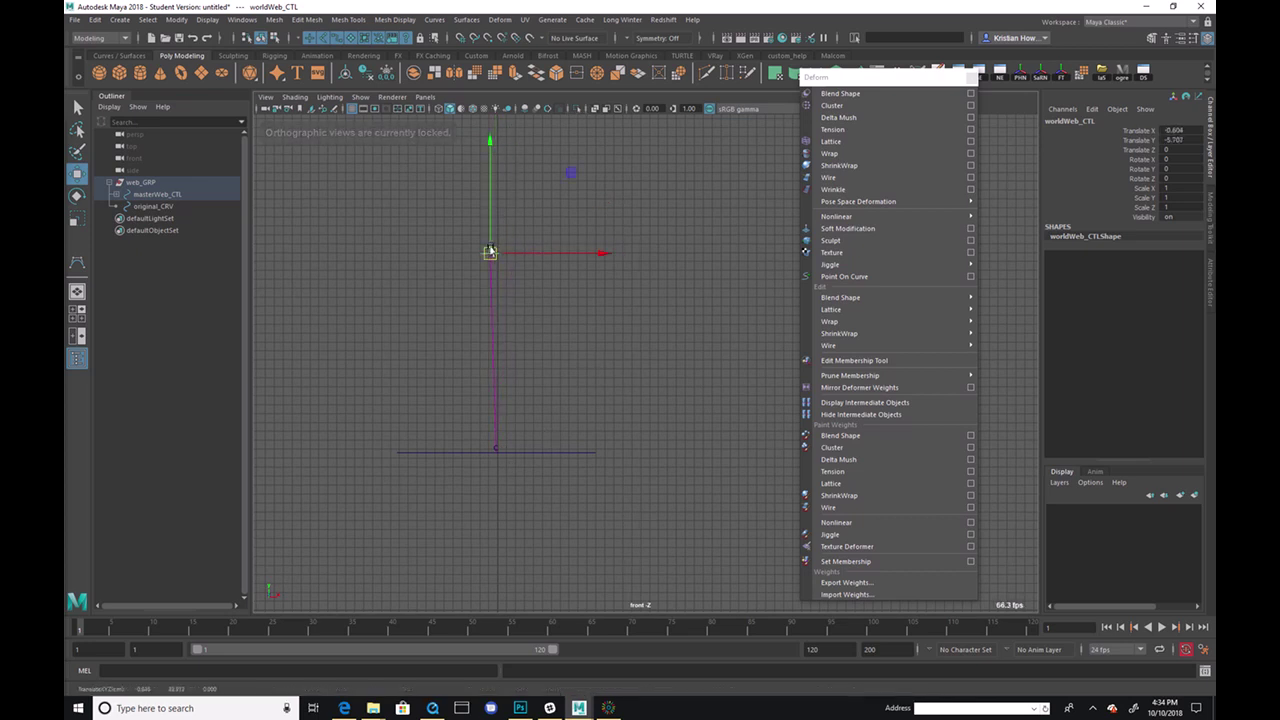
key(Up)
click(630, 376)
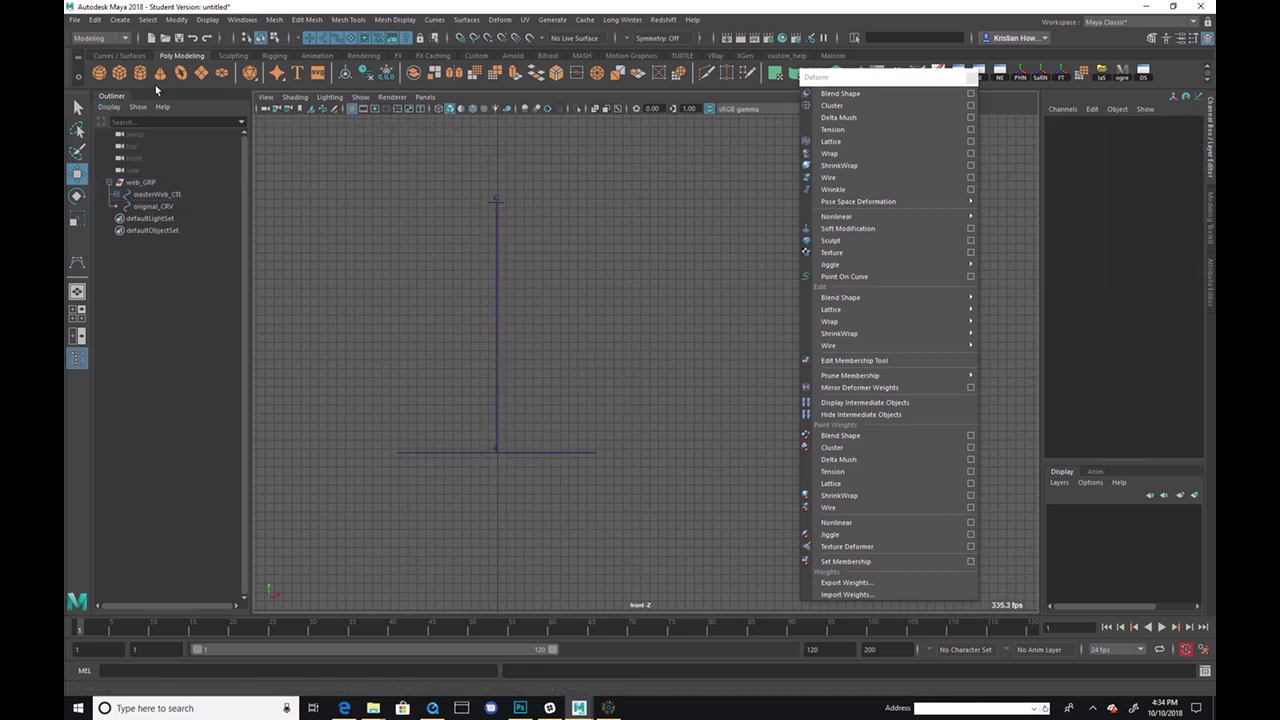
Step: Create a polygon cube at the origin with 4 subdivisions in width, height and depth
shift+right_drag(472, 437, 485, 478)
alt+middle_drag(545, 476, 540, 364)
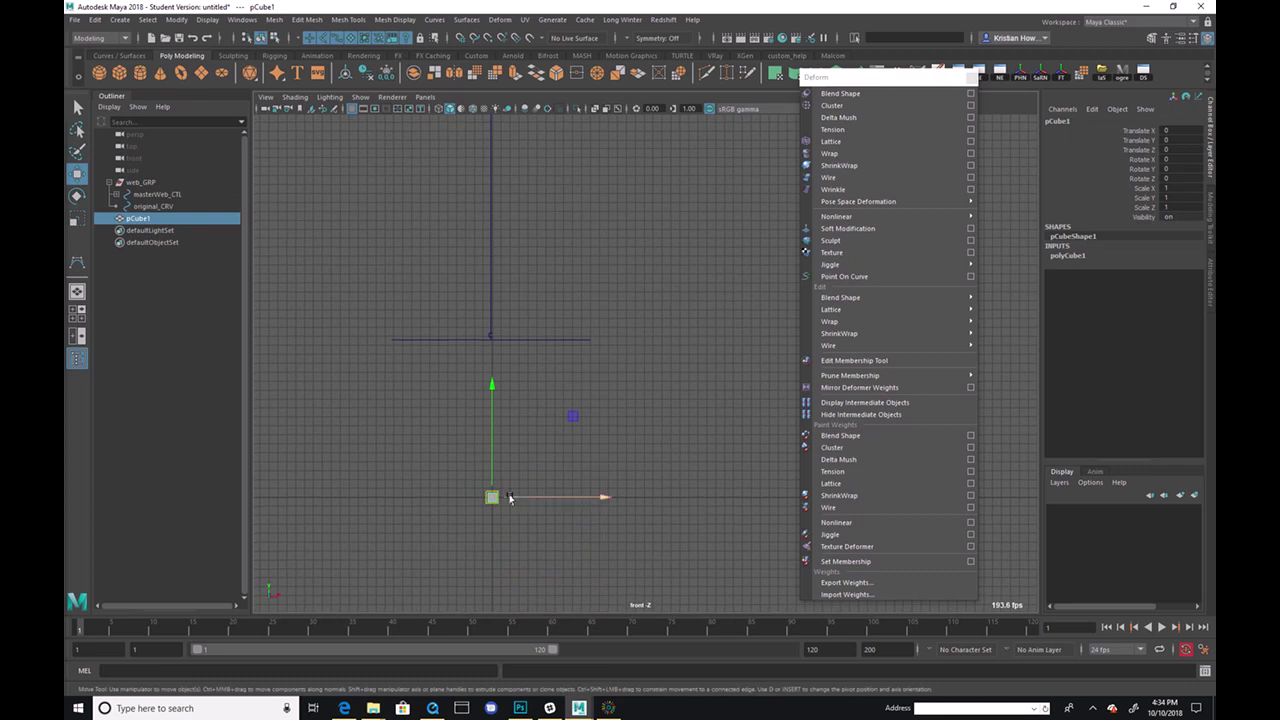
click(1063, 255)
drag(1103, 294, 1108, 313)
middle_drag(655, 394, 689, 394)
Step: Scale the cube uniformly to about 7.744 and raise it to about Y 3.827 so it rests on the ground line
key(r)
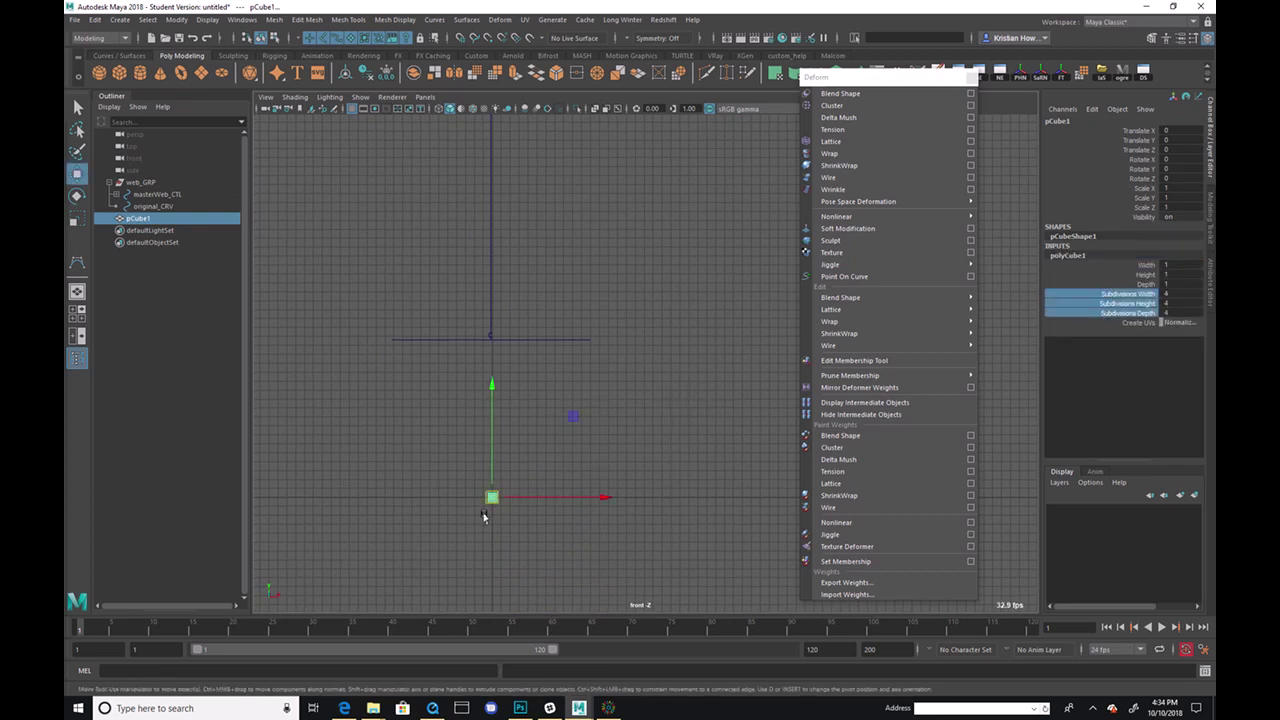
drag(491, 497, 543, 506)
key(w)
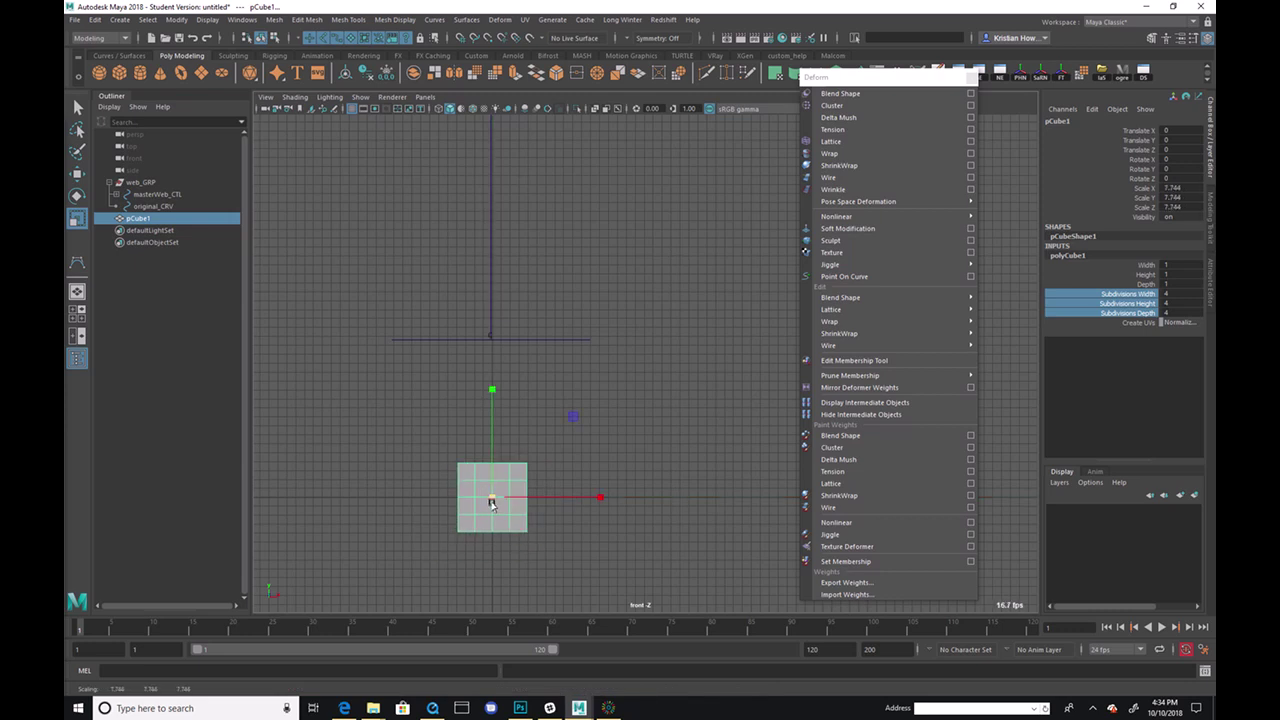
drag(491, 420, 494, 390)
click(646, 391)
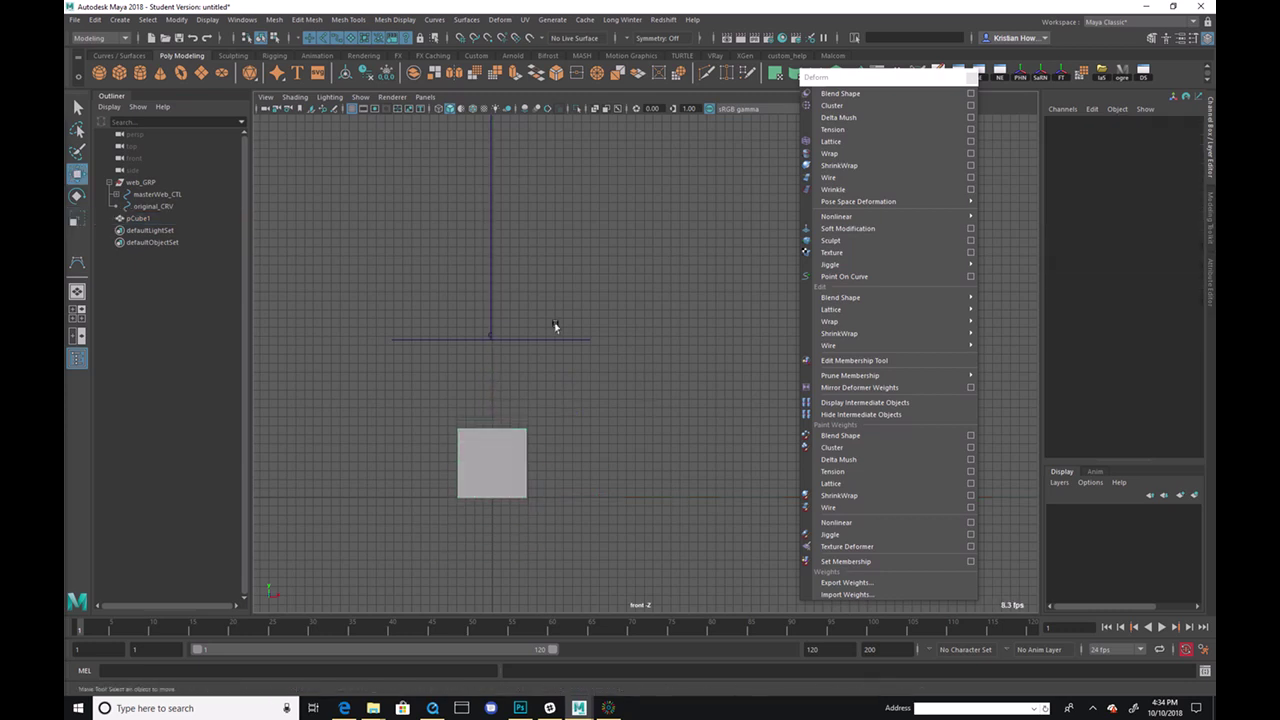
Step: Lower masterWeb_CTL onto the cube's top face, at about Y 7.75
click(562, 344)
drag(487, 234, 493, 314)
click(597, 269)
Step: Raise worldWeb_CTL to about Y 10.006 to lengthen the web curve above the cube
alt+right_drag(597, 269, 526, 380)
alt+middle_drag(526, 380, 637, 297)
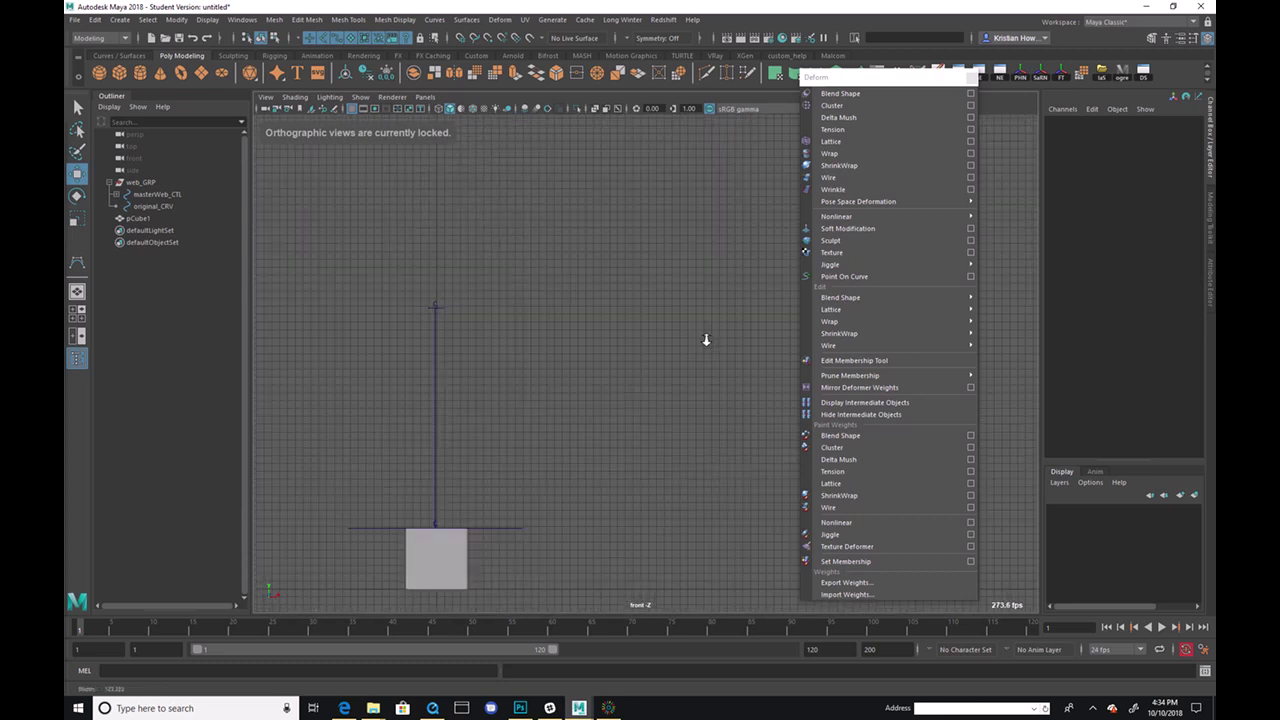
alt+right_drag(637, 297, 577, 320)
alt+middle_drag(577, 320, 582, 317)
click(497, 277)
drag(494, 250, 490, 170)
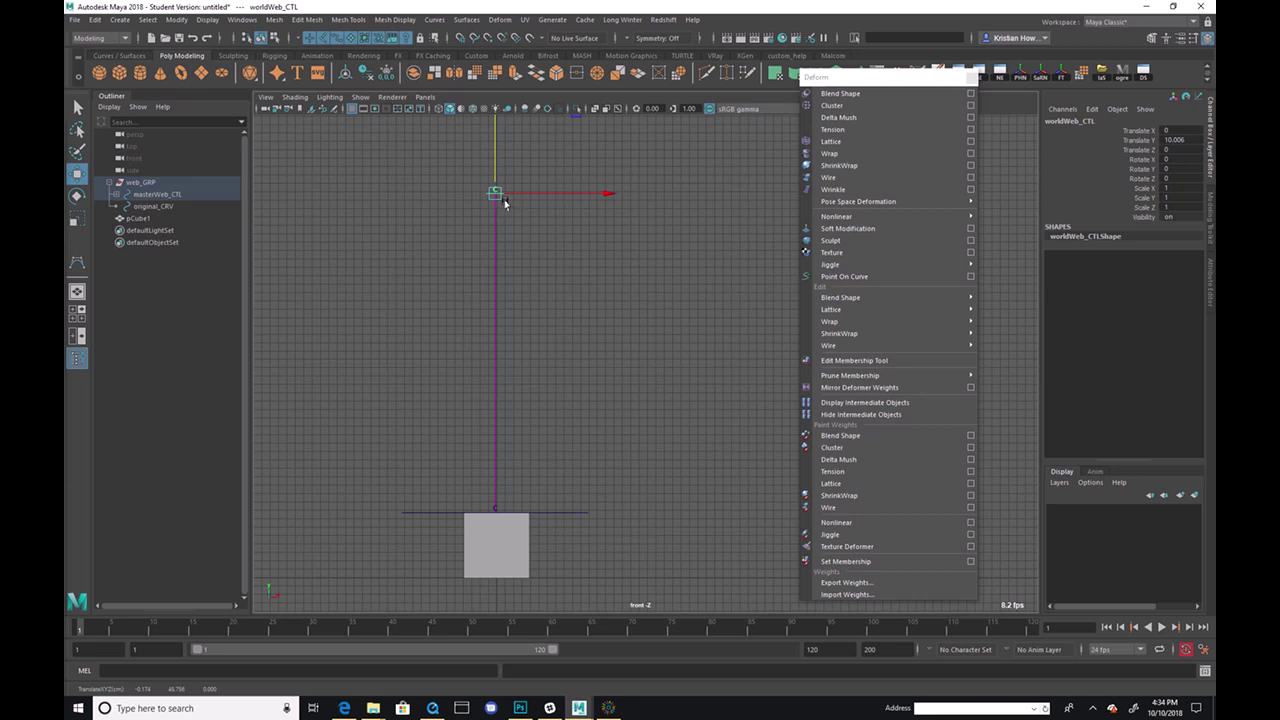
click(570, 322)
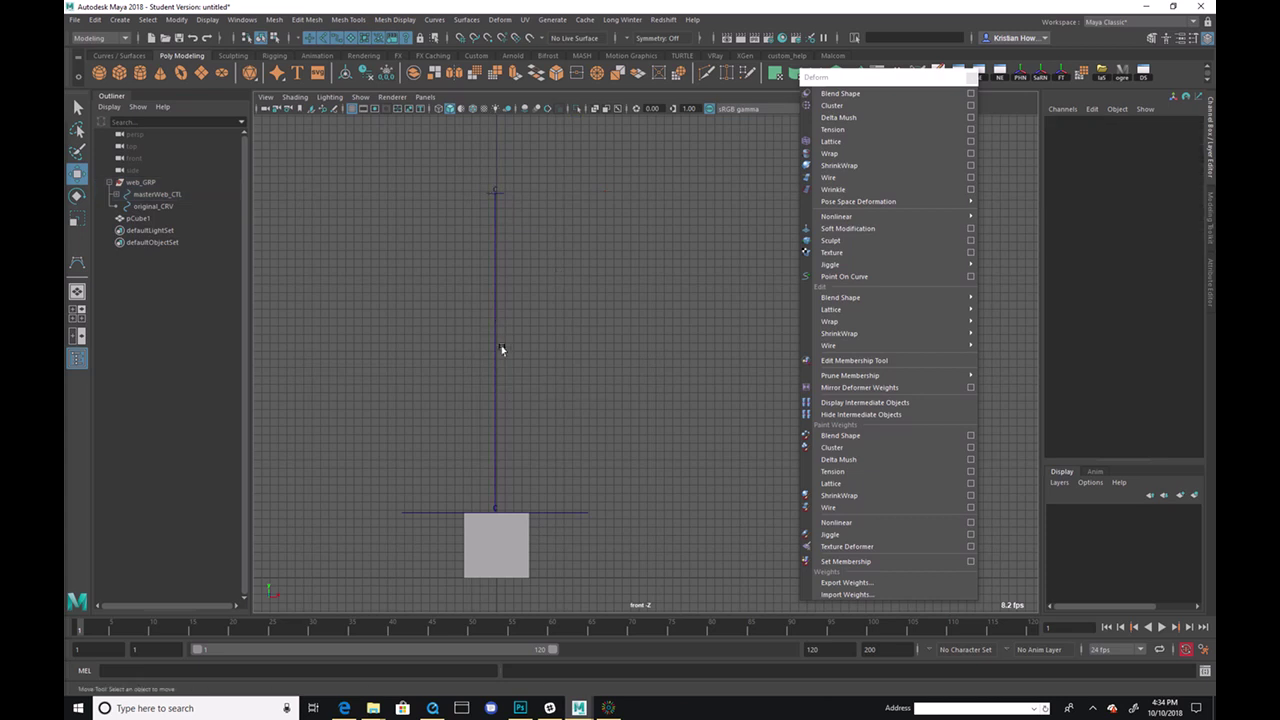
Step: Try parenting masterWeb_CTL under the cube and moving the cube, and undo both
click(566, 512)
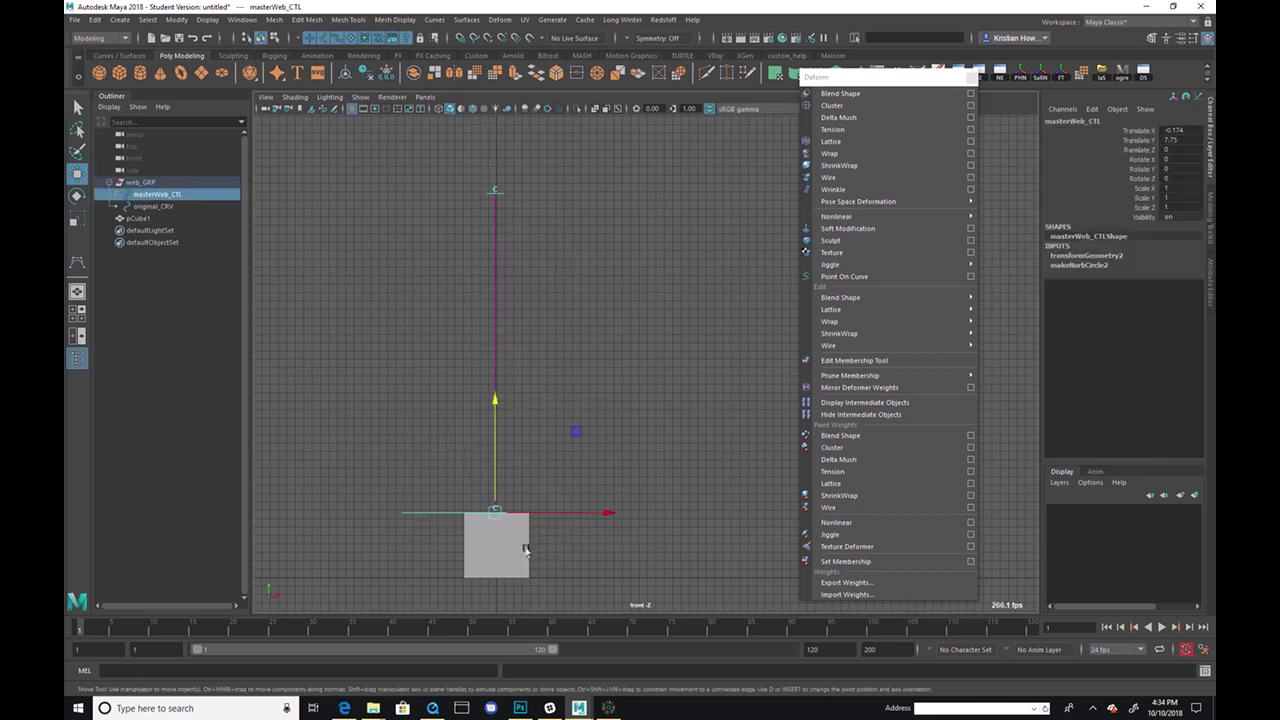
shift+click(499, 548)
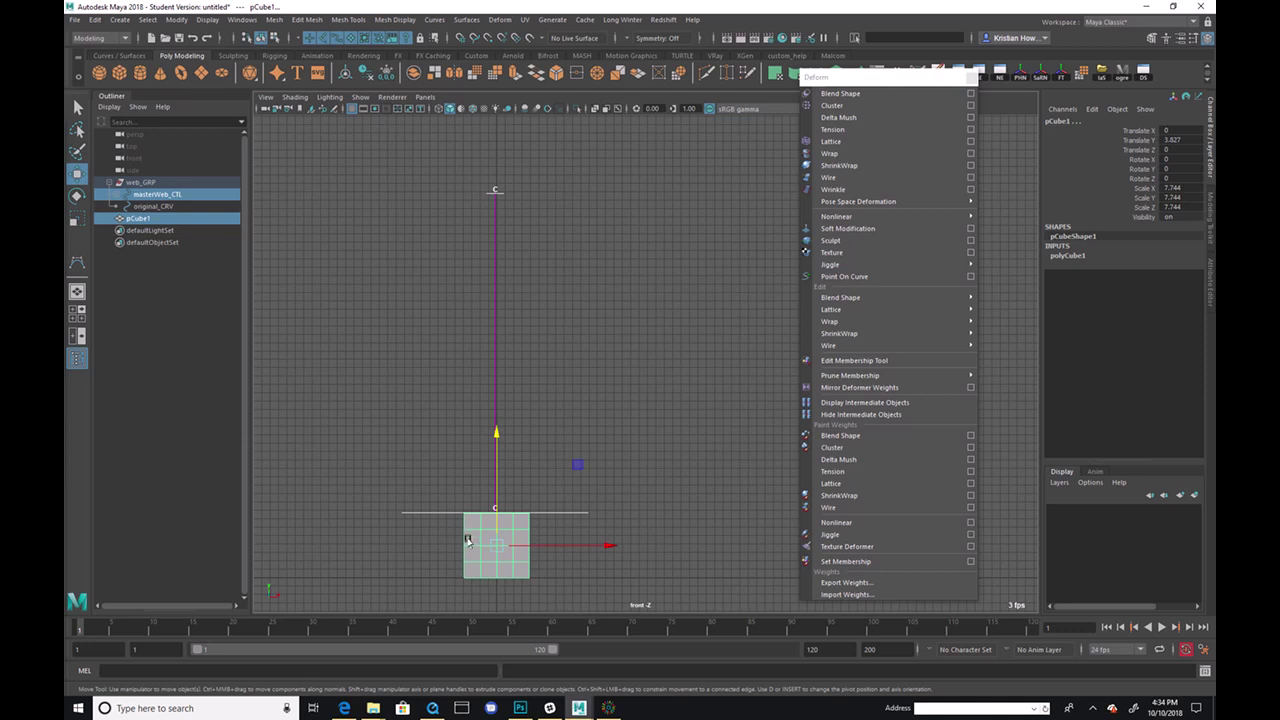
click(614, 491)
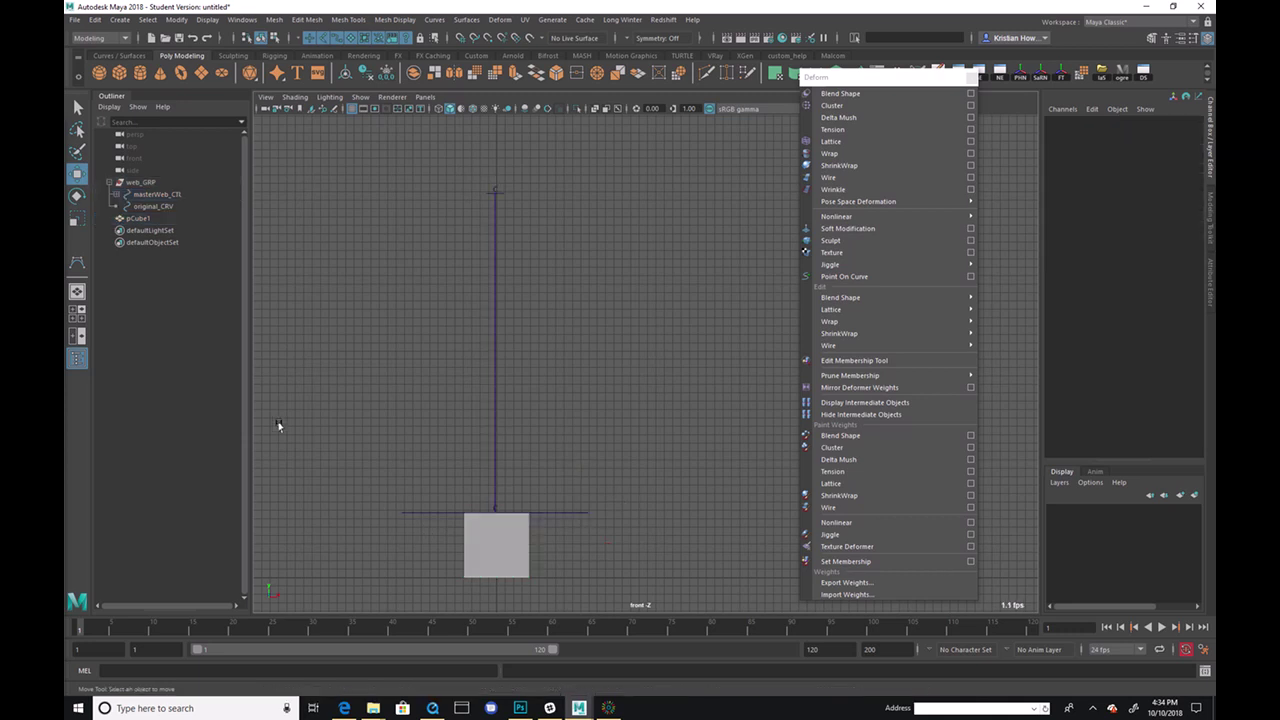
click(561, 519)
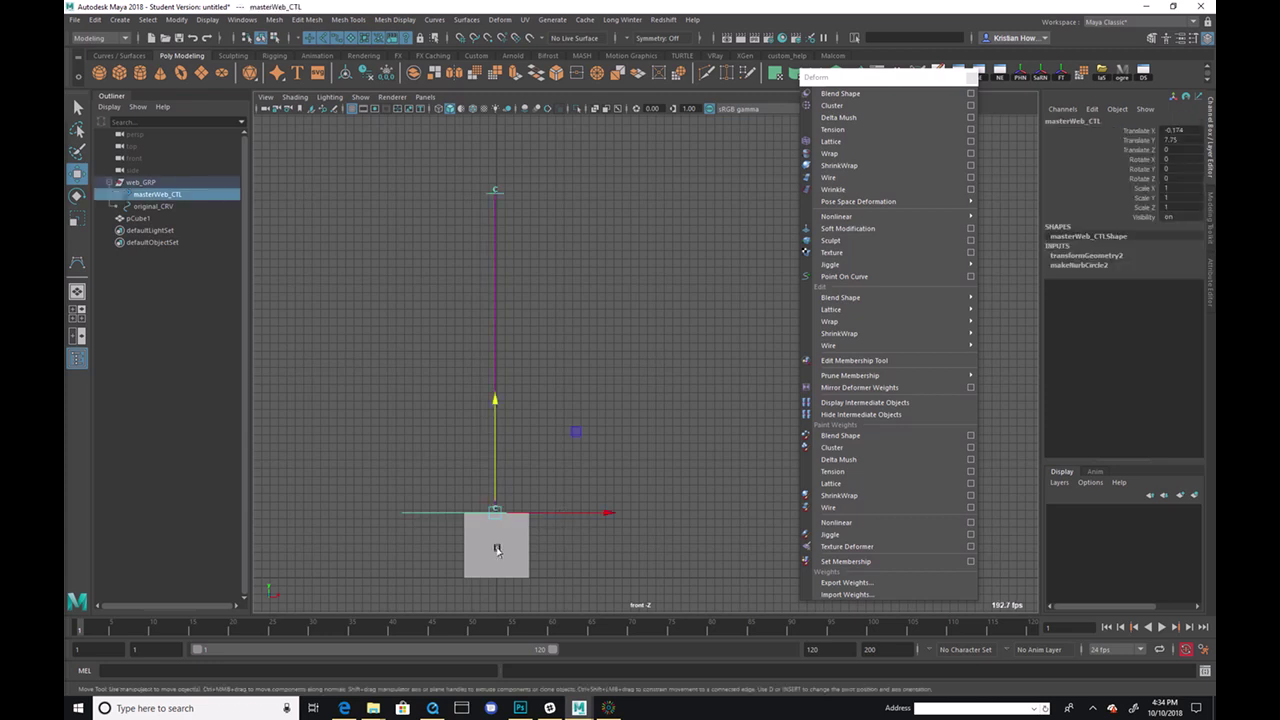
shift+click(497, 548)
key(p)
click(548, 460)
click(497, 555)
mouse_move(491, 543)
mouse_down()
mouse_move(343, 534)
mouse_move(491, 534)
mouse_up()
key(ctrl+z)
key(ctrl+z)
key(ctrl+z)
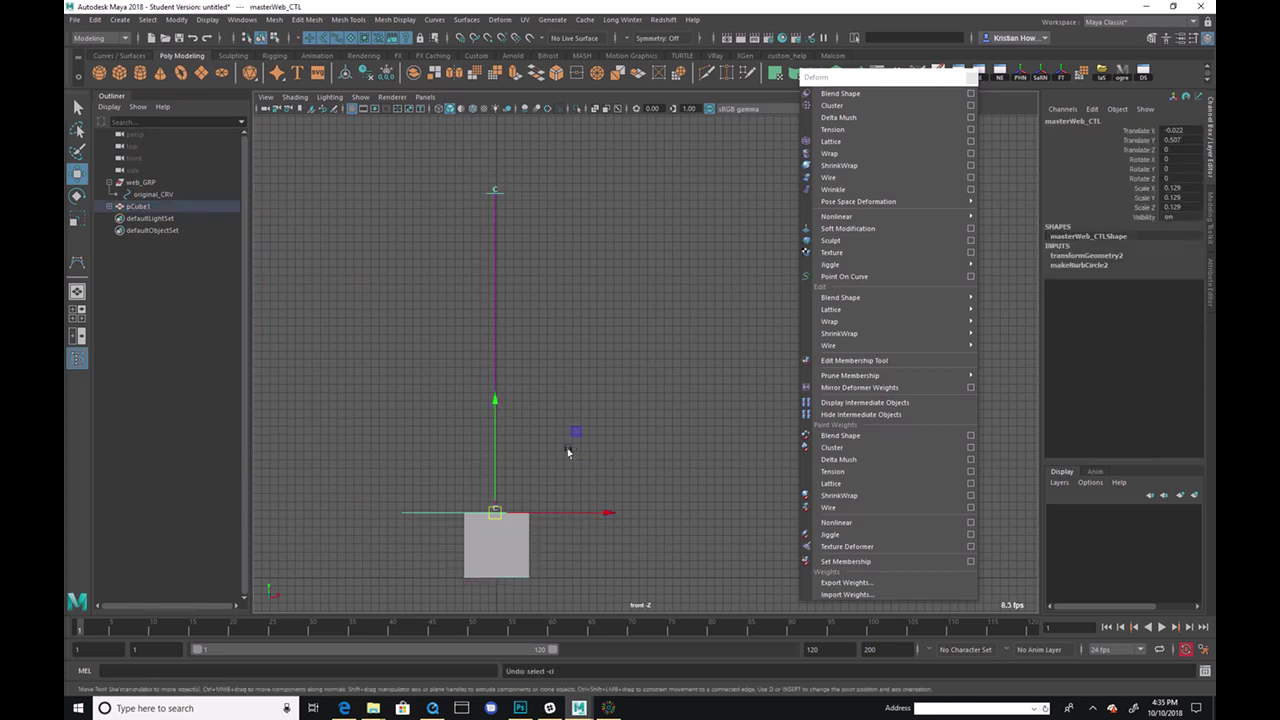
key(ctrl+z)
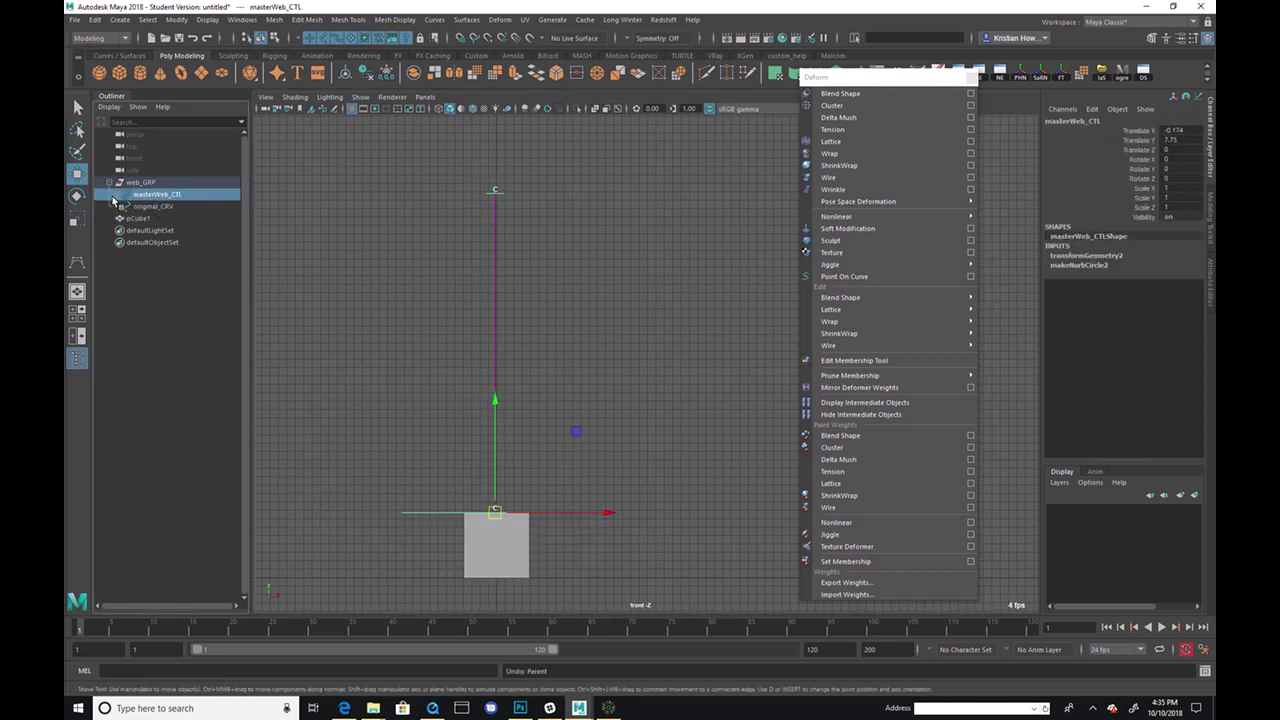
Step: Expand masterWeb_CTL's hierarchy, try moving handWeb_CTL away from the cube's centre, and undo the move
click(116, 194)
click(163, 206)
click(170, 218)
click(170, 194)
click(175, 206)
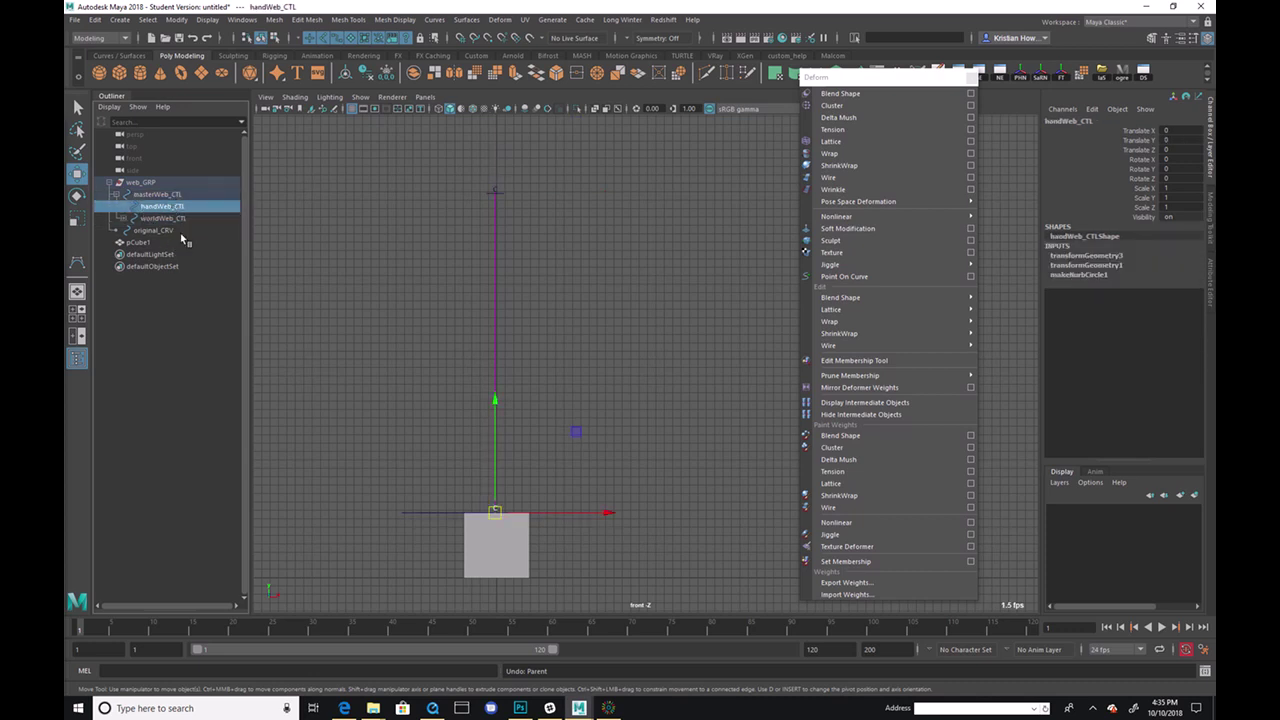
mouse_move(478, 508)
mouse_down()
mouse_move(487, 492)
mouse_move(478, 498)
mouse_move(565, 512)
mouse_move(498, 495)
mouse_move(466, 517)
mouse_up()
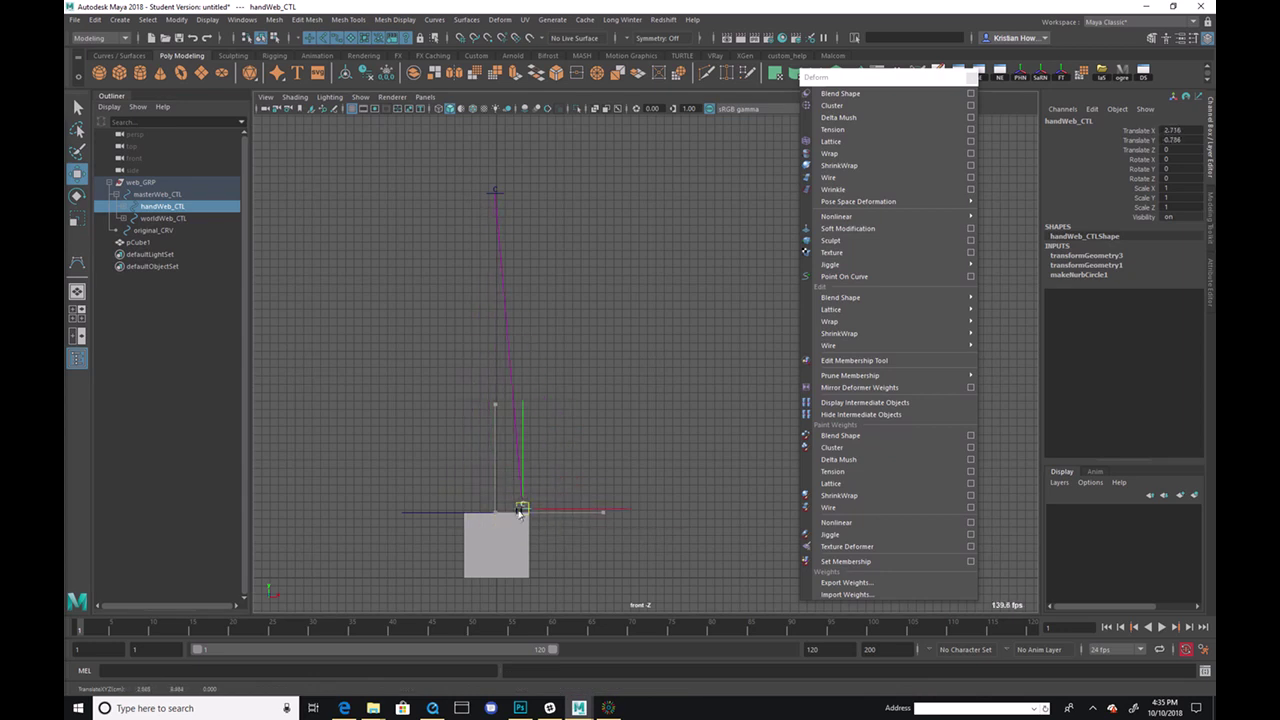
key(ctrl+z)
Step: Group handWeb_CTL and worldWeb_CTL each into its own group under masterWeb_CTL and expand both groups
middle_drag(160, 216, 186, 208)
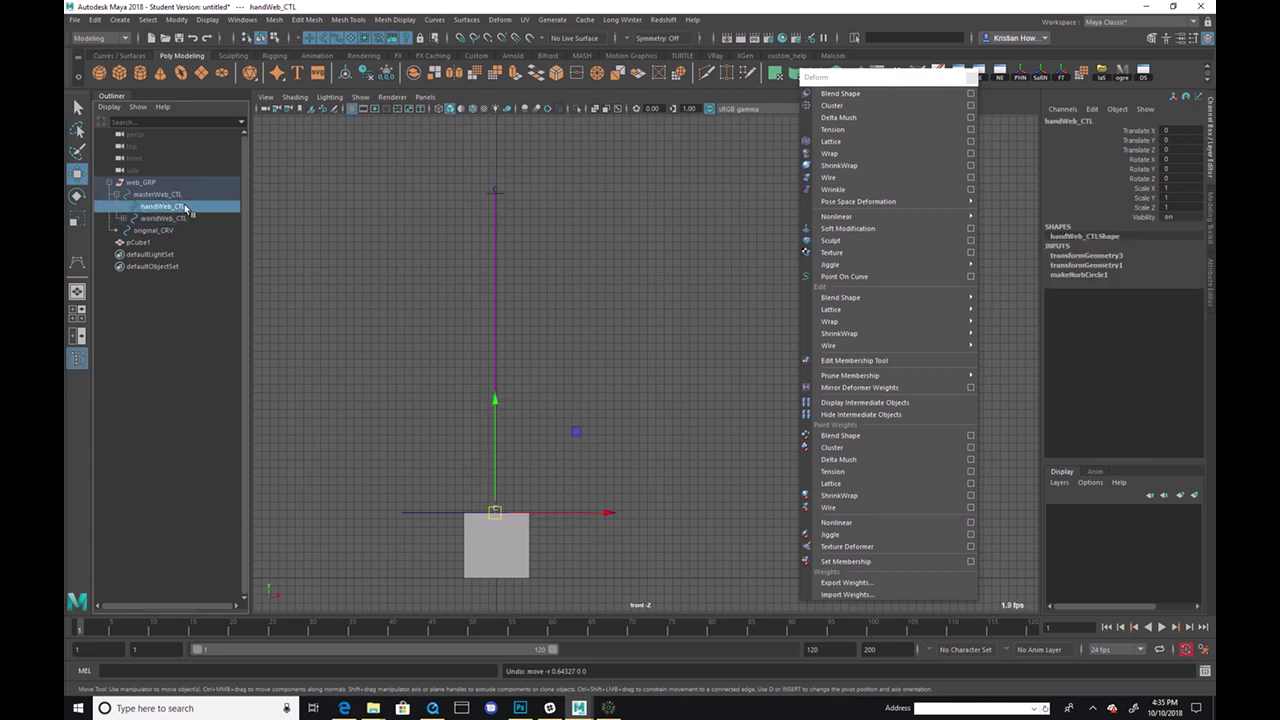
key(ctrl+g)
click(177, 214)
key(ctrl+g)
click(124, 219)
click(165, 231)
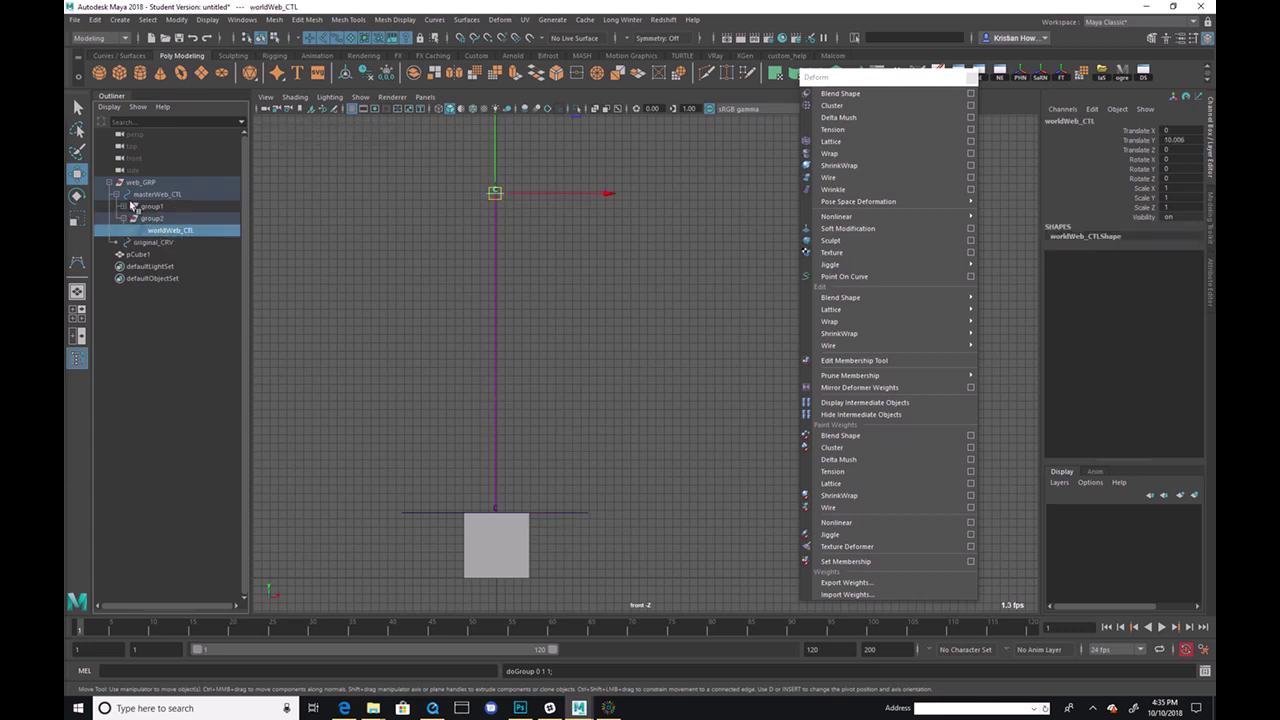
click(124, 207)
click(152, 217)
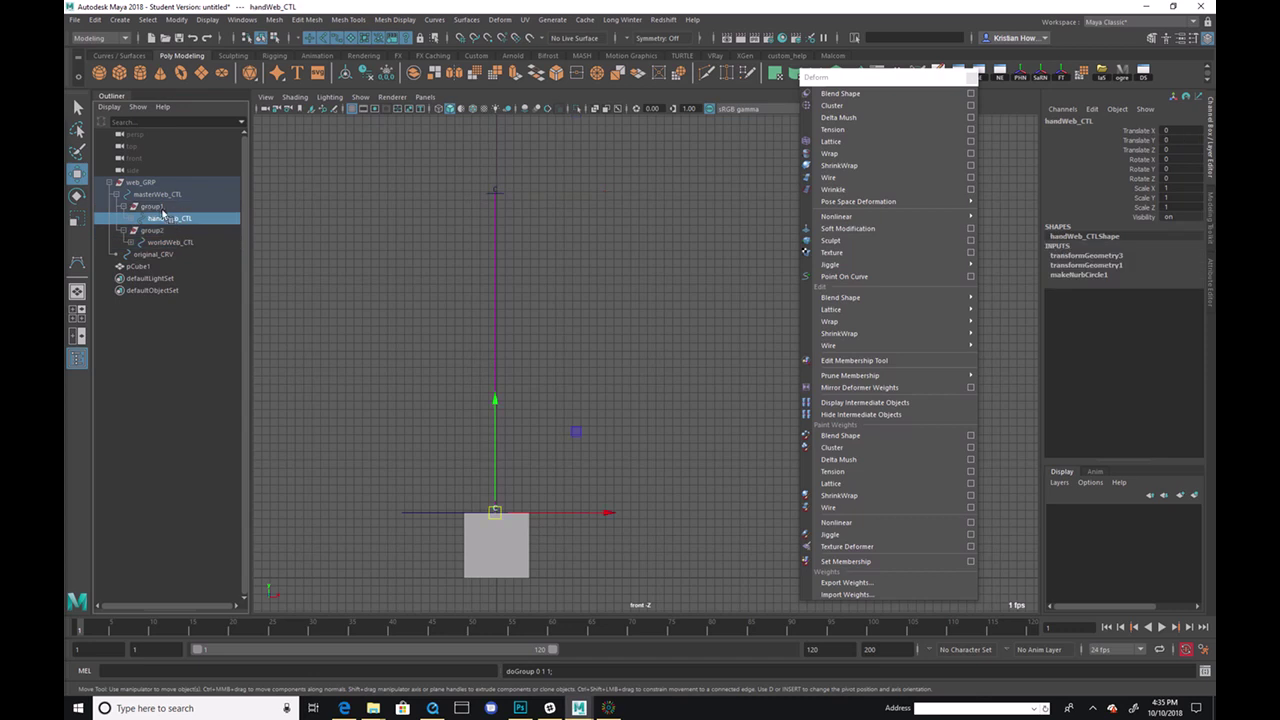
Step: Rename handWeb_CTL's parent group as handWeb_GRP and worldWeb_CTL's parent group as worldWeb_GRP
double_click(152, 206)
text(handWeb_CTL)
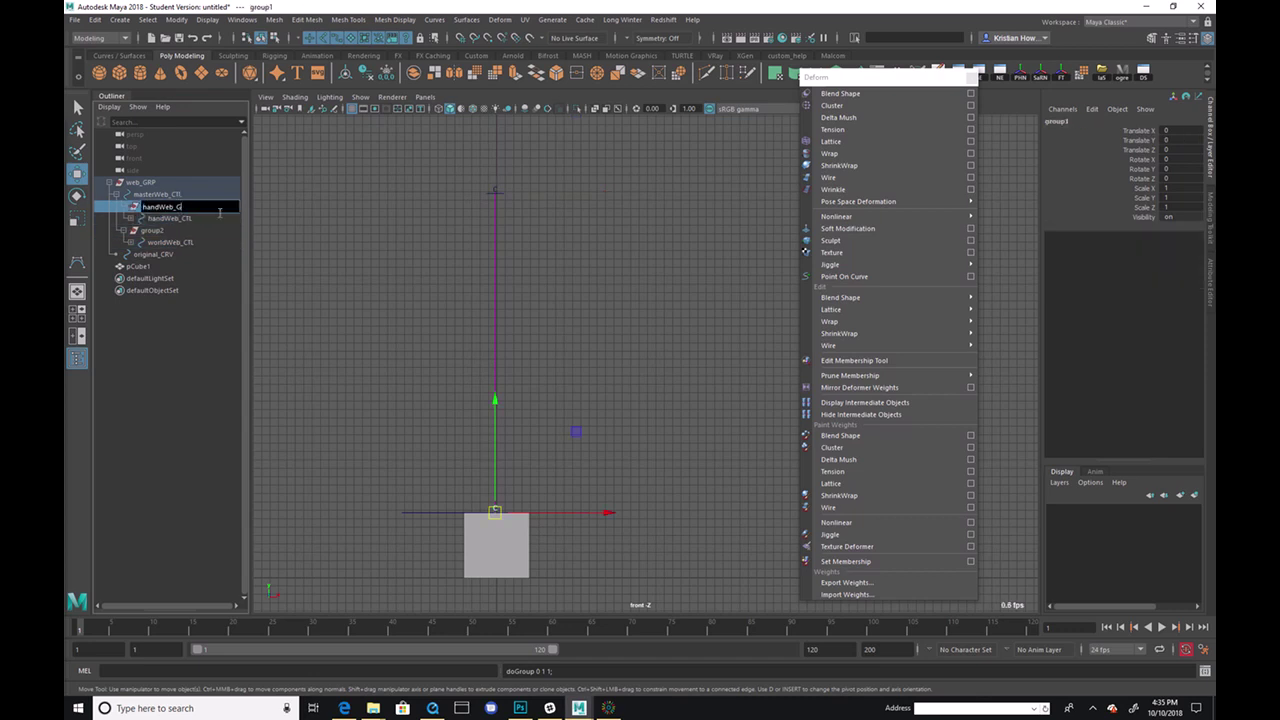
key(Return)
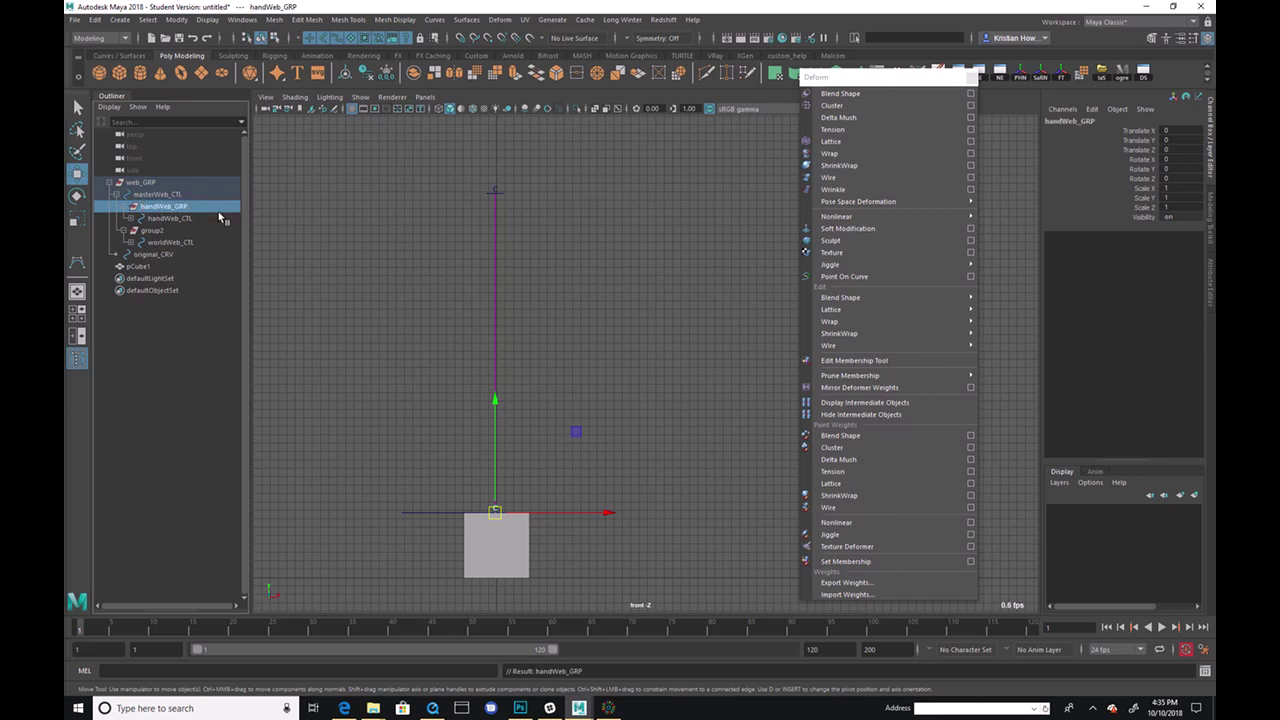
click(152, 231)
double_click(160, 231)
text(worldWeb_CTL)
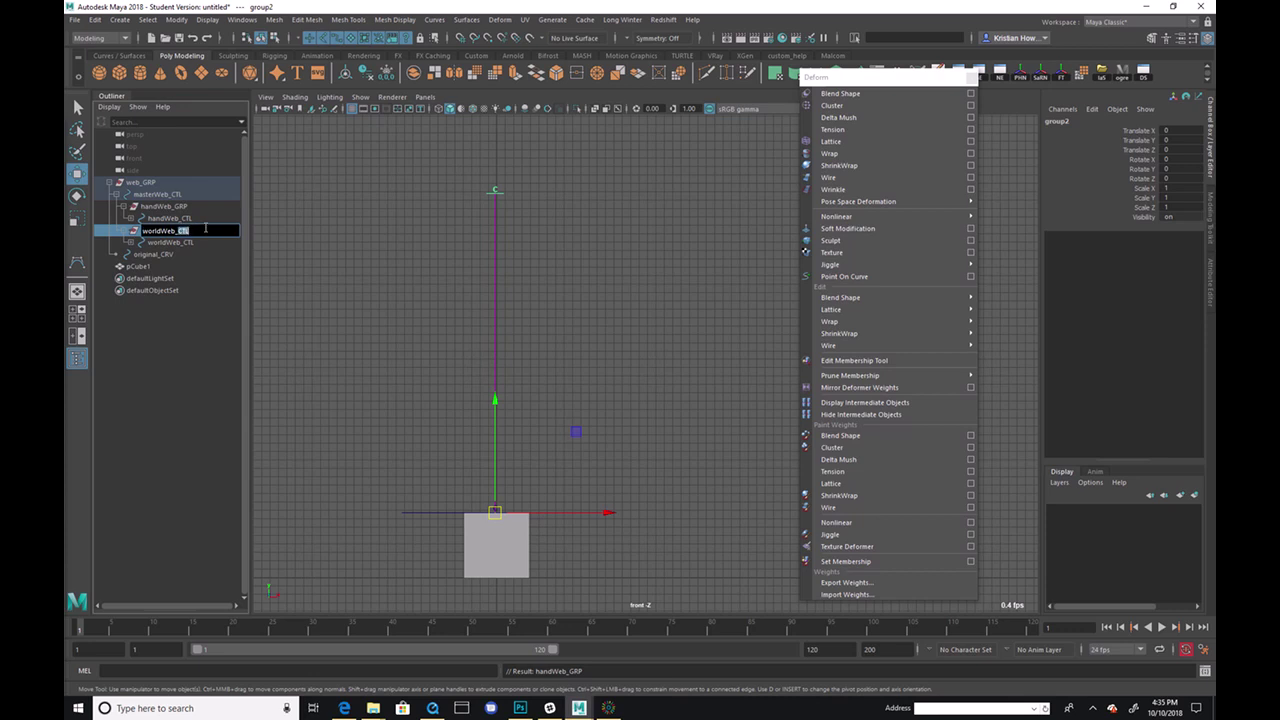
key(Return)
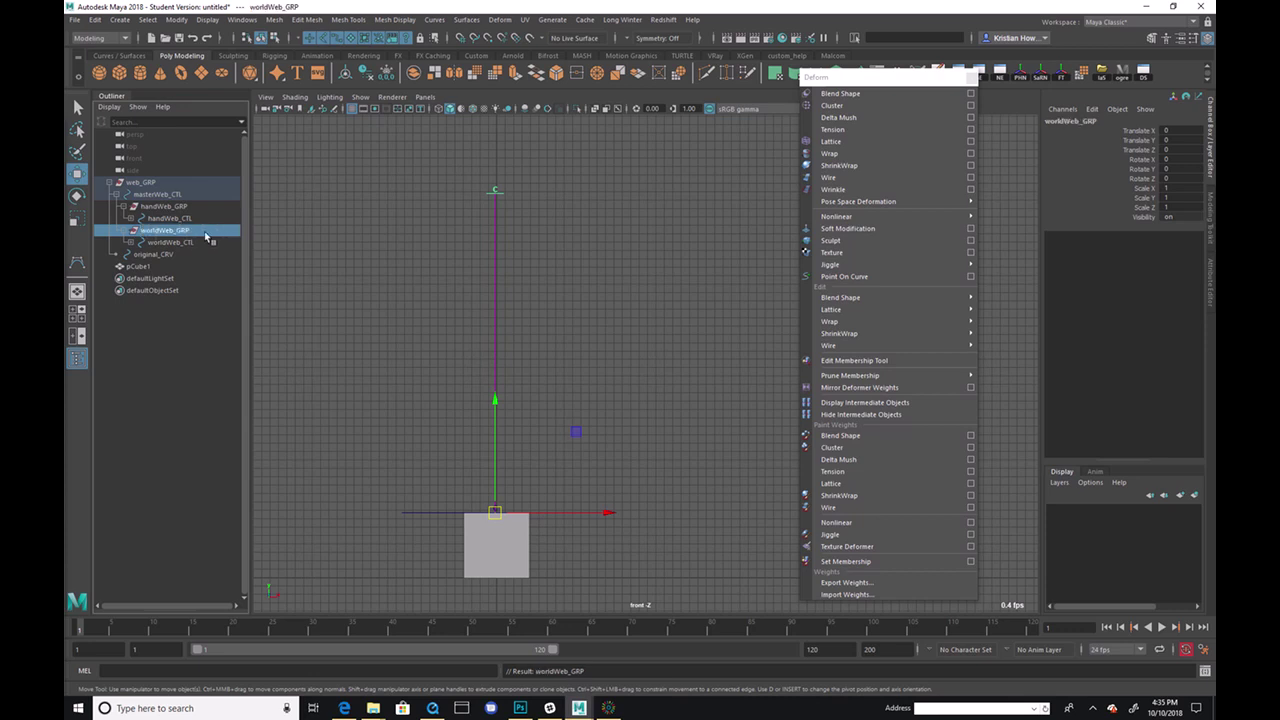
Step: Try moving pCube1 away from the web and undo the move
click(367, 393)
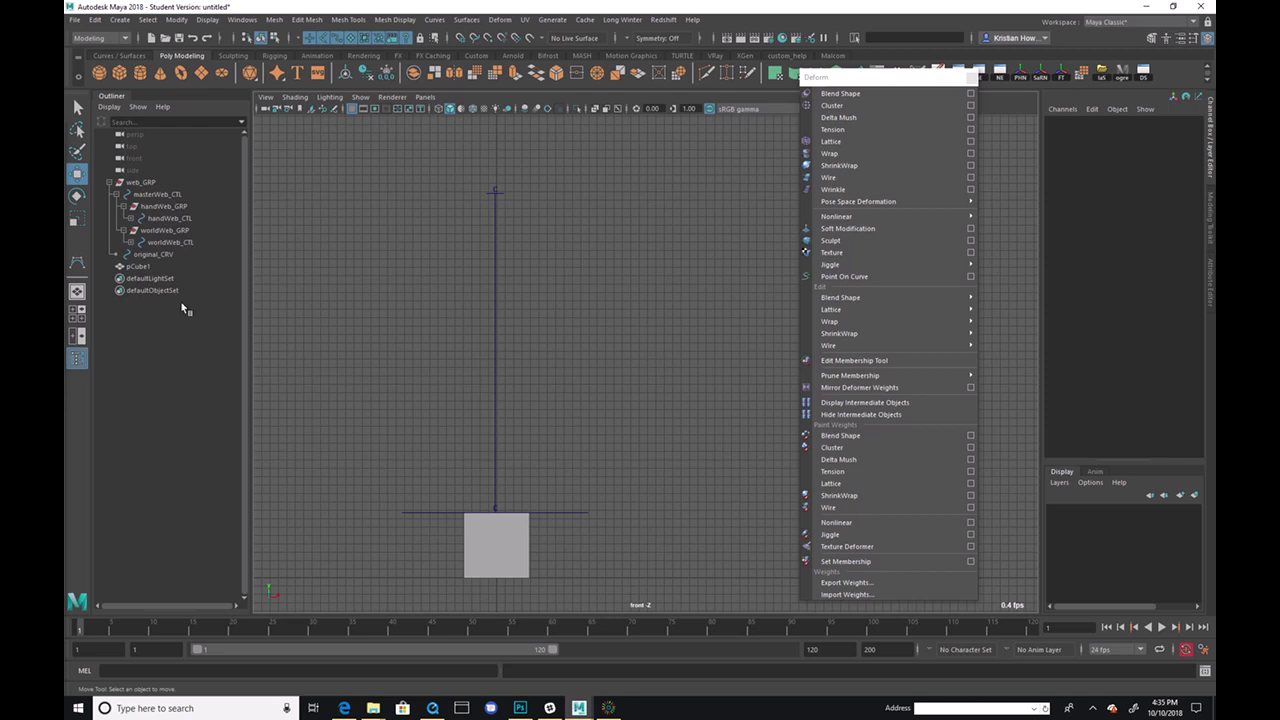
click(138, 266)
drag(498, 543, 417, 487)
key(ctrl+z)
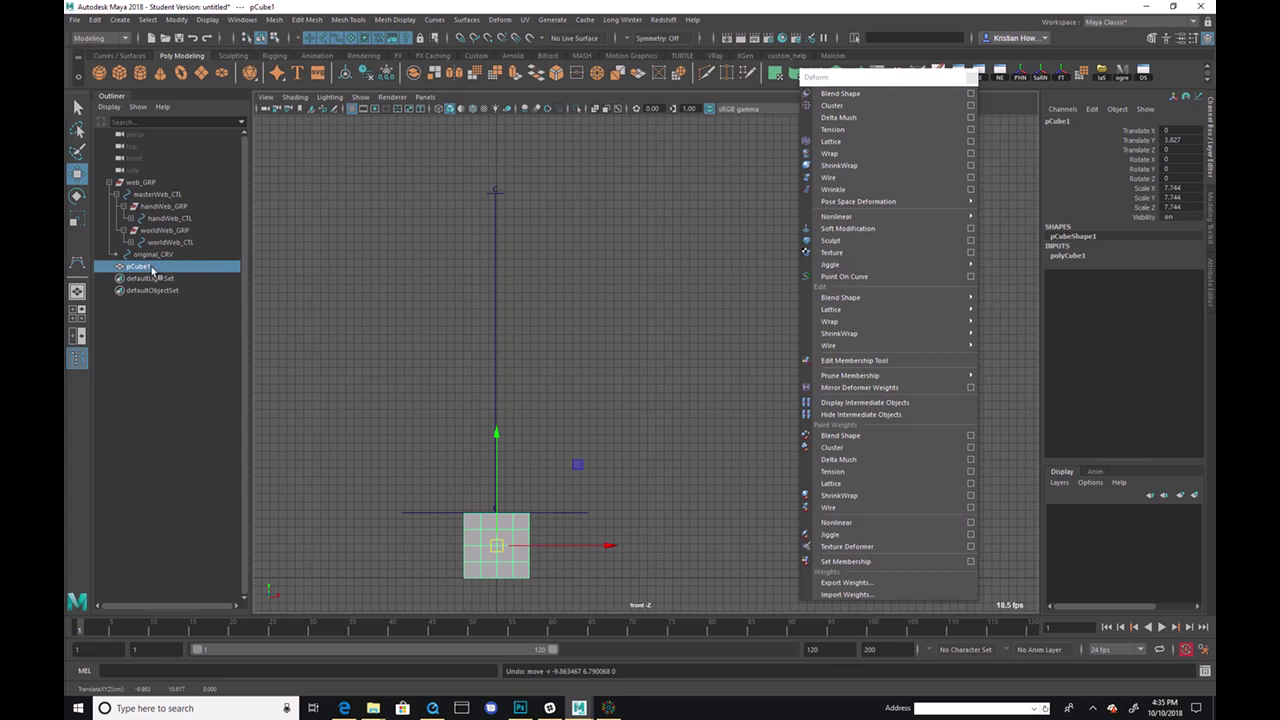
Step: Parent-constrain handWeb_GRP to pCube1
ctrl+click(189, 208)
key(space)
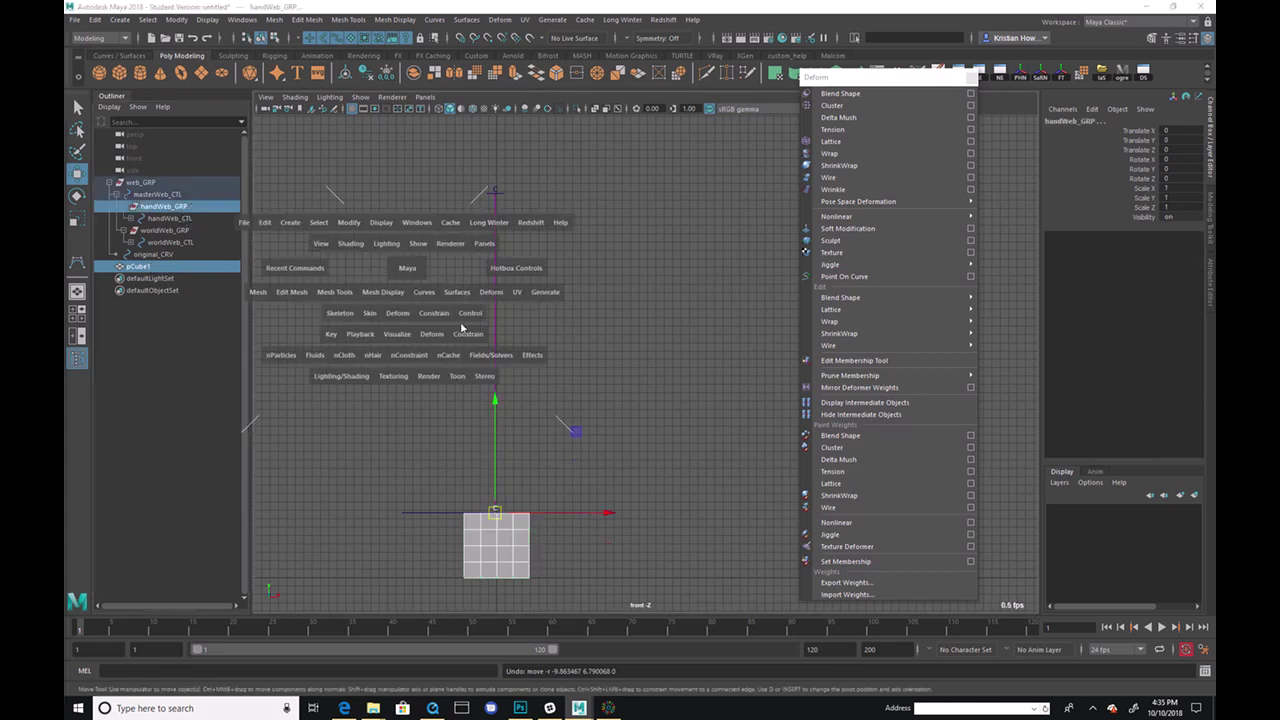
click(437, 314)
click(495, 344)
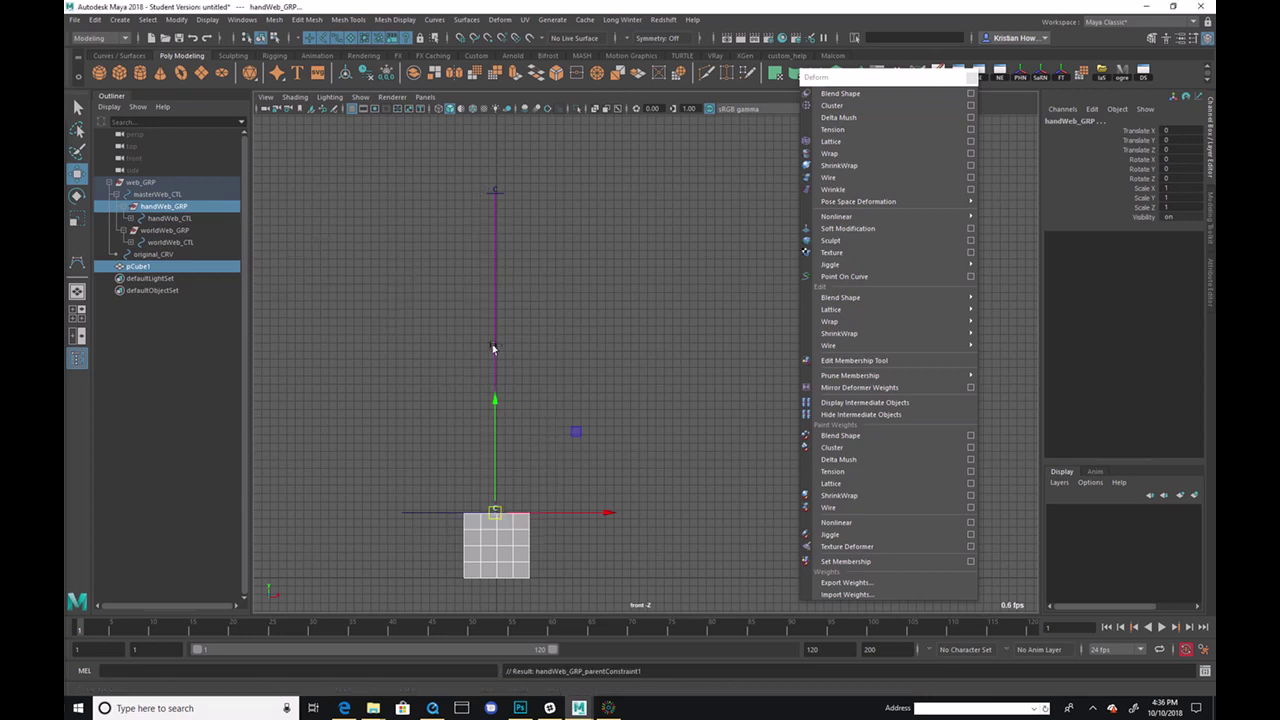
Step: Test the constraint by moving pCube1 away from the web's world end, and undo the move
click(504, 535)
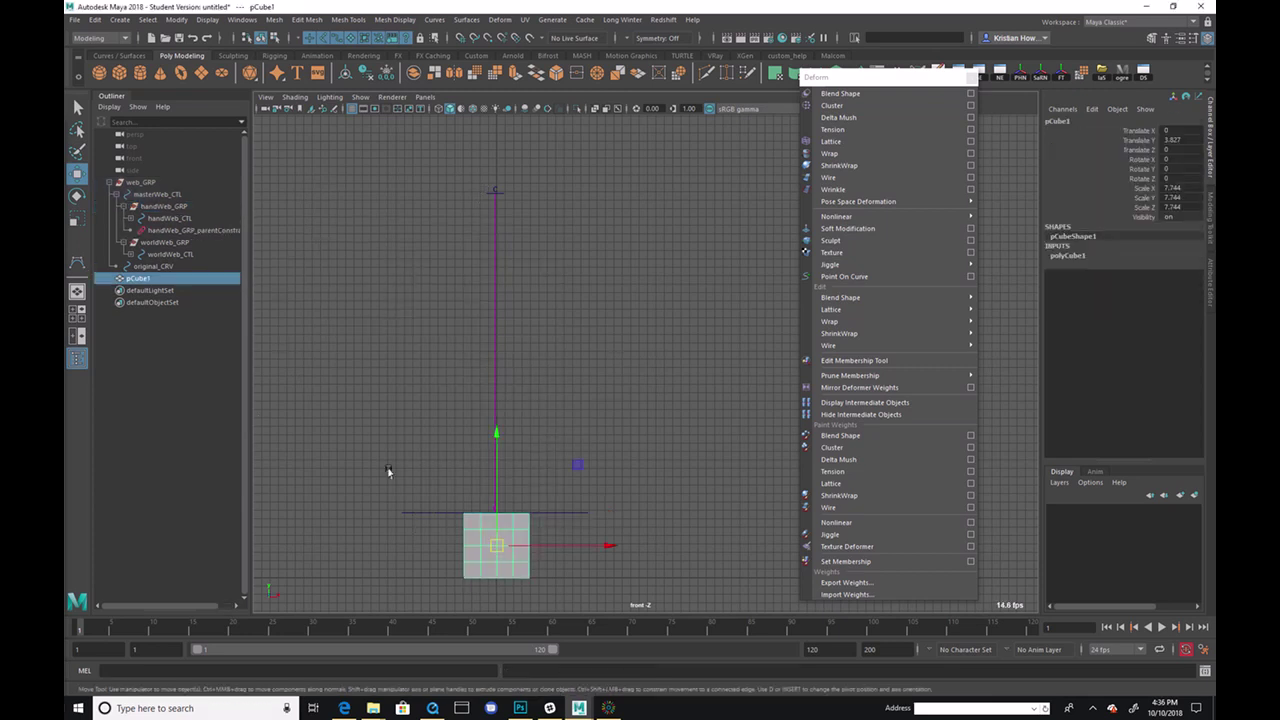
click(141, 182)
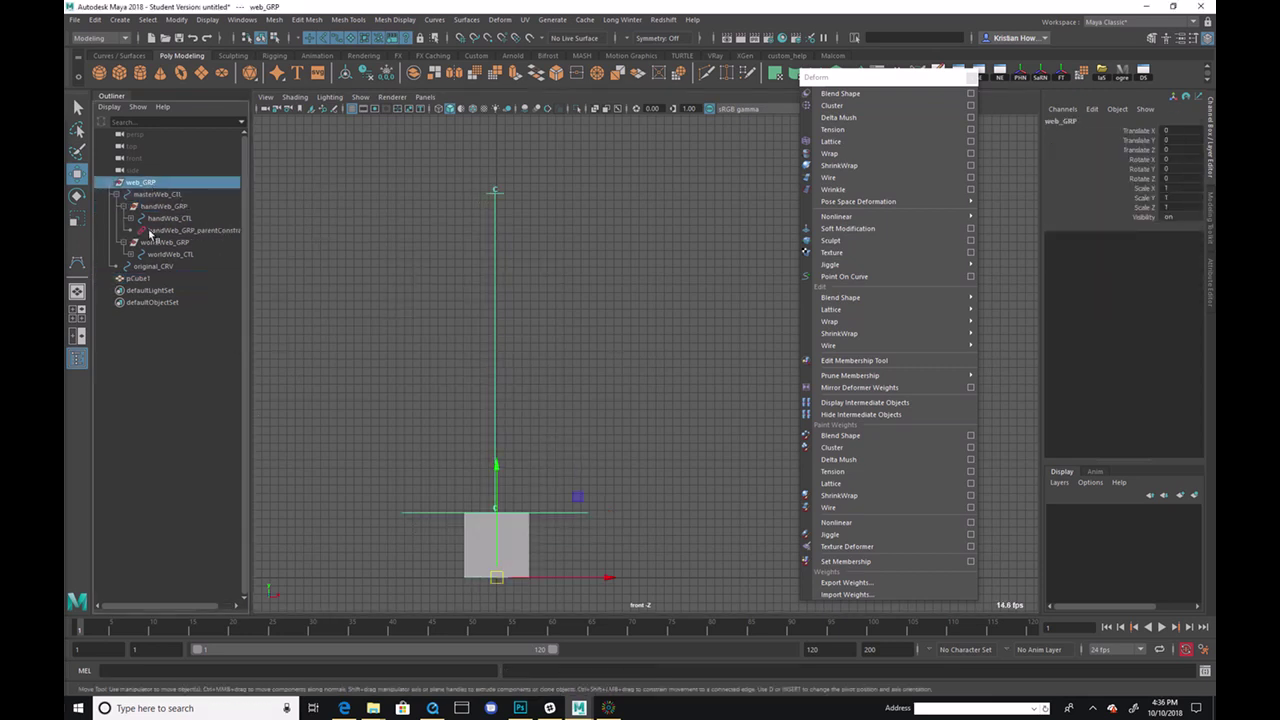
click(170, 280)
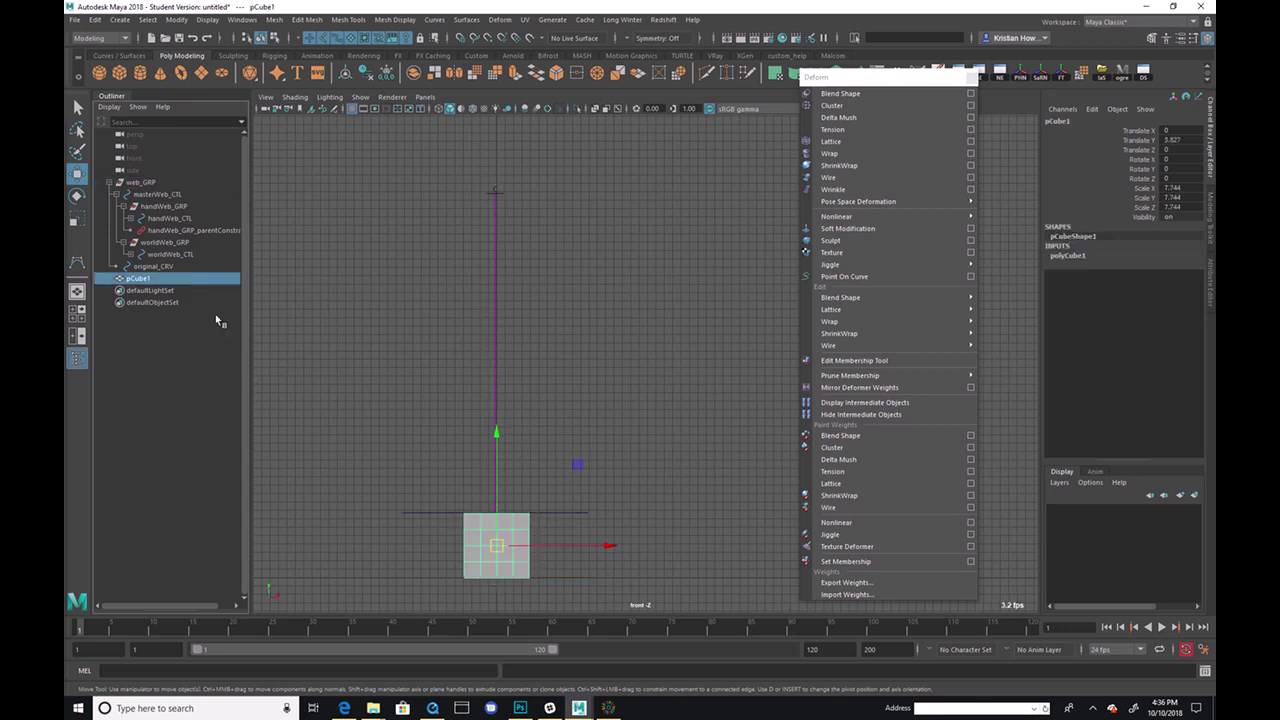
drag(492, 542, 707, 466)
key(ctrl+z)
key(ctrl+z)
key(ctrl+z)
key(ctrl+z)
key(ctrl+z)
key(ctrl+z)
key(ctrl+z)
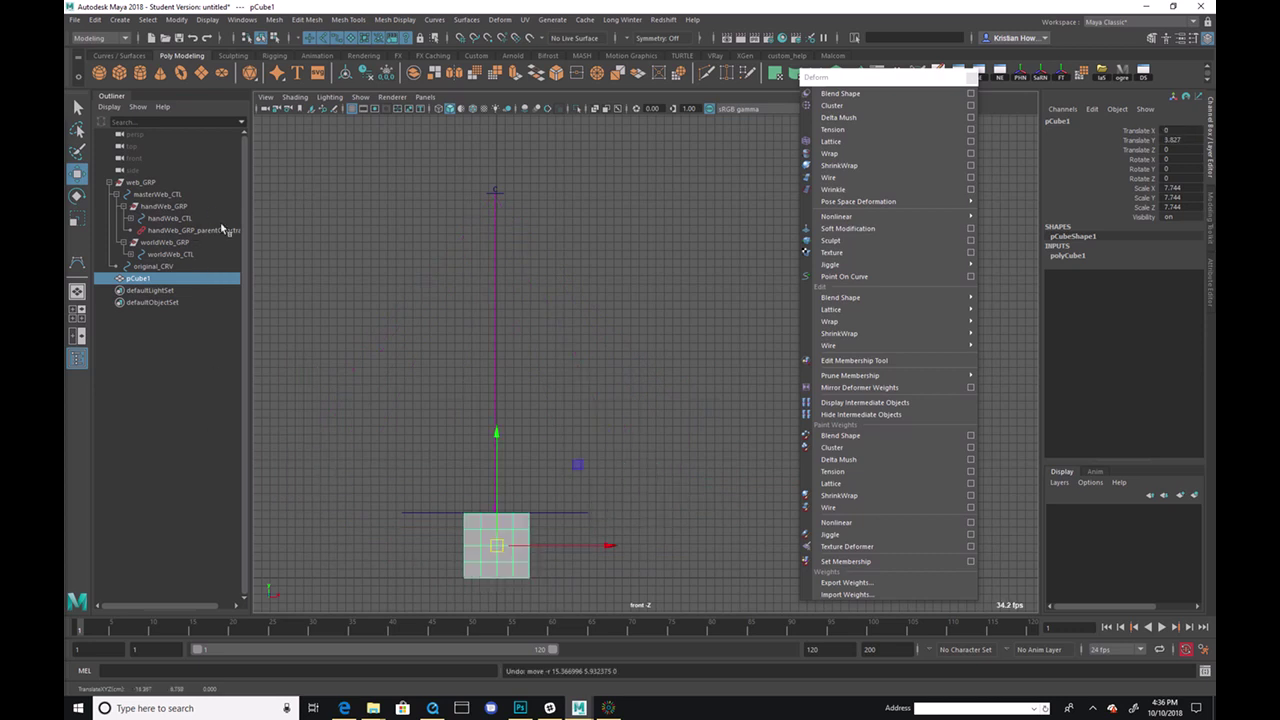
Step: Hide the shape node of masterWeb_CTL while leaving its child controls visible
click(155, 194)
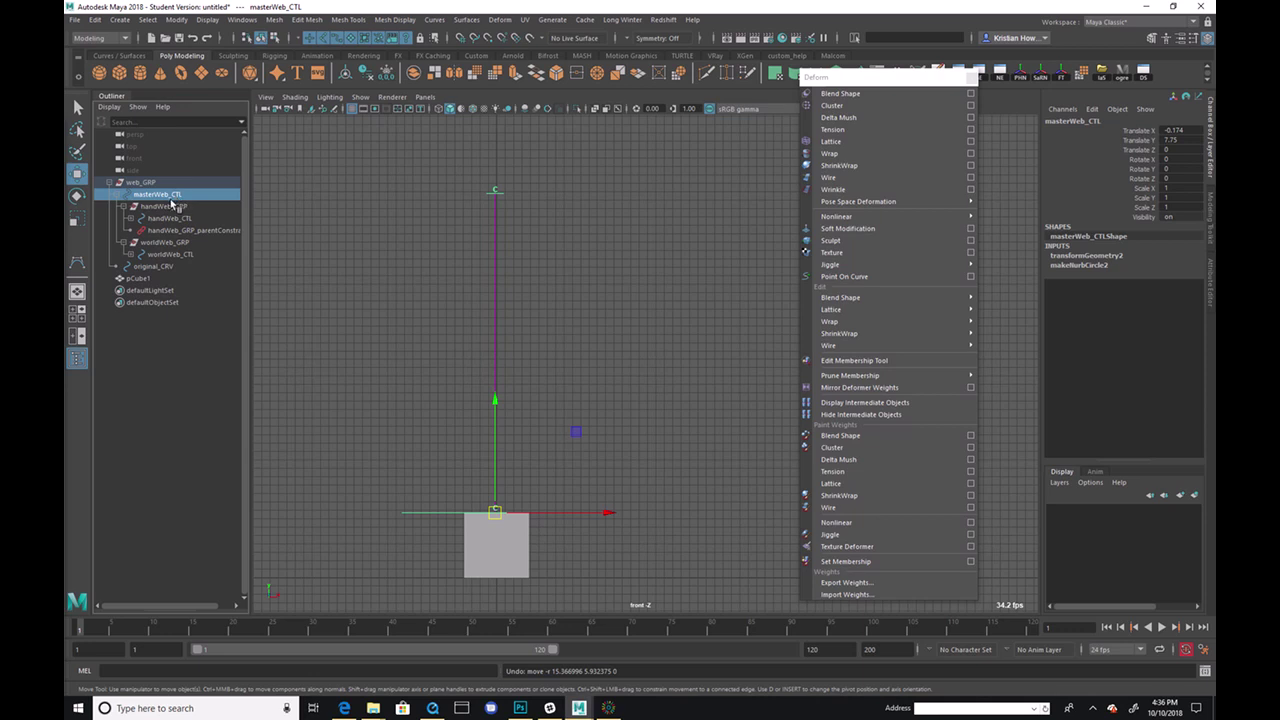
key(h)
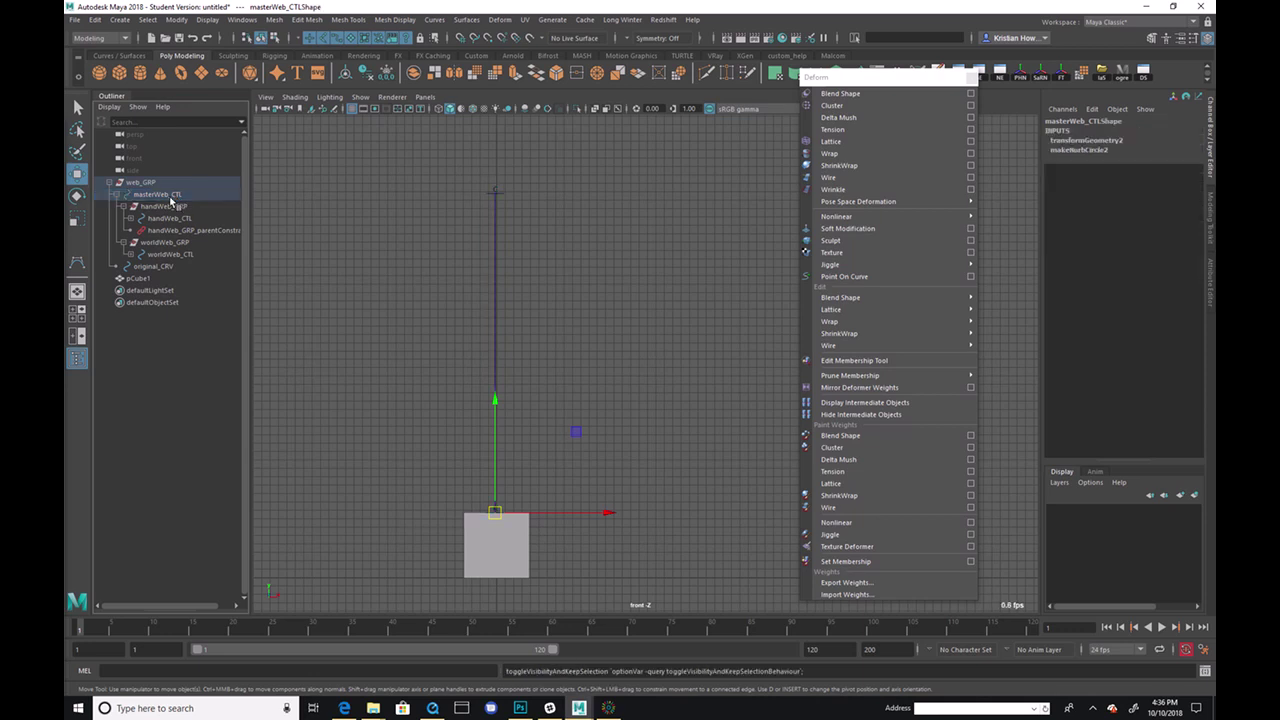
click(353, 269)
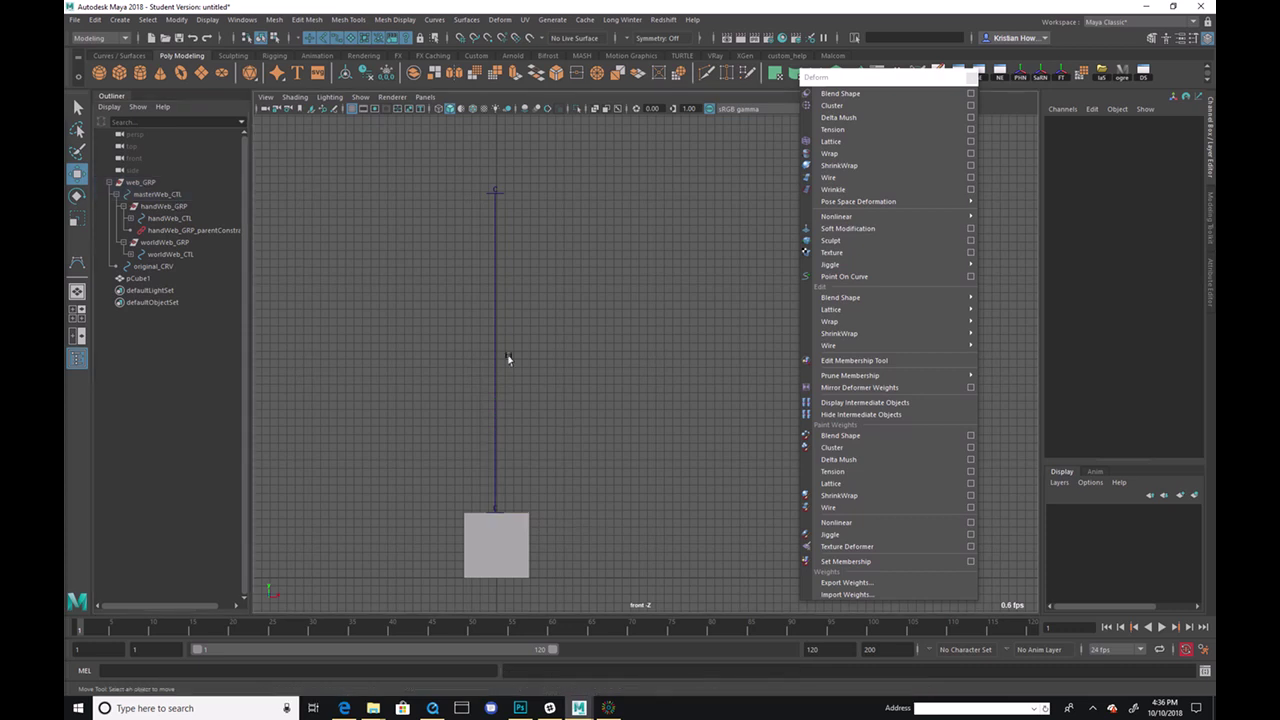
click(474, 522)
mouse_move(480, 535)
mouse_down()
mouse_move(309, 226)
mouse_move(626, 244)
mouse_move(440, 350)
mouse_move(450, 515)
mouse_move(508, 298)
mouse_move(553, 326)
mouse_move(492, 544)
mouse_up()
click(530, 205)
drag(440, 302, 573, 343)
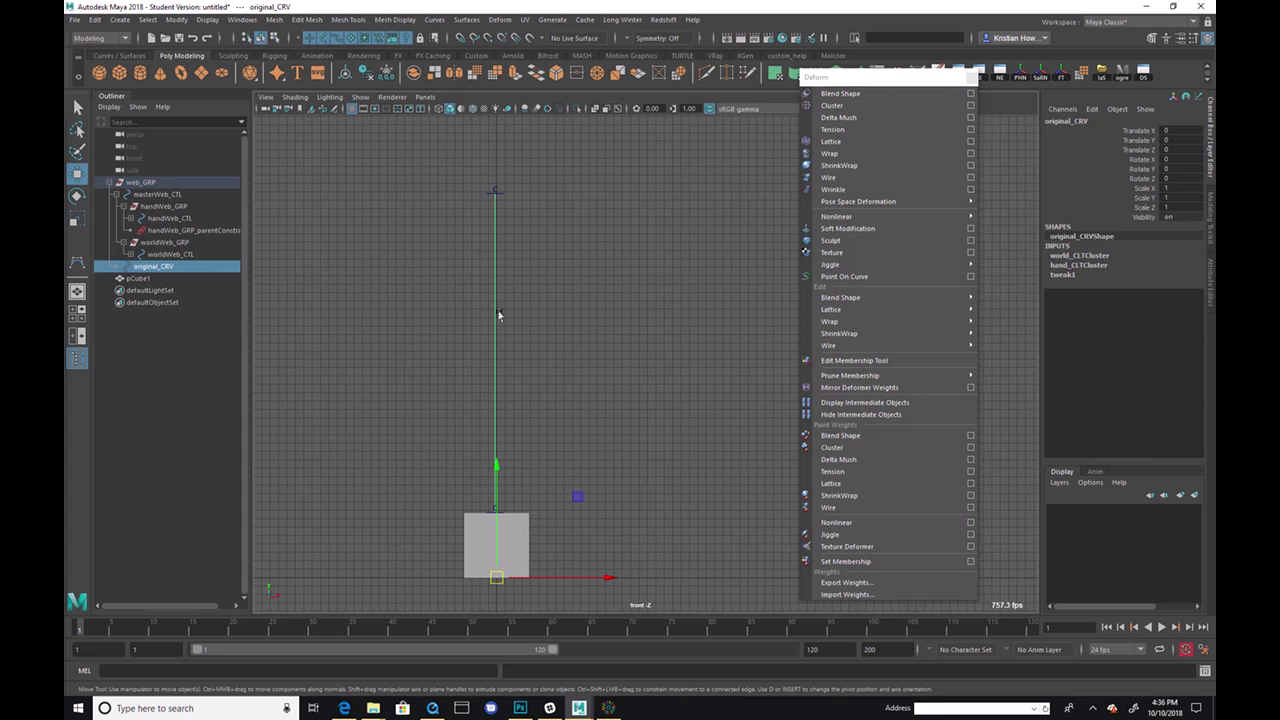
click(499, 192)
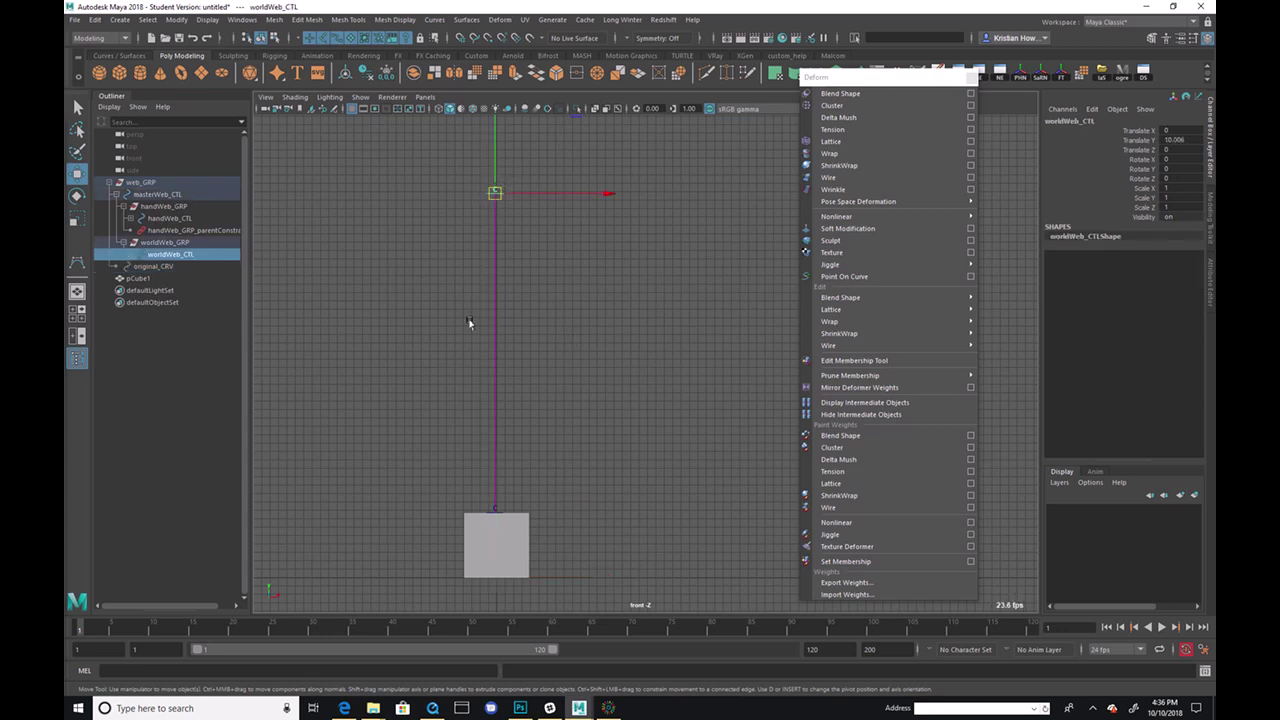
Step: Go to frame 25 and create a polygon cube above the web, stretched horizontally into a wide ceiling slab touching the web's upper end
drag(217, 621, 271, 622)
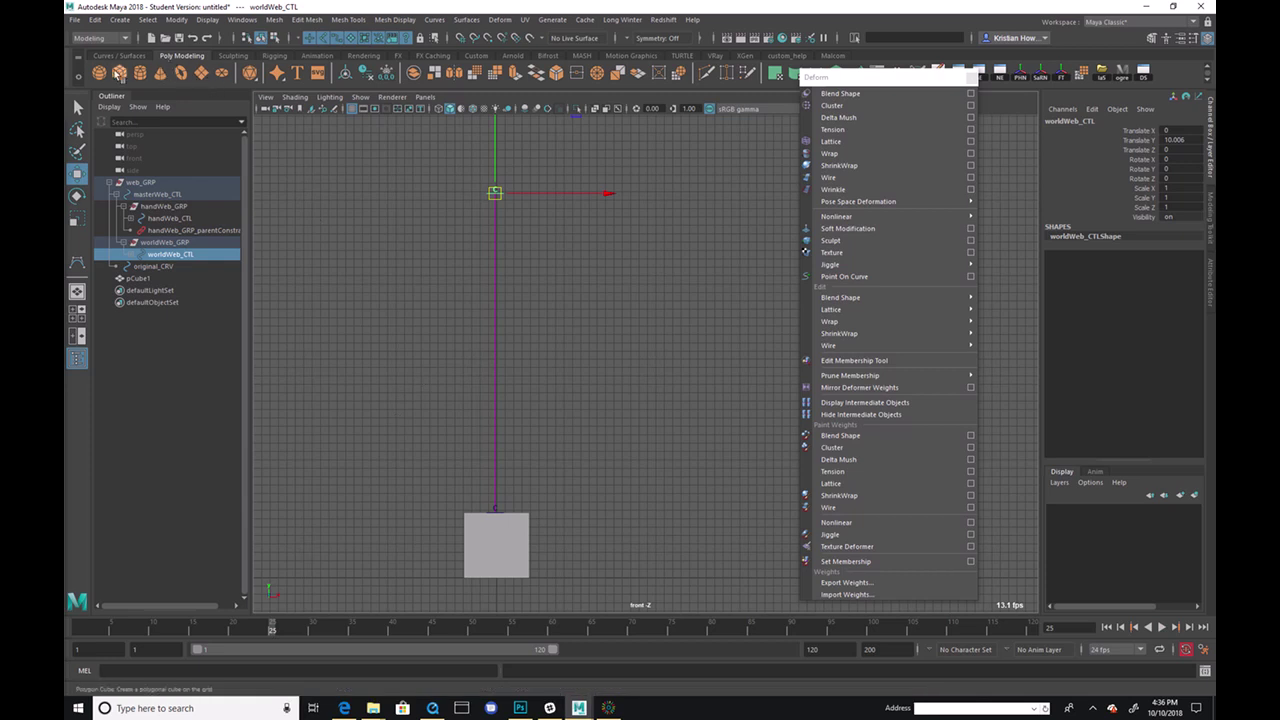
shift+right_drag(343, 242, 438, 362)
drag(498, 457, 606, 177)
key(r)
scroll(417, 314, up, 1)
middle_drag(417, 314, 543, 230)
drag(480, 157, 740, 154)
key(w)
drag(484, 130, 475, 130)
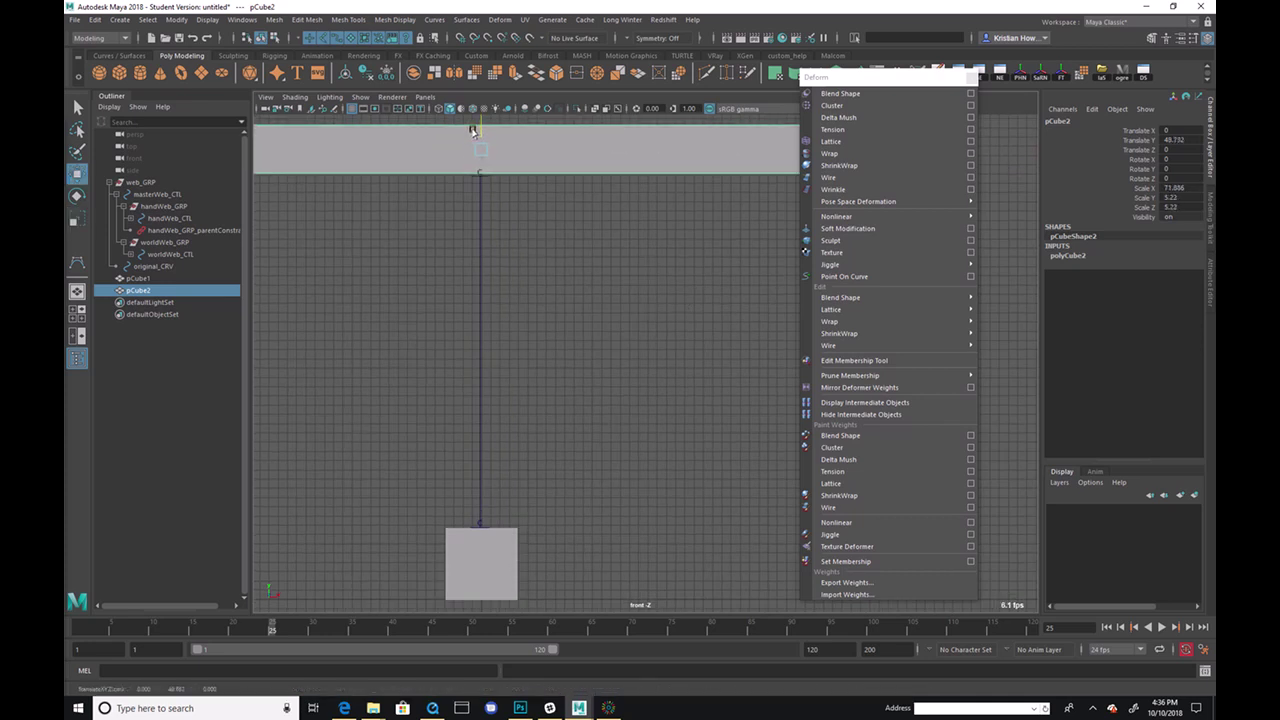
click(493, 261)
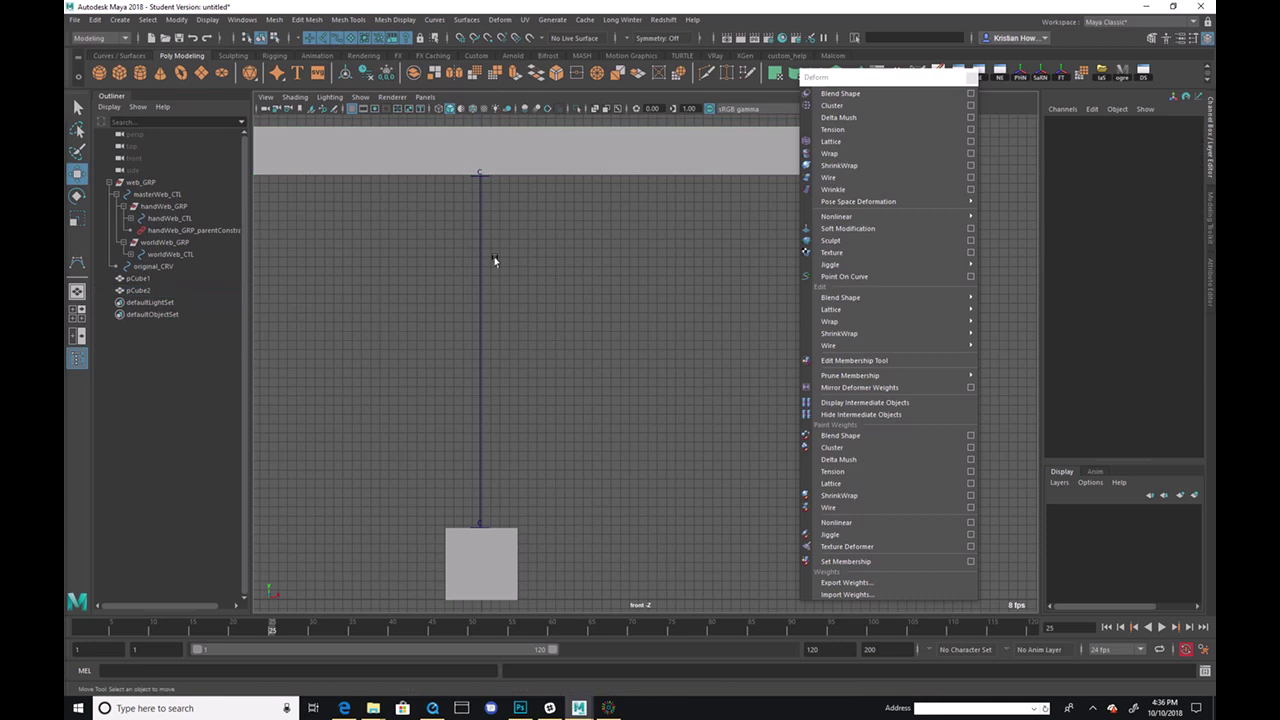
Step: Raise worldWeb_CTL to about Translate Y 10.14 against the ceiling slab and key it at frame 25
click(470, 178)
drag(477, 168, 480, 149)
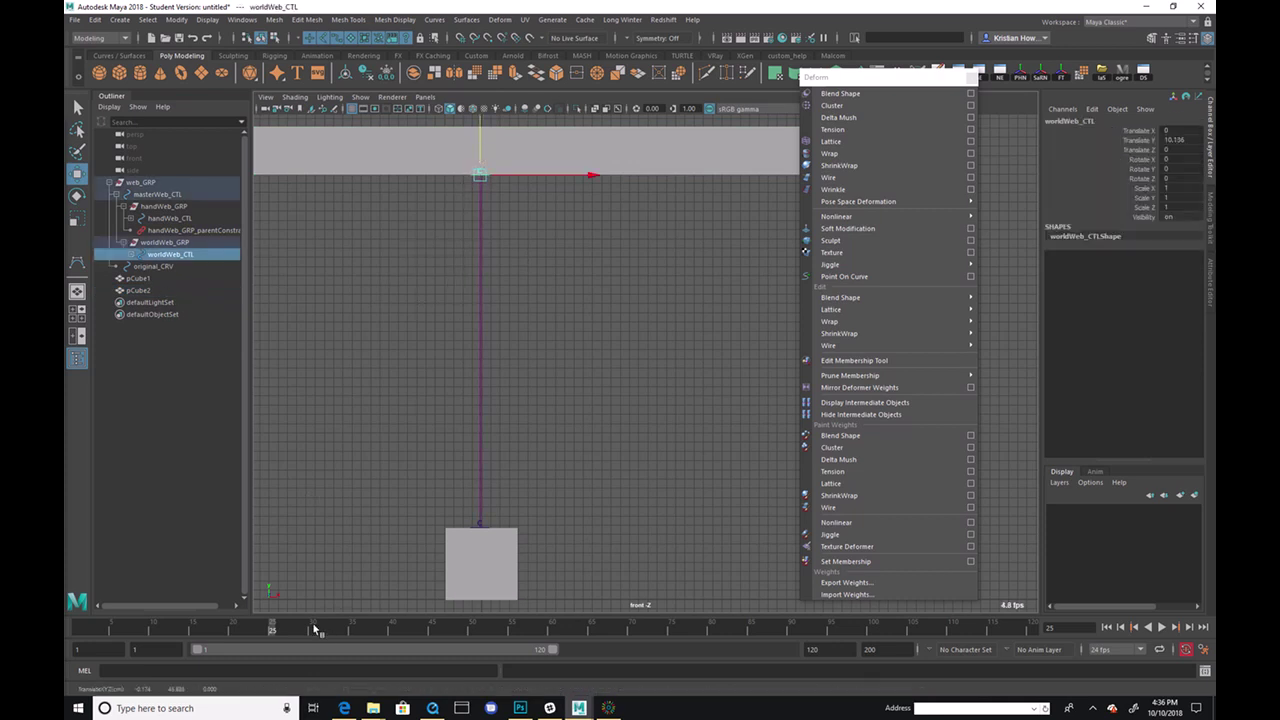
key(s)
Step: Lower worldWeb_CTL to the cube and key it at frame 18, and play back the web shooting up
drag(268, 630, 192, 626)
key(alt+v)
key(alt+v)
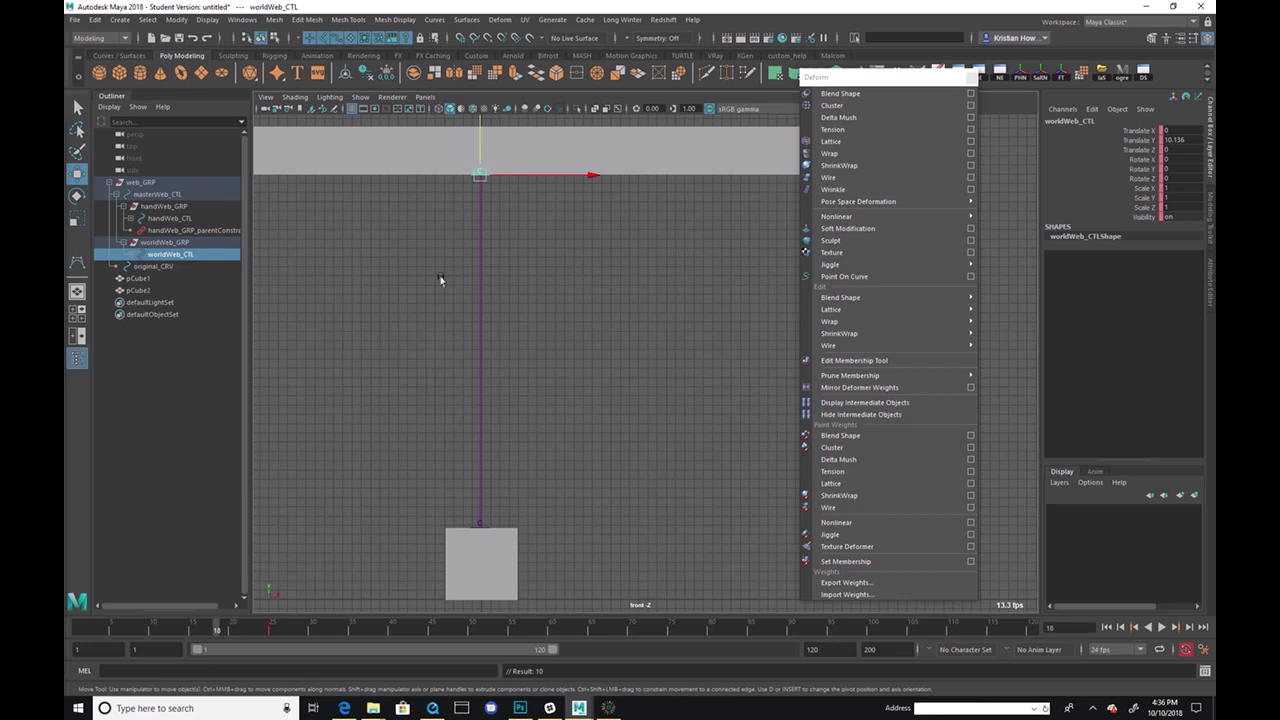
drag(474, 146, 392, 501)
key(s)
key(alt+v)
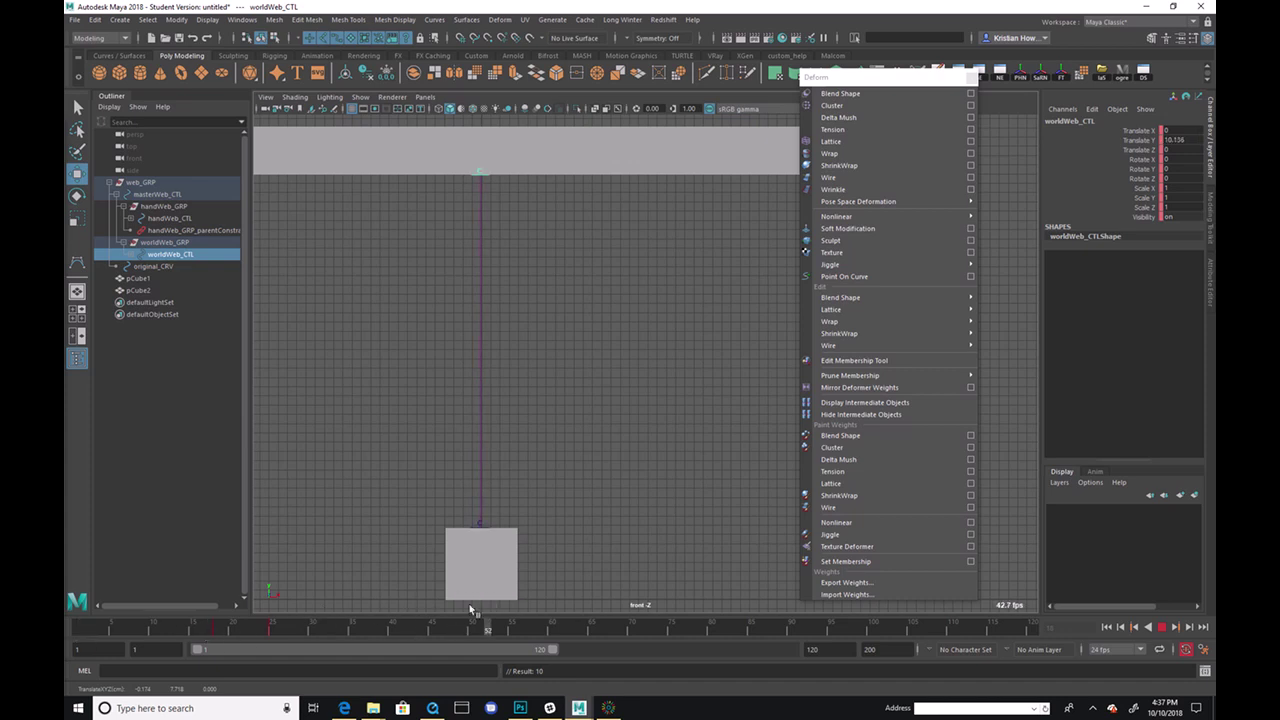
key(alt+v)
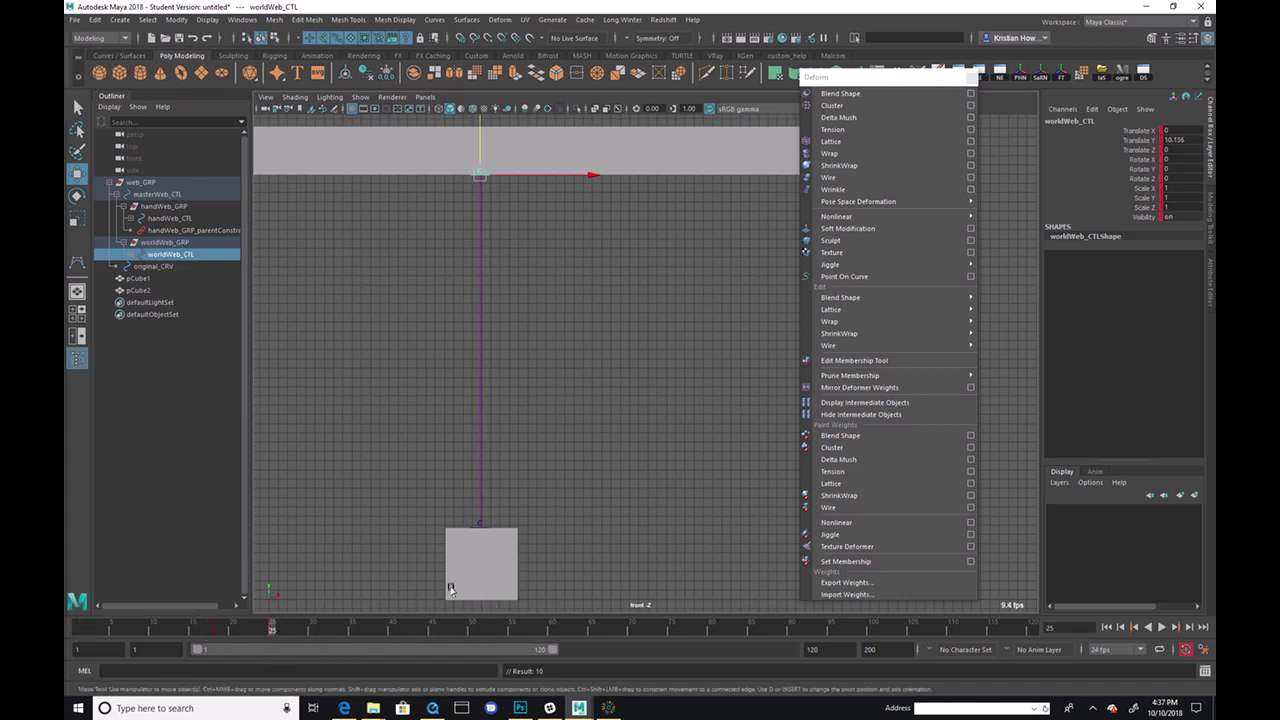
Step: Key pCube1 in its resting position at frames 17 and 25, checking the timing with playback
click(452, 589)
key(alt+v)
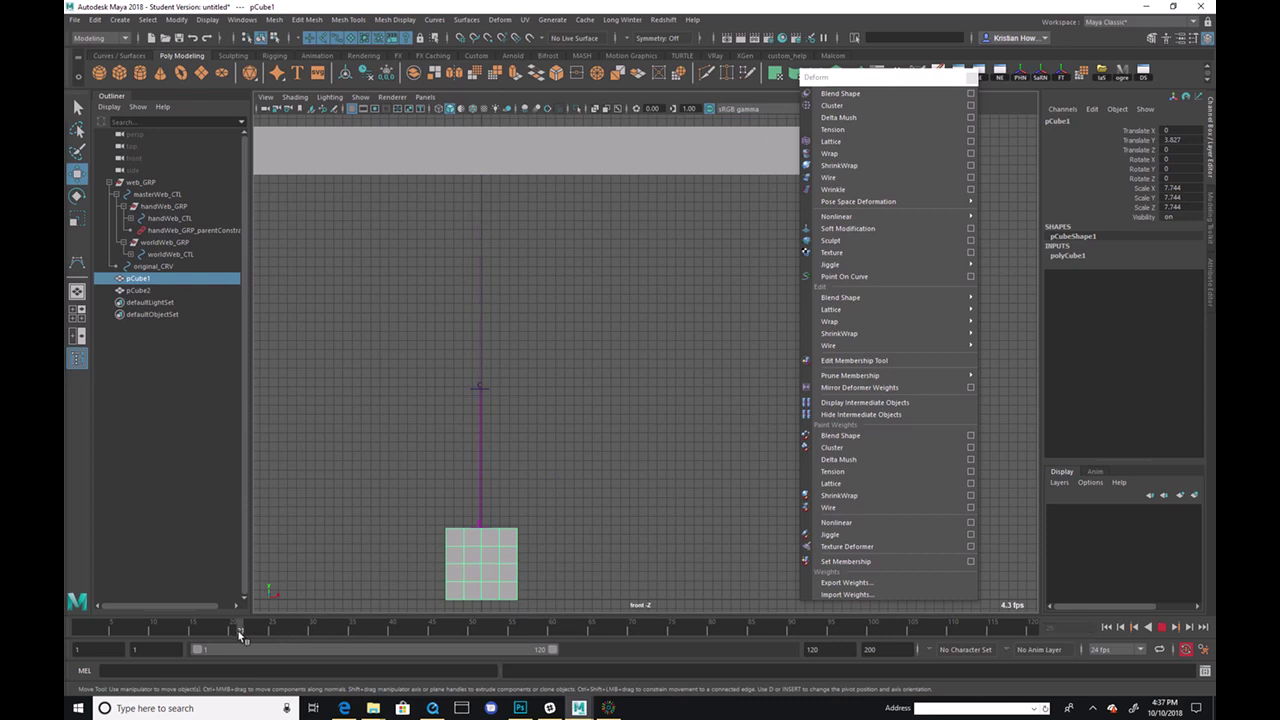
mouse_move(224, 636)
mouse_down()
mouse_move(192, 626)
mouse_move(202, 638)
mouse_up()
key(alt+v)
drag(209, 631, 285, 633)
key(alt+v)
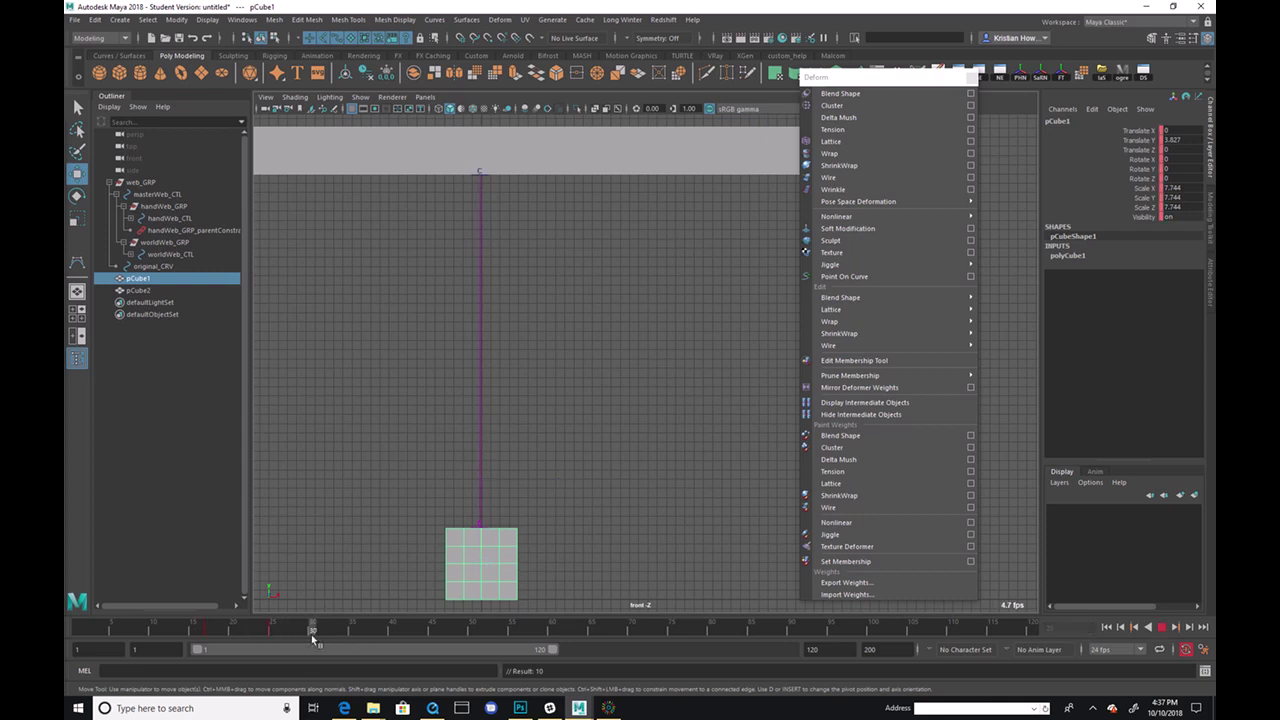
key(alt+v)
Step: Pose pCube1 at frame 35, raised to about Translate Y 19.8 and rotated about 7.3 degrees in Z, and key it
drag(482, 495, 478, 354)
key(e)
drag(541, 323, 528, 324)
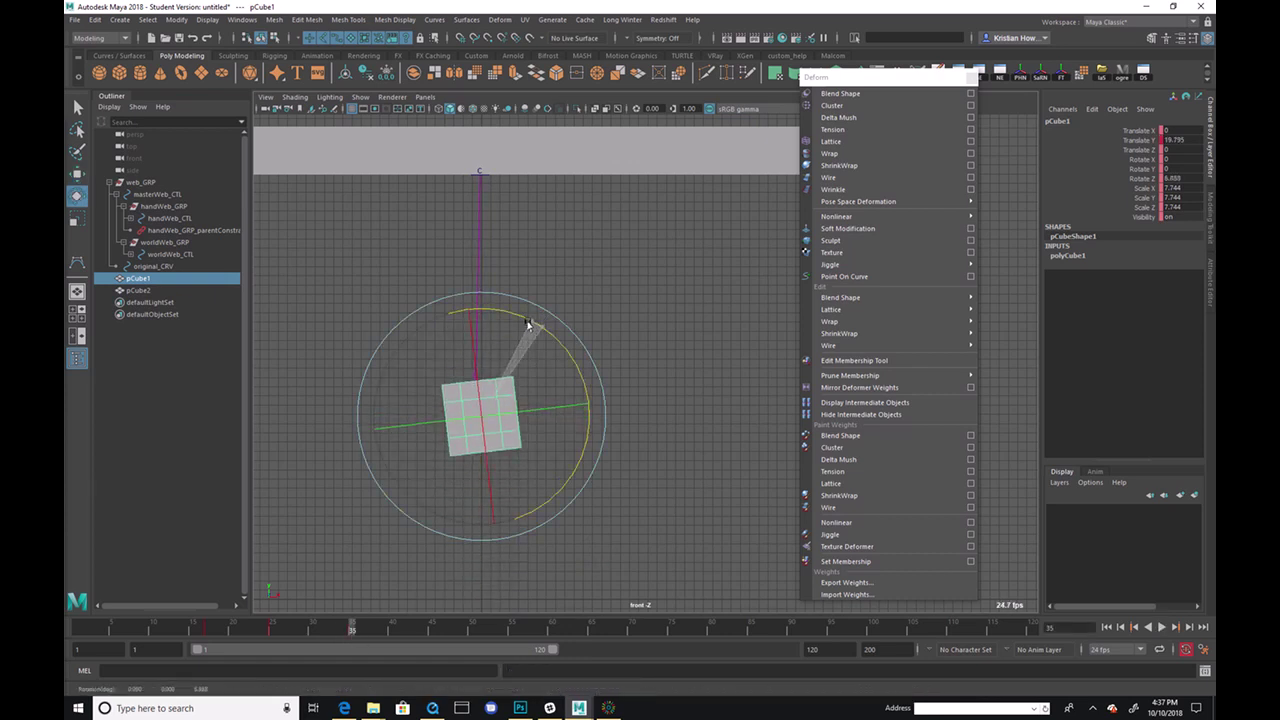
key(s)
Step: Pose pCube1 at frame 45, at about Translate X -2.6, Y 9.1, rotated about -12.8 degrees in Z
drag(338, 626, 432, 640)
key(w)
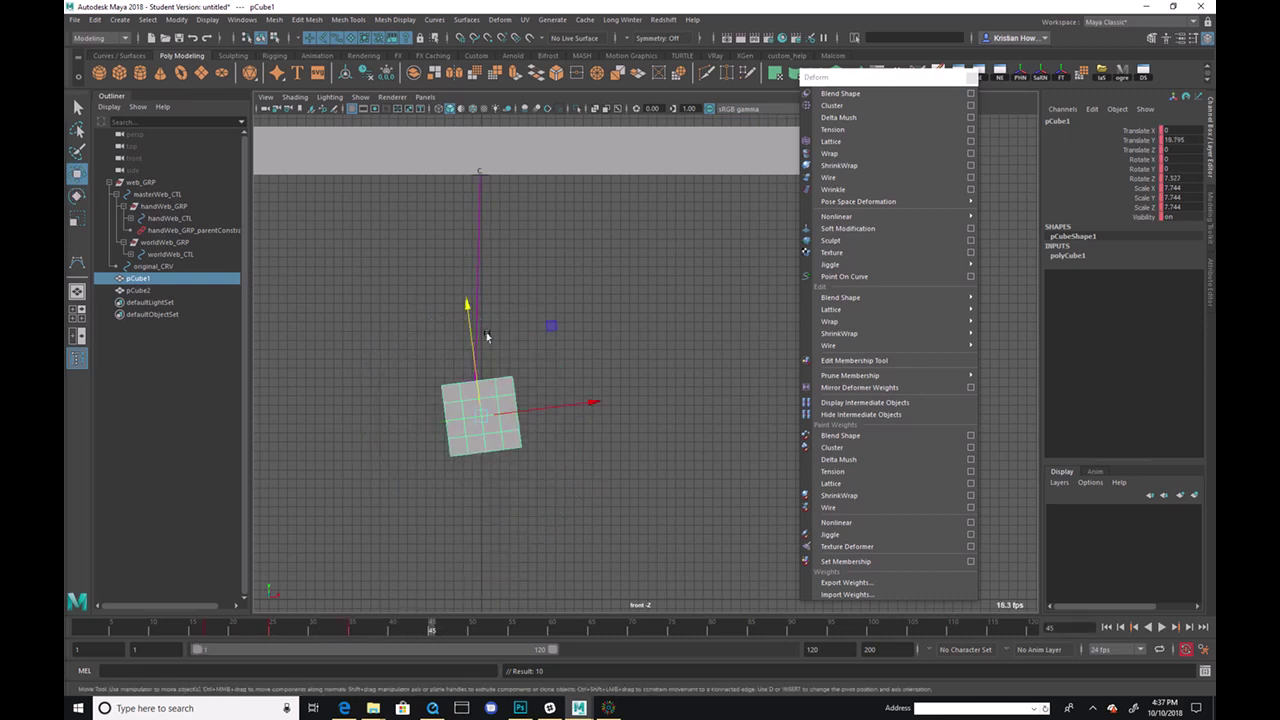
drag(476, 417, 466, 510)
key(e)
drag(527, 435, 547, 458)
key(w)
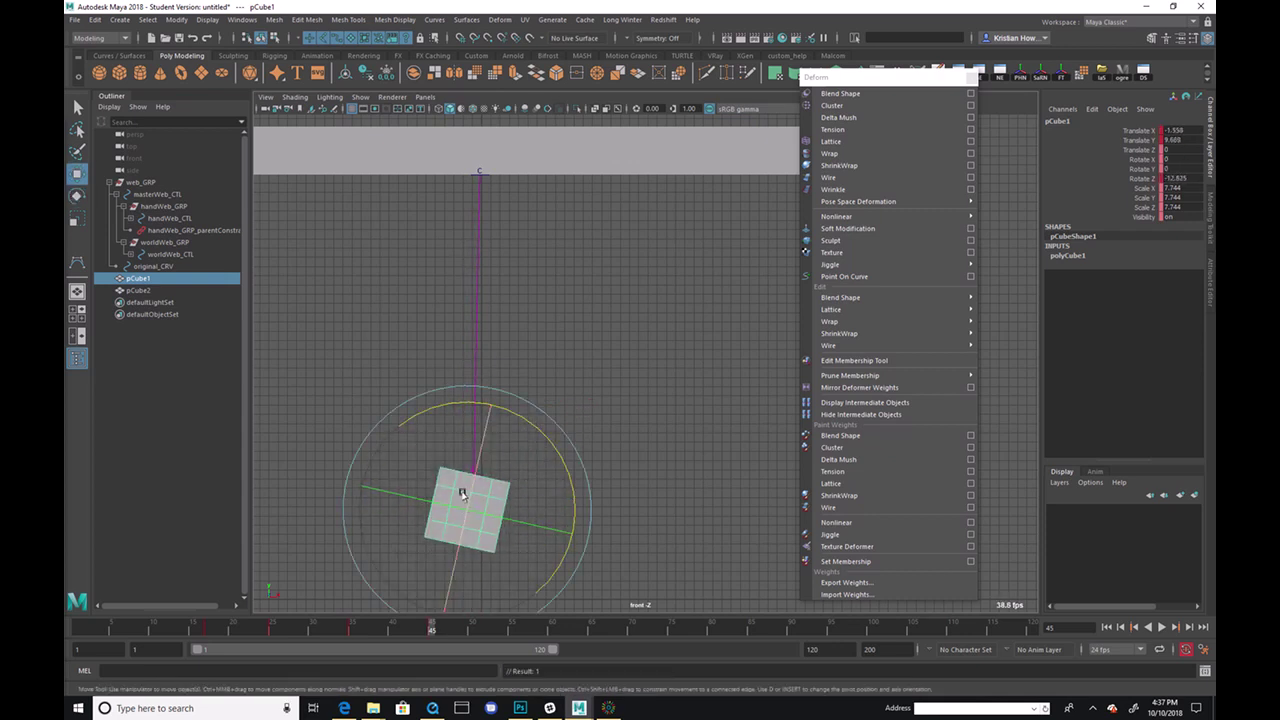
drag(466, 509, 455, 514)
Step: Pose pCube1 at frame 52, at about Translate X 1.9, Y 14.3, rotated about 4.4 degrees in Z
mouse_move(431, 628)
mouse_down()
mouse_move(271, 629)
mouse_move(462, 650)
mouse_up()
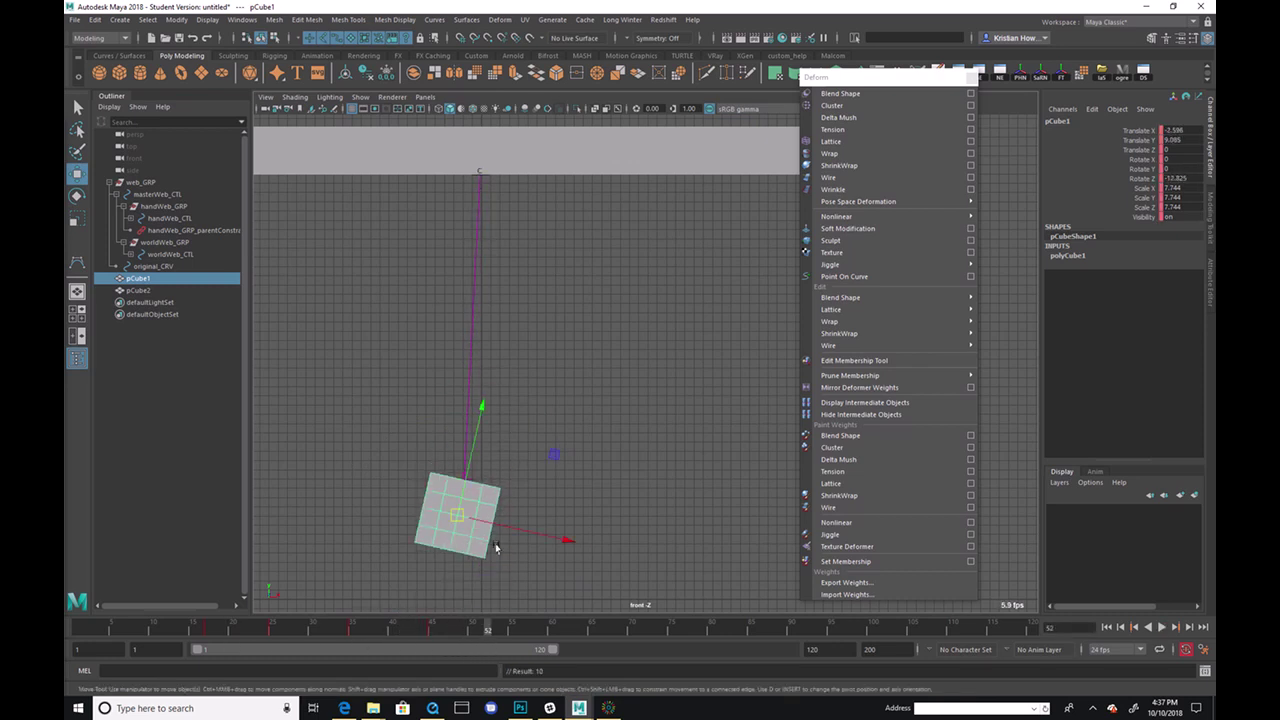
drag(458, 512, 467, 467)
key(e)
drag(554, 417, 497, 472)
key(w)
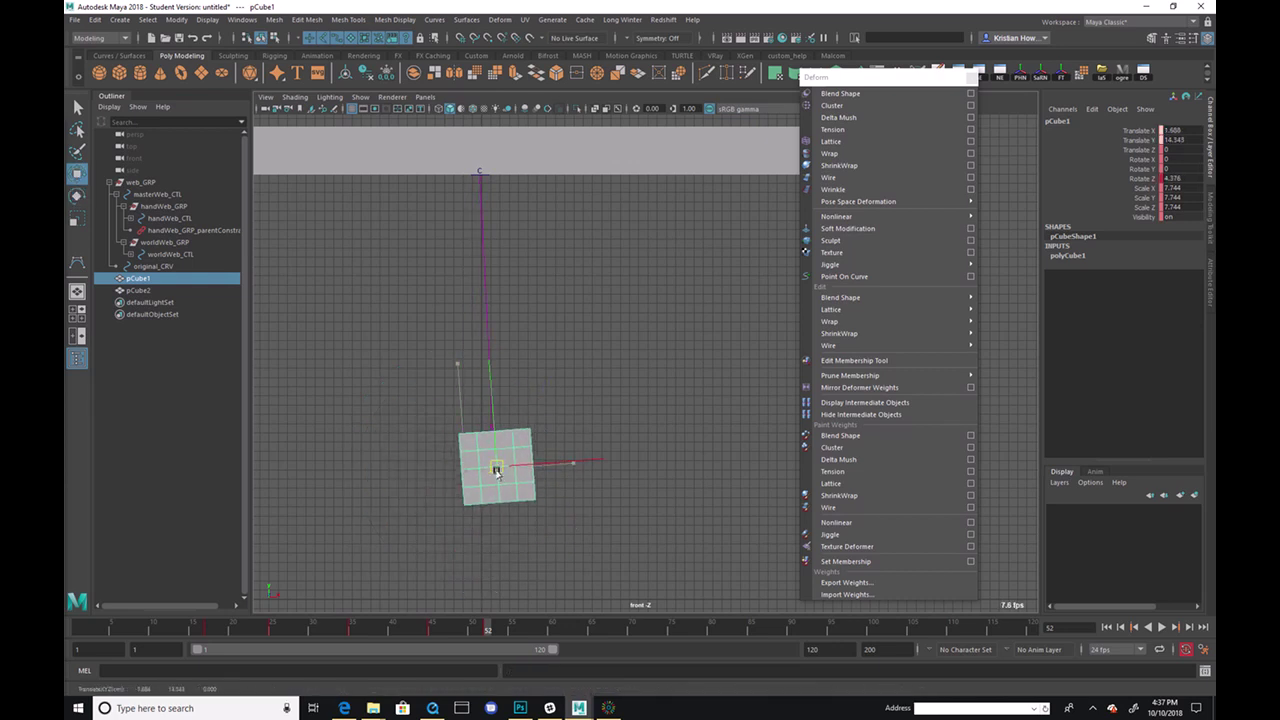
Step: Move pCube1 to about X 5.3, Y 10.1 at frame 60 and to about X 2.9, Y 11.9 at frame 70
drag(481, 633, 510, 655)
click(510, 481)
drag(497, 470, 530, 507)
drag(543, 632, 633, 637)
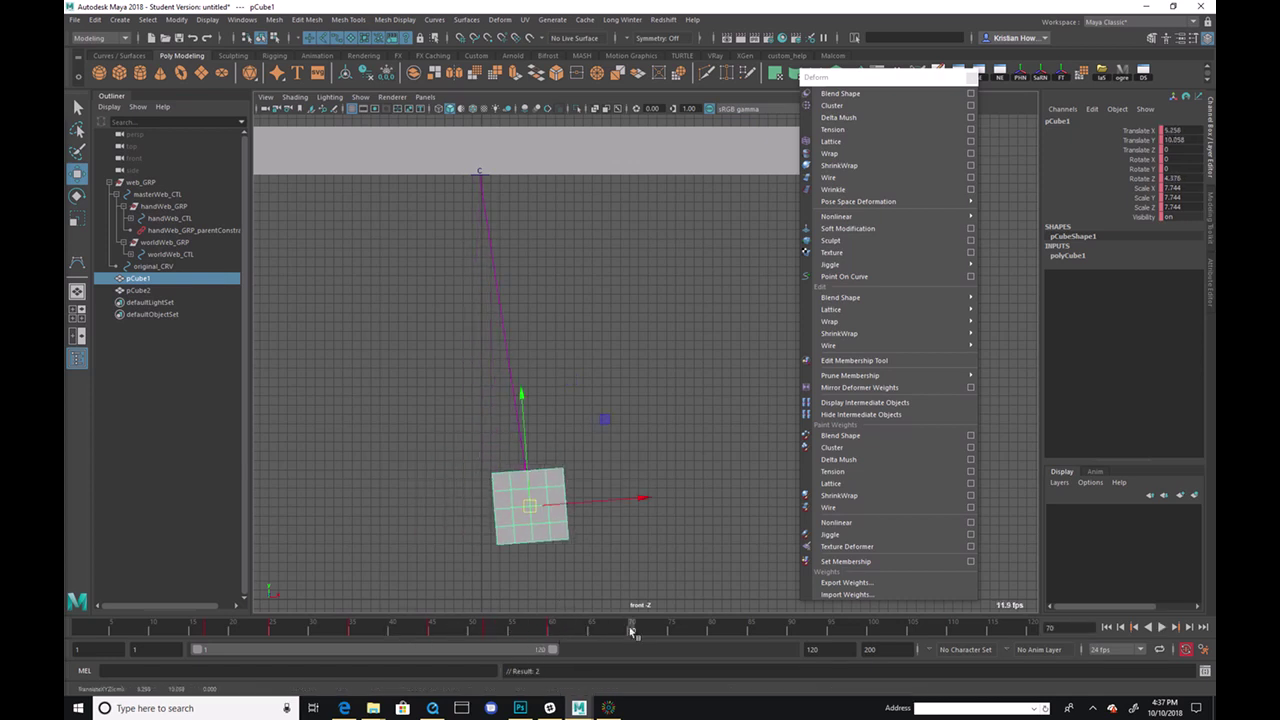
drag(529, 509, 508, 490)
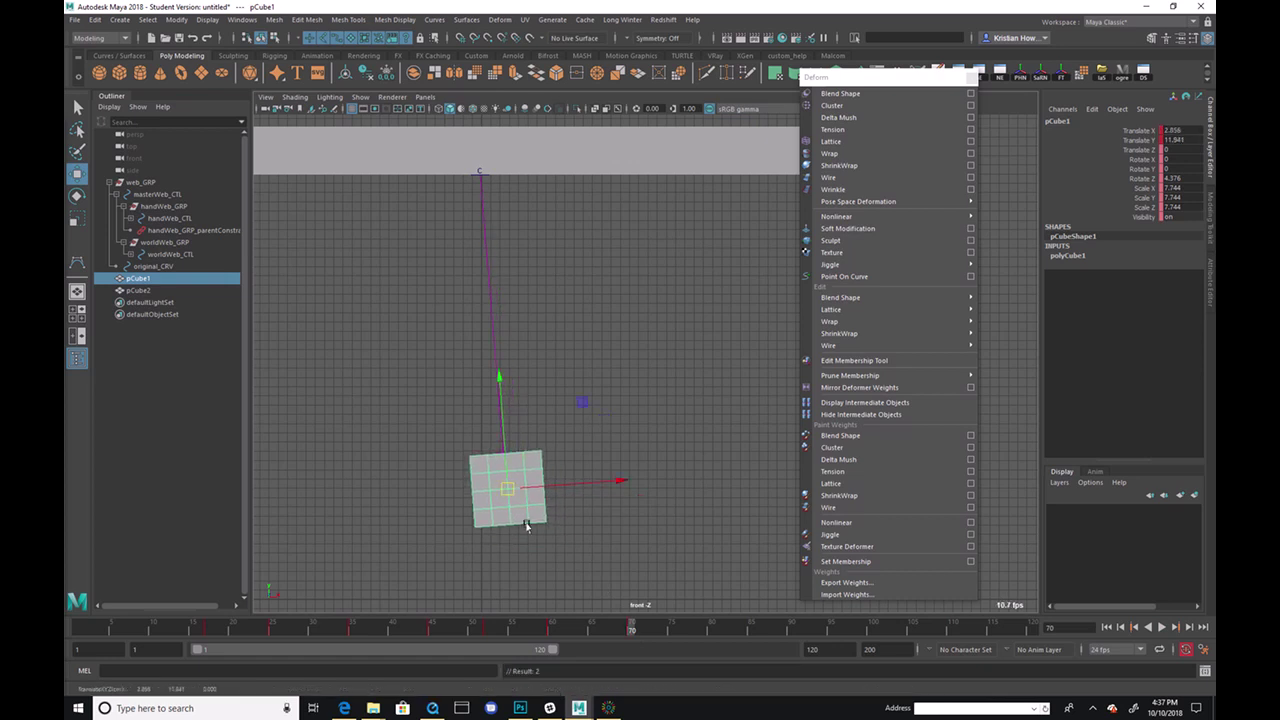
Step: Swing pCube1 to the negative X side of the web at frame 80 and tilt it to follow the web's angle
drag(684, 630, 711, 623)
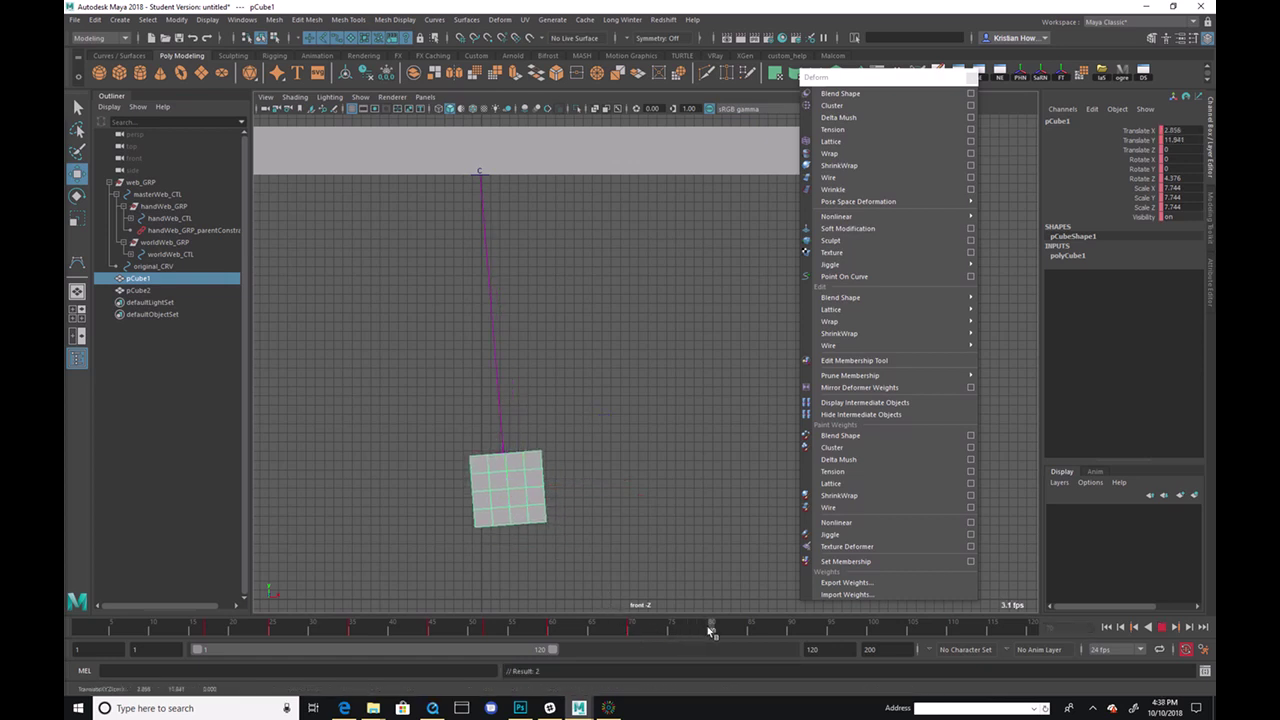
drag(526, 503, 476, 505)
key(e)
drag(535, 448, 543, 480)
key(w)
drag(443, 514, 420, 500)
Step: Adjust pCube1's tilt at frame 70 and reposition it at frame 75, playing back the swing
key(e)
mouse_move(620, 630)
mouse_down()
mouse_move(457, 630)
mouse_move(698, 632)
mouse_move(634, 632)
mouse_up()
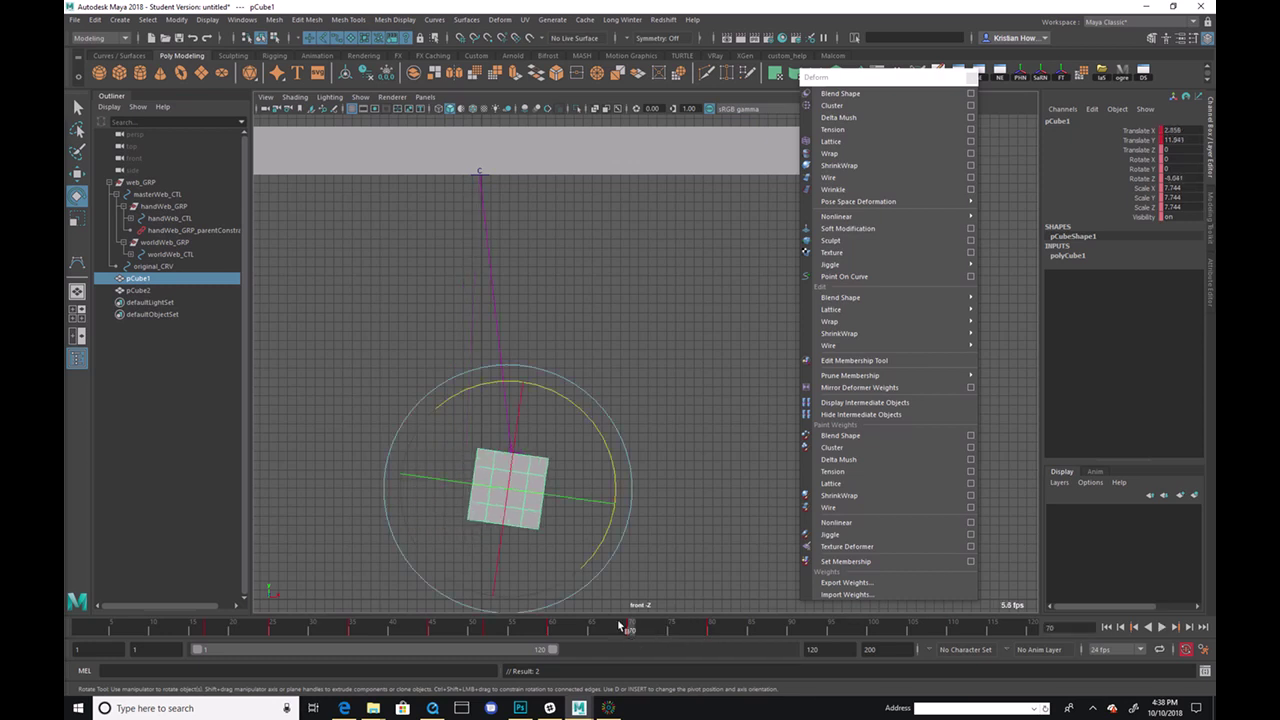
drag(586, 423, 555, 405)
key(alt+v)
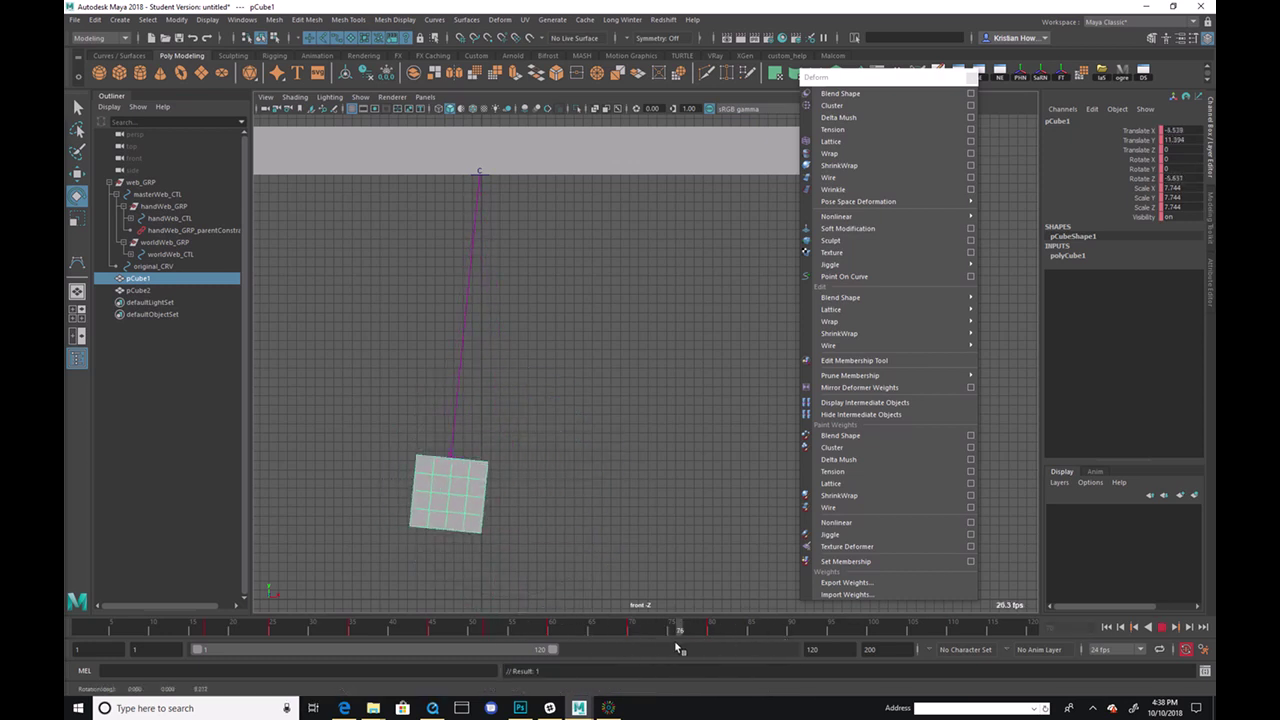
key(alt+v)
key(w)
drag(464, 388, 524, 437)
key(e)
key(alt+v)
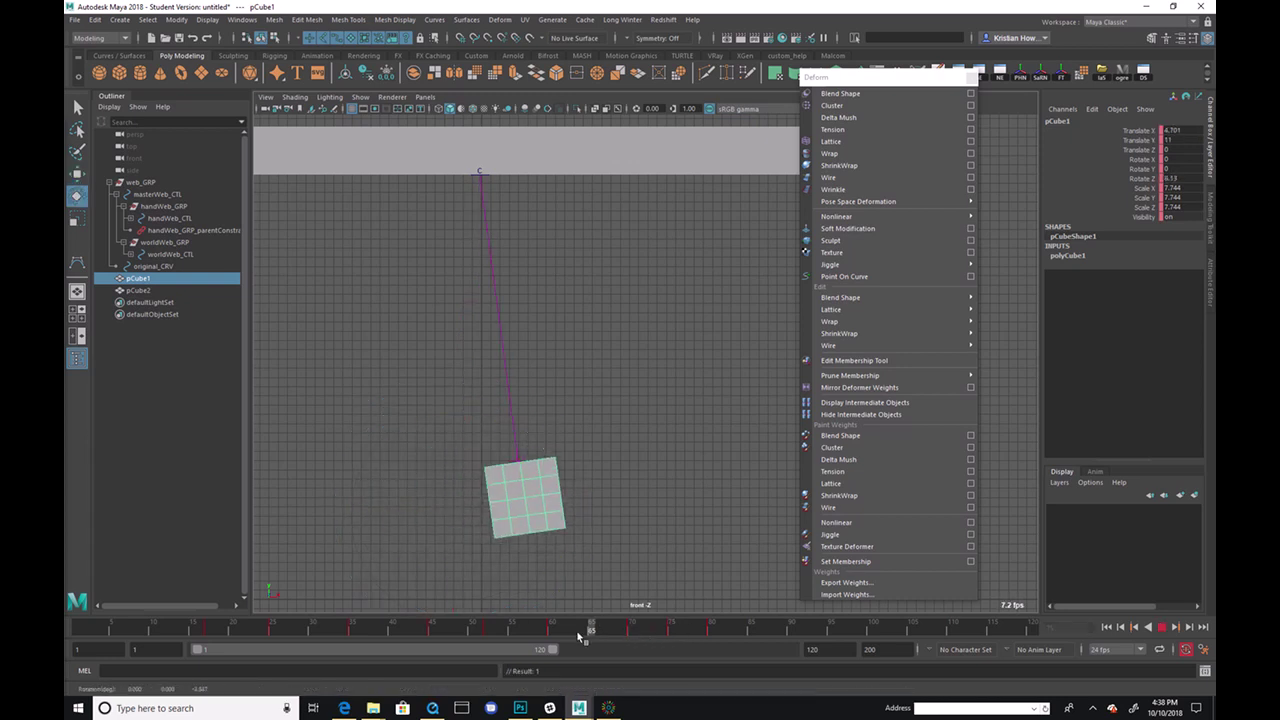
Step: Swing and tilt pCube1 to the positive X side at frame 95, and lower it to about Translate Y 9.03 at frame 87
drag(697, 648, 769, 630)
key(s)
click(830, 630)
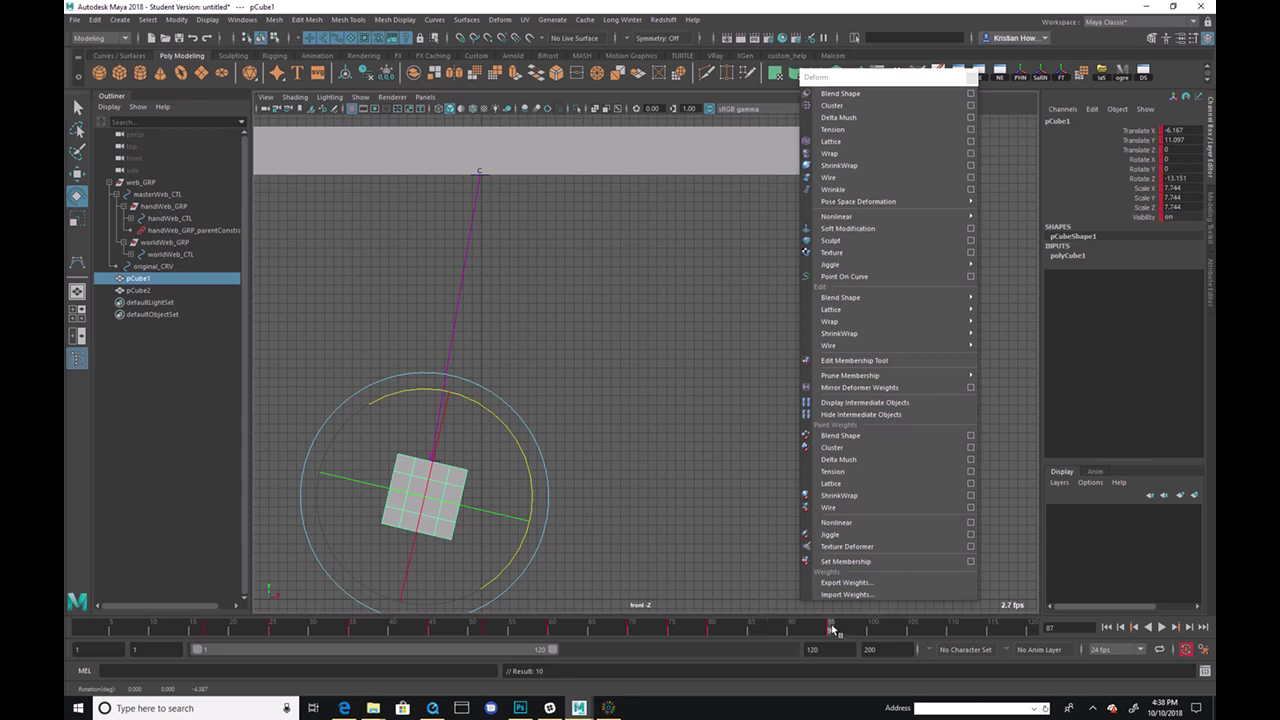
drag(531, 449, 483, 437)
key(w)
drag(424, 494, 541, 496)
click(769, 628)
drag(477, 386, 478, 410)
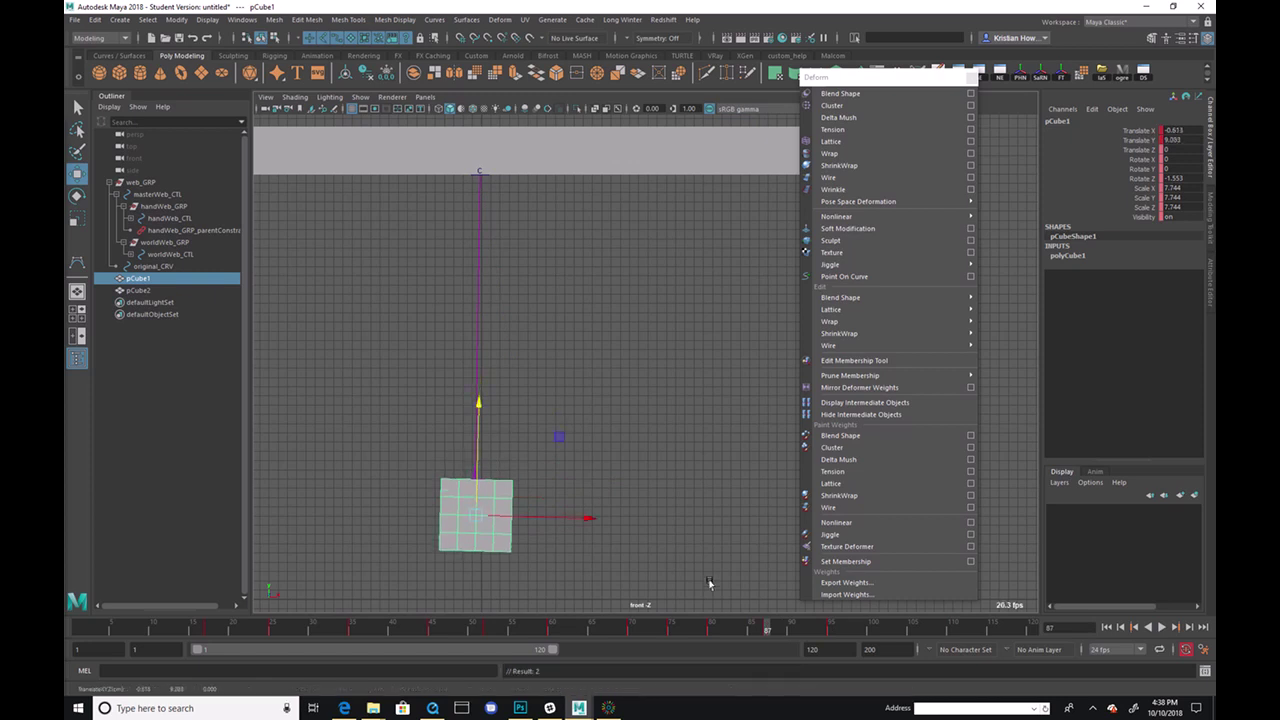
Step: Move the Deform panel aside, bring up the Dope Sheet for pCube1's keys, and play back the swing
drag(729, 625, 703, 648)
drag(850, 77, 980, 93)
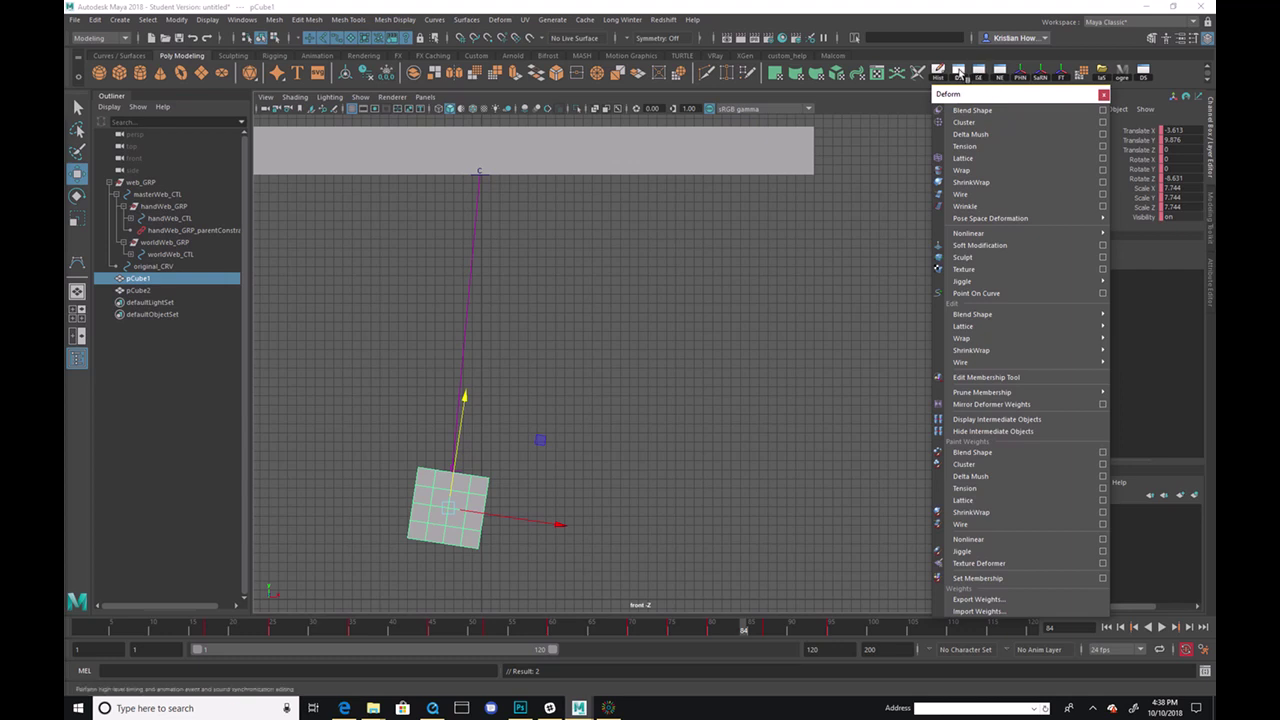
drag(64, 150, 886, 93)
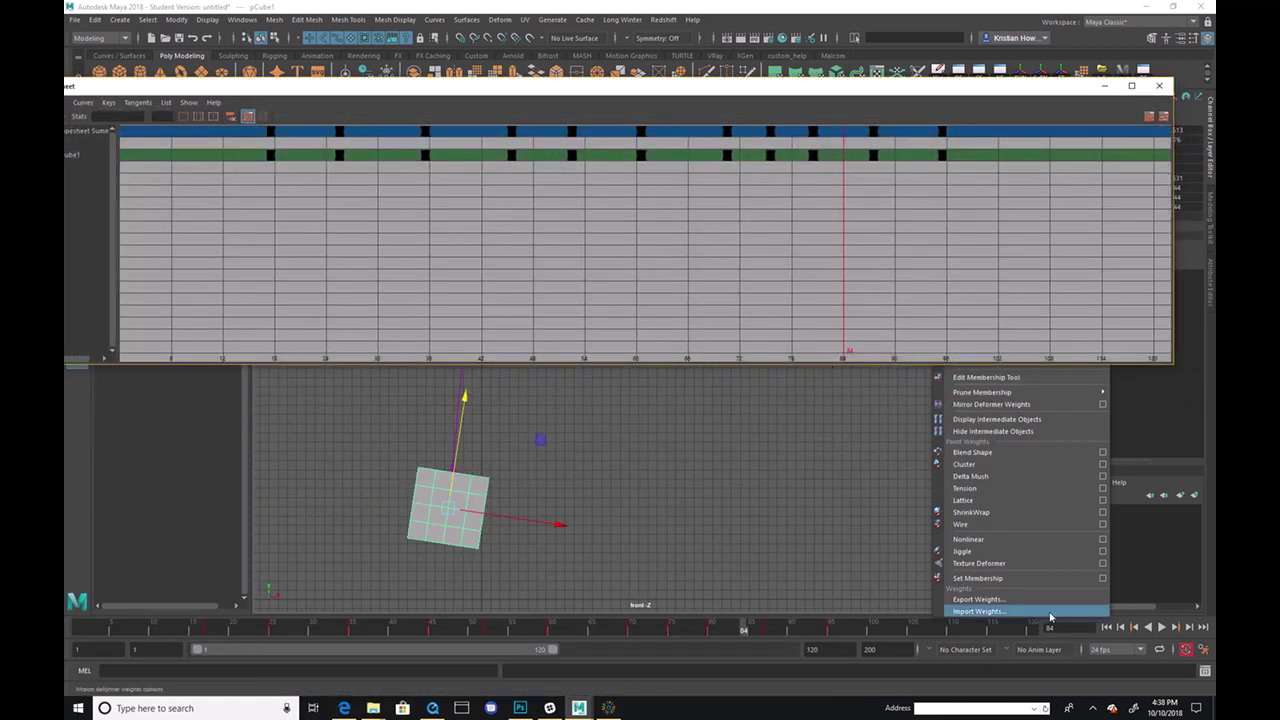
click(1161, 627)
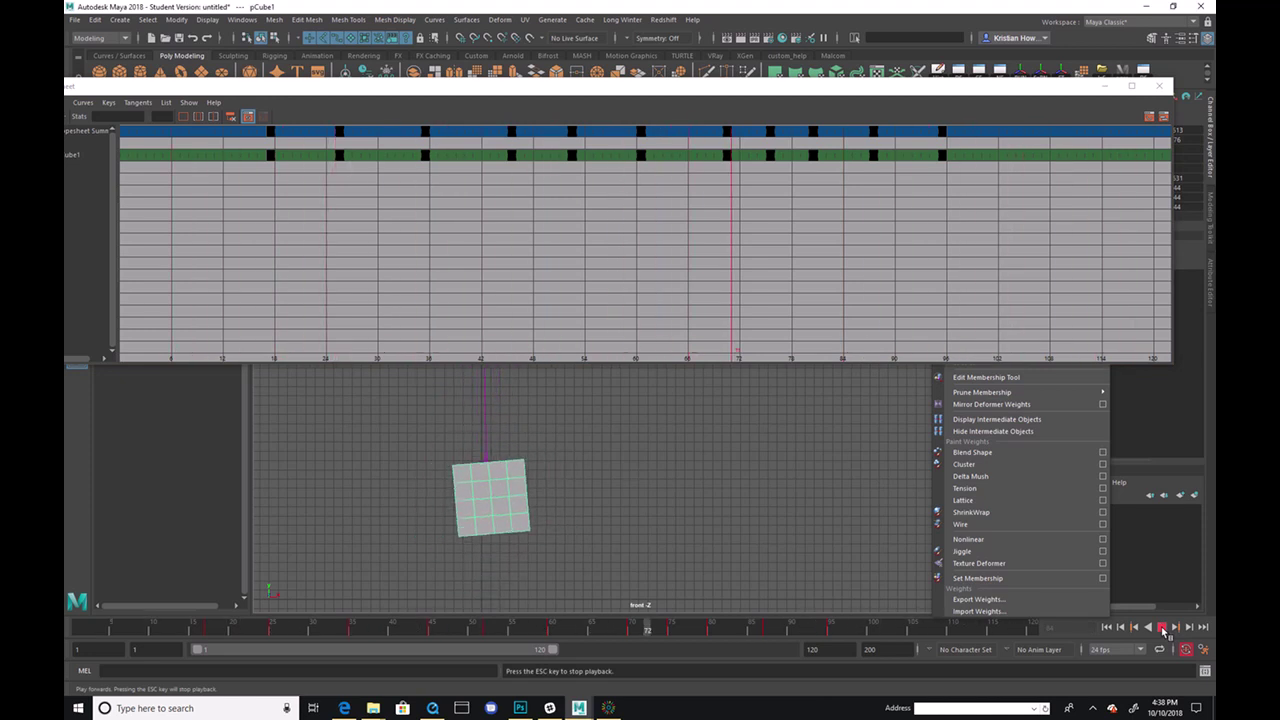
click(1161, 627)
Step: Retime pCube1's last four keys in the Dope Sheet to frames 81, 90, 99 and 108
mouse_move(703, 628)
mouse_down()
mouse_move(663, 628)
mouse_move(703, 628)
mouse_up()
drag(747, 135, 1043, 214)
middle_drag(785, 186, 813, 185)
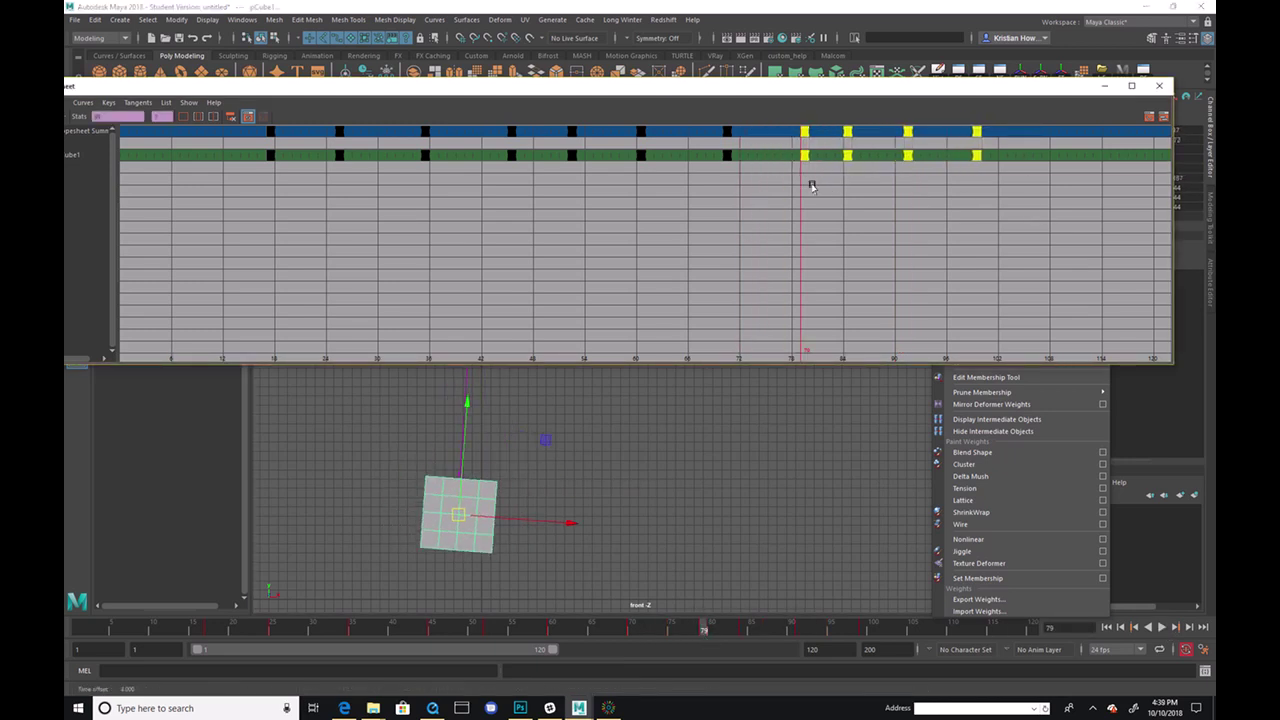
middle_drag(960, 194, 986, 195)
drag(826, 137, 960, 181)
shift+click(803, 138)
middle_drag(896, 195, 913, 194)
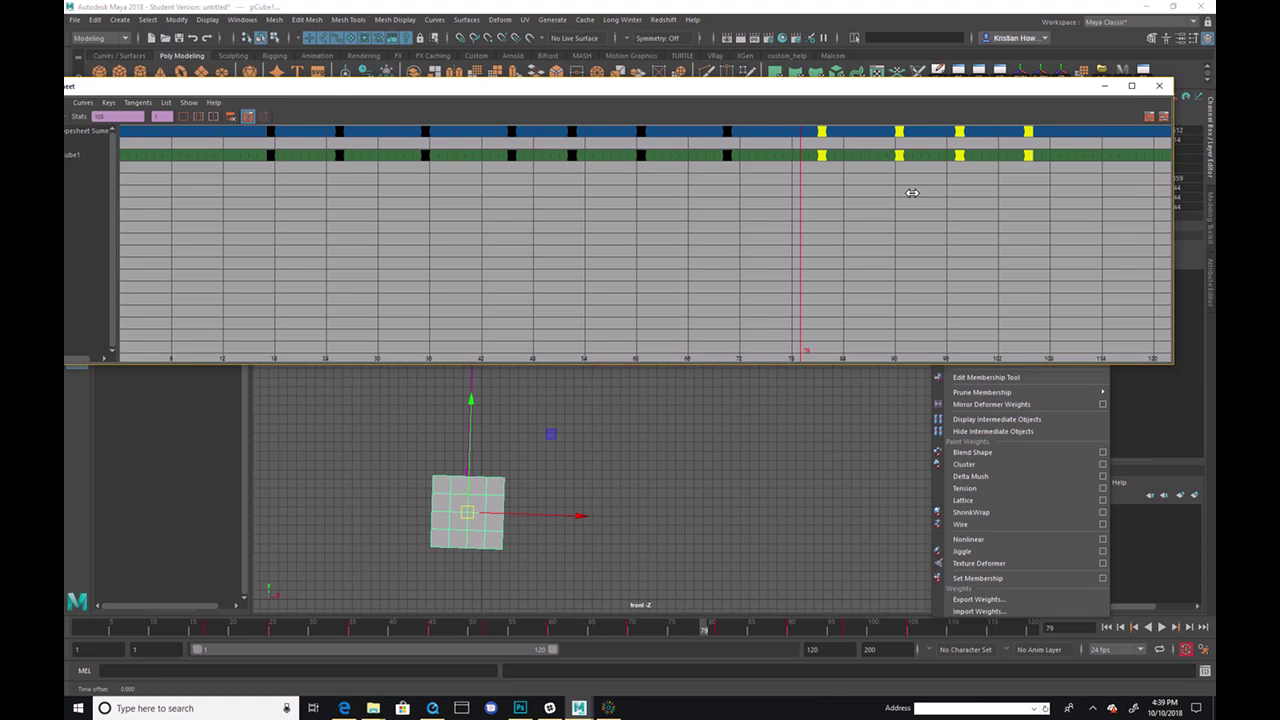
drag(946, 136, 1000, 206)
middle_drag(1000, 206, 1012, 204)
drag(1030, 128, 1049, 177)
middle_drag(1049, 177, 1057, 179)
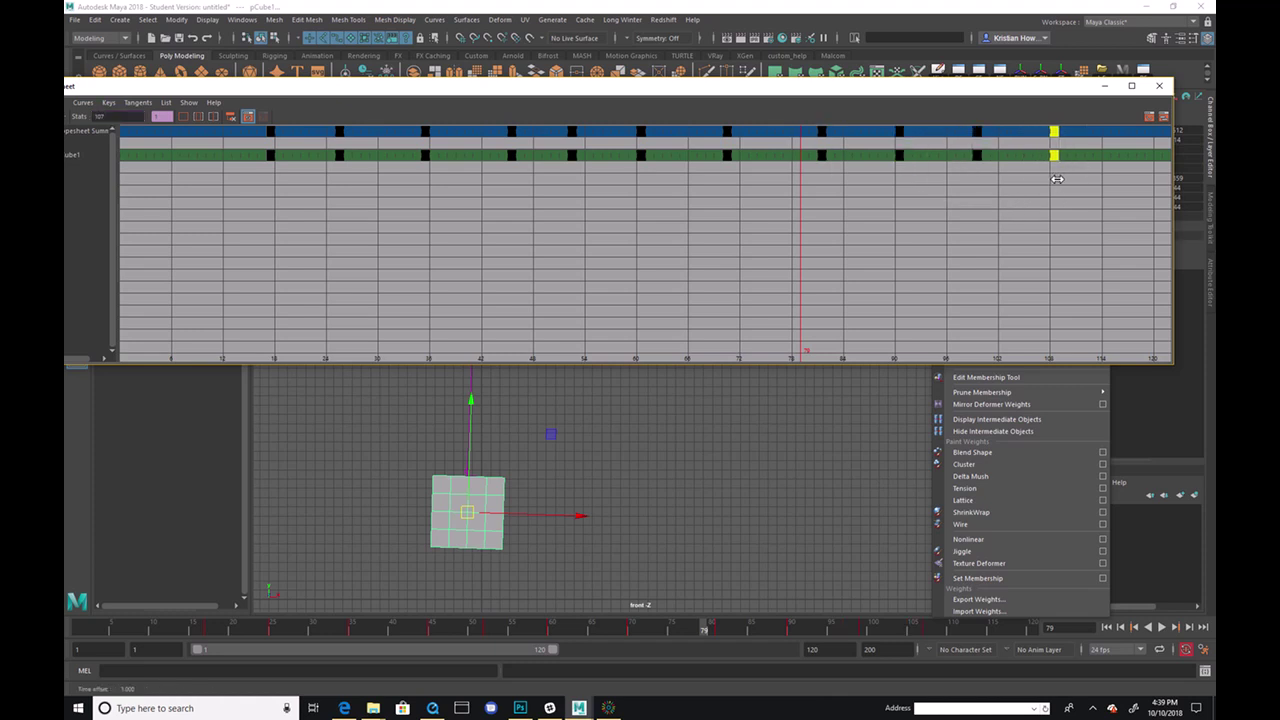
Step: Review the retimed swing, and spread pCube1's last four keys further apart to frames 83, 94, 106 and 117
drag(705, 622, 431, 628)
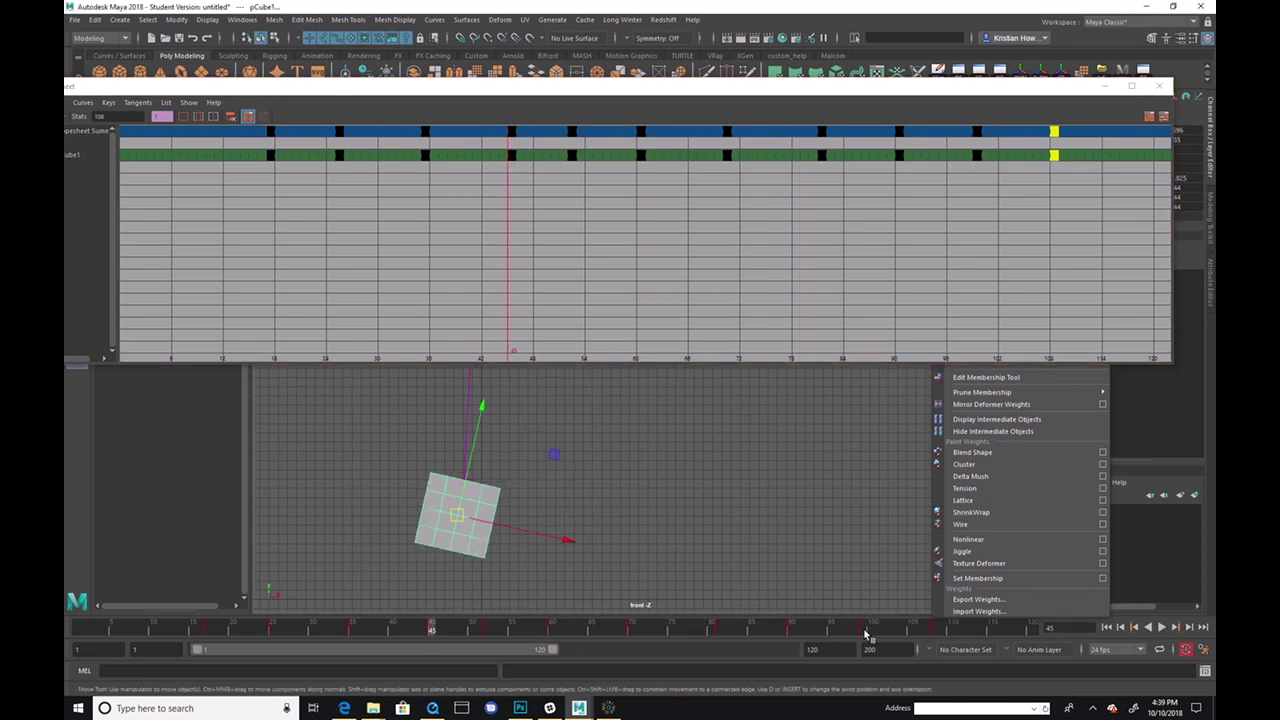
click(1160, 627)
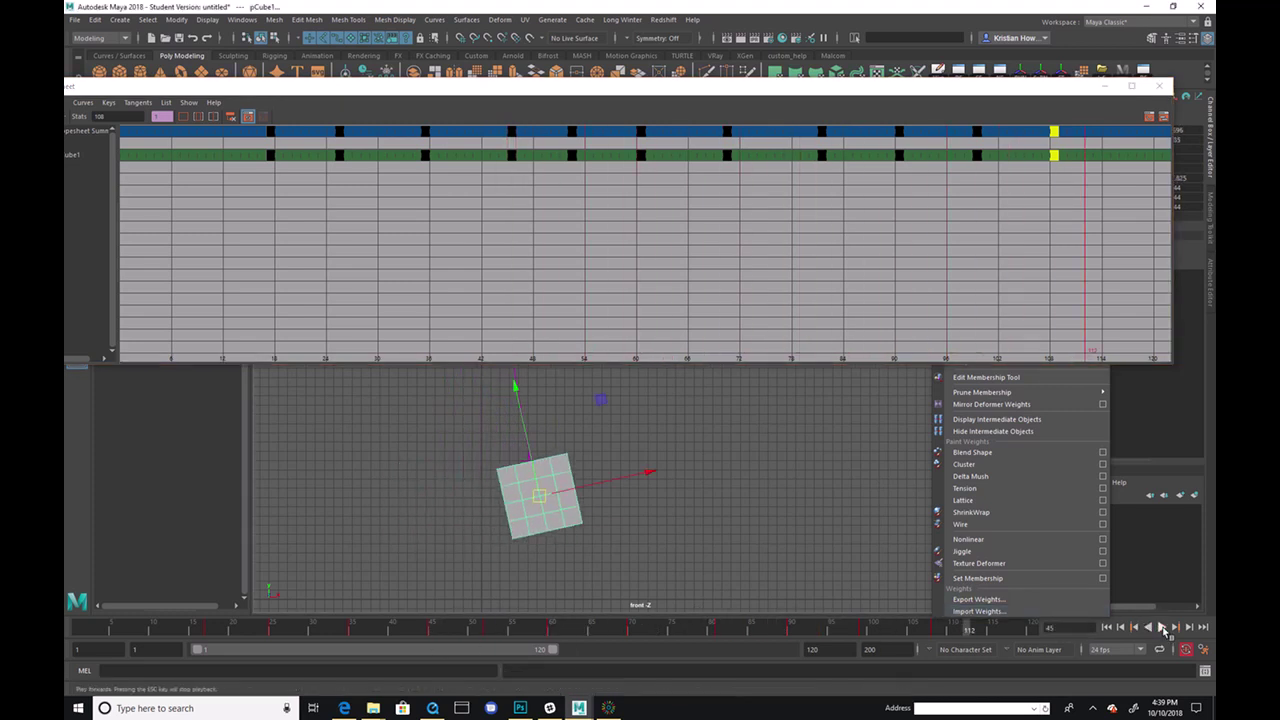
click(789, 628)
drag(789, 630, 870, 627)
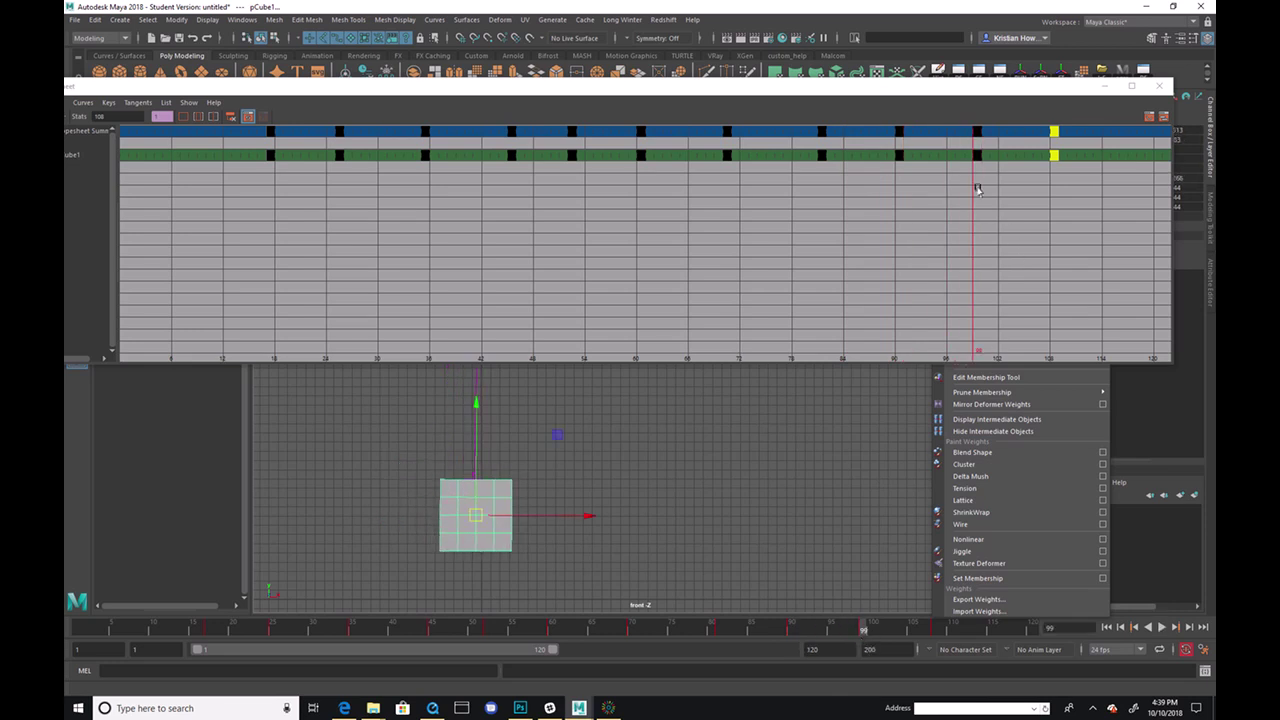
drag(1054, 155, 1139, 197)
drag(953, 162, 944, 221)
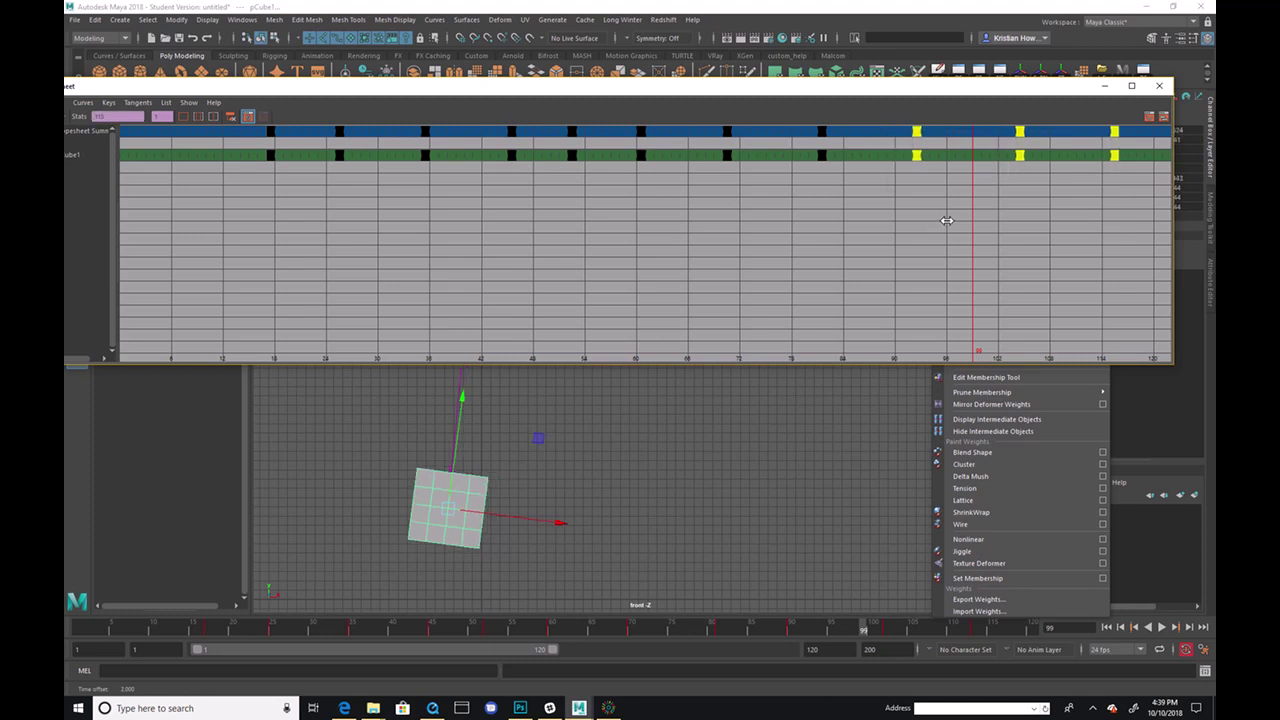
shift+drag(828, 146, 1106, 226)
drag(918, 218, 935, 218)
Step: Set the playback range's end to frame 117 and play back the swing
click(1161, 627)
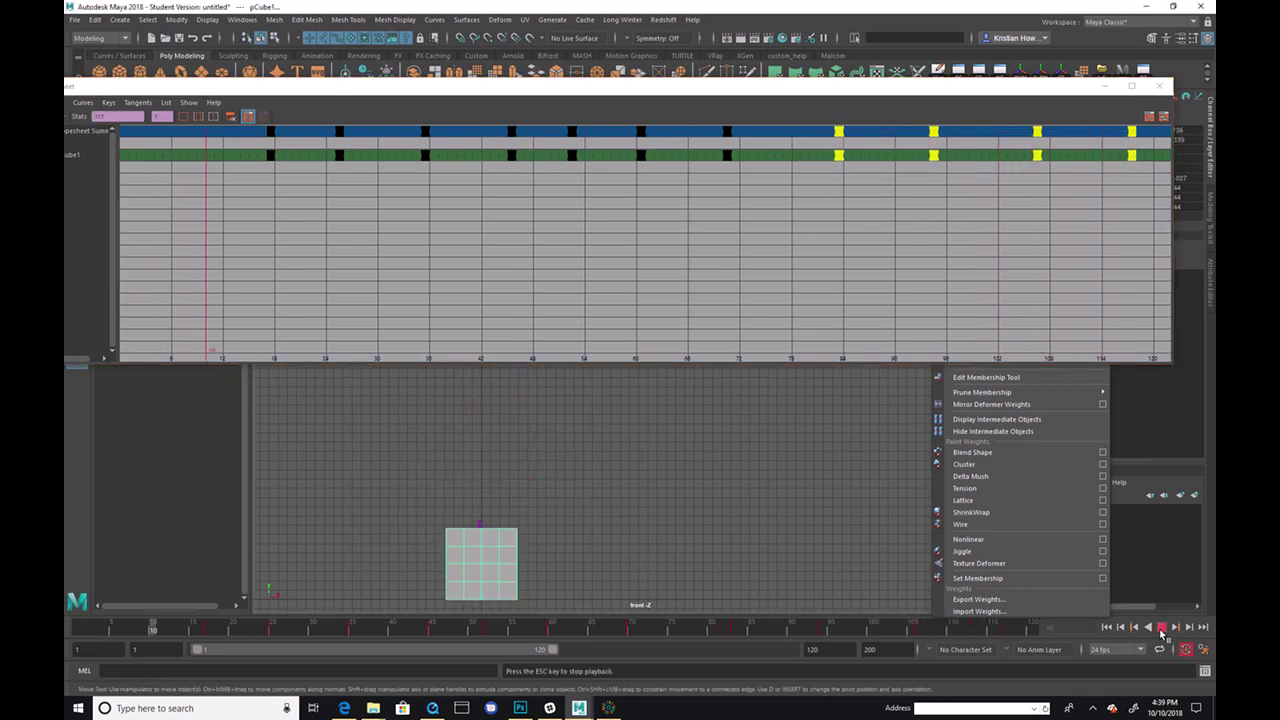
click(837, 648)
text(117)
key(Return)
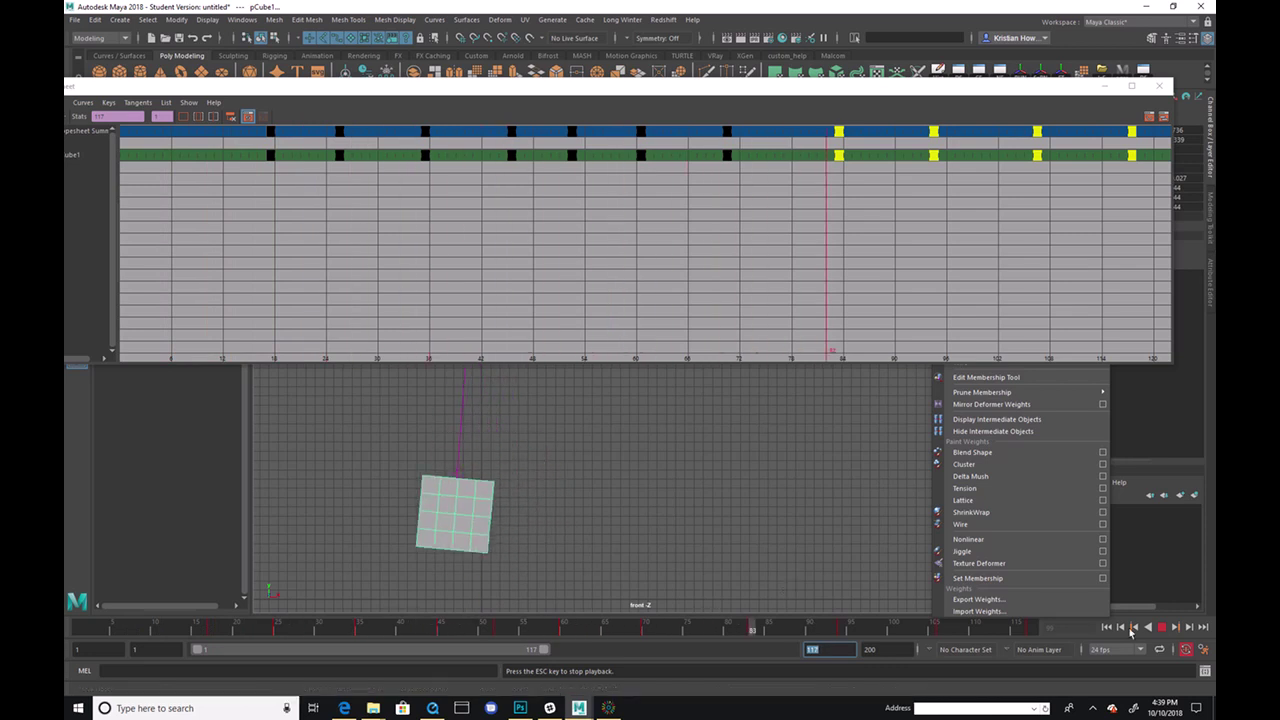
click(1162, 627)
Step: Lower and rotate pCube1 at frame 45, and rotate it at frame 52 to about -9.3 in X and 13.5 in Z
drag(313, 634, 440, 640)
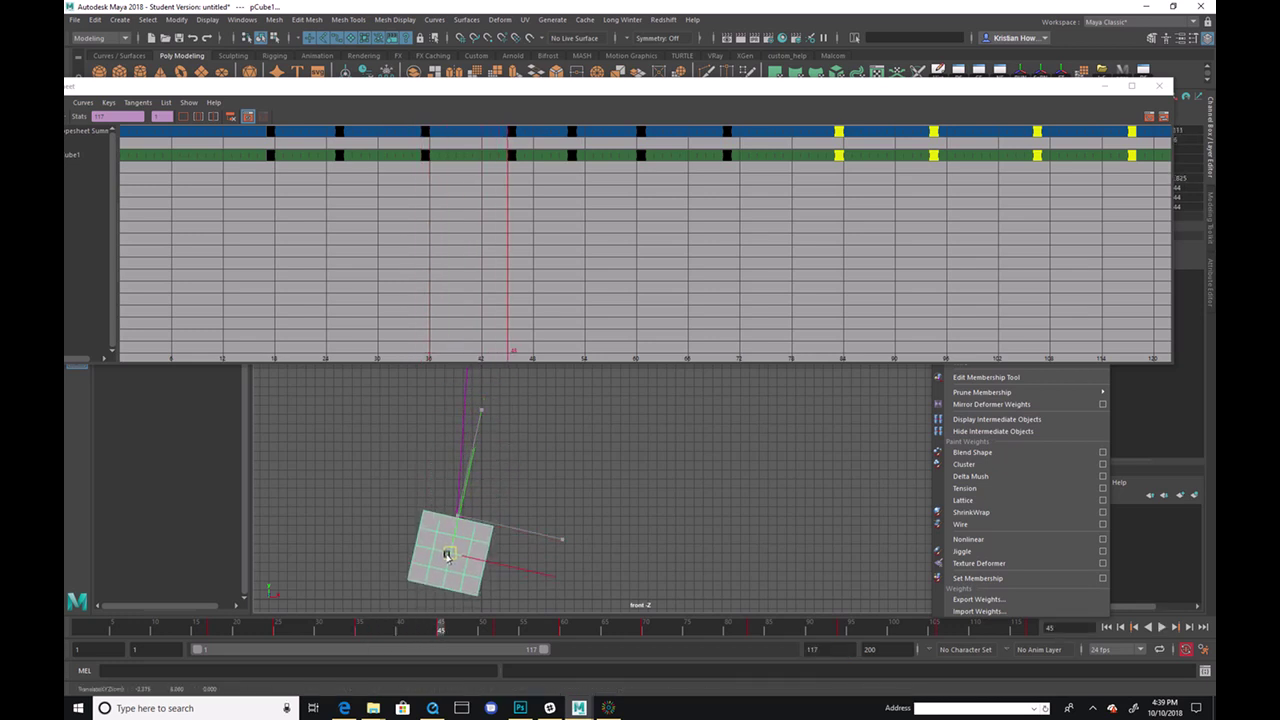
key(e)
drag(460, 521, 457, 528)
drag(443, 632, 498, 650)
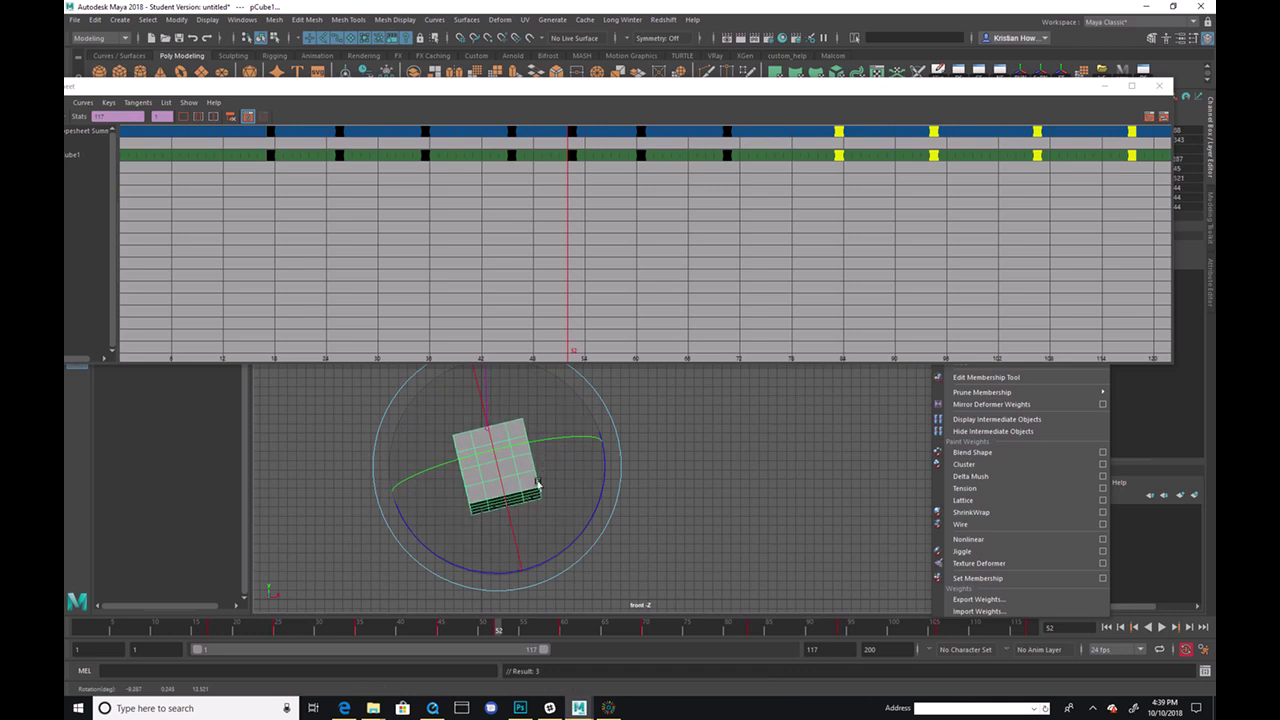
key(w)
Step: Lower pCube1 to about Translate Y 7.9 at frame 60 and play back the swing
drag(498, 632, 563, 635)
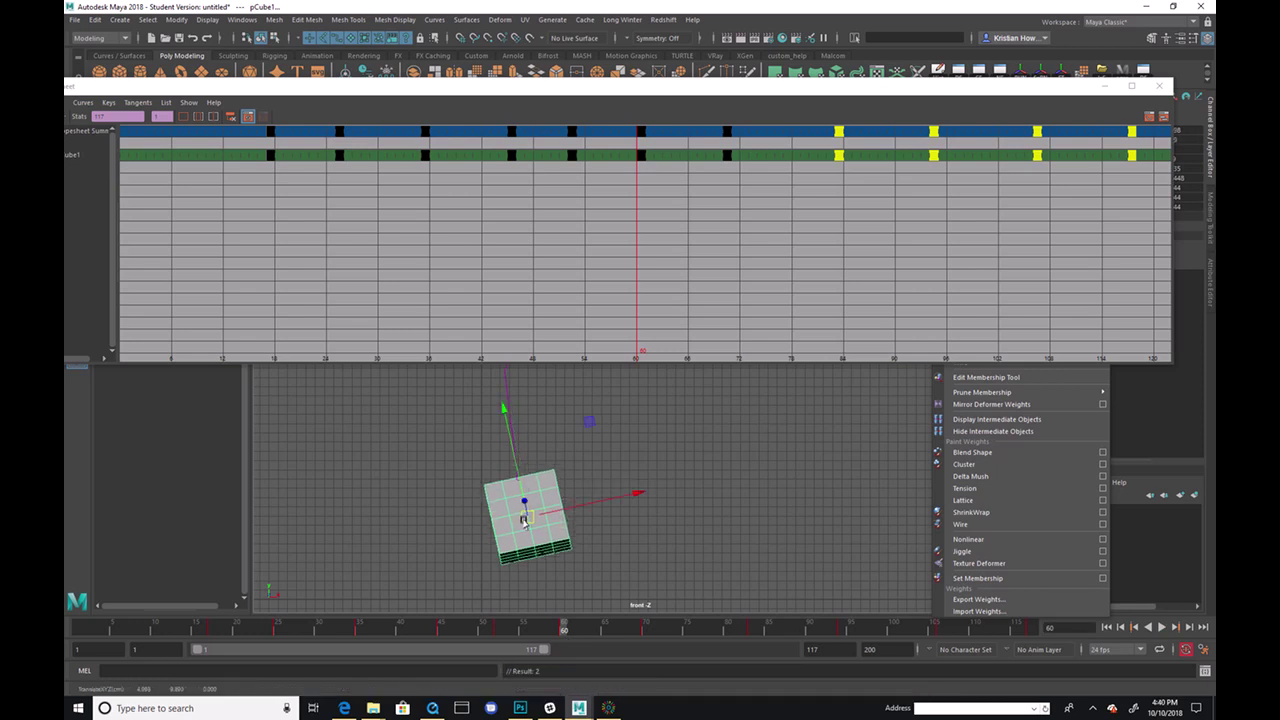
drag(523, 520, 533, 533)
drag(555, 632, 1060, 645)
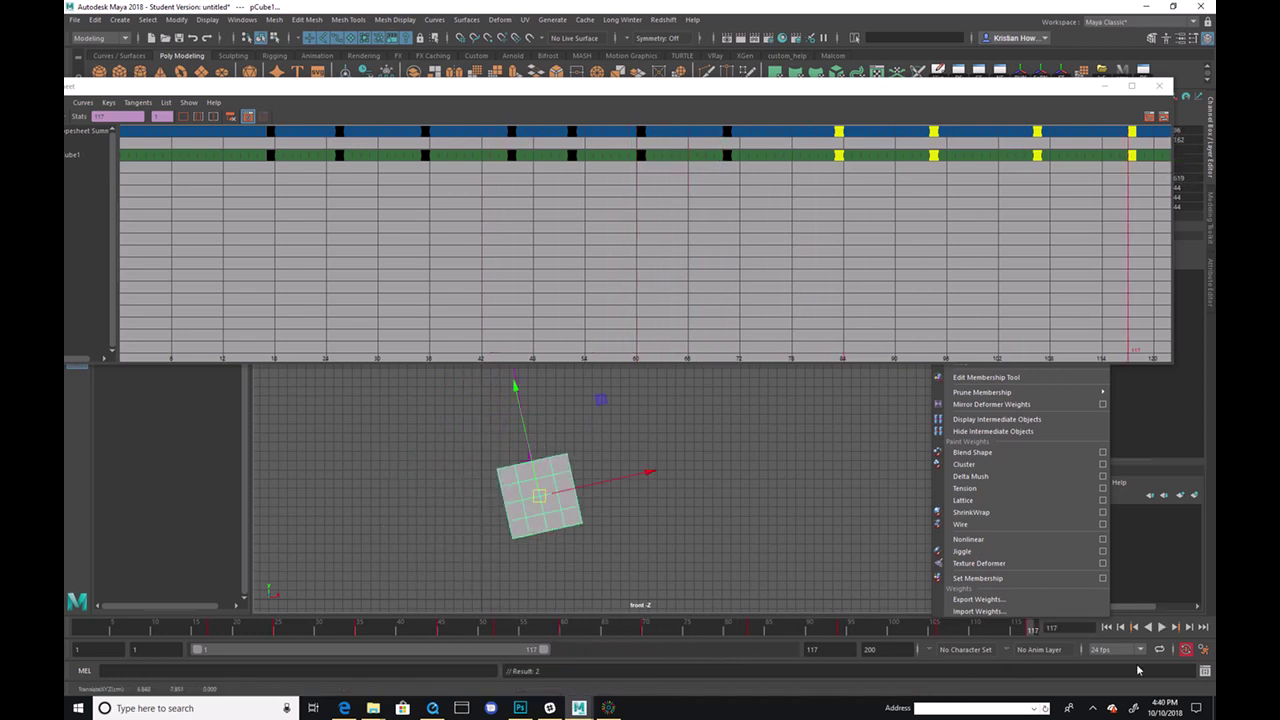
click(1175, 627)
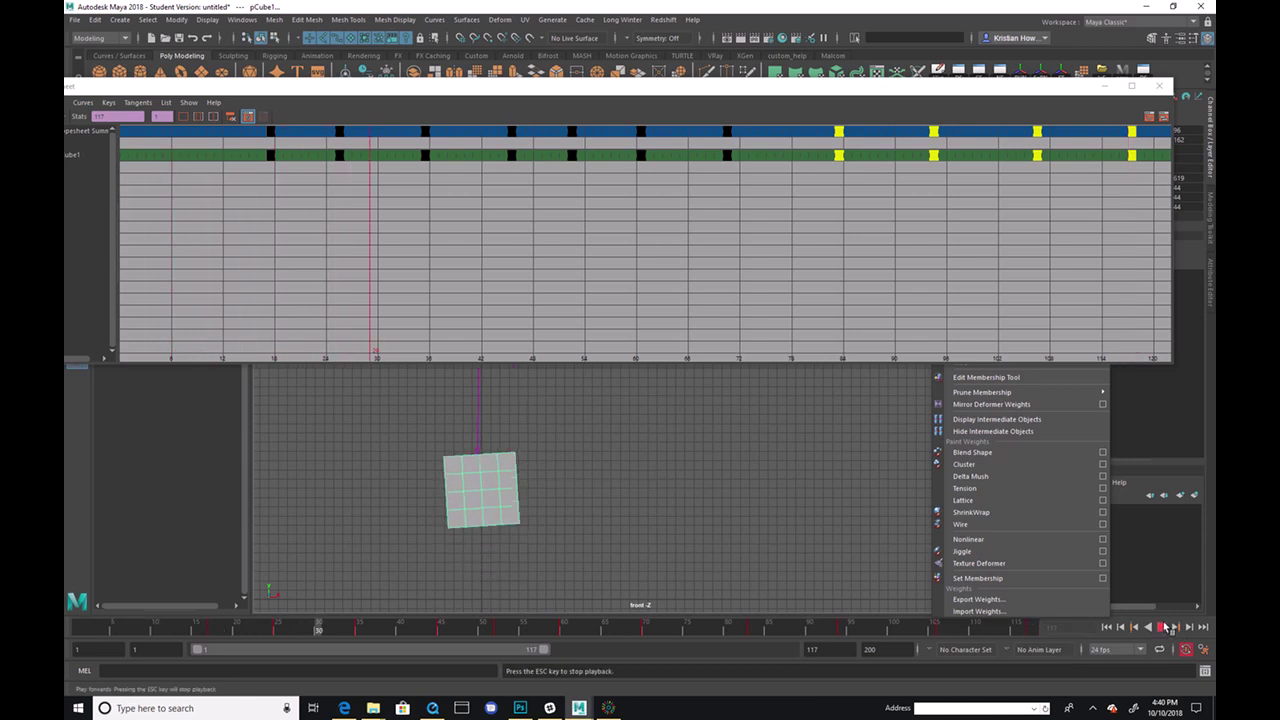
click(1165, 627)
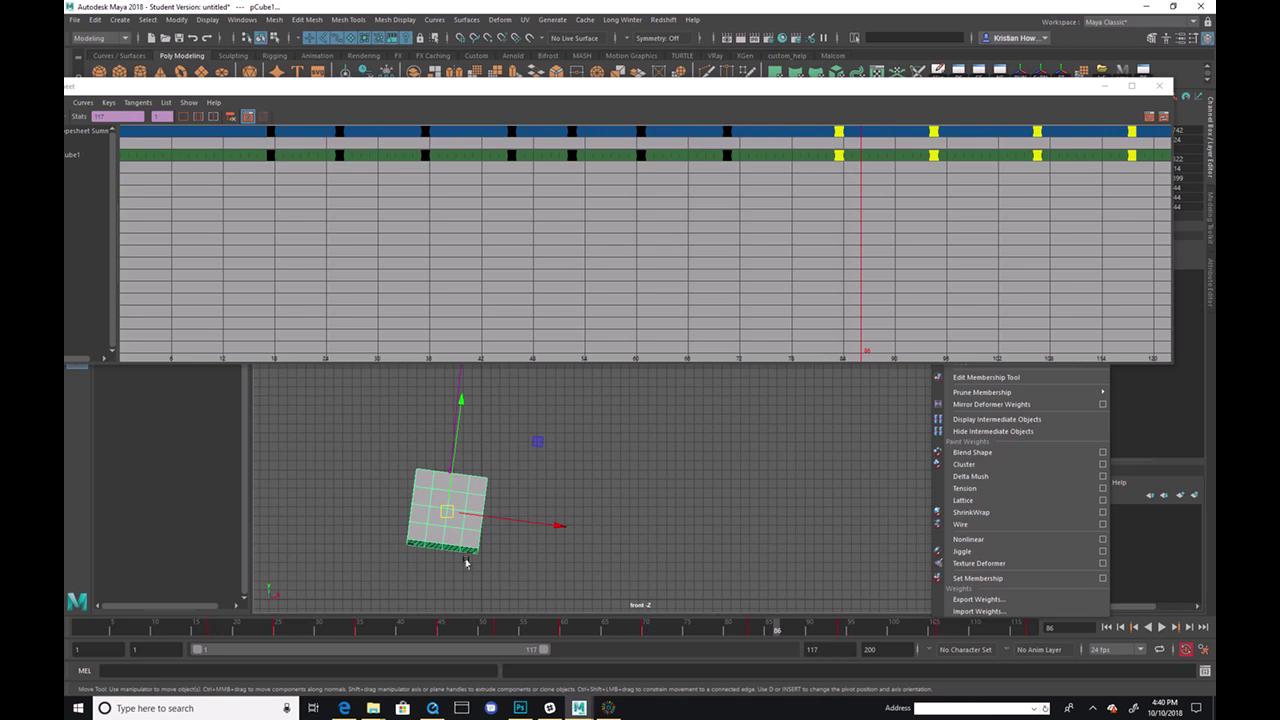
Step: Put the Dope Sheet away and show only pCube1's Translate Y curve in the Graph Editor
click(466, 628)
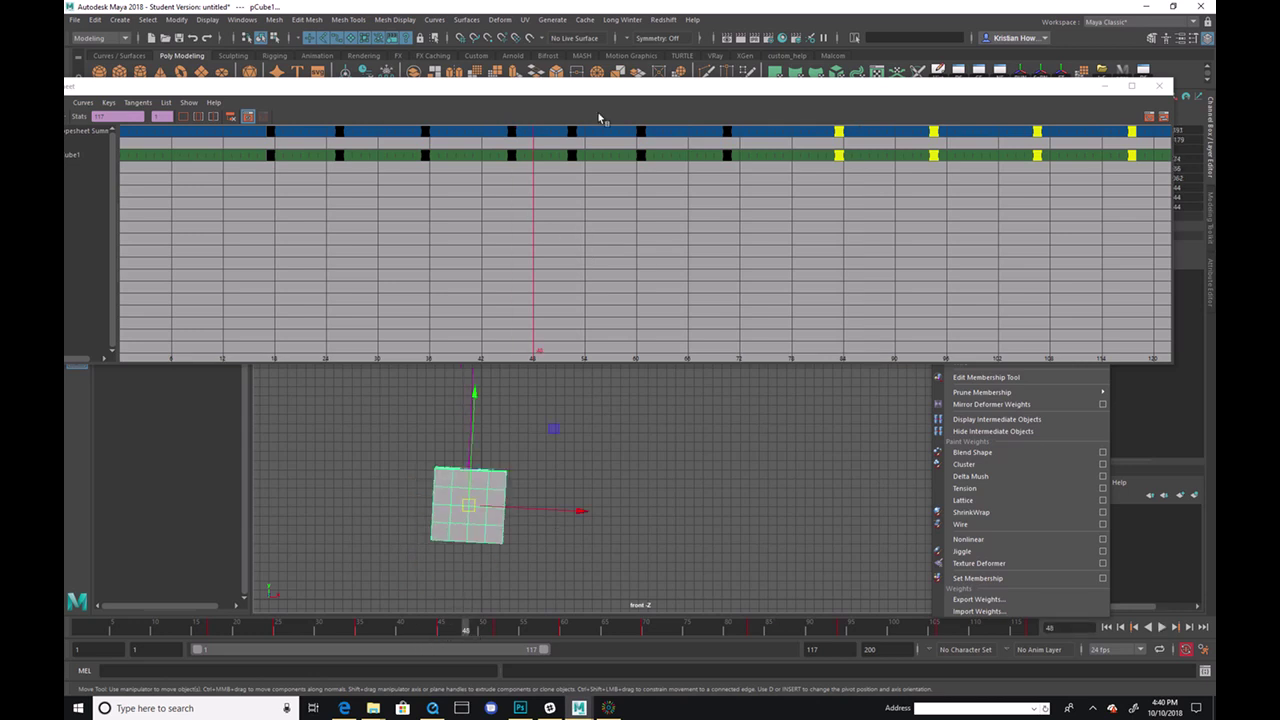
click(1159, 85)
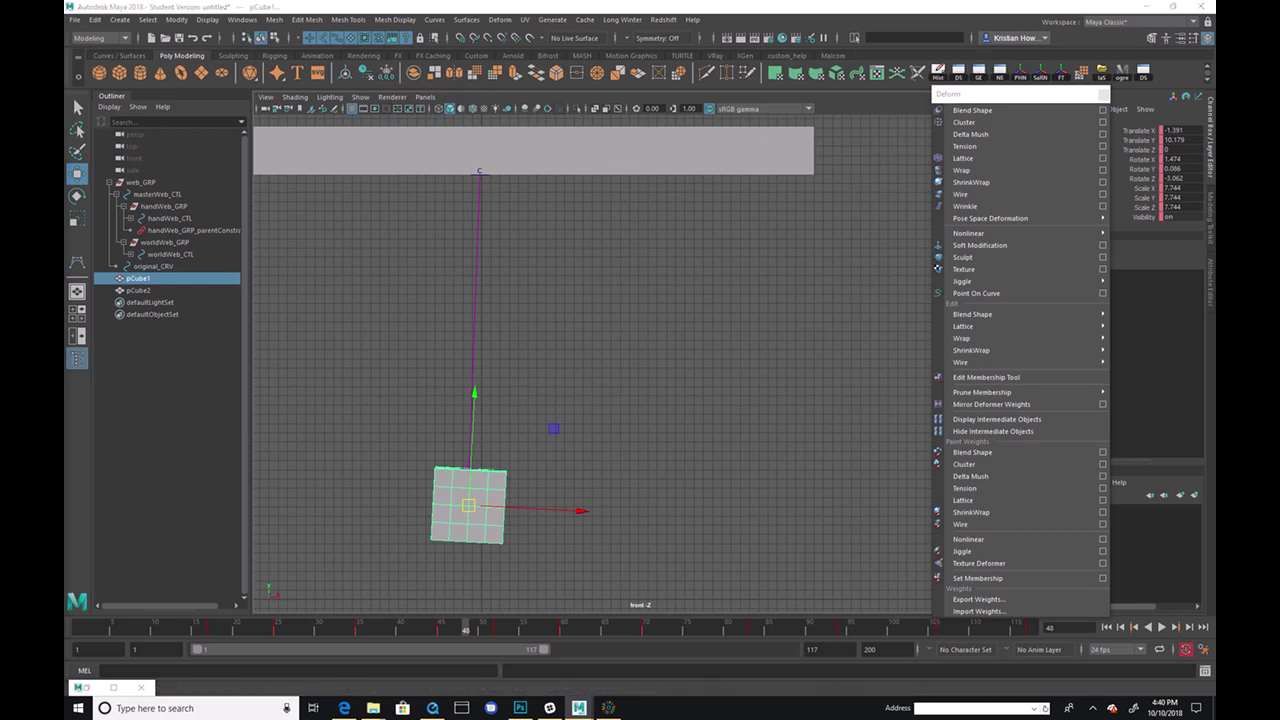
click(978, 72)
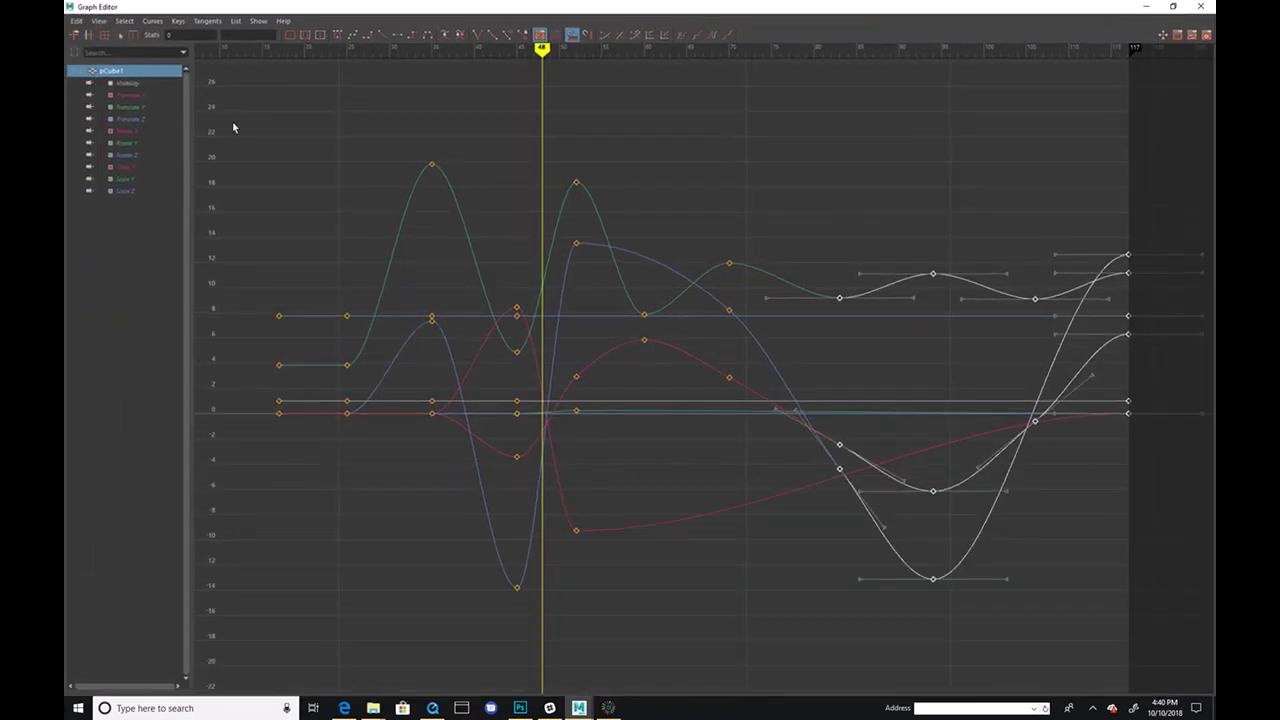
click(140, 106)
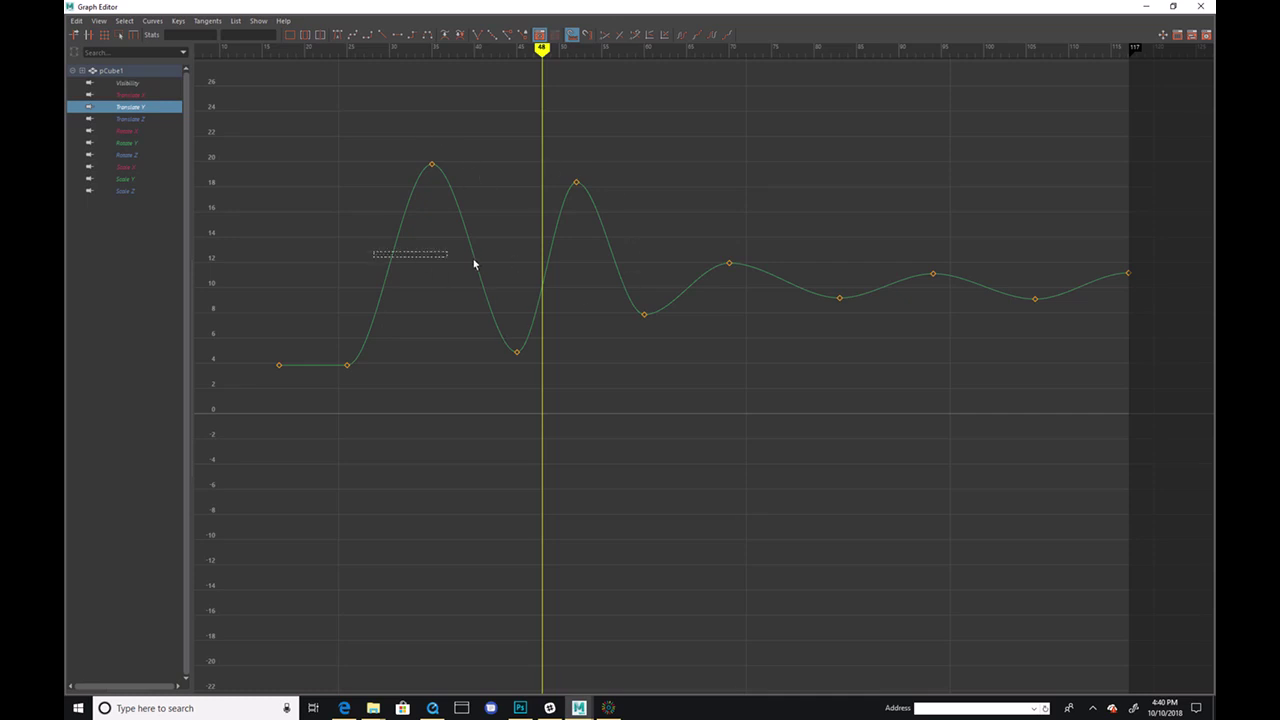
Step: Convert all keys of the Translate Y curve to weighted tangents and free their tangent weights
drag(375, 251, 422, 260)
right_click(604, 79)
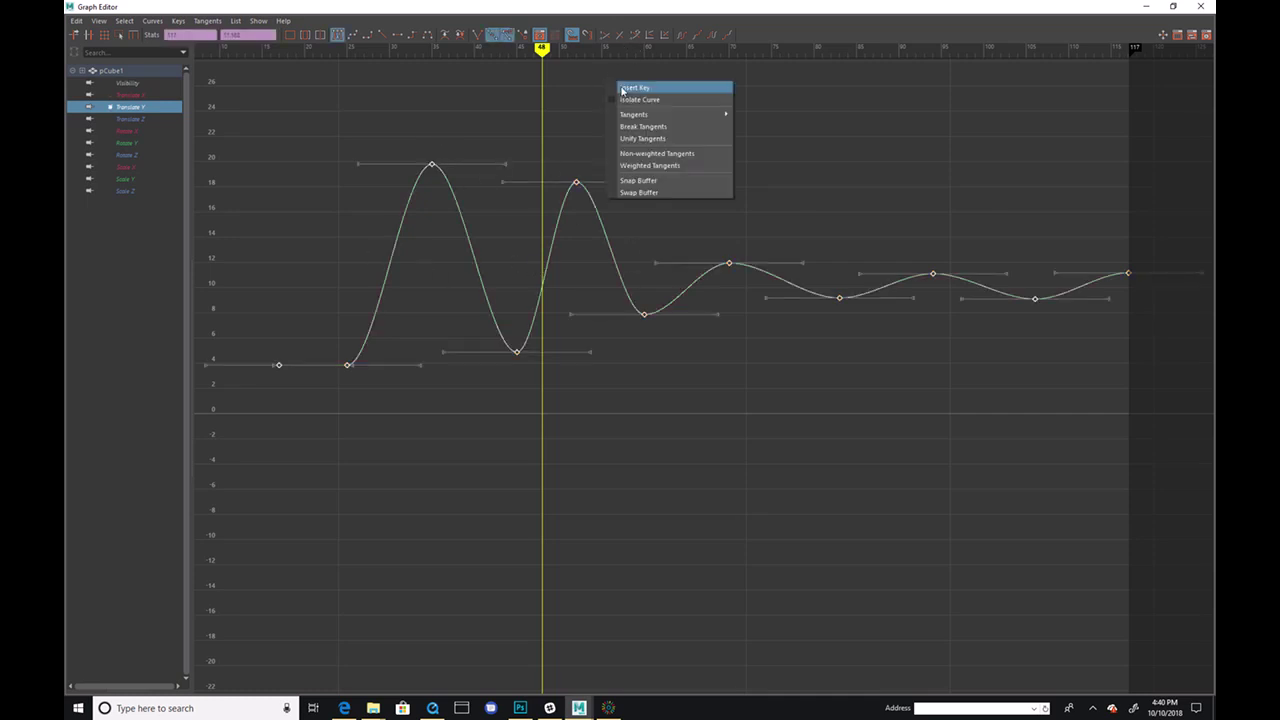
click(689, 165)
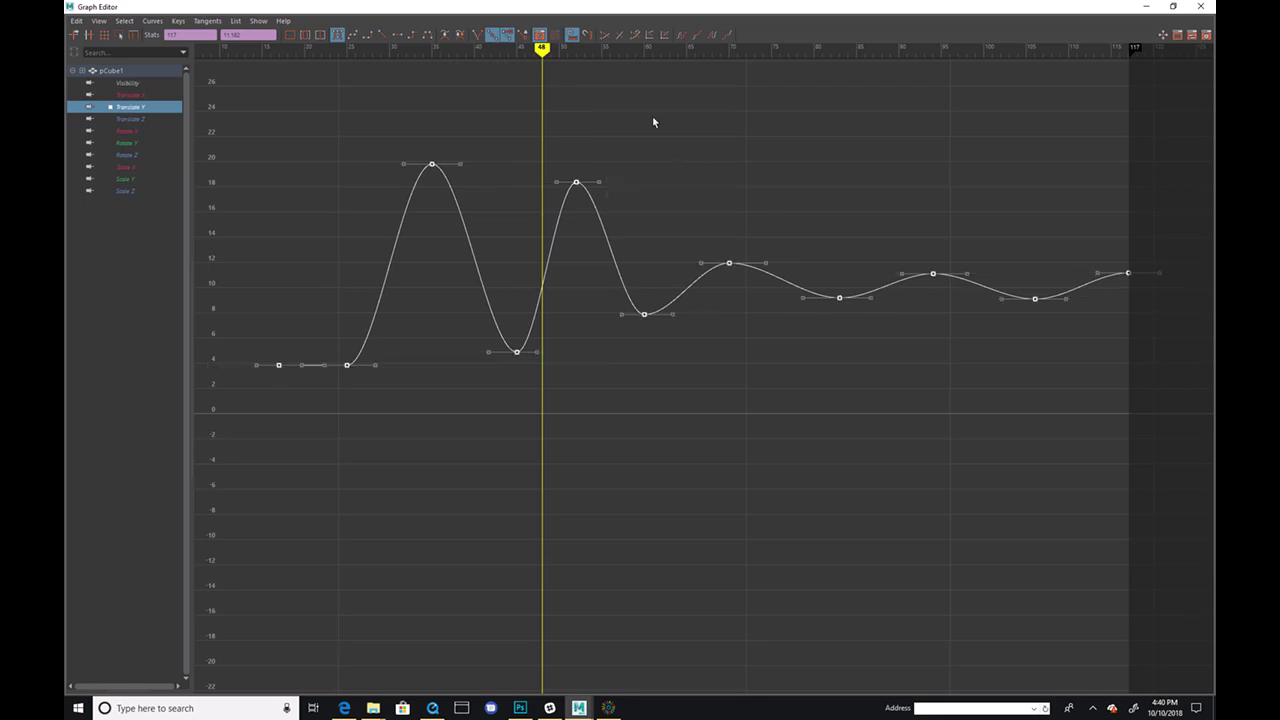
click(479, 36)
Step: Lengthen the tangents at the Translate Y peaks on frames 35, 52, 70 and 94 to round them
click(456, 158)
middle_drag(480, 177, 511, 177)
click(576, 182)
middle_drag(628, 201, 674, 195)
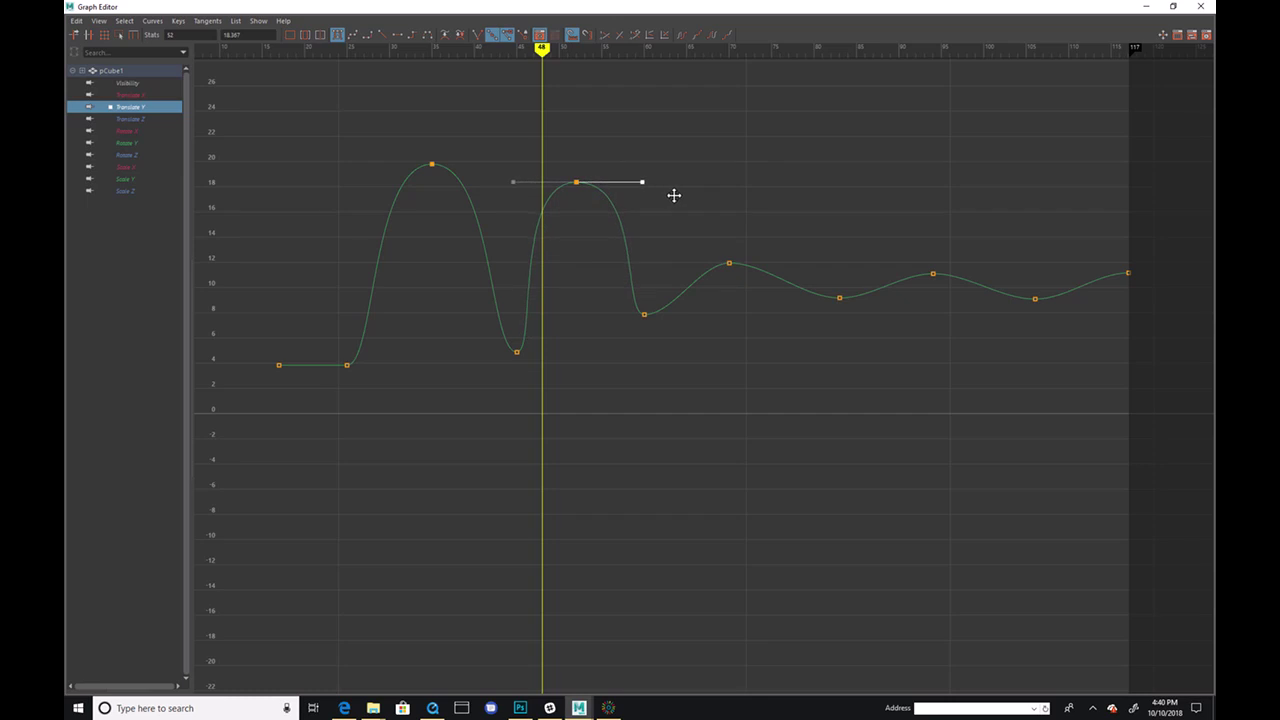
click(729, 263)
middle_drag(791, 283, 817, 283)
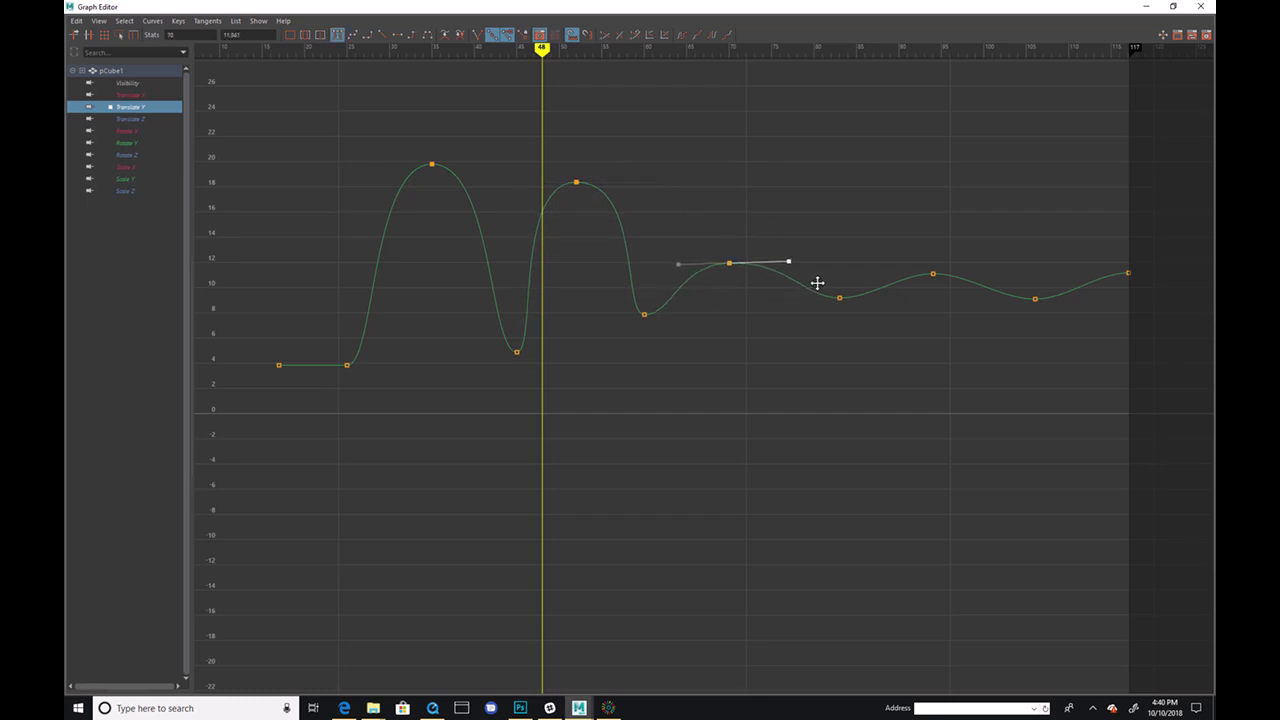
click(933, 273)
middle_drag(978, 300, 1005, 296)
Step: Lengthen the tangents at the Translate Y troughs on frames 83 and 106, and lower the frame 83 key to about 8.4
click(840, 308)
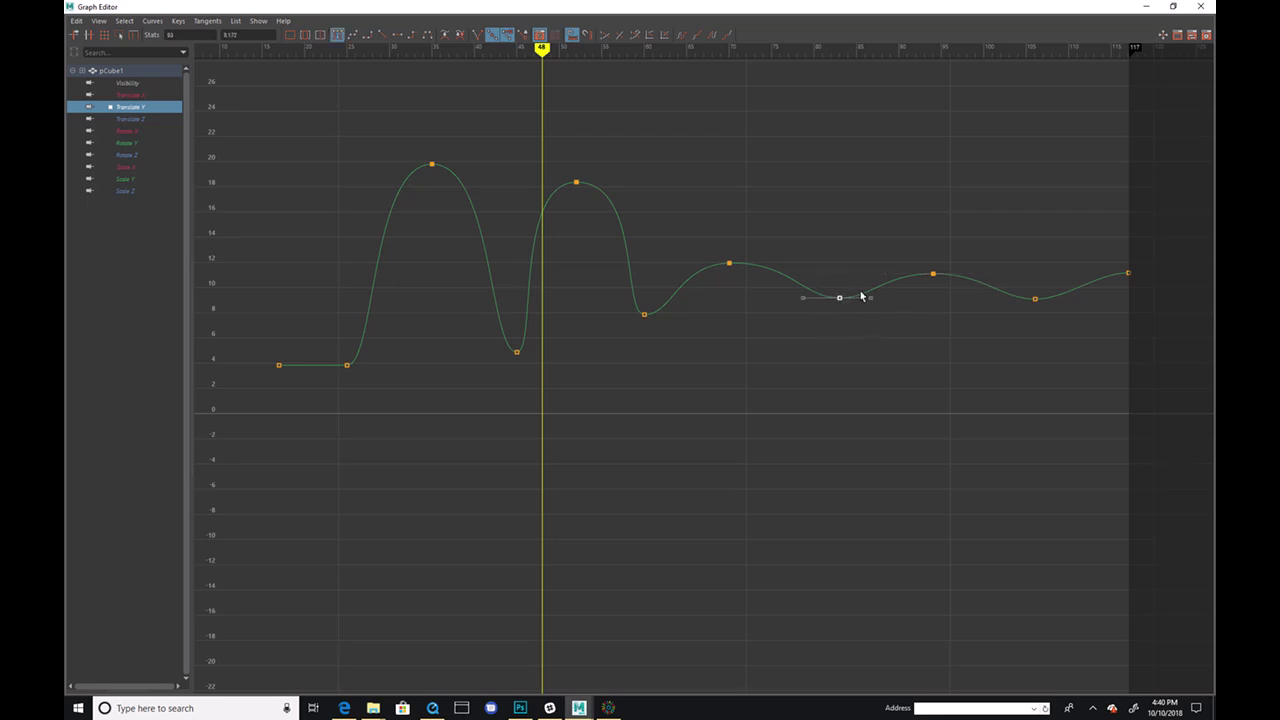
drag(849, 294, 899, 316)
click(905, 321)
drag(827, 289, 867, 298)
middle_drag(867, 298, 893, 311)
drag(1048, 325, 1009, 273)
middle_drag(1006, 317, 996, 318)
drag(826, 285, 870, 310)
middle_drag(857, 249, 861, 258)
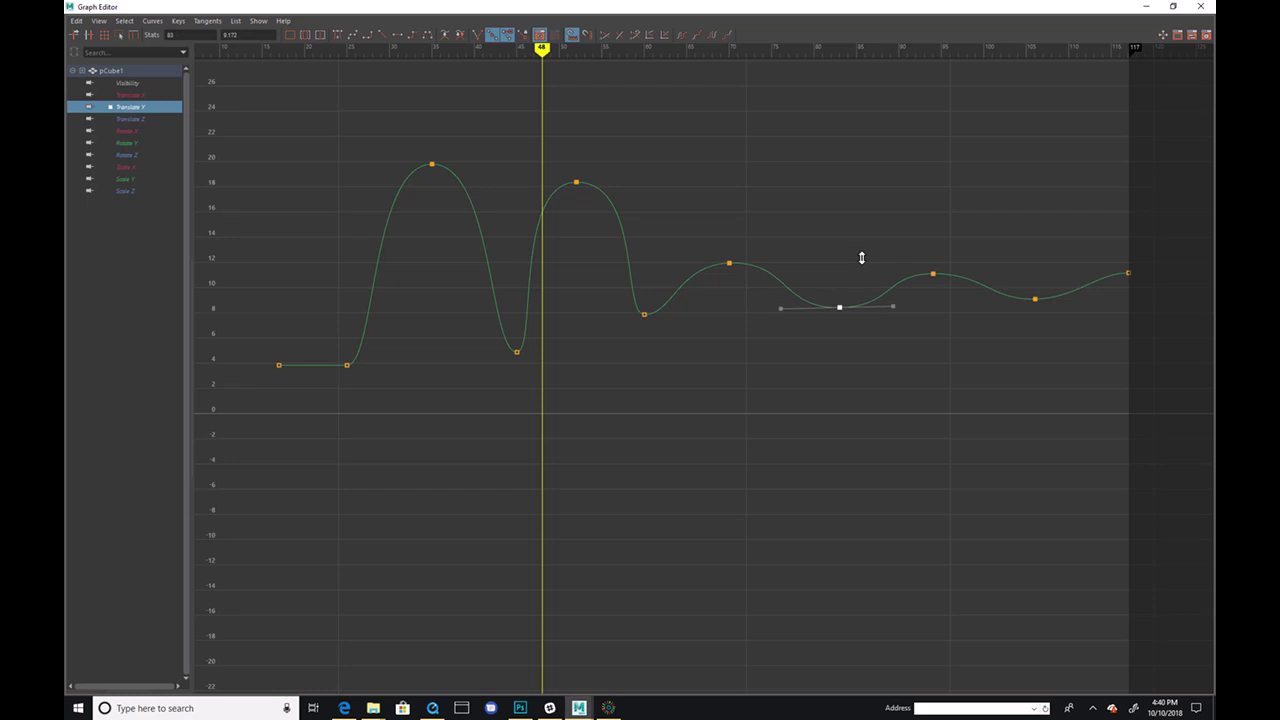
Step: Set the Translate Y keys at frames 35, 45, 52 and 60 to about 18.5, 6.3, 15.6 and 8.3, and play back the swing
click(586, 183)
middle_drag(604, 168, 610, 206)
click(516, 352)
middle_drag(566, 394, 562, 368)
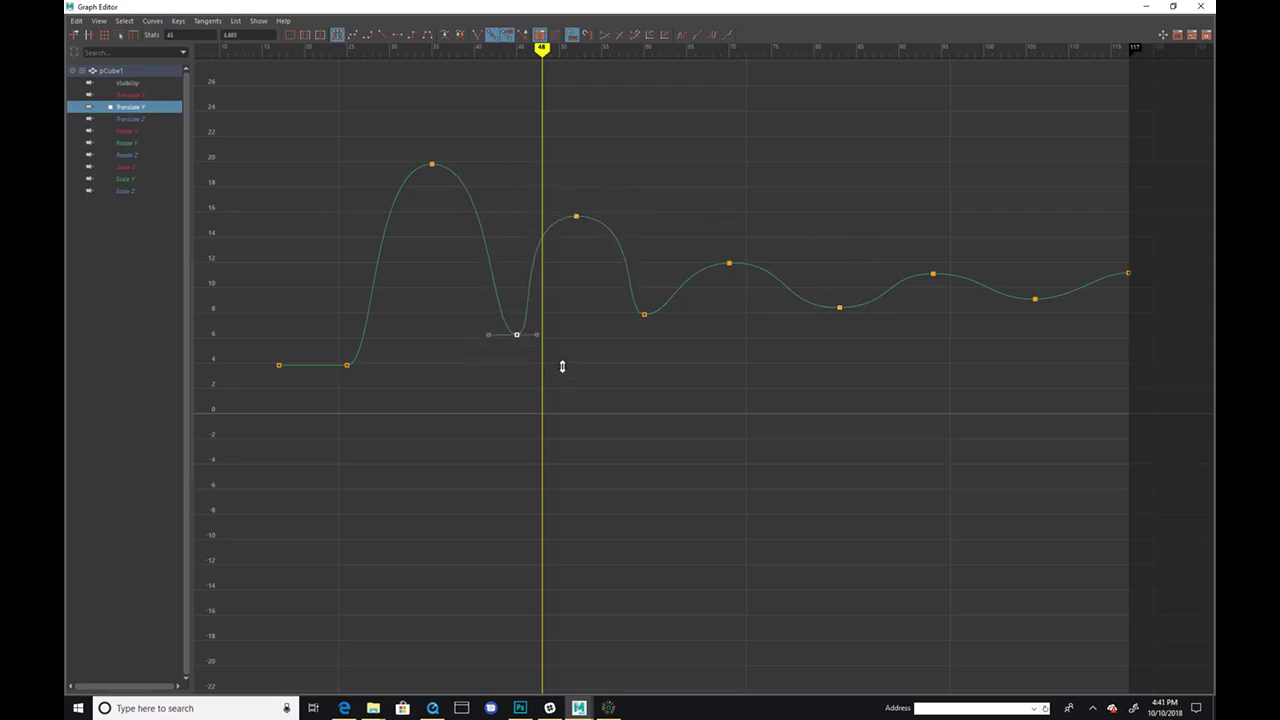
click(657, 332)
middle_drag(671, 349, 676, 351)
click(405, 166)
middle_drag(477, 134, 480, 153)
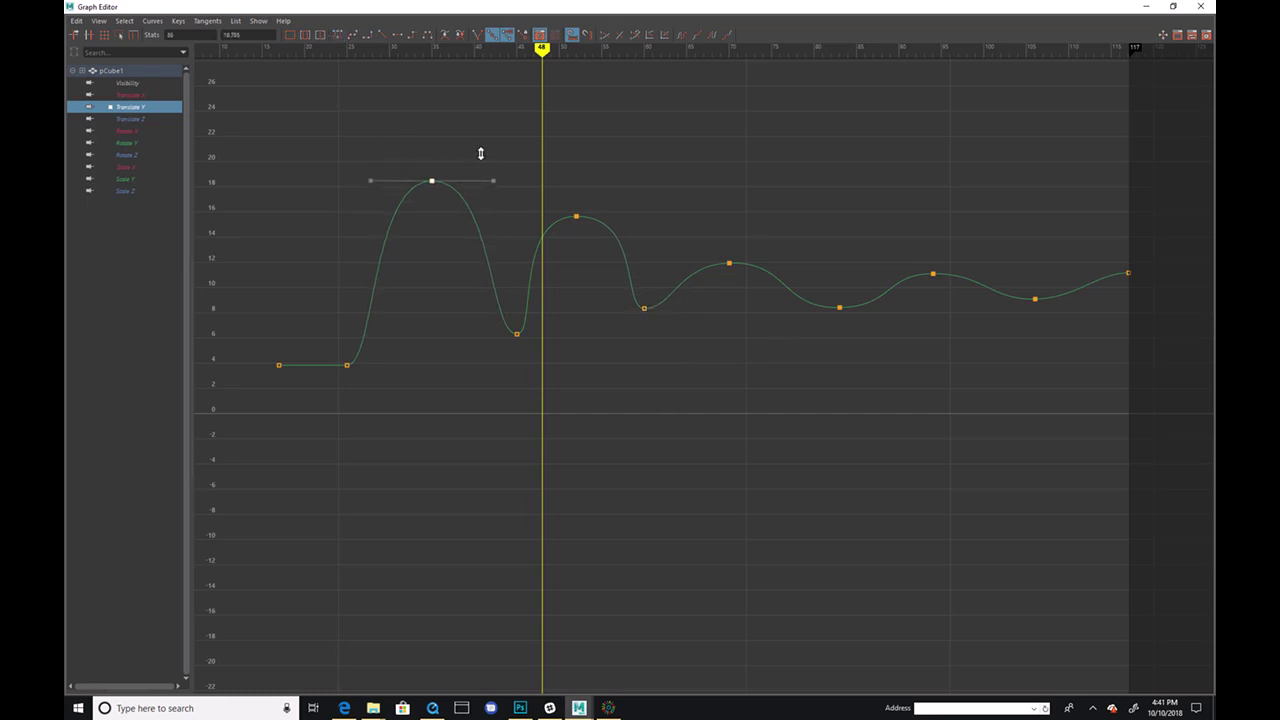
click(1146, 5)
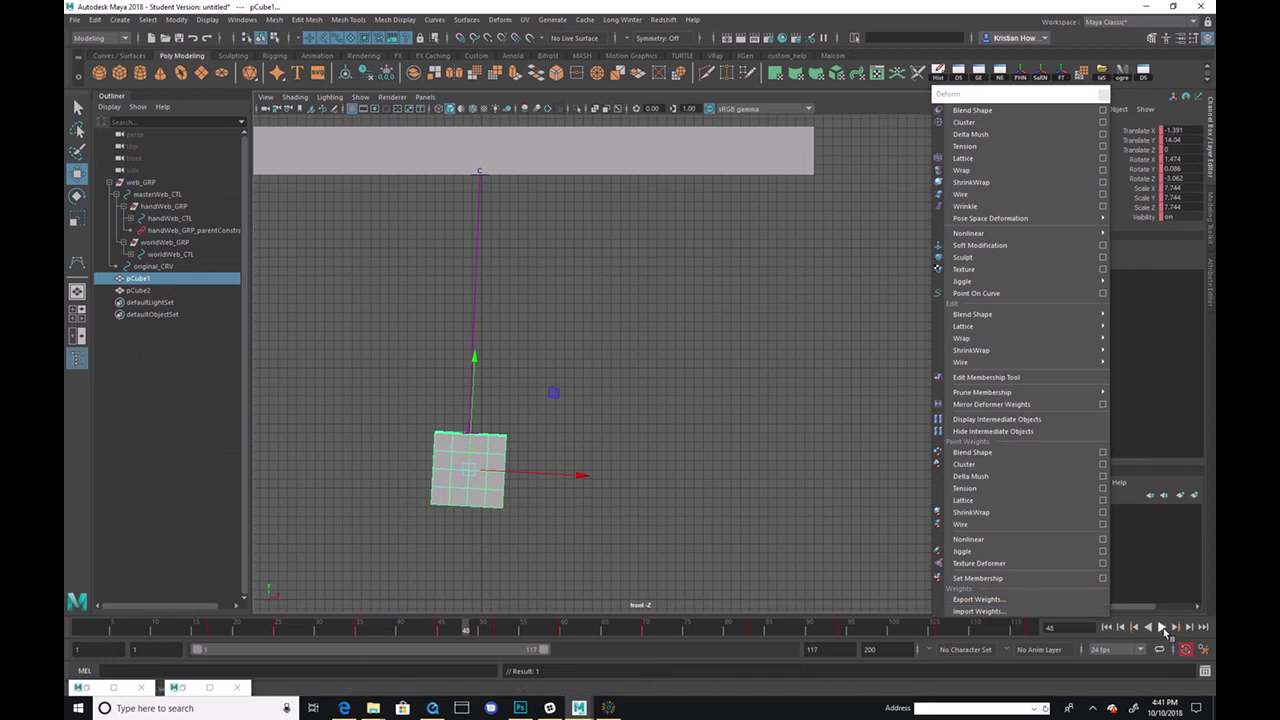
click(1162, 627)
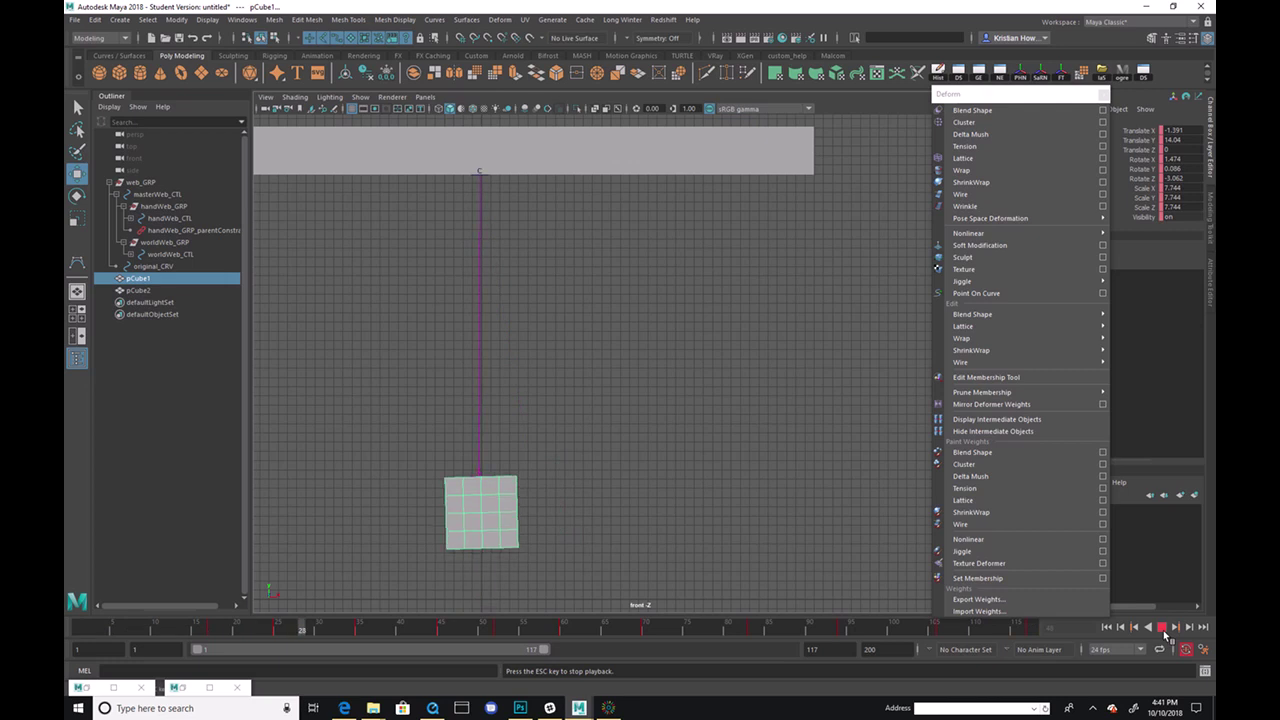
click(1162, 627)
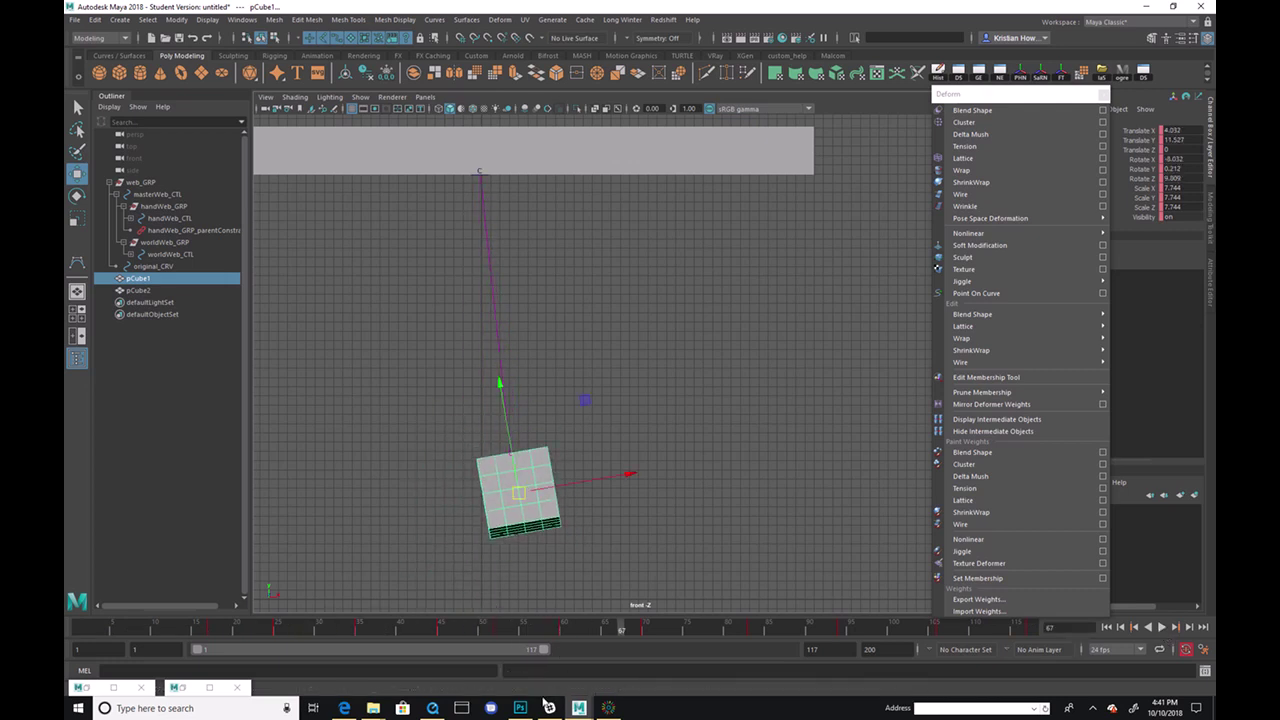
Step: Shorten the Translate Y tangents at the frame 35 peak and lengthen them at the frame 45 trough in the Graph Editor
click(978, 72)
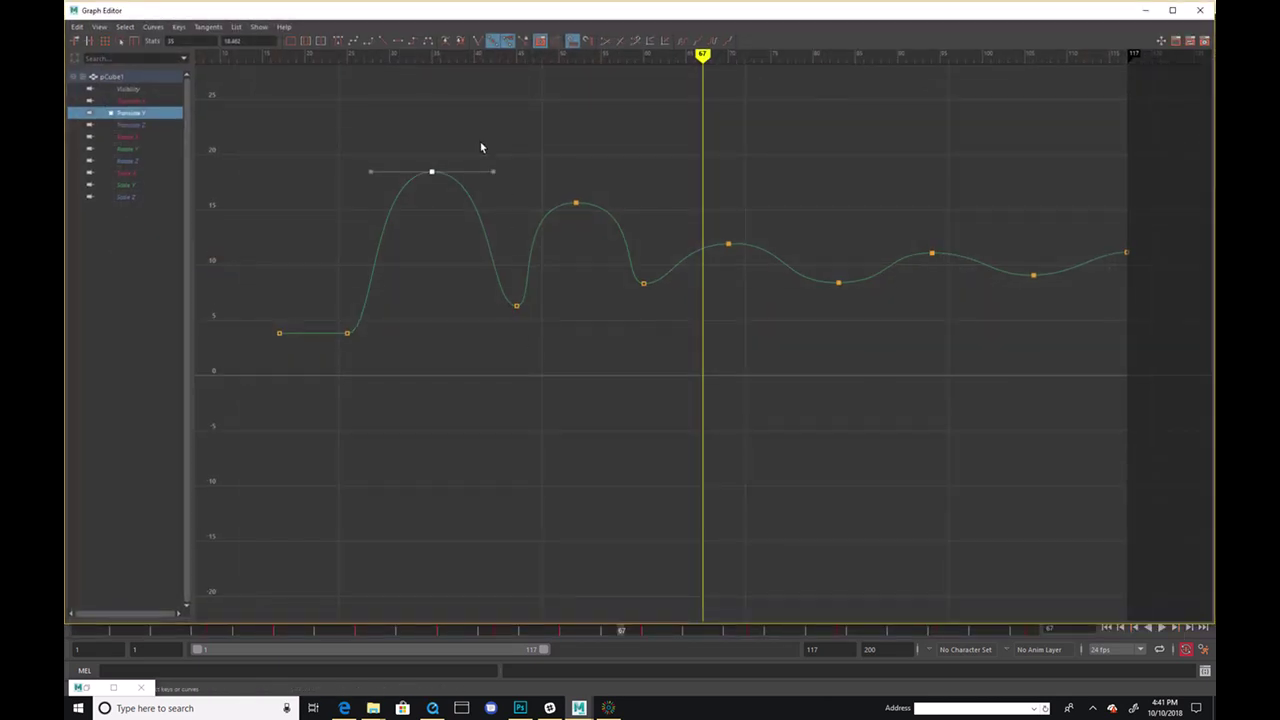
click(493, 172)
drag(541, 342, 541, 342)
drag(527, 294, 542, 319)
middle_drag(554, 326, 584, 338)
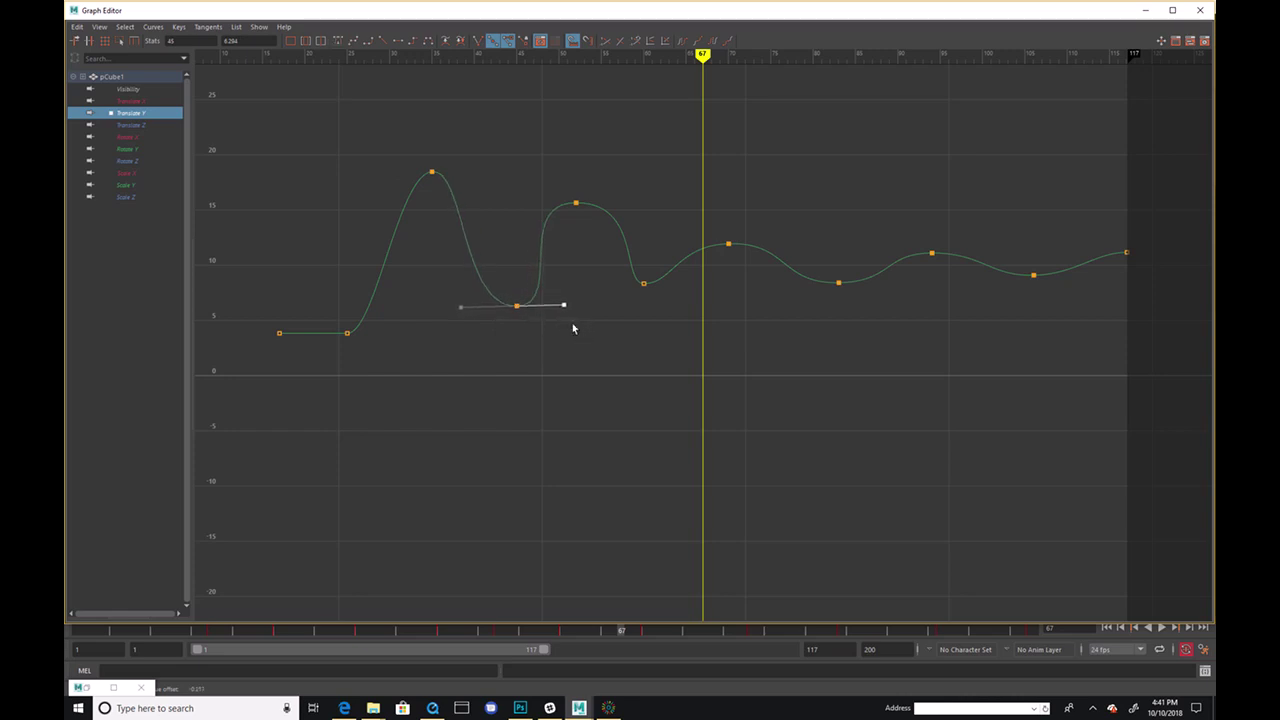
Step: Lengthen the outgoing Translate Y tangent at the frame 35 peak and adjust the tangents at the frame 52 peak and frame 60 trough
drag(411, 165, 454, 197)
click(457, 163)
middle_drag(457, 163, 489, 183)
drag(545, 182, 649, 220)
middle_drag(649, 220, 667, 215)
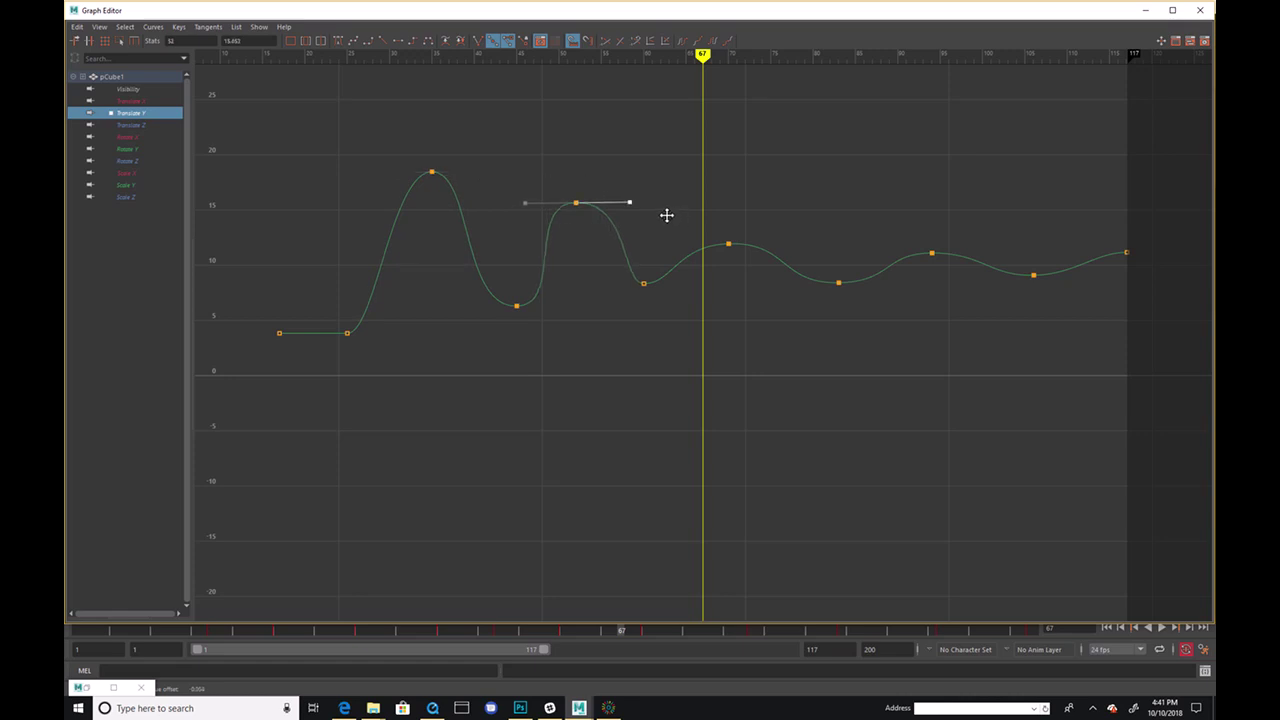
click(643, 283)
drag(656, 270, 677, 302)
middle_drag(682, 304, 687, 304)
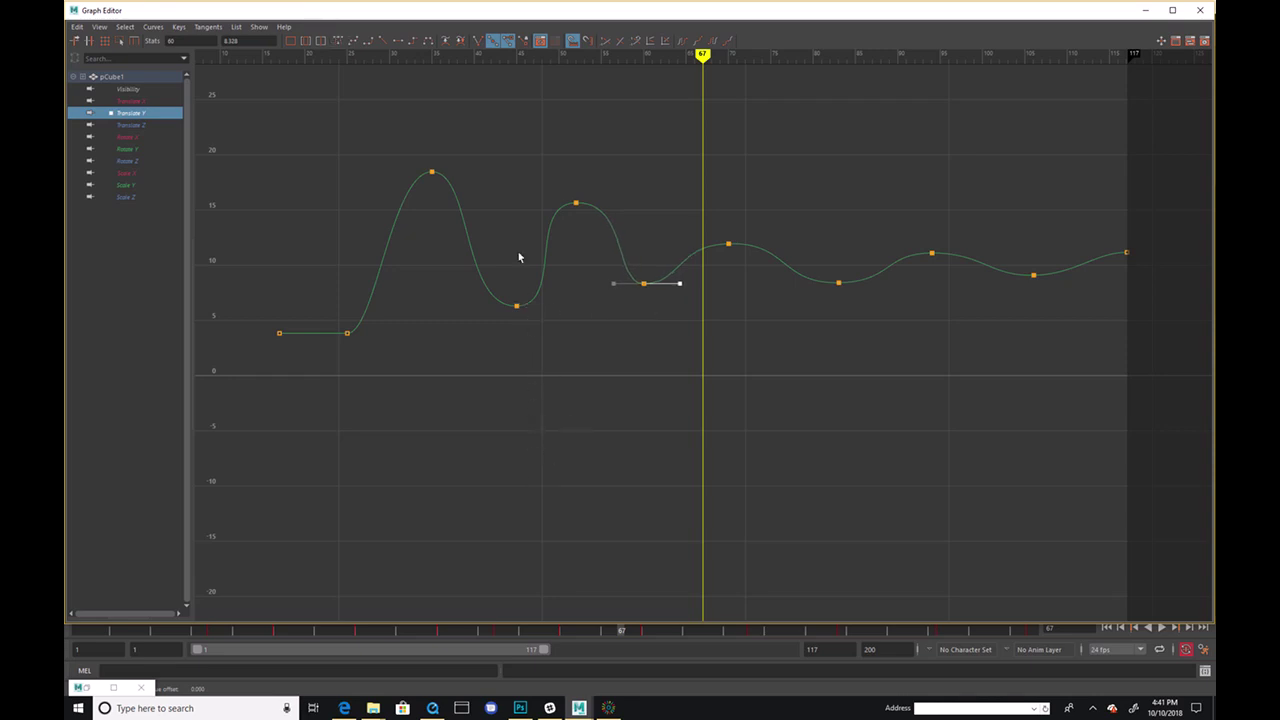
Step: Shorten the incoming Translate Y tangent at the frame 52 peak and lengthen the incoming tangent at the frame 70 peak
click(575, 203)
middle_drag(534, 219, 542, 214)
click(728, 244)
click(677, 244)
middle_drag(677, 244, 661, 253)
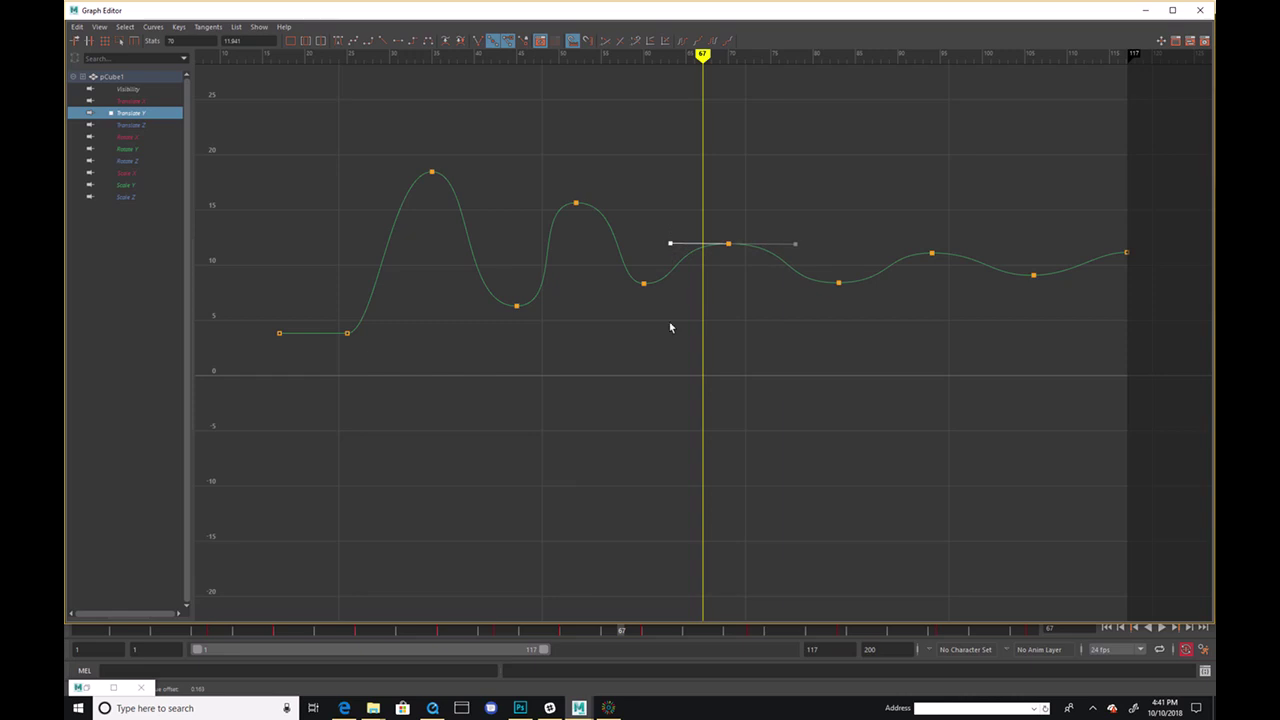
Step: Play back the cube's swing in the front view to check the reshaped Translate Y curve
click(1144, 10)
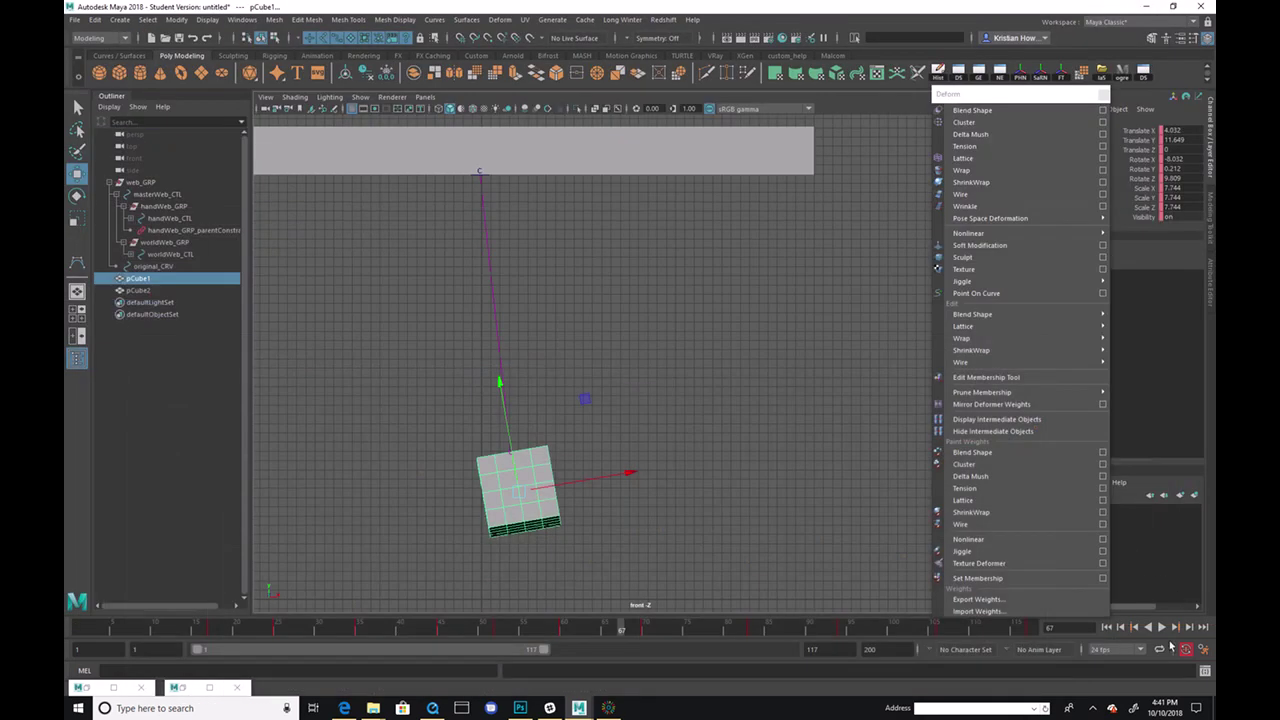
click(1162, 627)
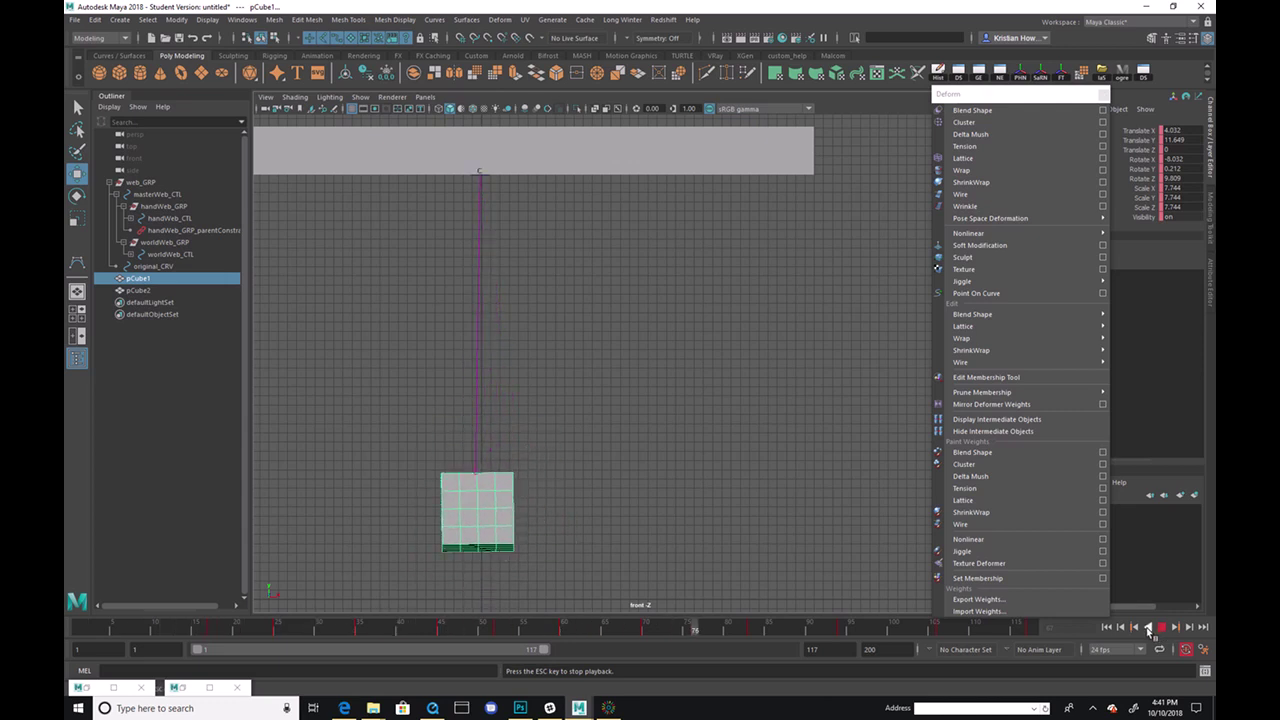
click(1161, 627)
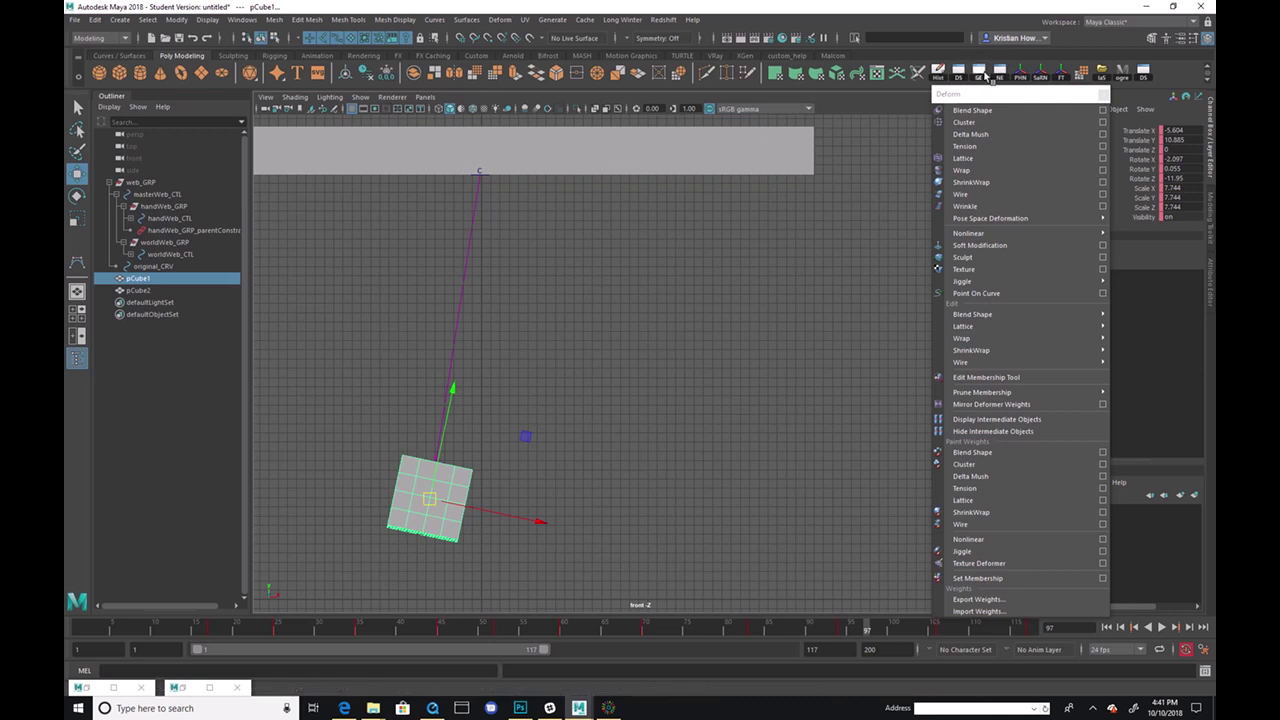
Step: Set all Translate Y keys to spline tangents and play back the swing
click(976, 78)
click(431, 172)
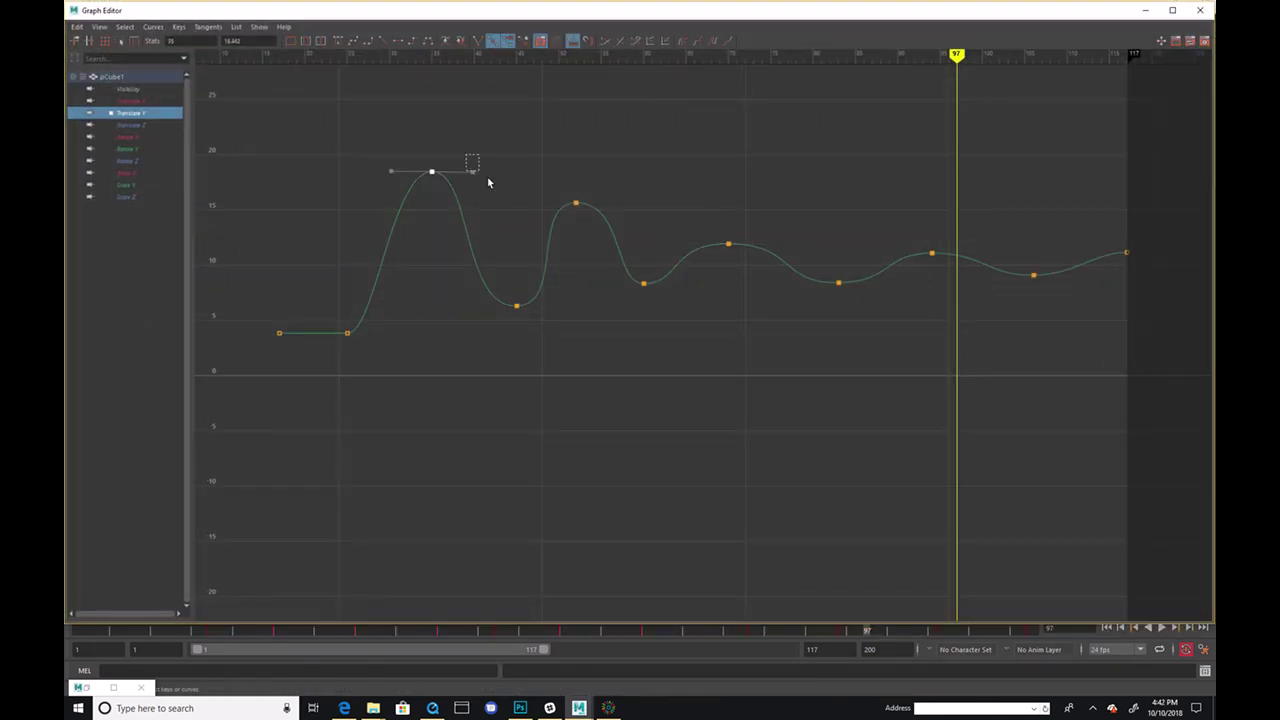
click(457, 225)
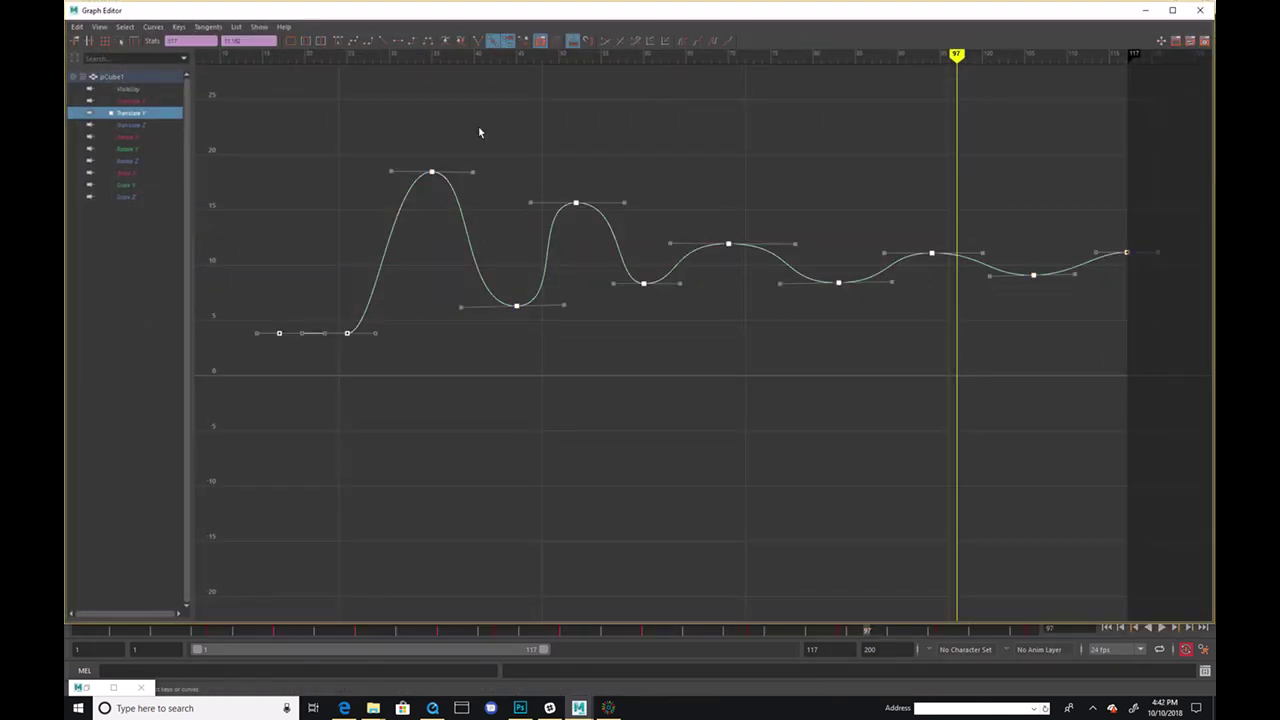
click(353, 41)
click(1145, 10)
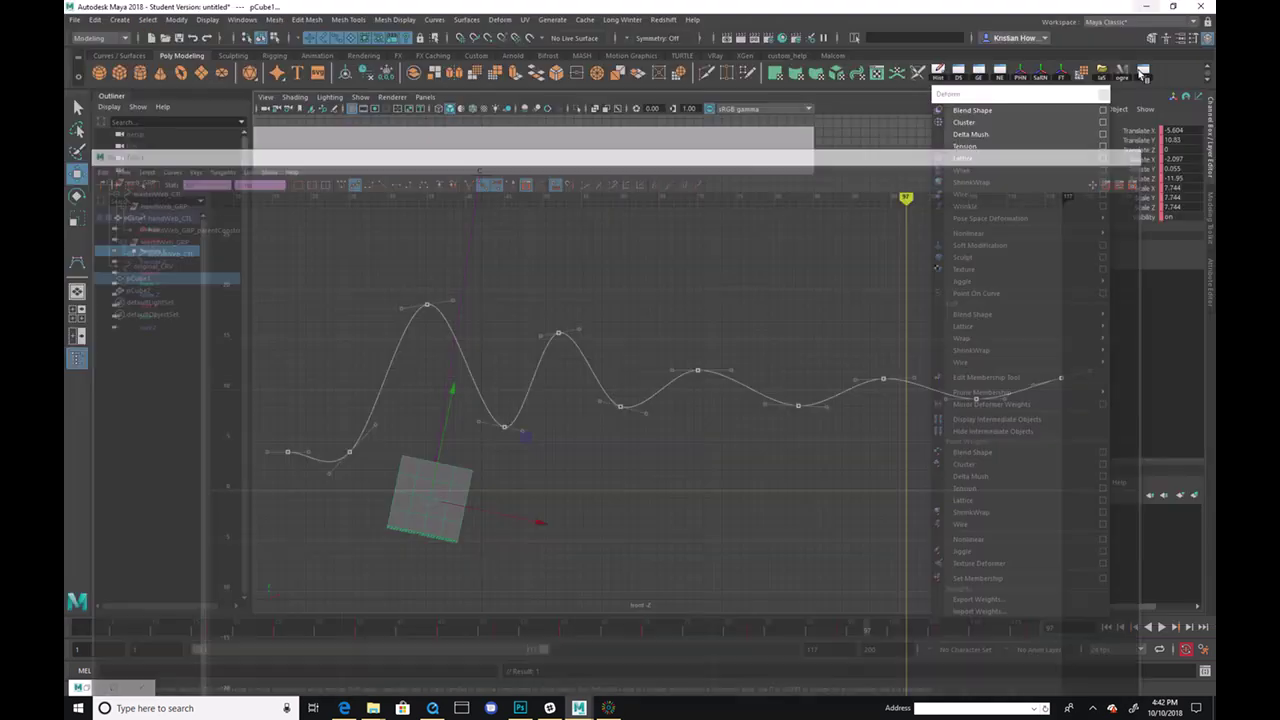
click(1160, 627)
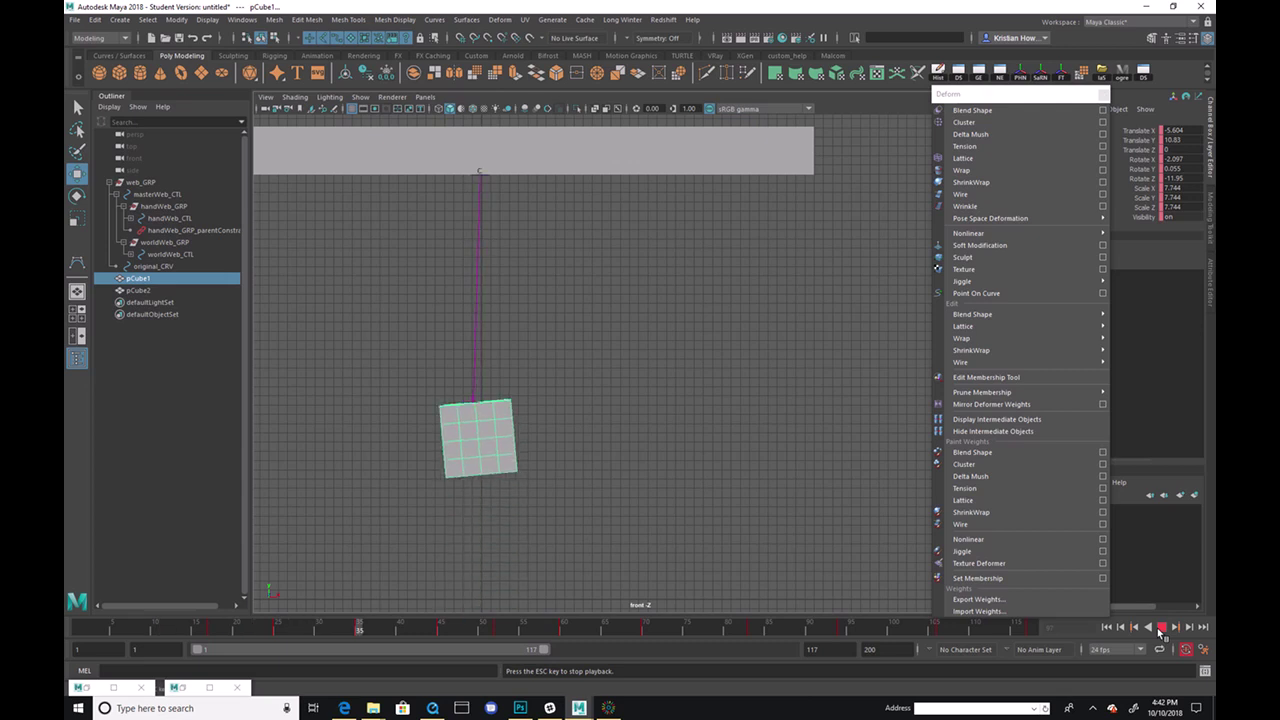
click(1160, 627)
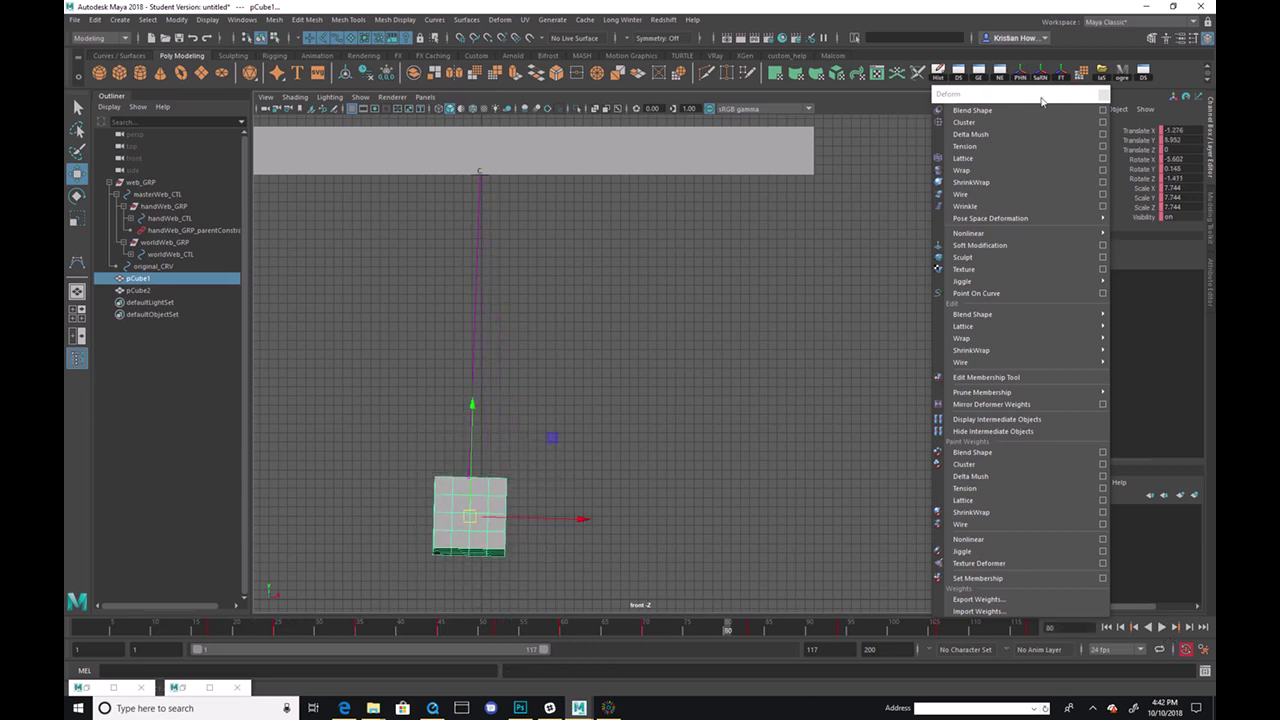
Step: In the Dope Sheet, move the cube's frame 35 key to frame 37 and the next key to frame 50, shifting all following keys along
click(958, 72)
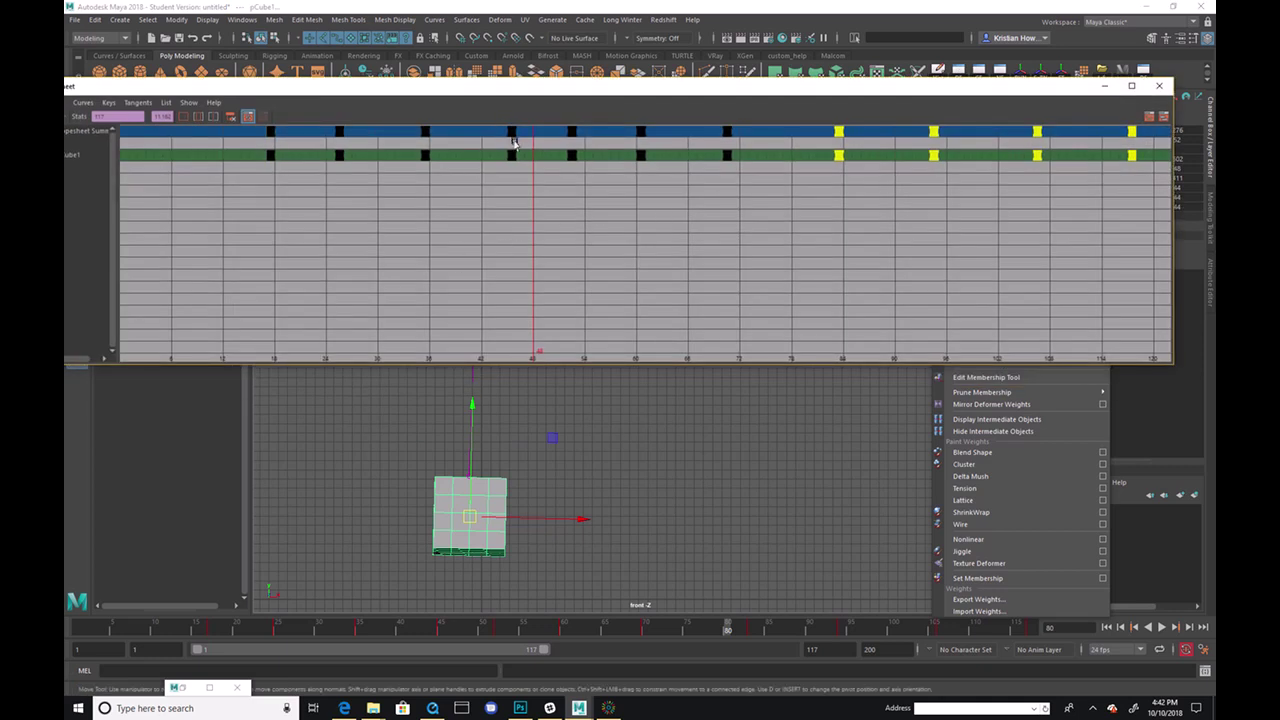
alt+right_drag(1000, 220, 578, 305)
drag(265, 628, 351, 630)
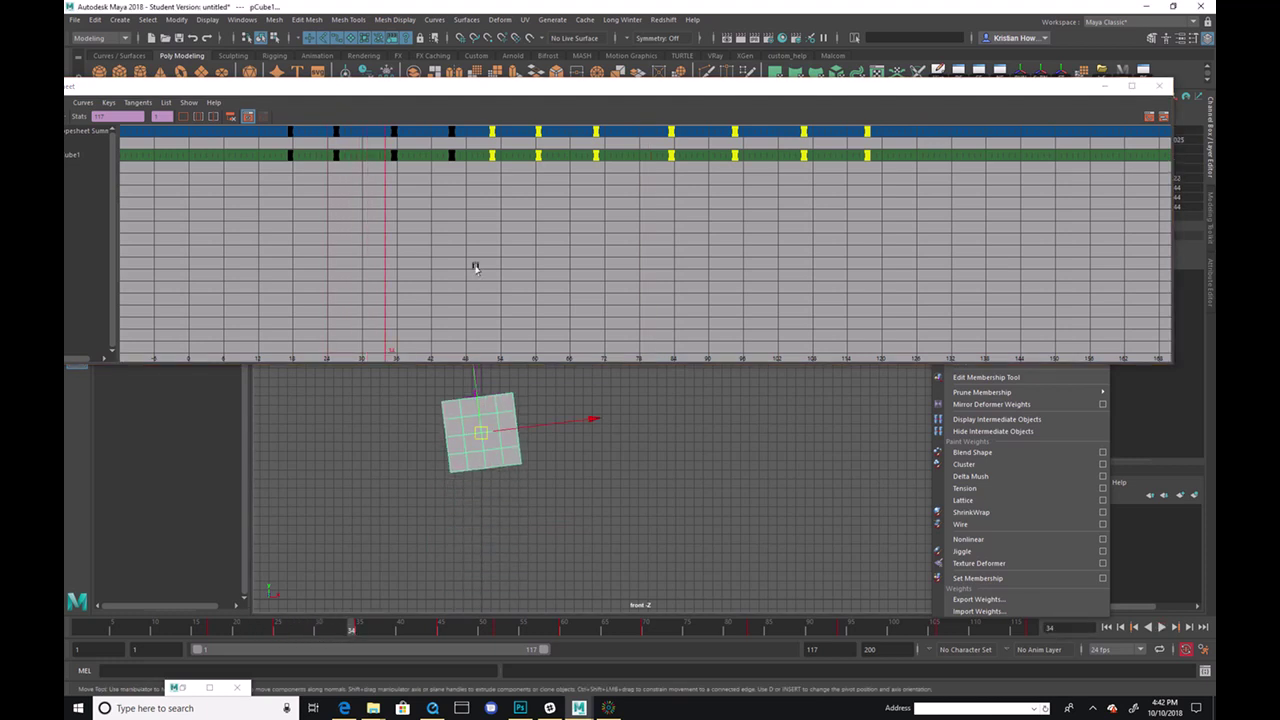
drag(394, 157, 789, 191)
middle_drag(600, 214, 611, 215)
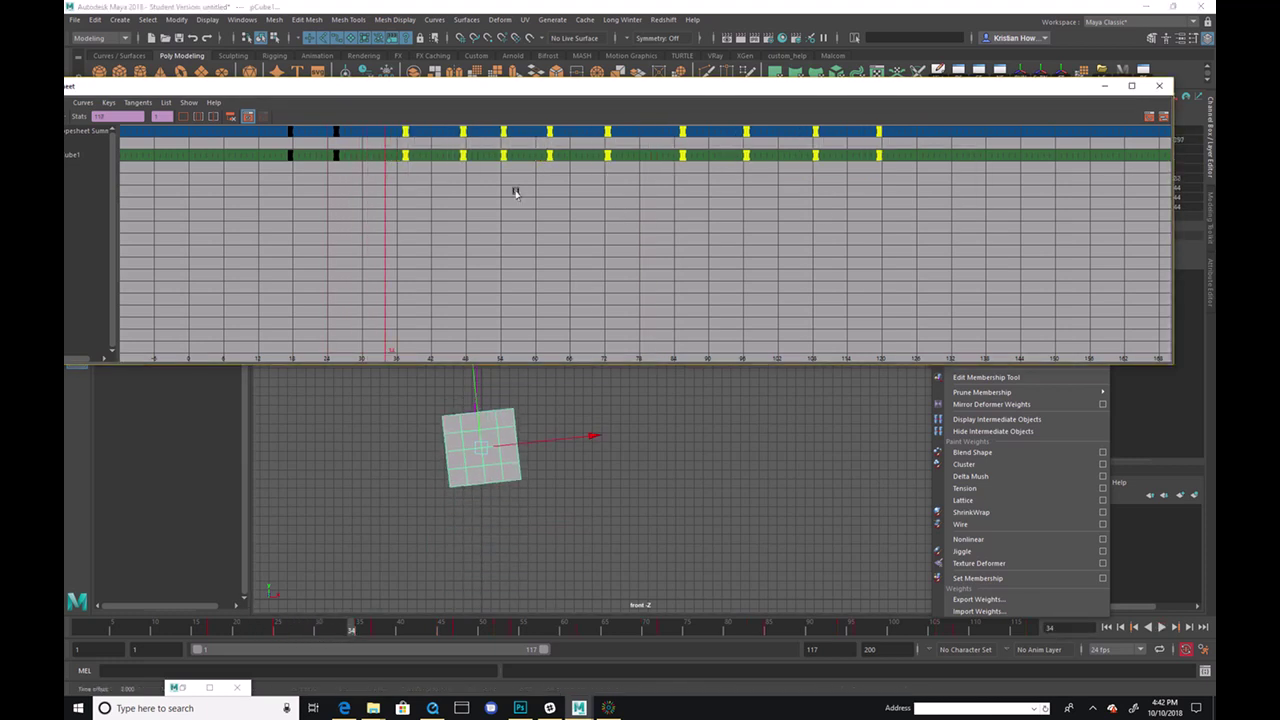
middle_drag(463, 189, 470, 186)
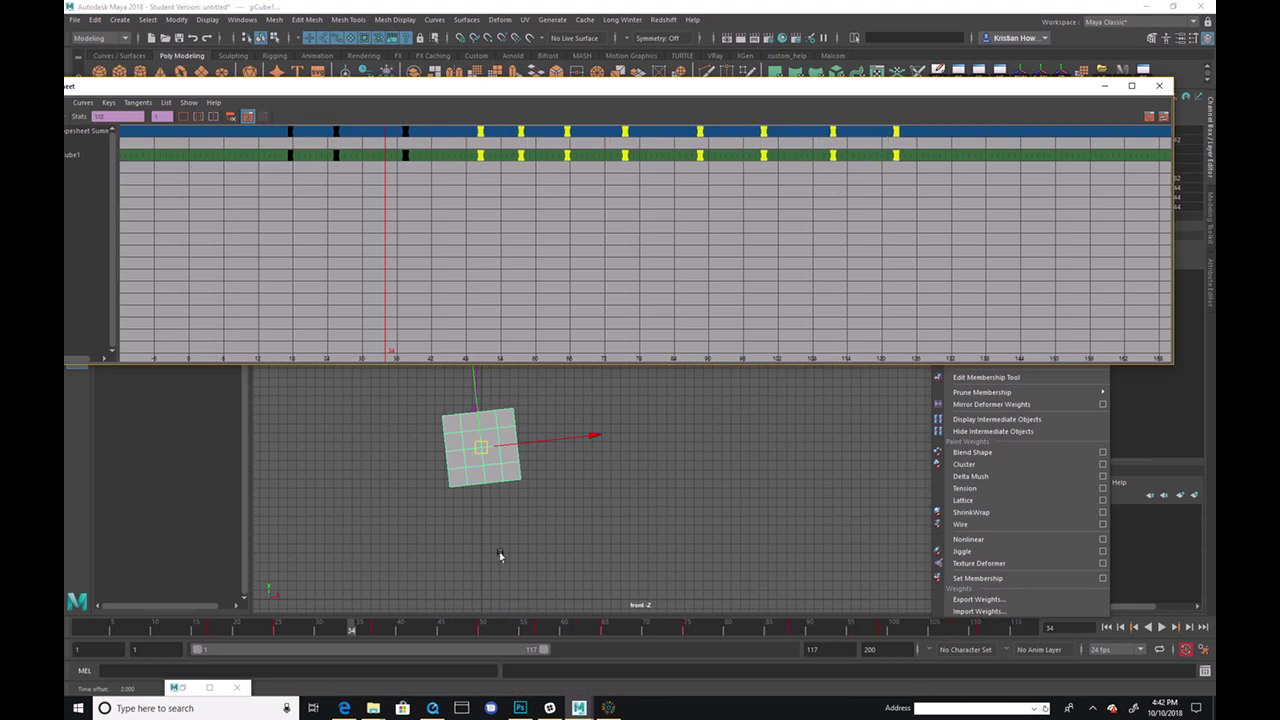
Step: Shift the next three keys later in turn to frames 60, 72 and 85, moving the keys after them along
drag(333, 636, 474, 631)
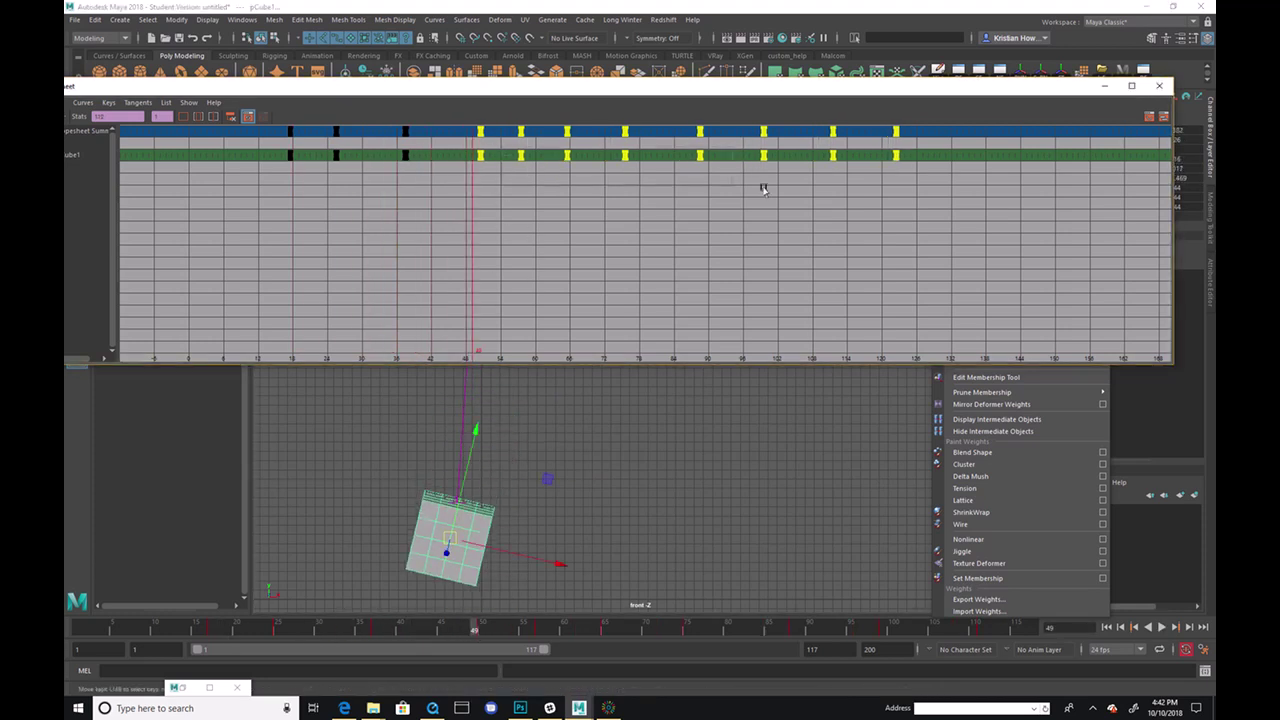
middle_drag(665, 223, 684, 226)
ctrl+click(538, 155)
middle_drag(560, 189, 643, 189)
ctrl+click(607, 155)
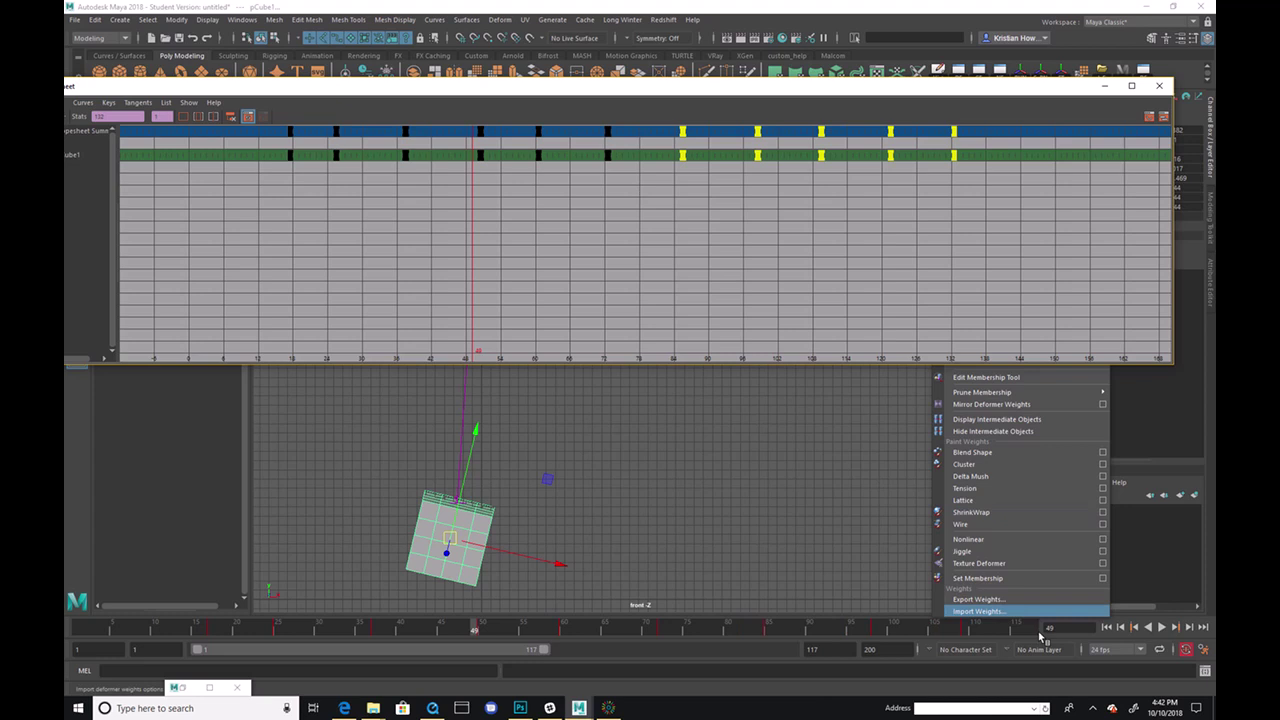
Step: During playback, pull the three keys after frame 72 earlier to frames 83, 94 and 104 together with the keys behind them
click(1161, 627)
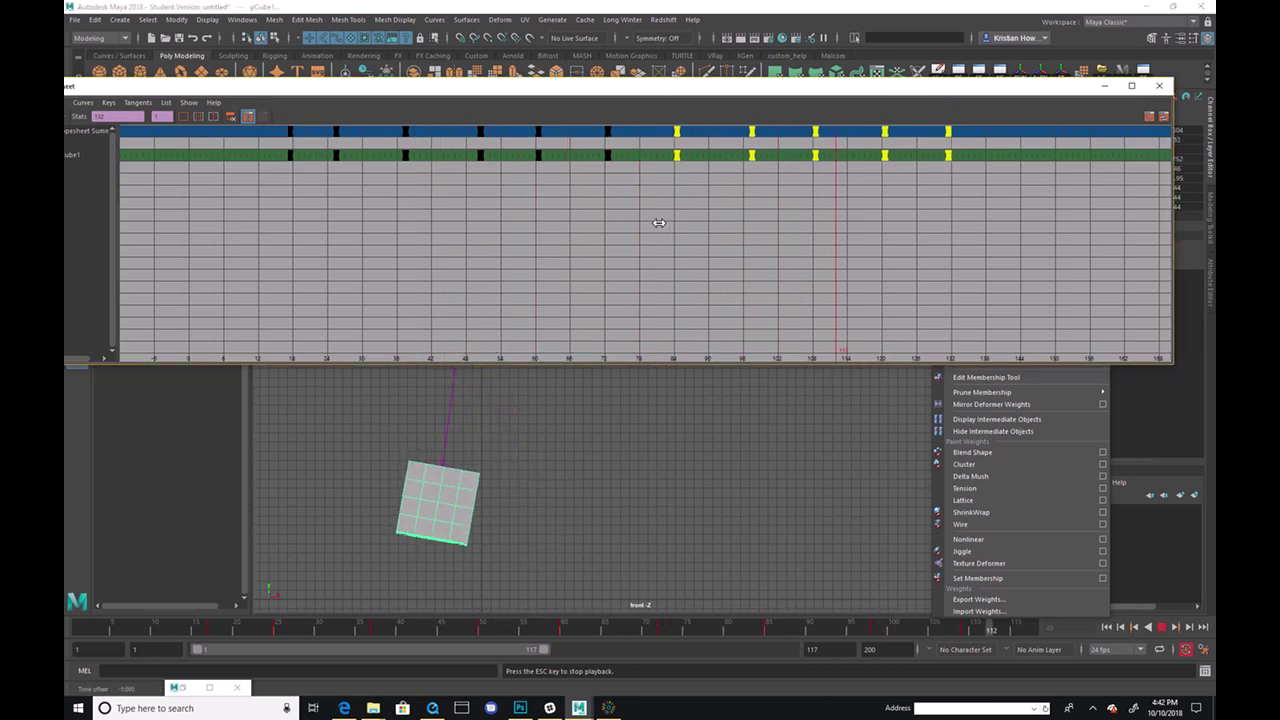
middle_drag(682, 215, 671, 206)
ctrl+drag(709, 180, 647, 133)
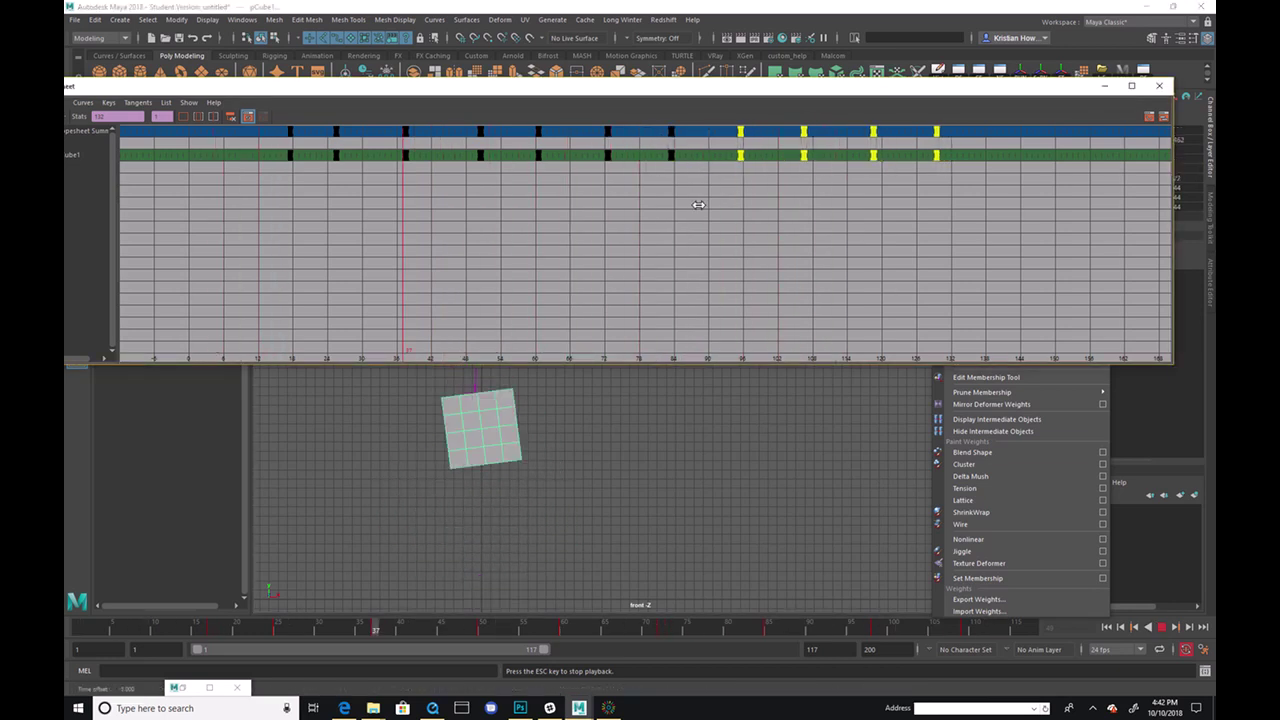
middle_drag(742, 194, 731, 194)
ctrl+drag(700, 126, 755, 201)
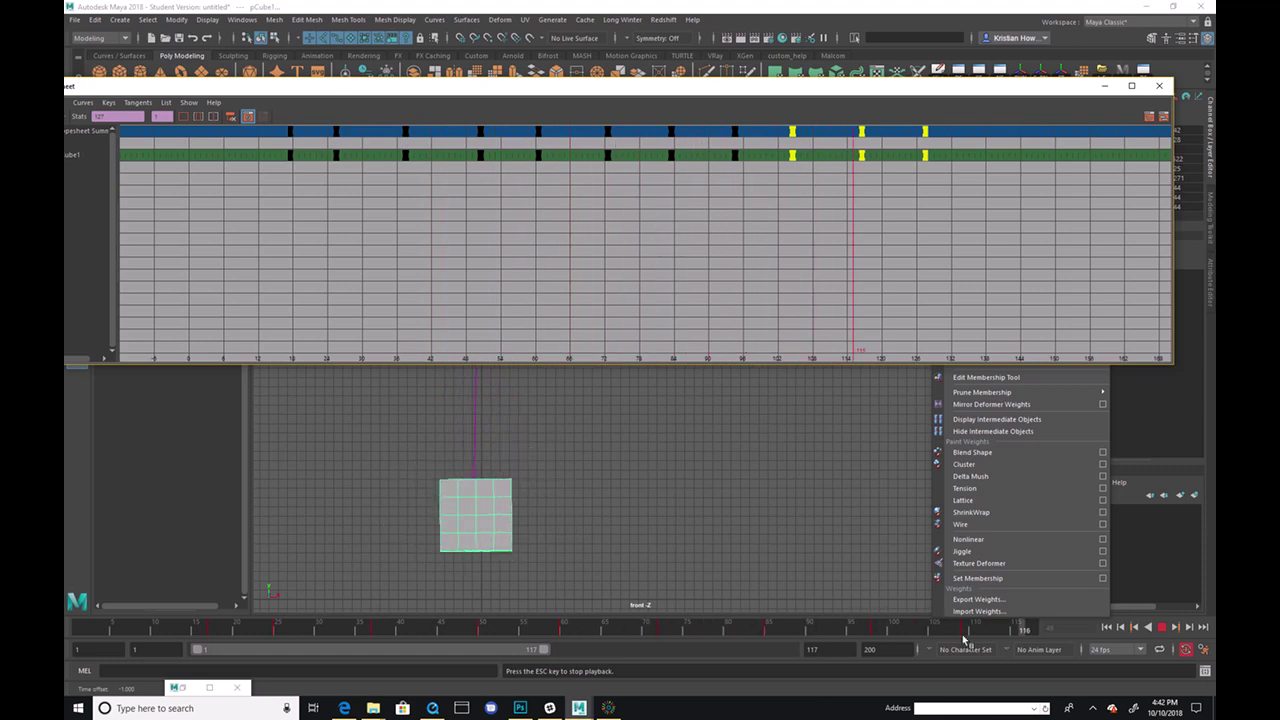
click(1163, 628)
drag(268, 630, 376, 628)
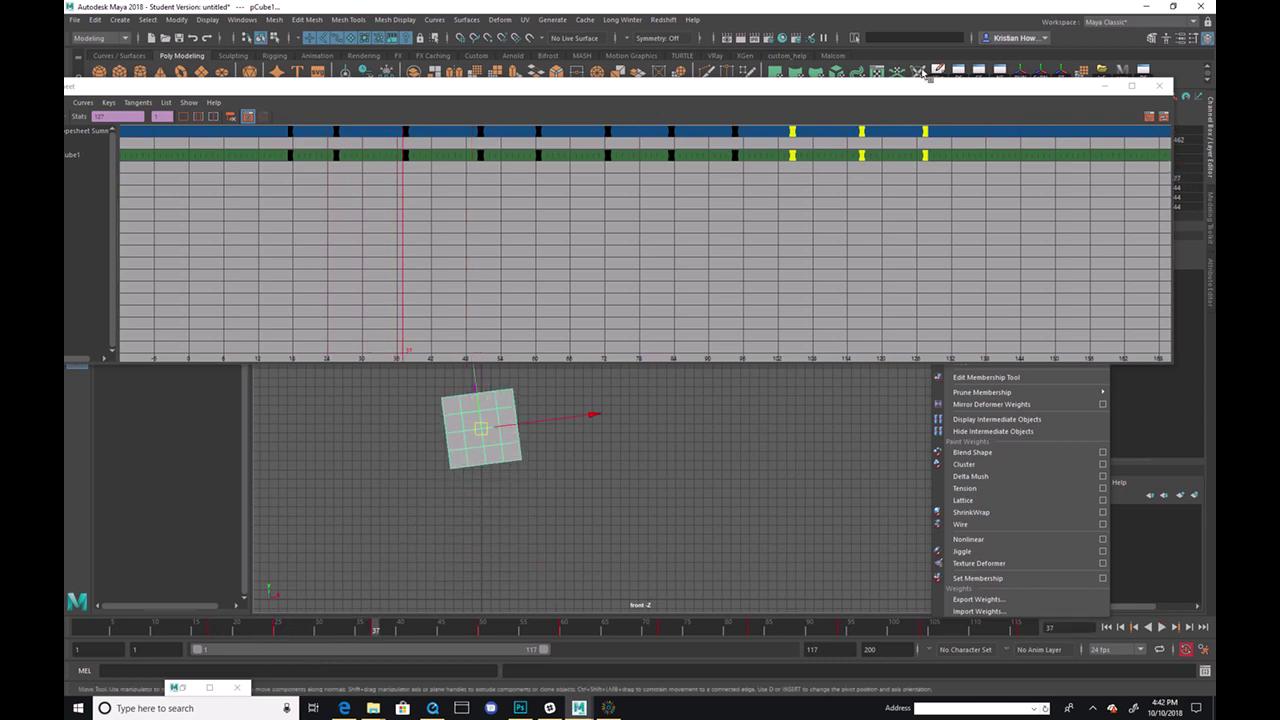
Step: In the Graph Editor, lengthen the Translate Y tangents at the frame 37 peak and the frame 50 trough to round them
click(966, 76)
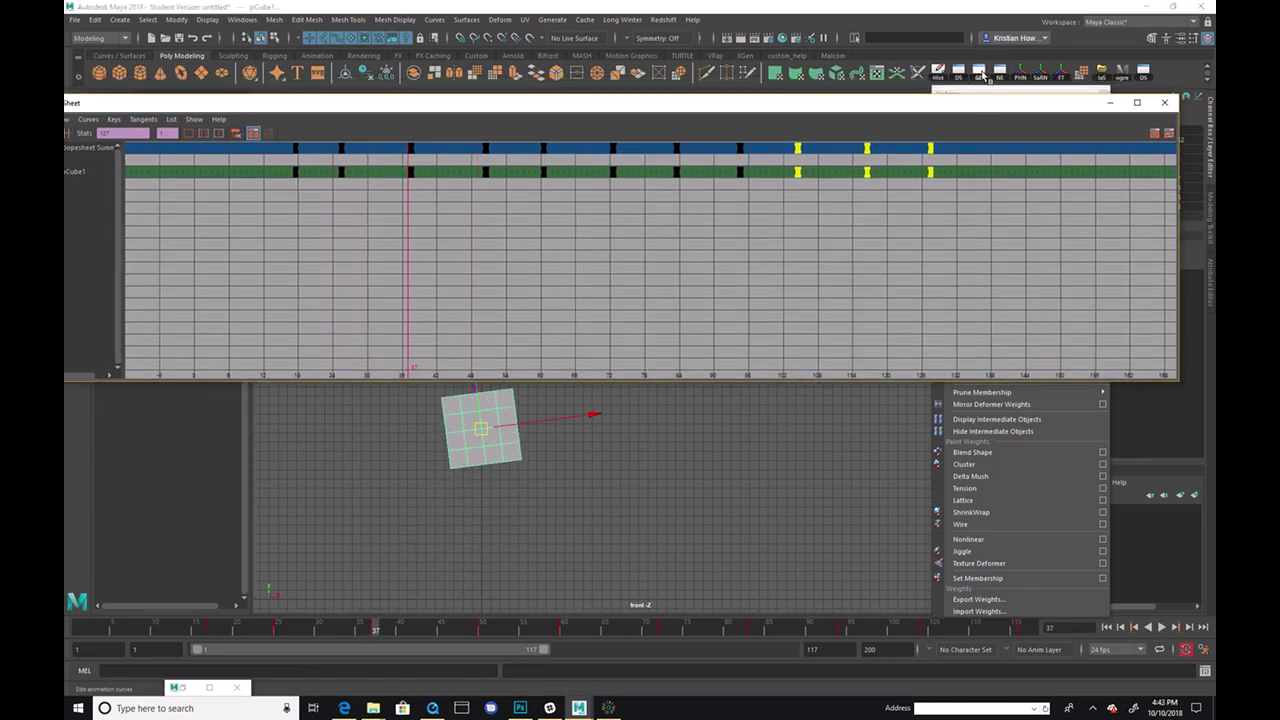
click(981, 76)
drag(391, 129, 487, 198)
drag(462, 146, 503, 177)
middle_drag(503, 177, 526, 181)
drag(550, 283, 588, 316)
middle_drag(537, 329, 509, 331)
Step: Flatten and lengthen the Translate Y tangents at the frame 60 peak and the frame 72 trough
click(643, 203)
middle_drag(674, 197, 728, 248)
click(749, 284)
drag(690, 266, 733, 298)
middle_drag(733, 298, 714, 306)
Step: Flatten and lengthen the Translate Y tangents at the frame 83 peak and the frame 94 trough
click(838, 243)
drag(855, 230, 880, 254)
middle_drag(880, 254, 893, 271)
click(929, 284)
drag(880, 266, 911, 309)
middle_drag(911, 309, 895, 312)
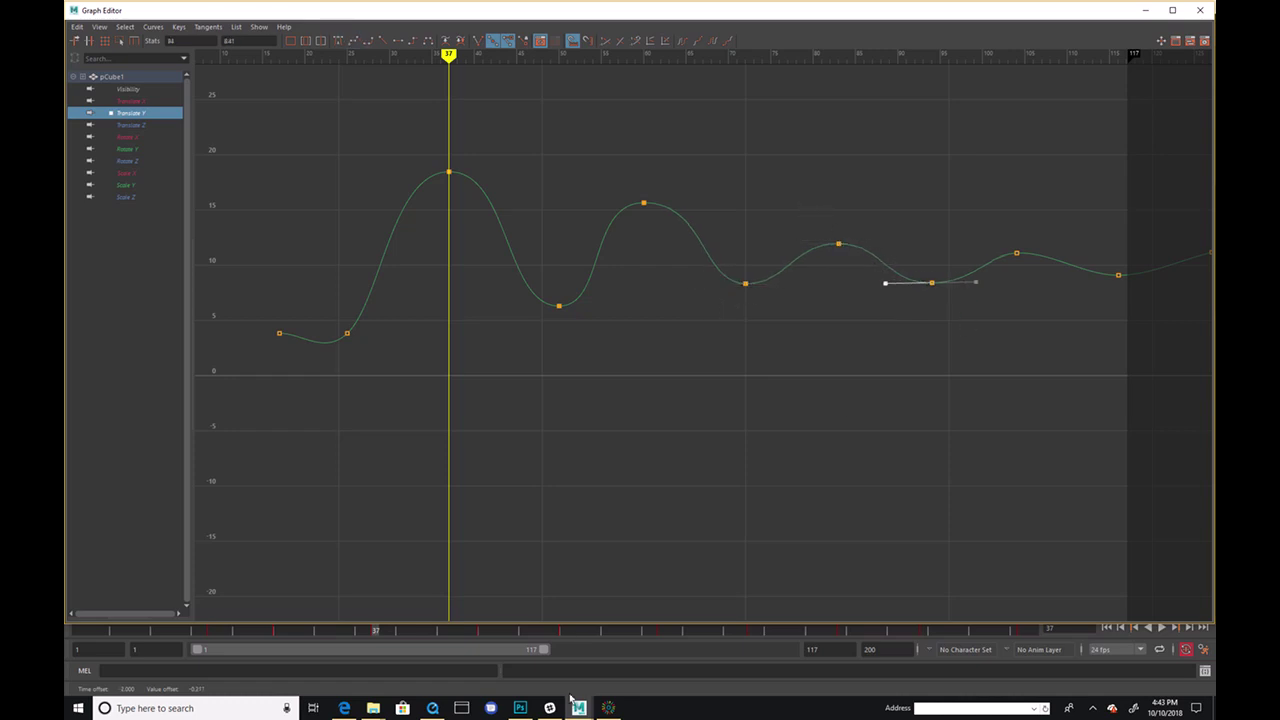
click(608, 707)
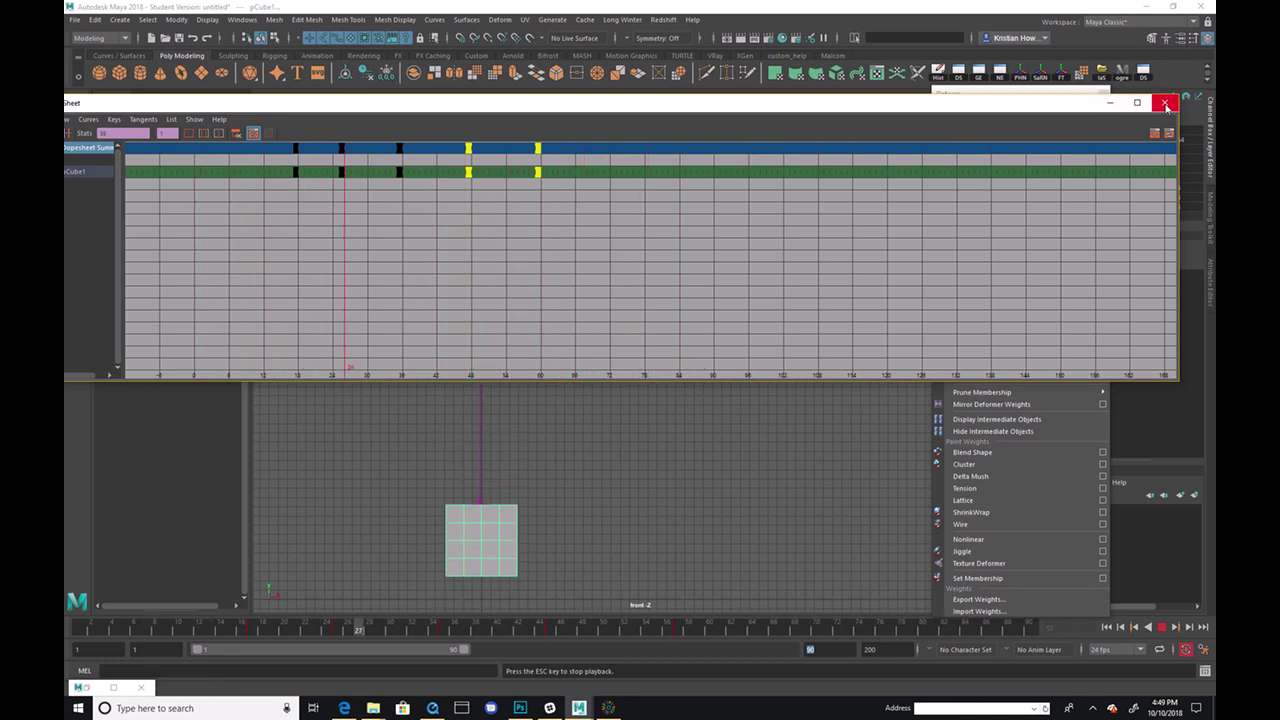
Step: Close the Dope Sheet, stop playback at frame 24, and keep the web curve original_CRV selected
click(1166, 104)
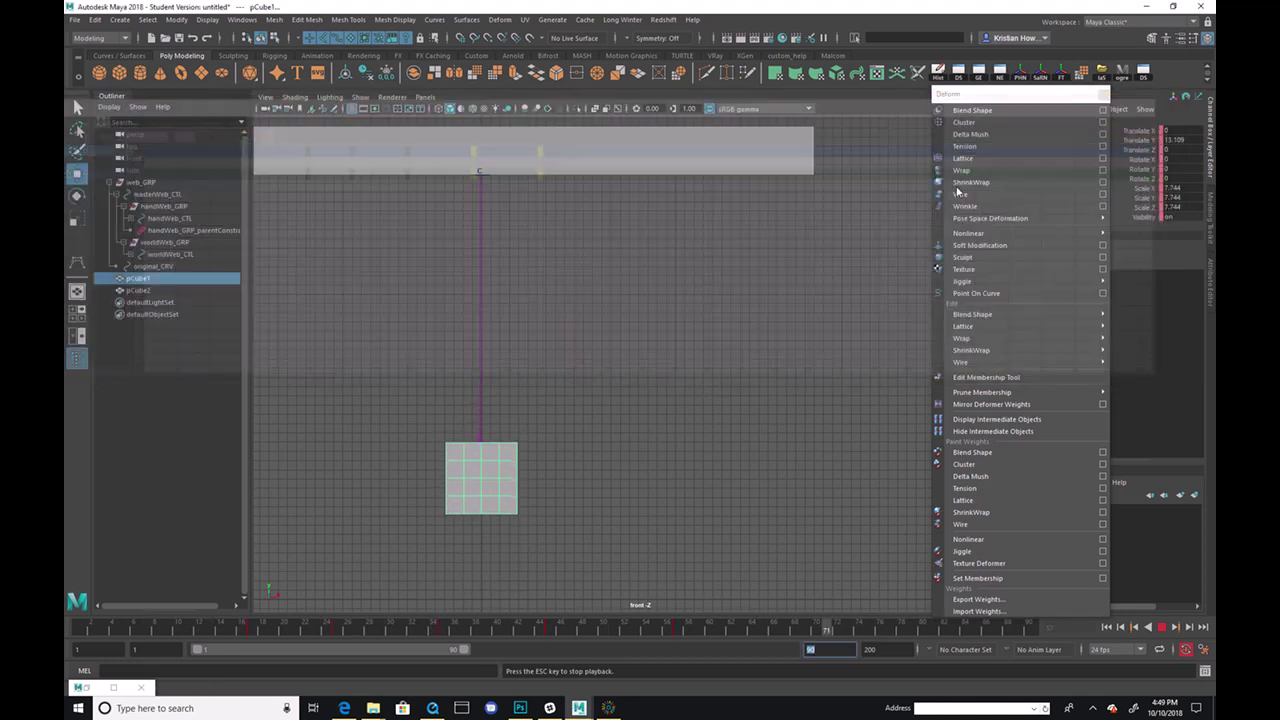
click(1162, 627)
drag(536, 308, 413, 322)
drag(247, 632, 326, 628)
click(547, 437)
key(ctrl+z)
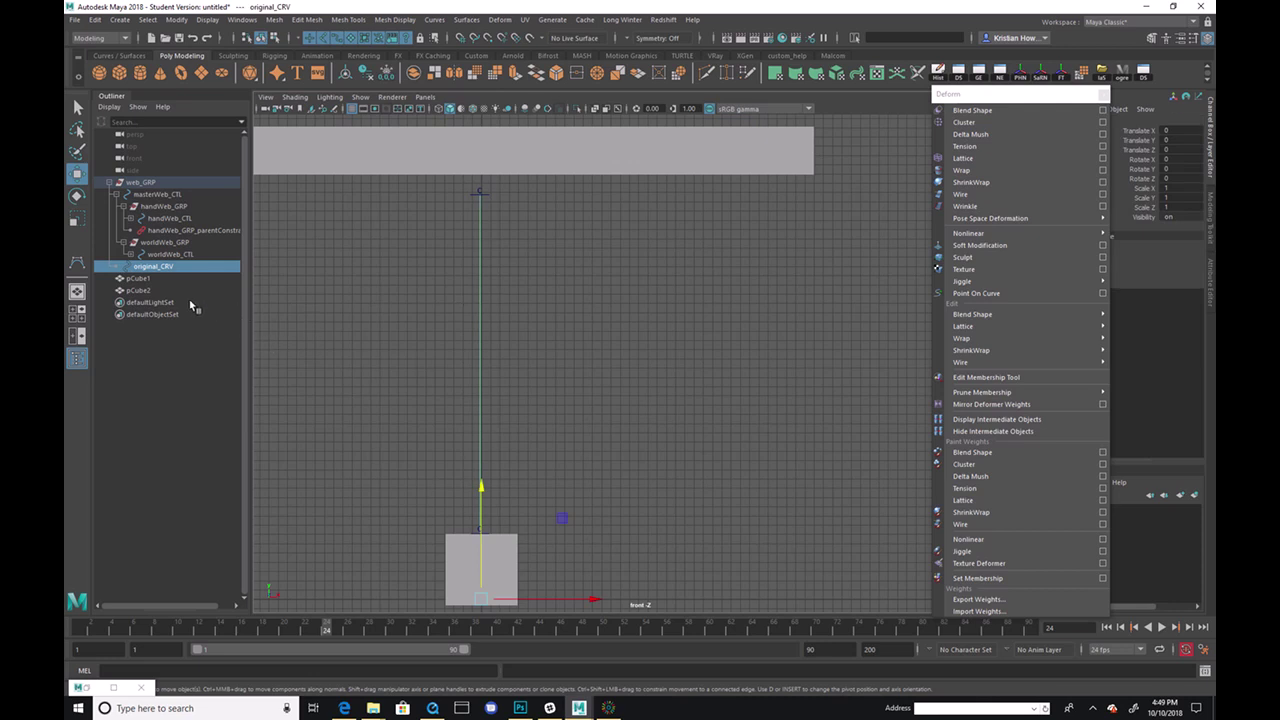
Step: Duplicate original_CRV and rename the copy complex_CRV
key(ctrl+d)
double_click(158, 279)
drag(158, 281, 117, 288)
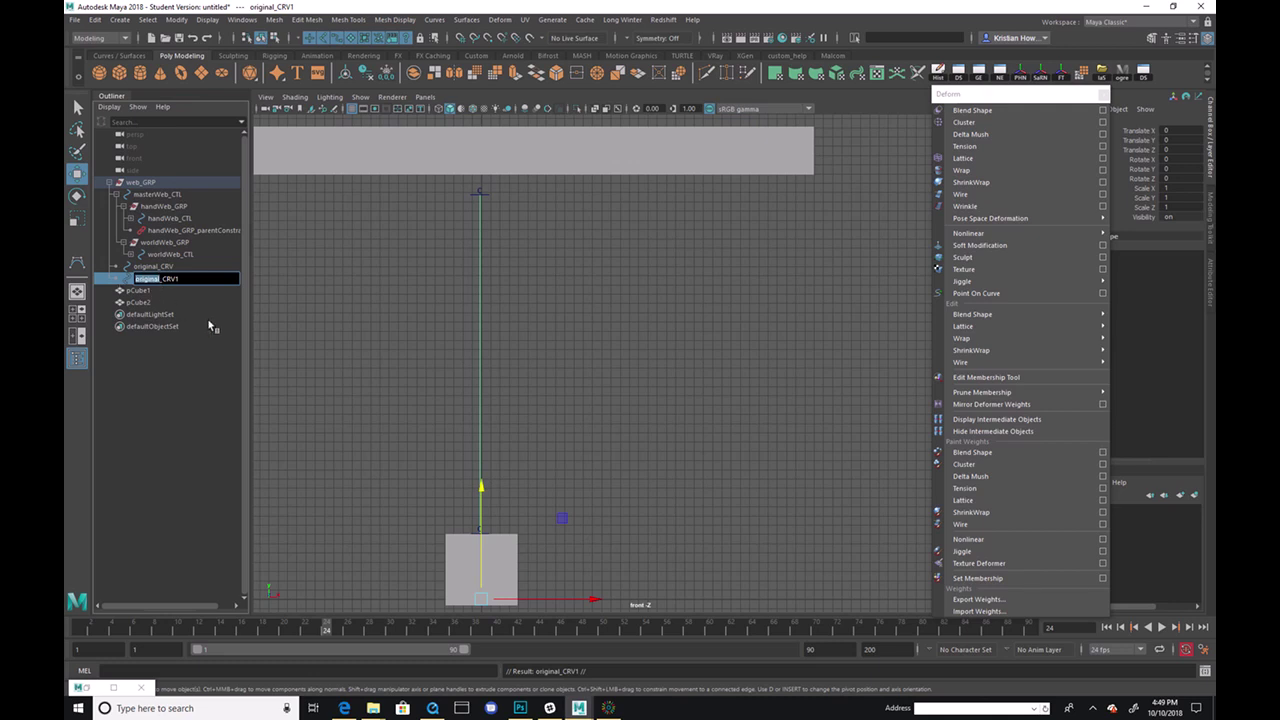
text(d)
key(BackSpace)
key(Return)
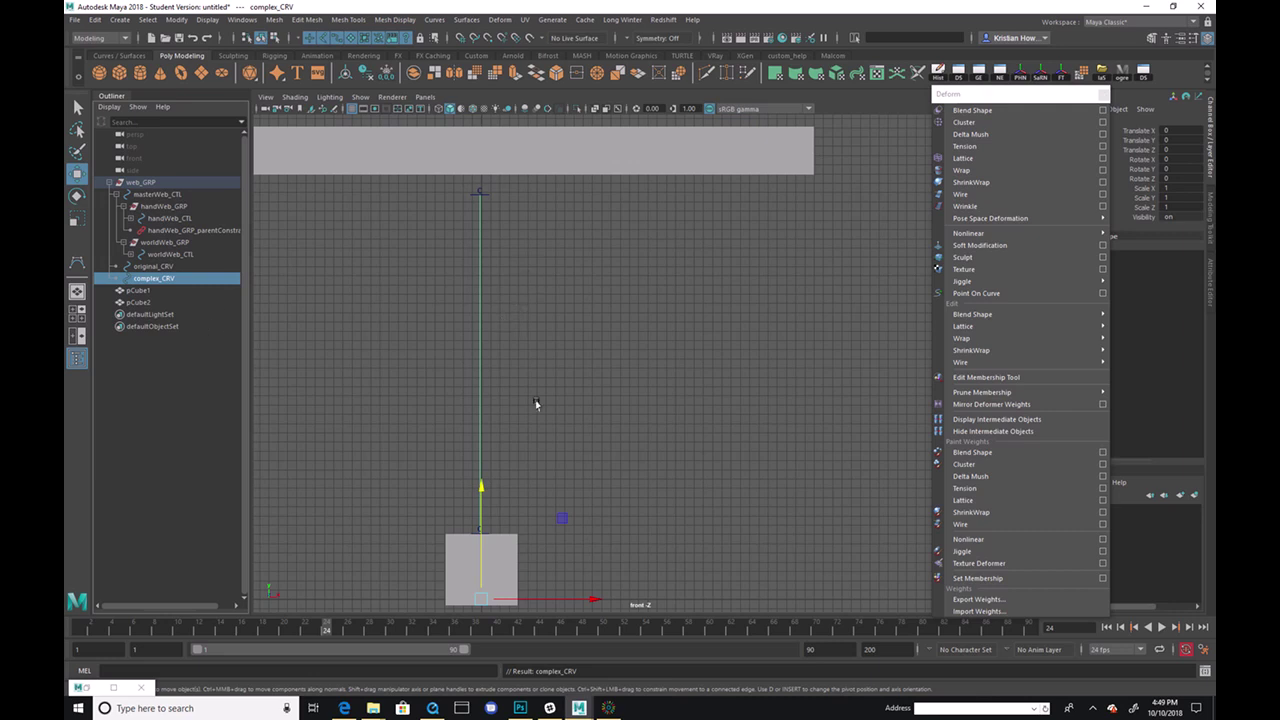
Step: Offset complex_CRV sideways from the original web curve to a Translate X of about -0.394
drag(590, 601, 590, 603)
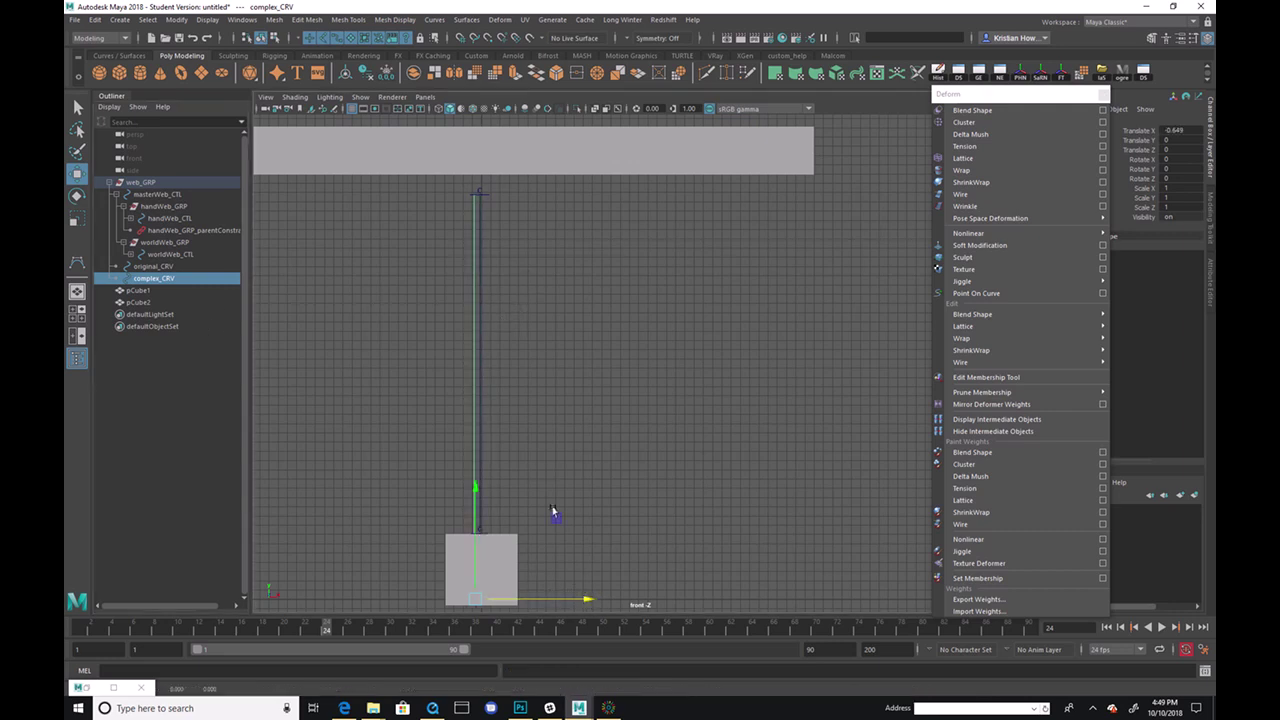
scroll(505, 272, up, 3)
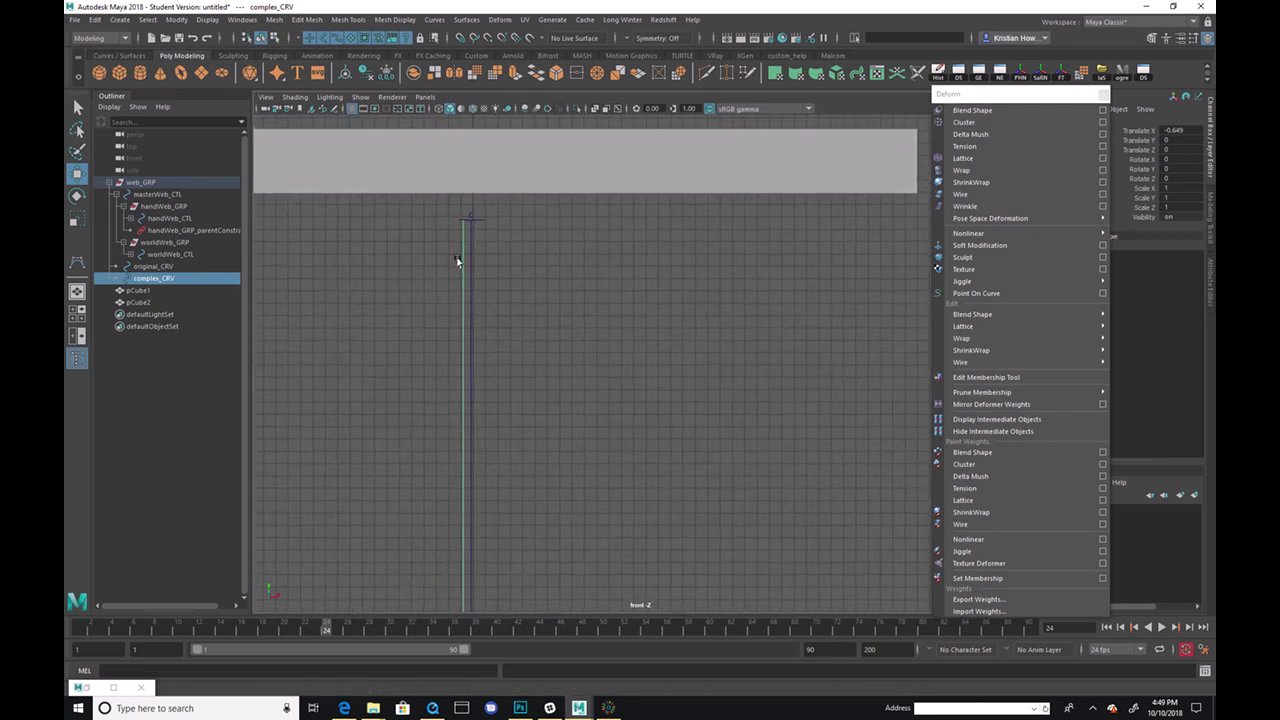
alt+middle_drag(448, 250, 460, 205)
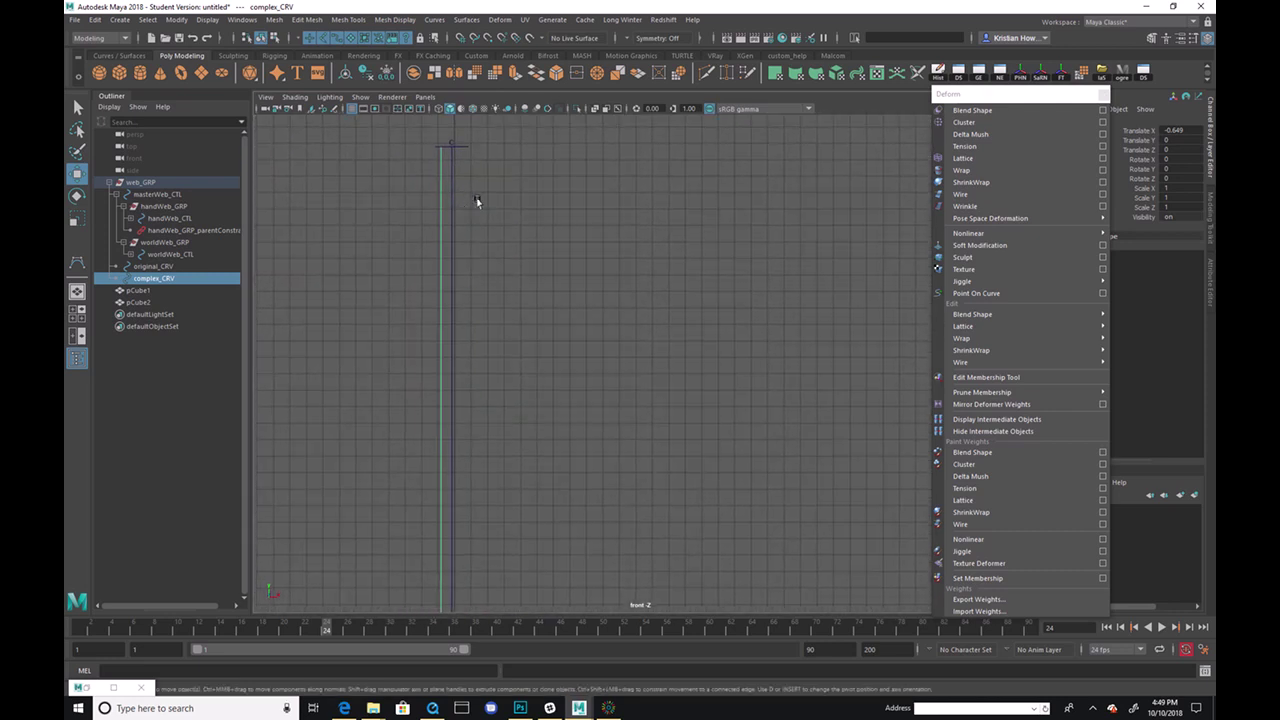
right_click(512, 193)
middle_drag(541, 272, 554, 297)
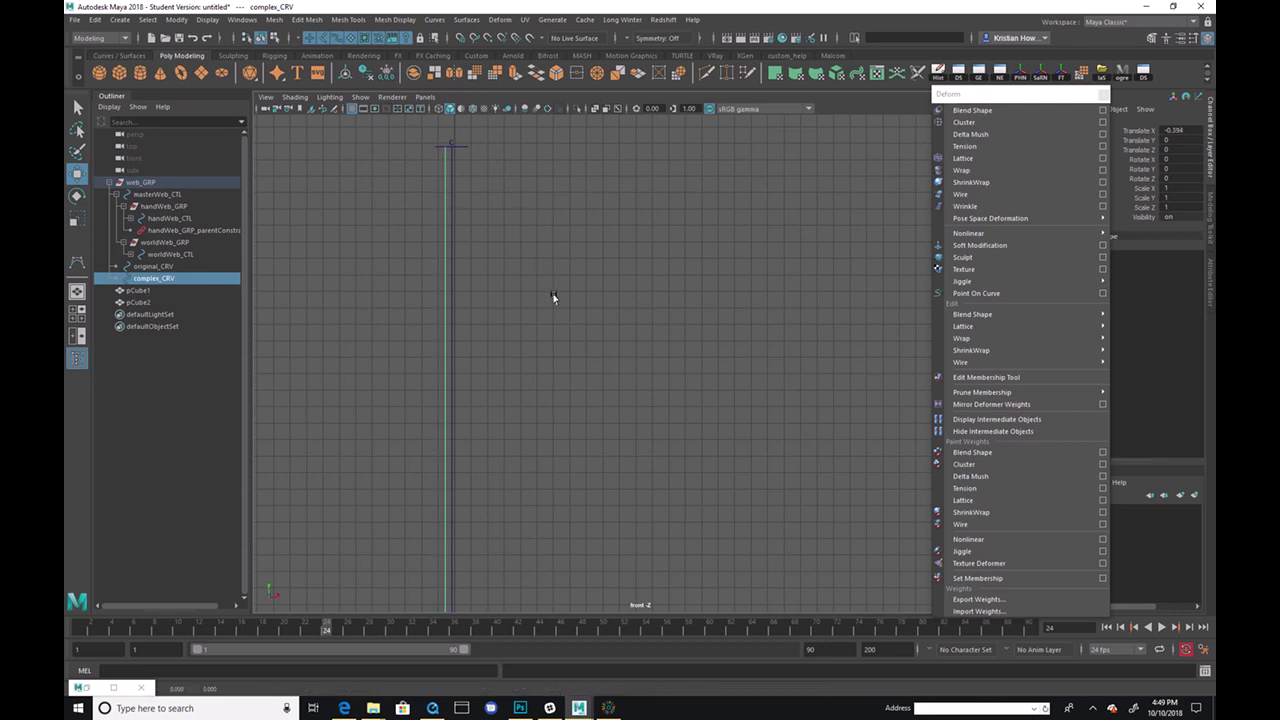
Step: Rebuild complex_CRV as a uniform cubic curve with 8 spans, using a 0 to 1 parameter range and keeping the ends
right_click(532, 230)
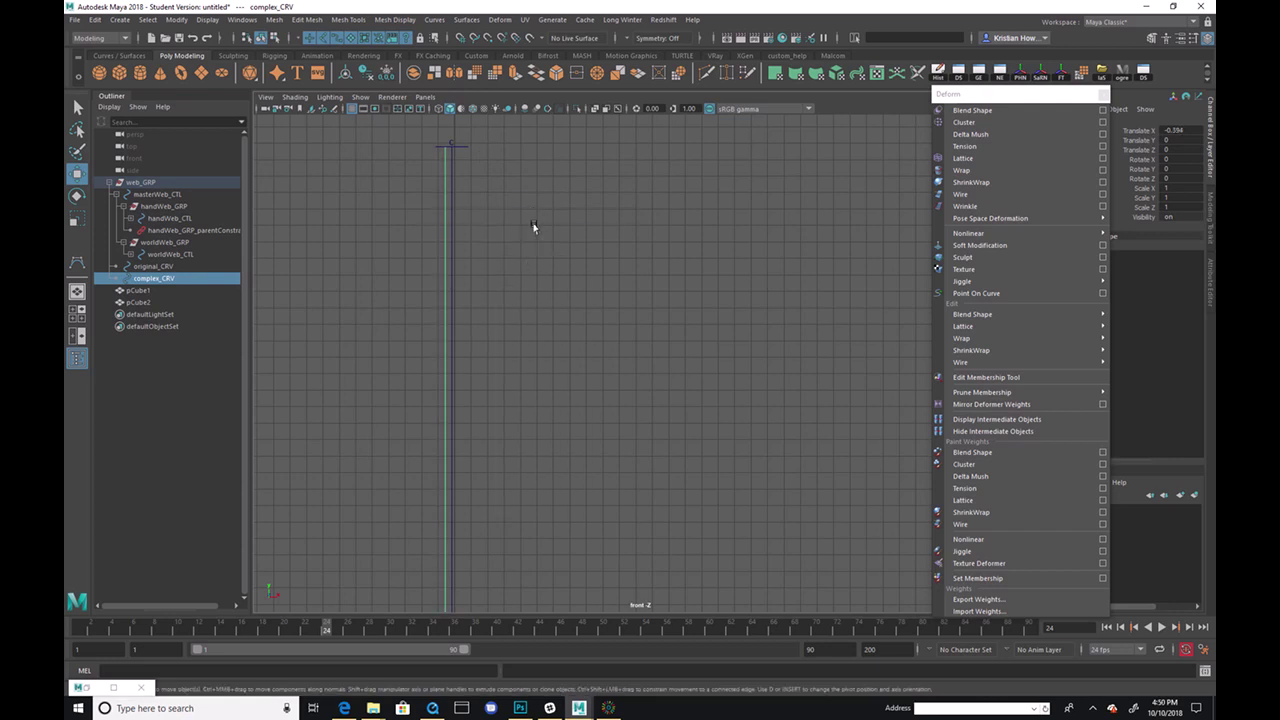
key(space)
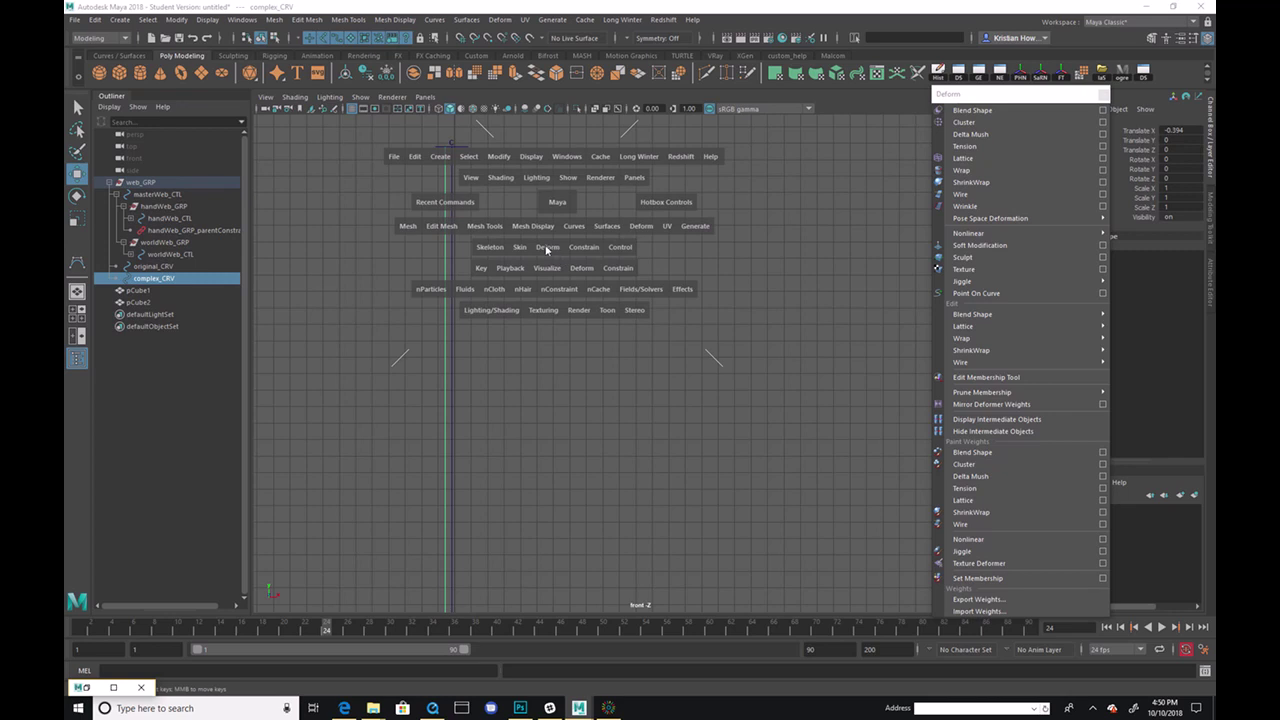
click(573, 229)
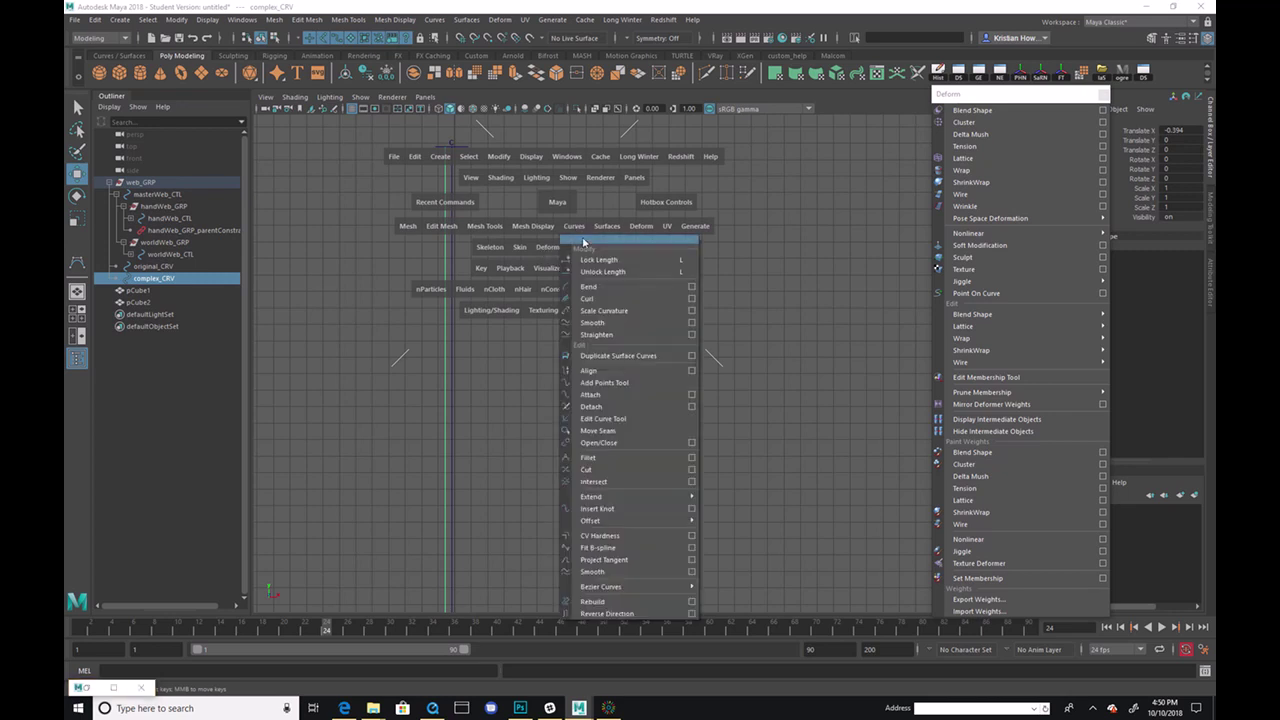
click(590, 242)
drag(638, 224, 738, 55)
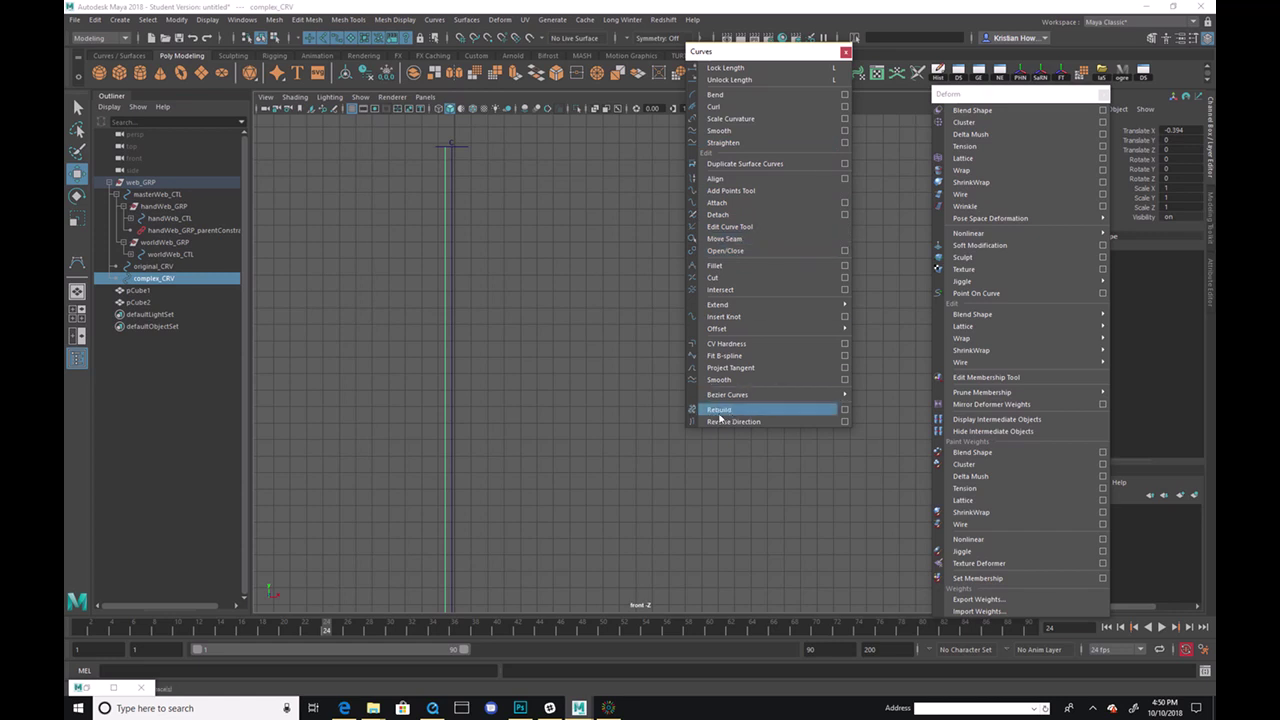
click(844, 409)
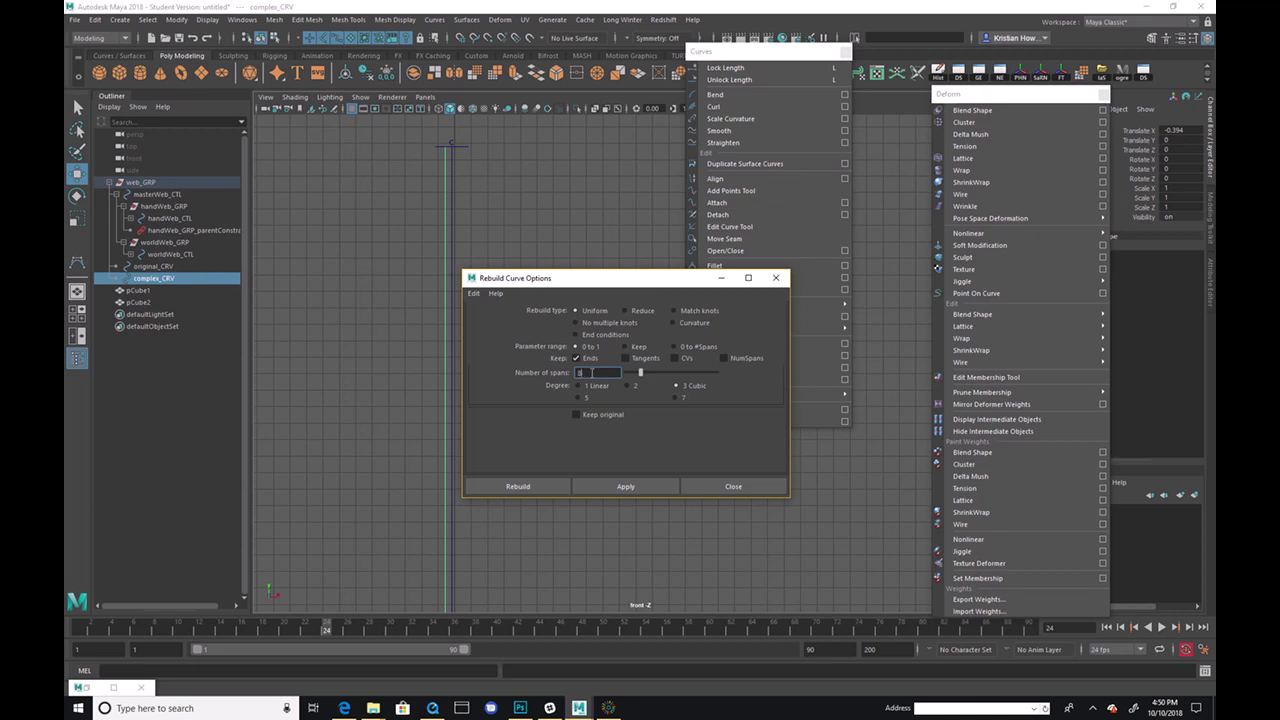
click(622, 489)
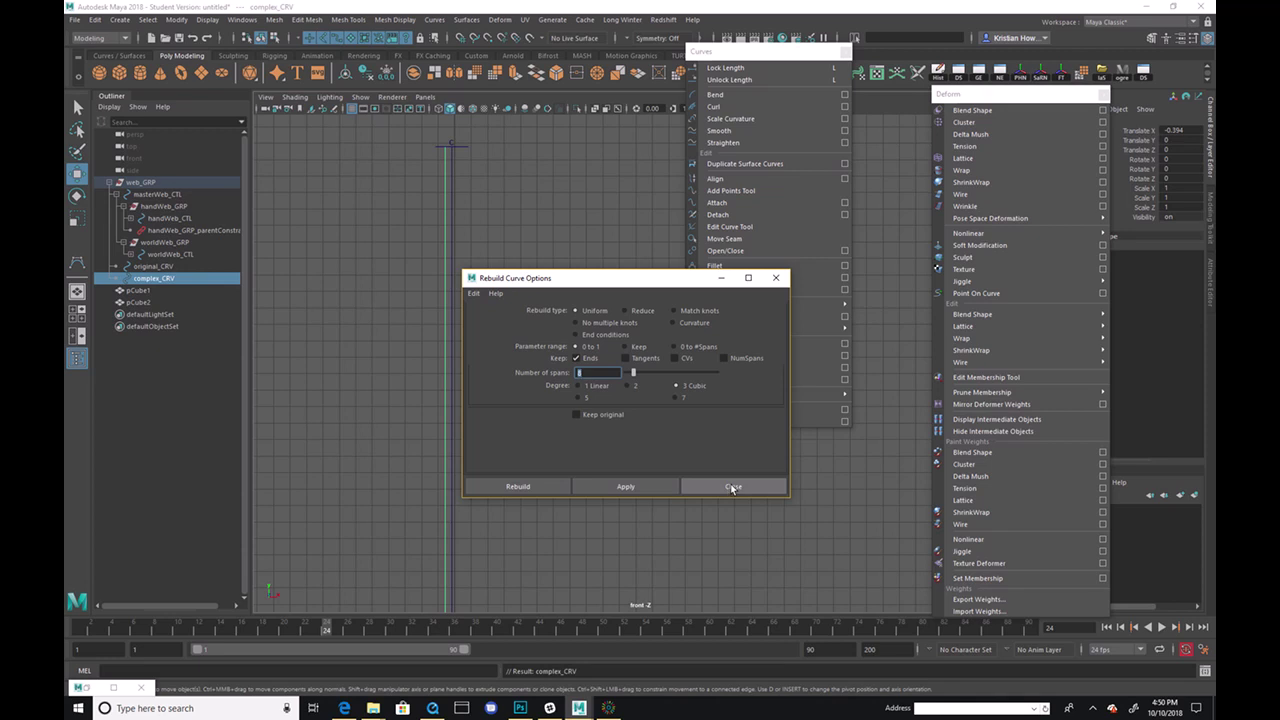
click(733, 488)
Step: Display the control vertices of complex_CRV and original_CRV to compare their point density, and return to object selection
click(531, 349)
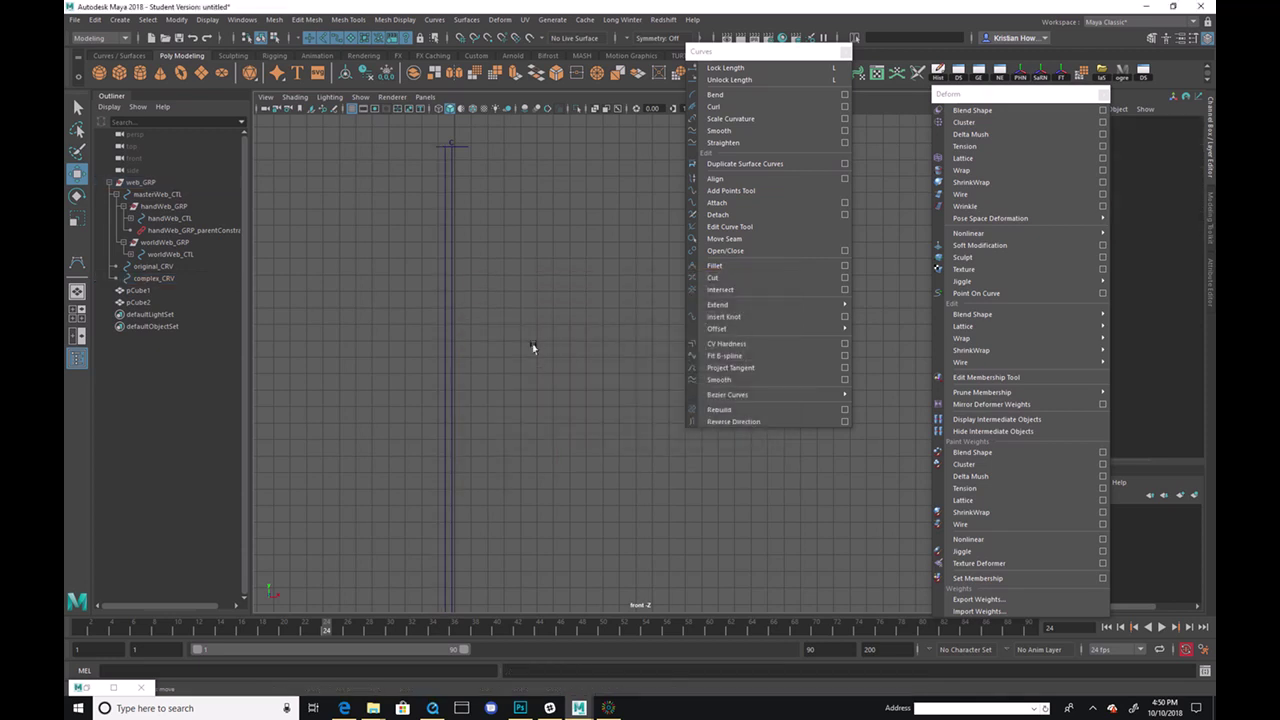
click(441, 323)
right_drag(445, 325, 411, 187)
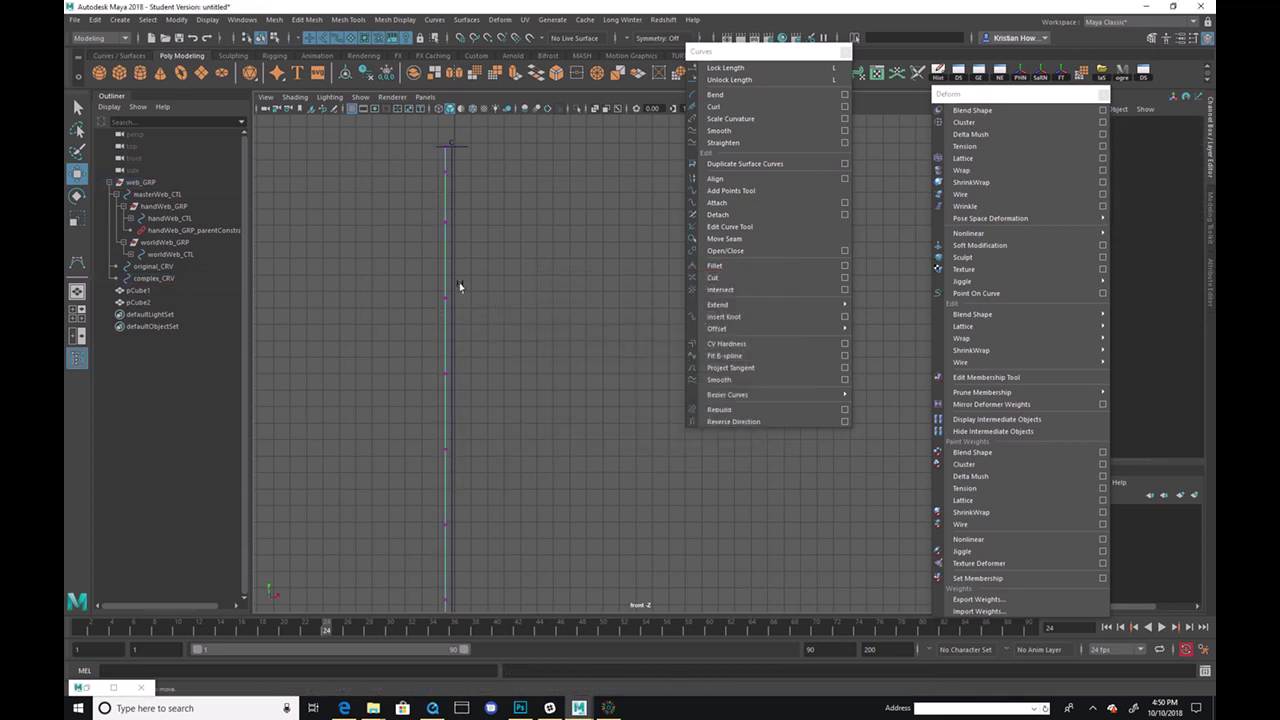
right_drag(454, 278, 410, 280)
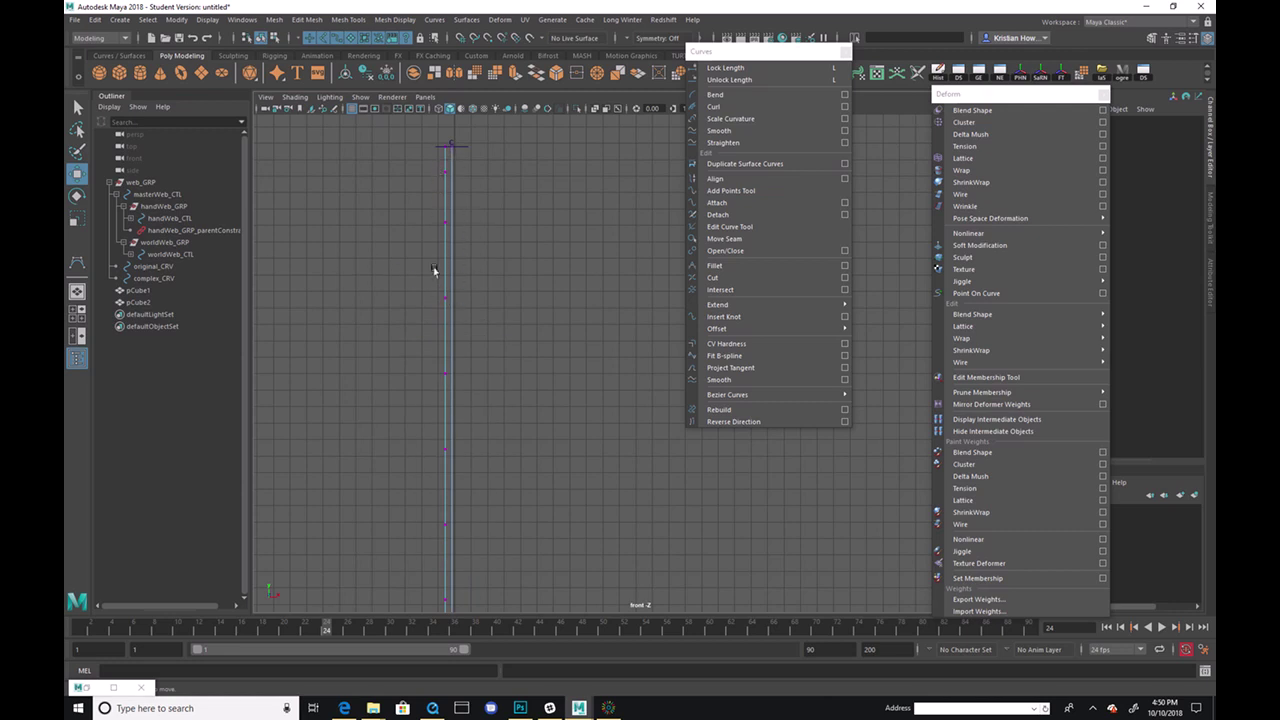
scroll(422, 255, down, 1)
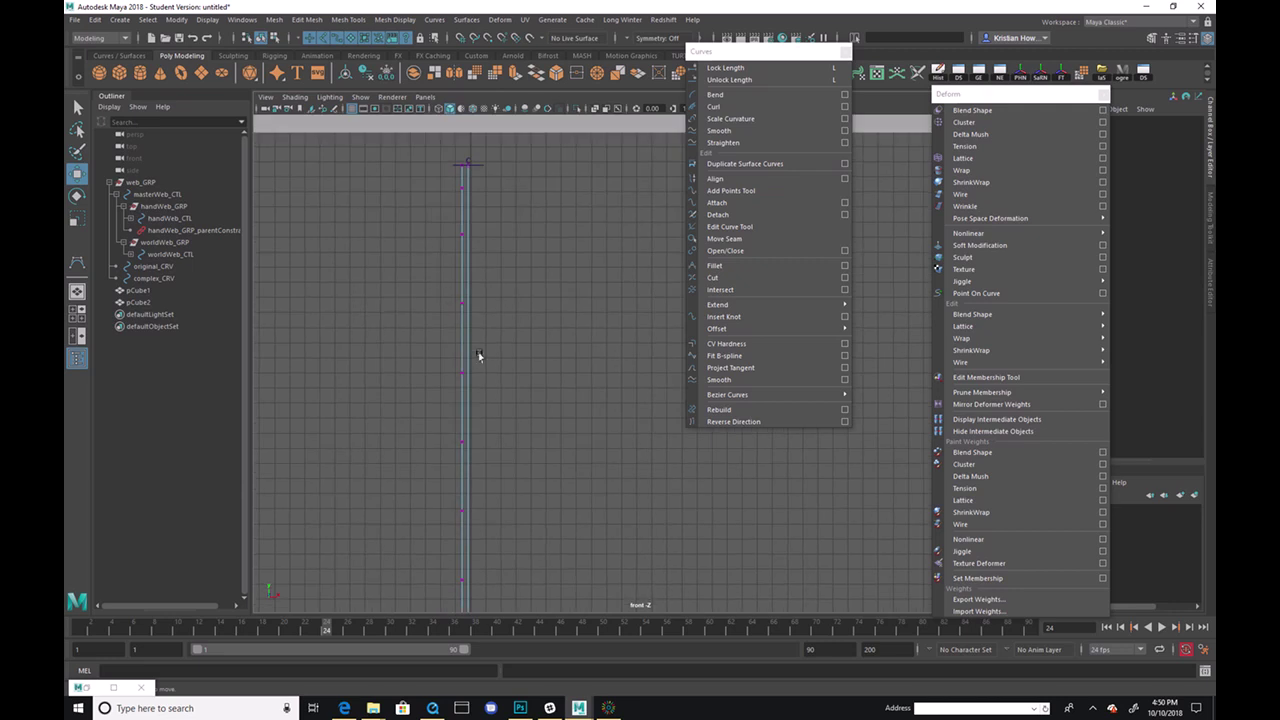
mouse_move(538, 443)
alt+middle_down()
mouse_move(506, 257)
mouse_move(506, 280)
mouse_move(443, 331)
mouse_move(451, 380)
mouse_move(558, 433)
alt+middle_up()
right_drag(466, 305, 510, 290)
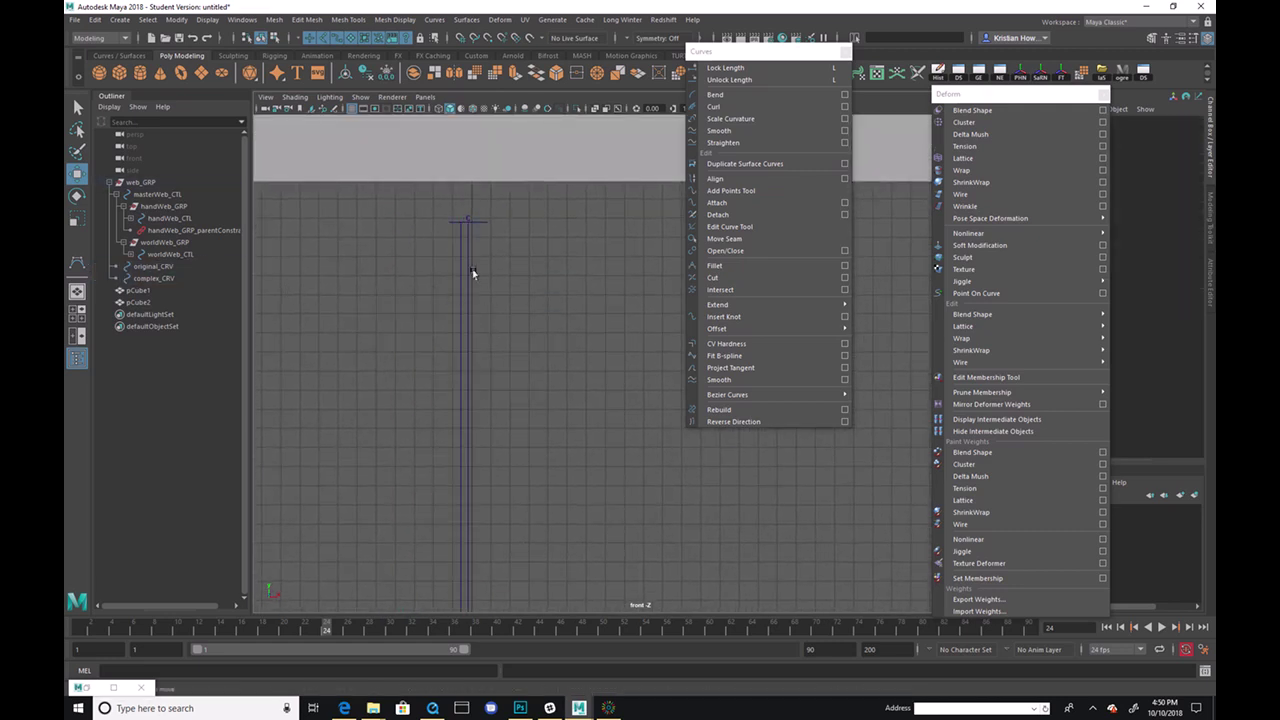
Step: Create a wire deformer that drives complex_CRV with original_CRV as the influence wire
alt+right_drag(400, 282, 540, 274)
alt+middle_drag(387, 219, 494, 311)
alt+right_drag(494, 311, 683, 346)
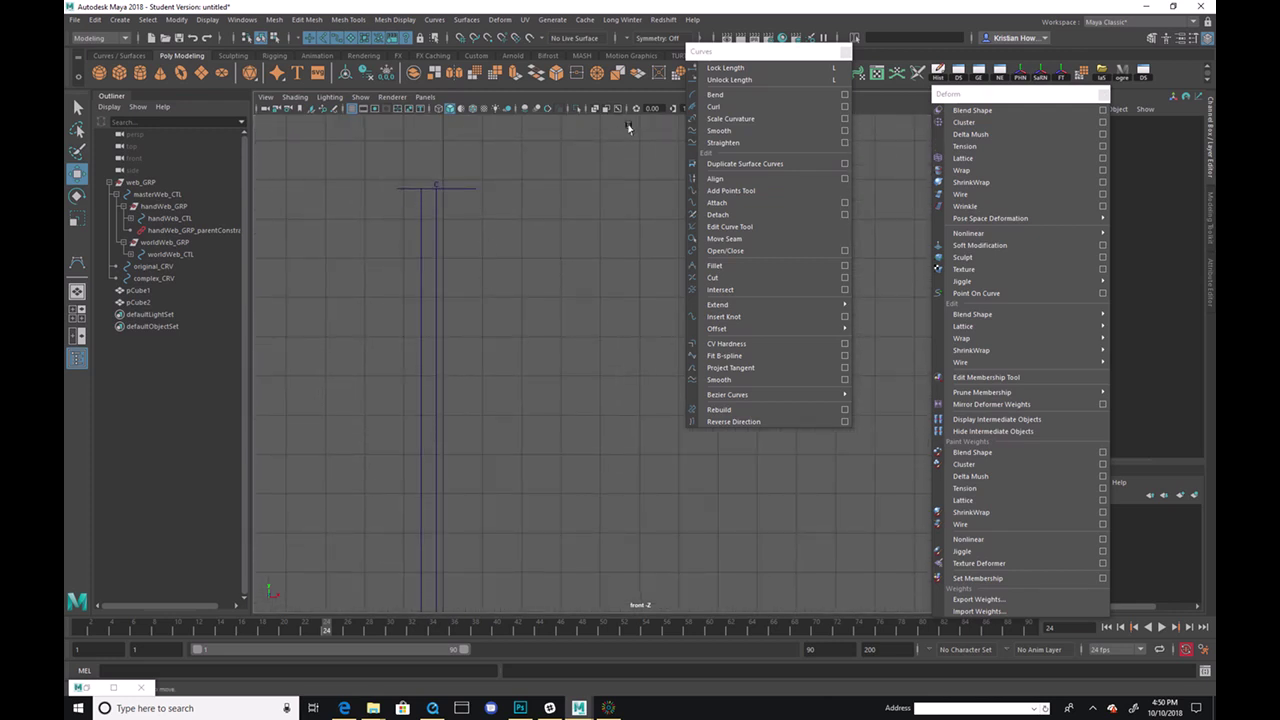
drag(975, 97, 651, 57)
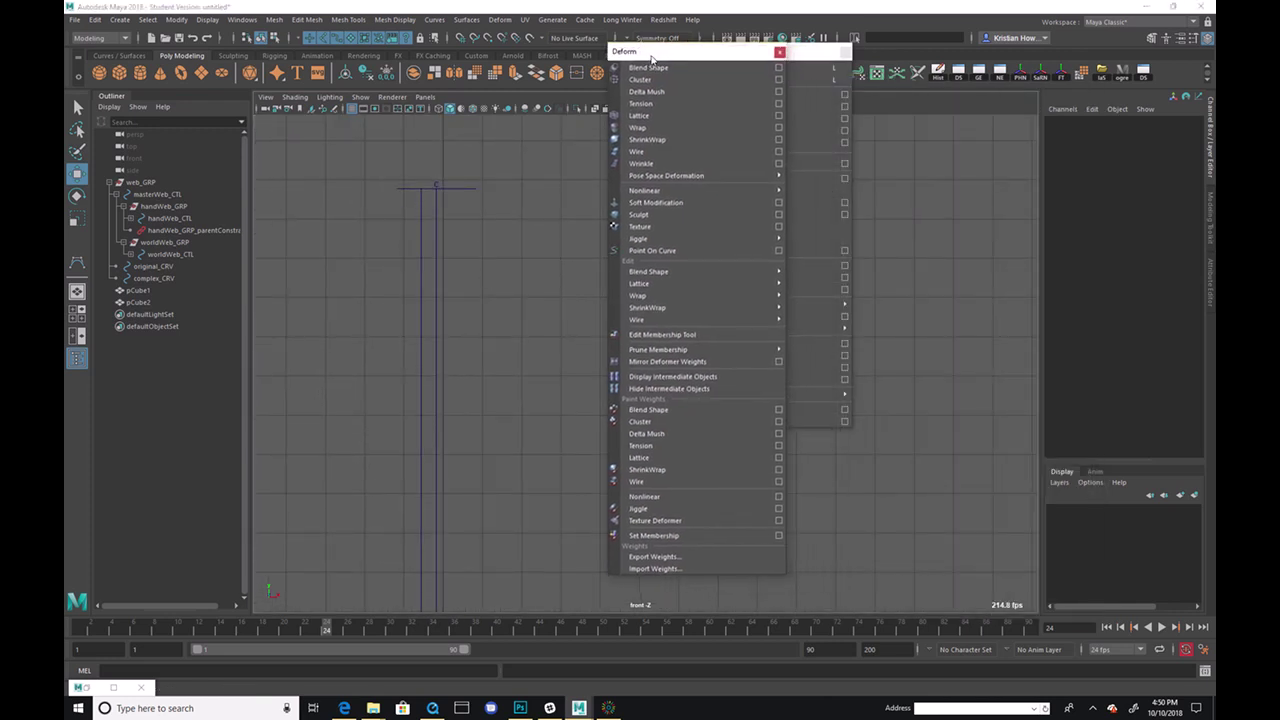
click(685, 152)
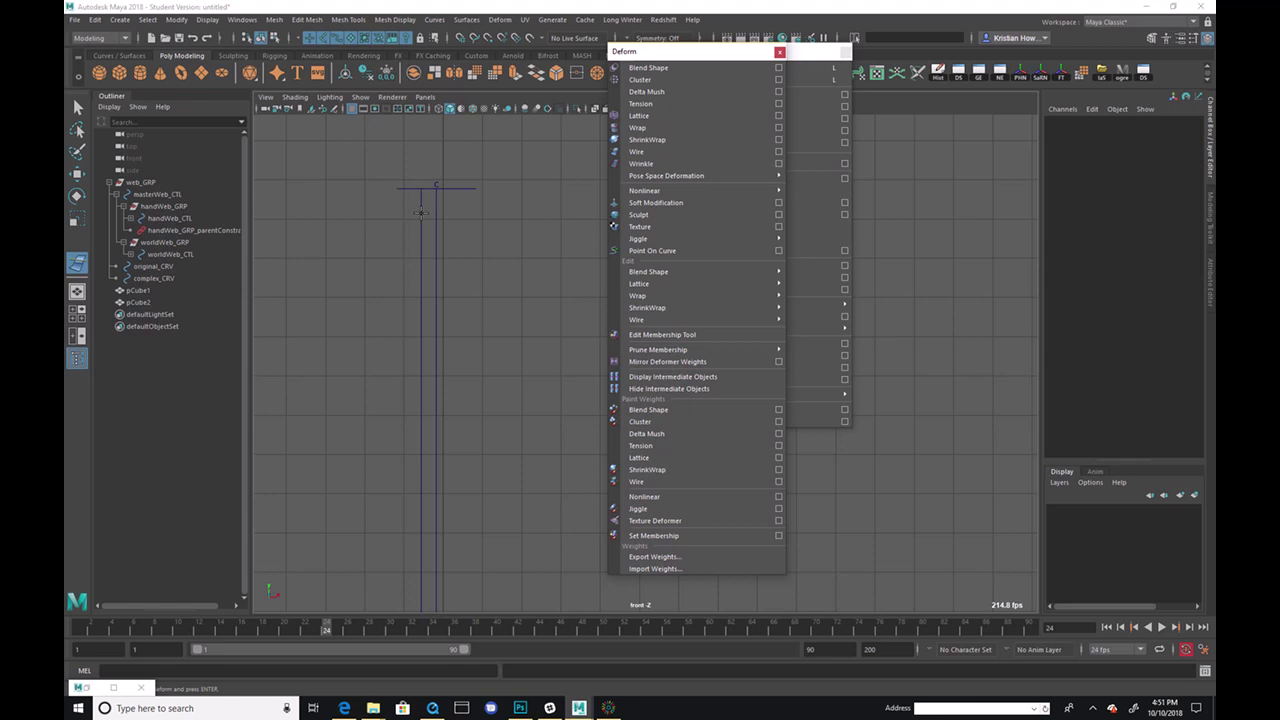
click(421, 212)
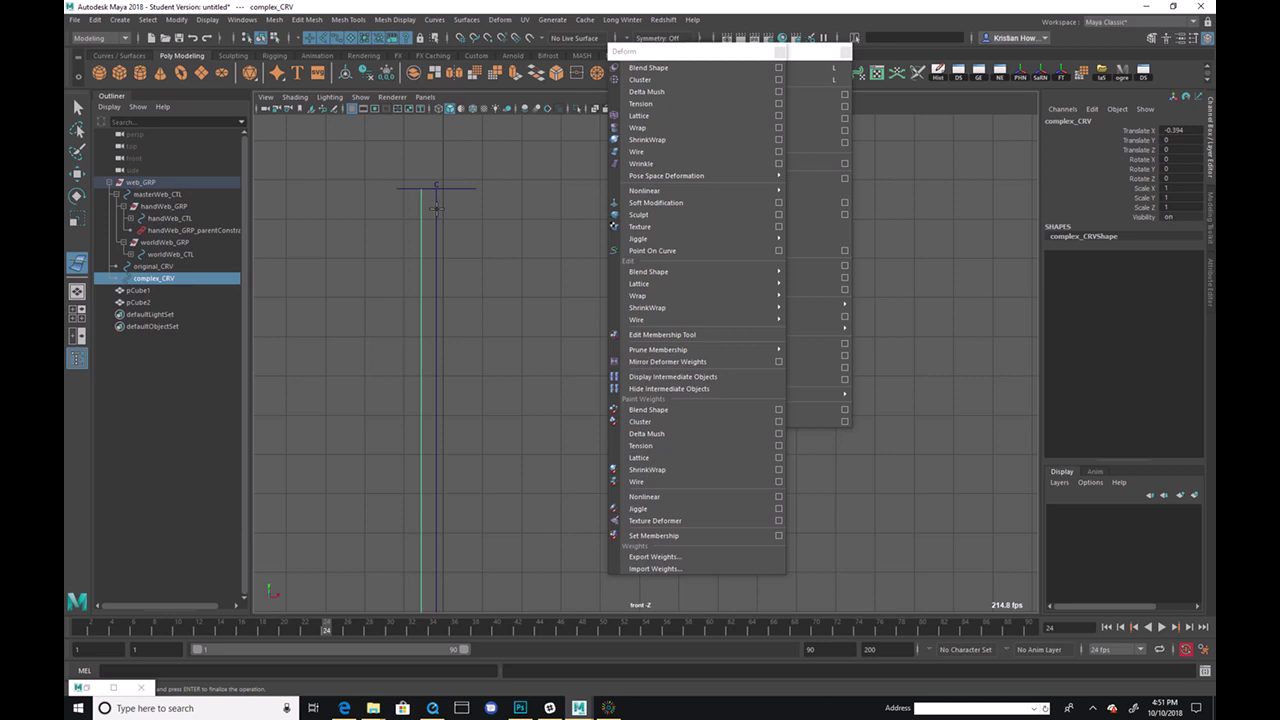
click(436, 208)
key(Return)
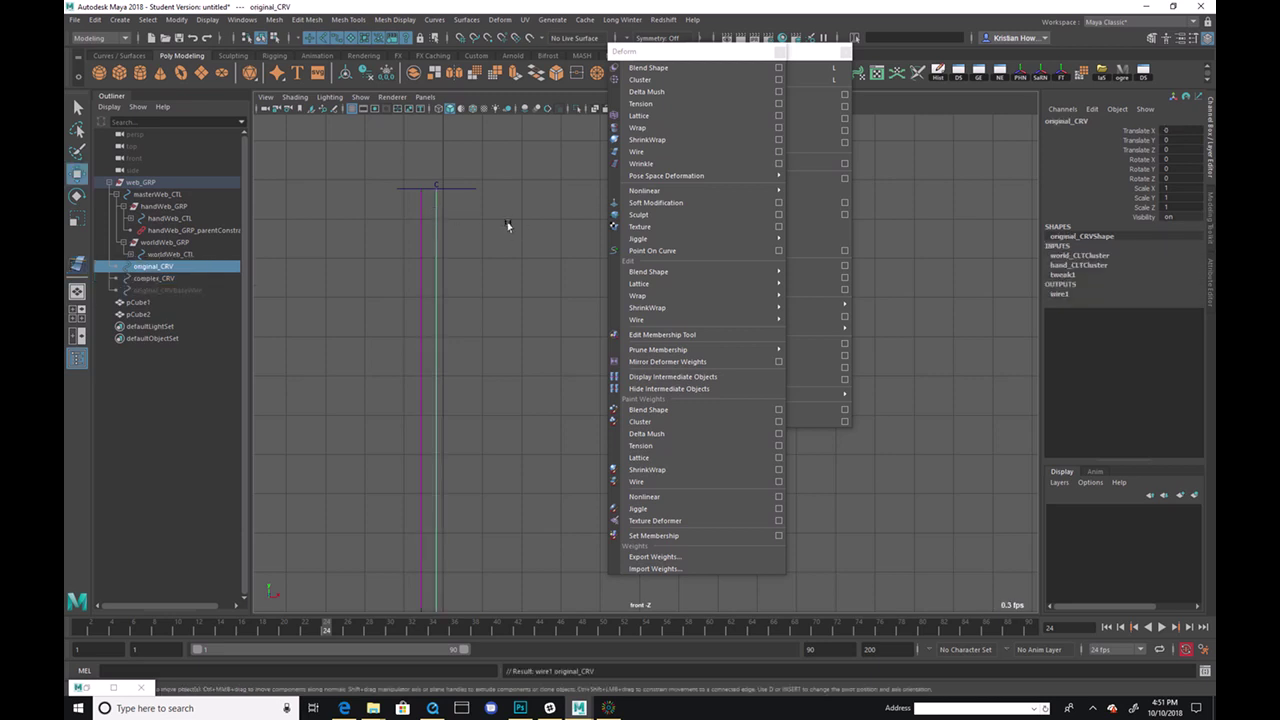
Step: Test the wire deformer by moving worldWeb_CTL diagonally away from the curve's upper end, and undo the move
click(448, 236)
click(411, 231)
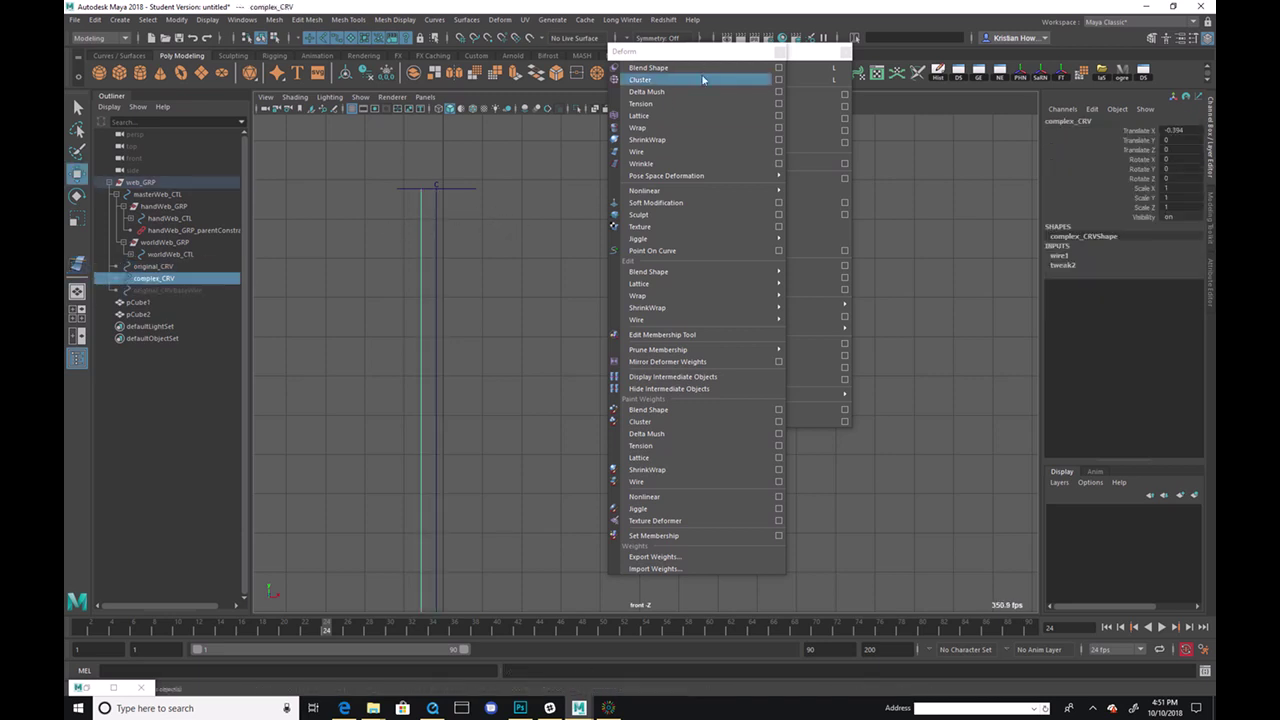
drag(660, 51, 898, 114)
click(478, 195)
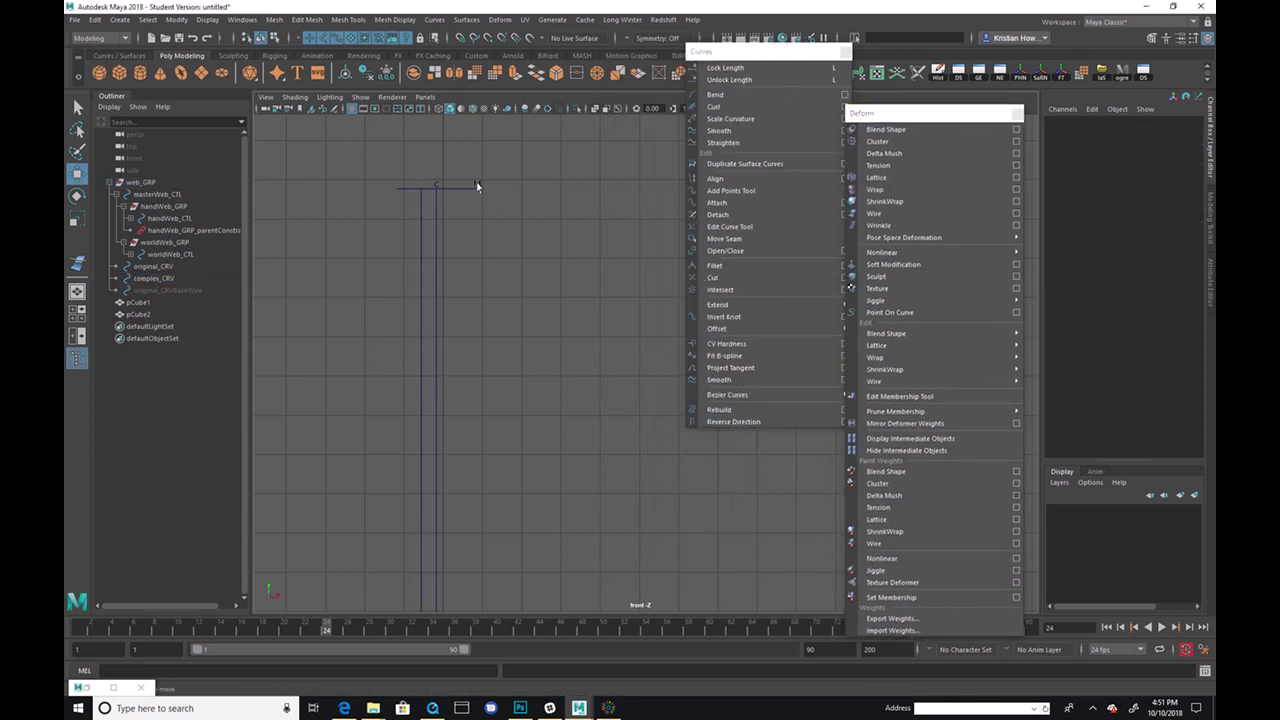
click(462, 201)
drag(437, 190, 562, 306)
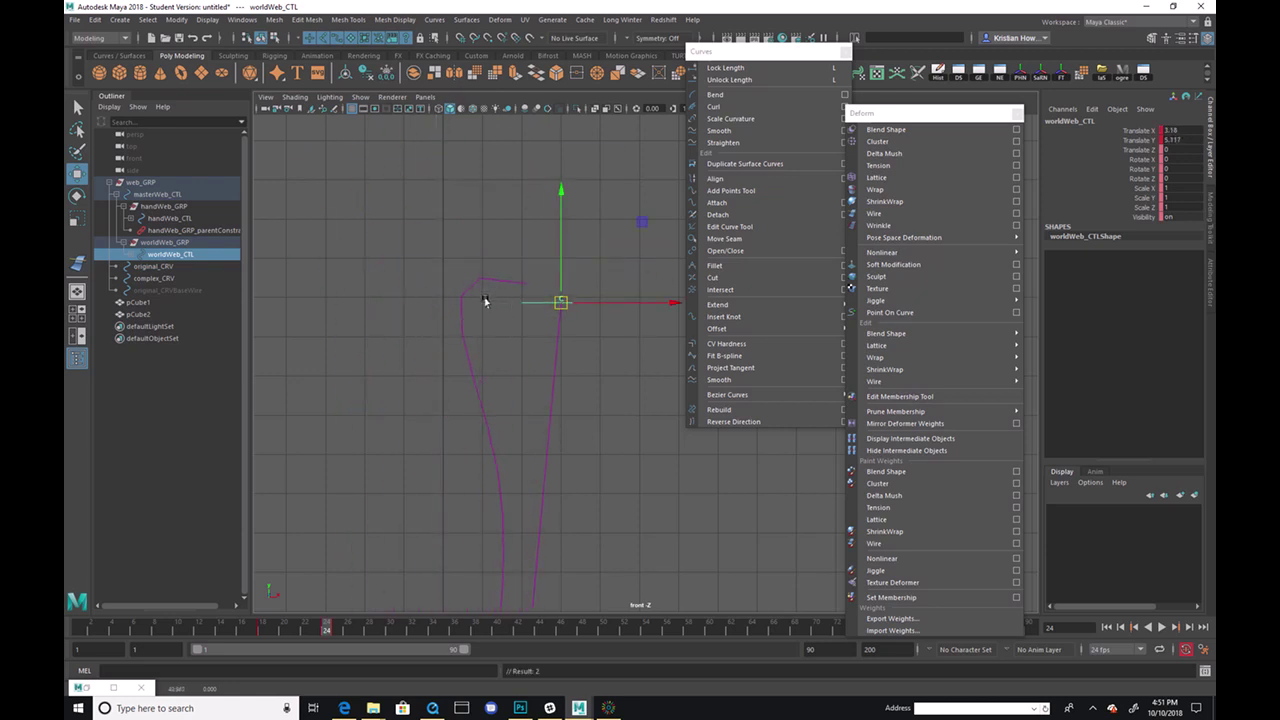
key(ctrl+z)
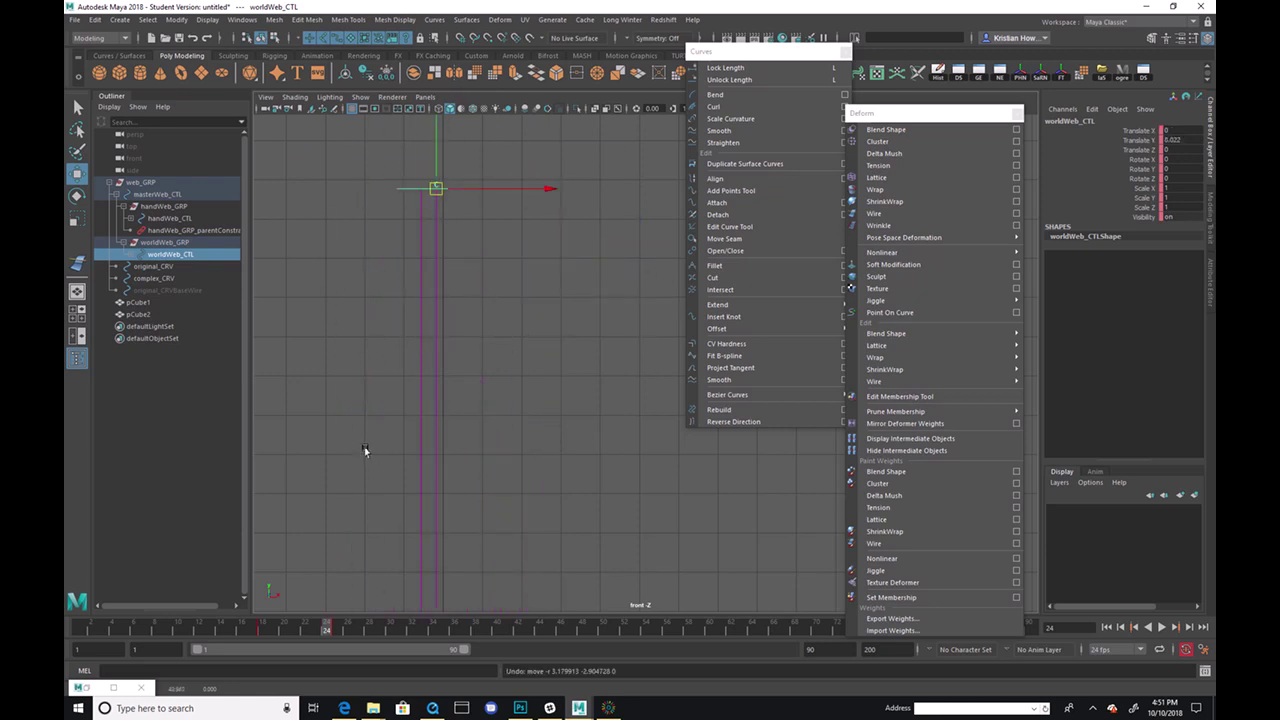
Step: Scrub the timeline between frames 23 and 26 to check how complex_CRV follows worldWeb_CTL
click(322, 628)
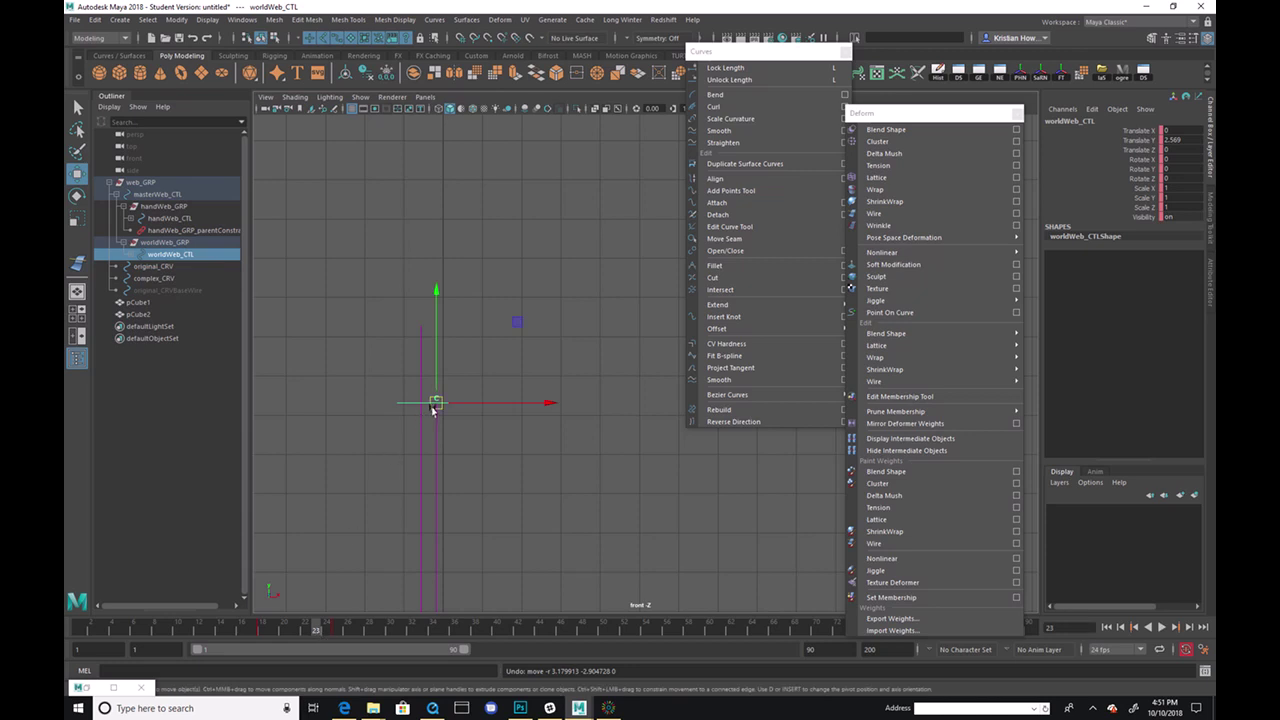
drag(293, 630, 347, 628)
key(f)
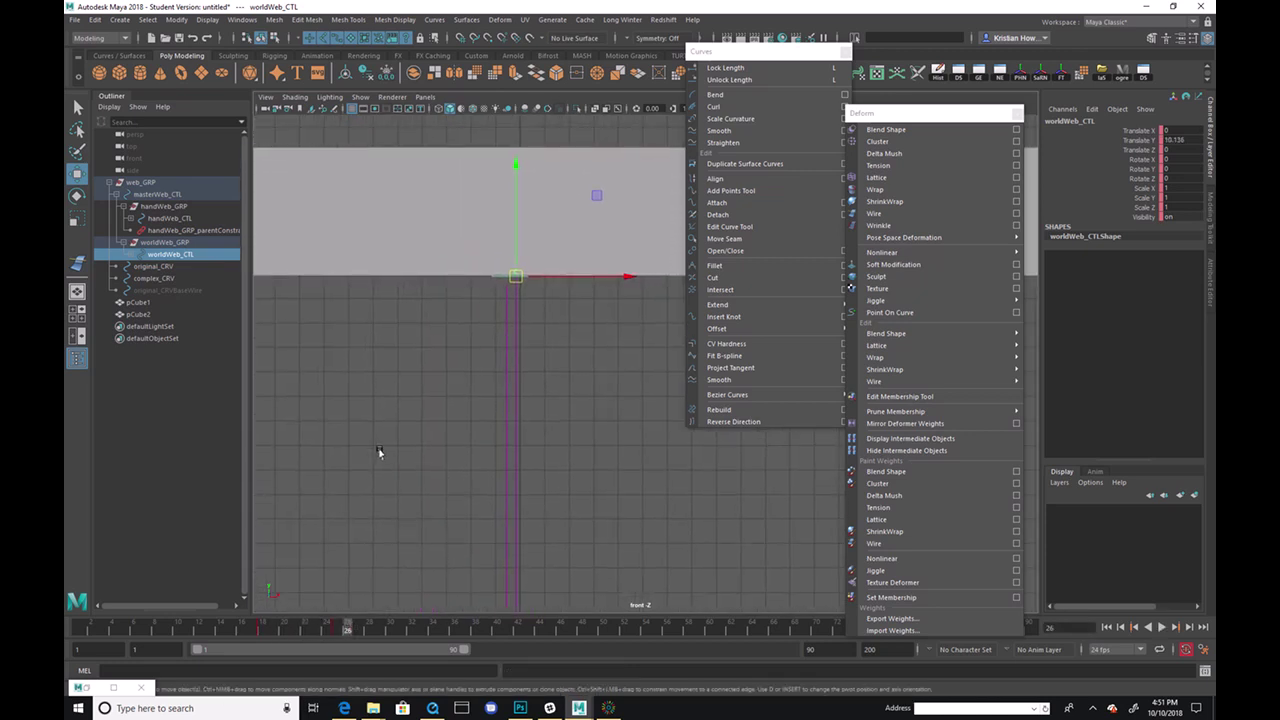
drag(343, 634, 314, 629)
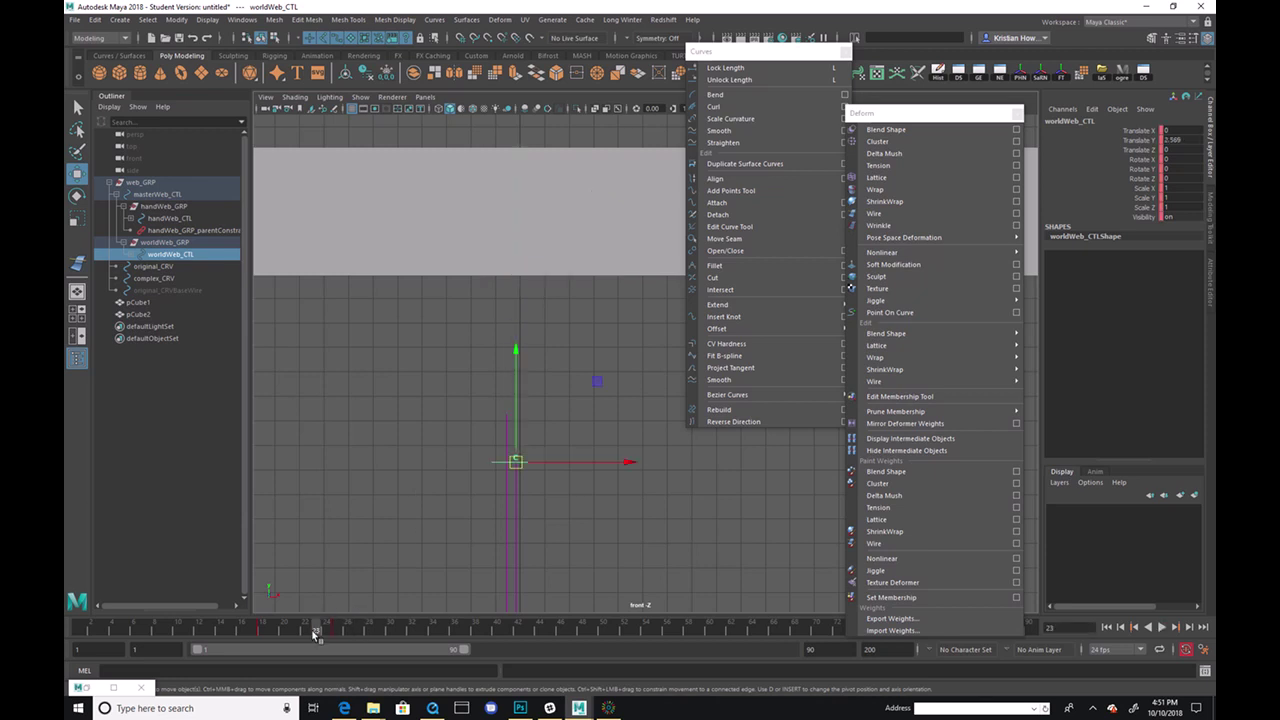
Step: Close the floating Deform menu and set the Dropoff Distance of complex_CRV's wire1 deformer to 50
click(504, 438)
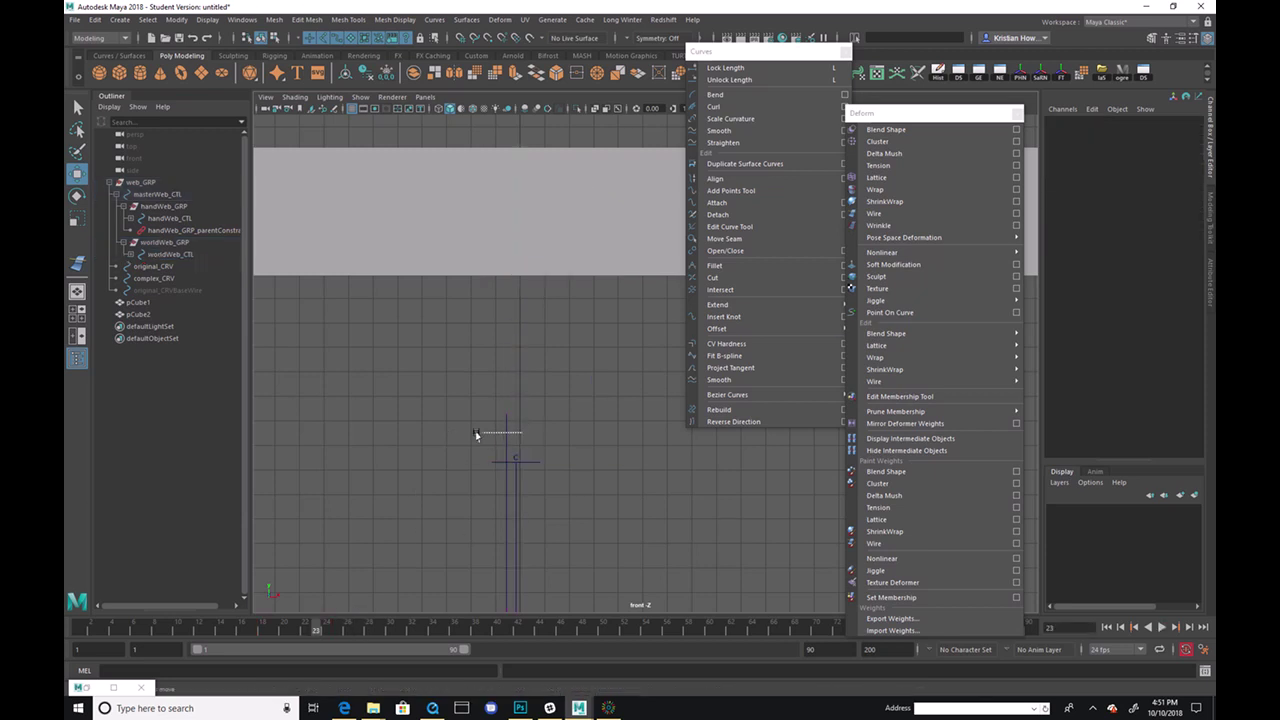
click(505, 435)
click(1016, 113)
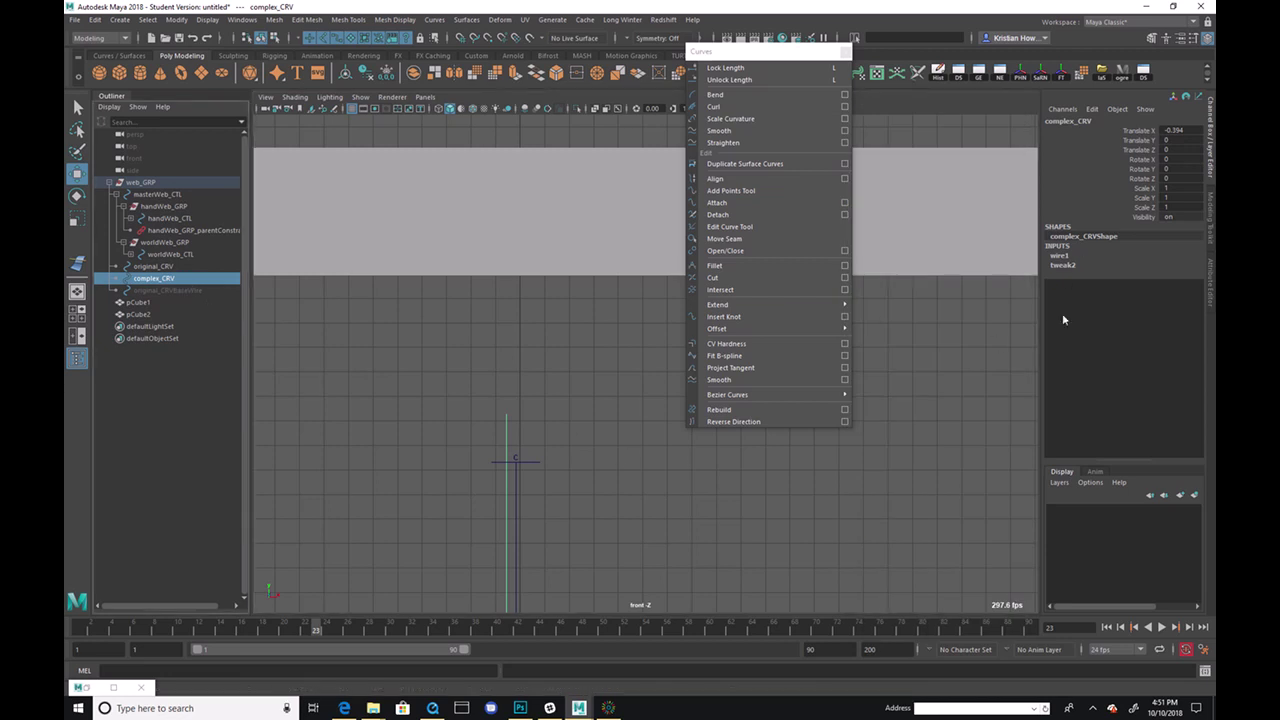
click(1066, 257)
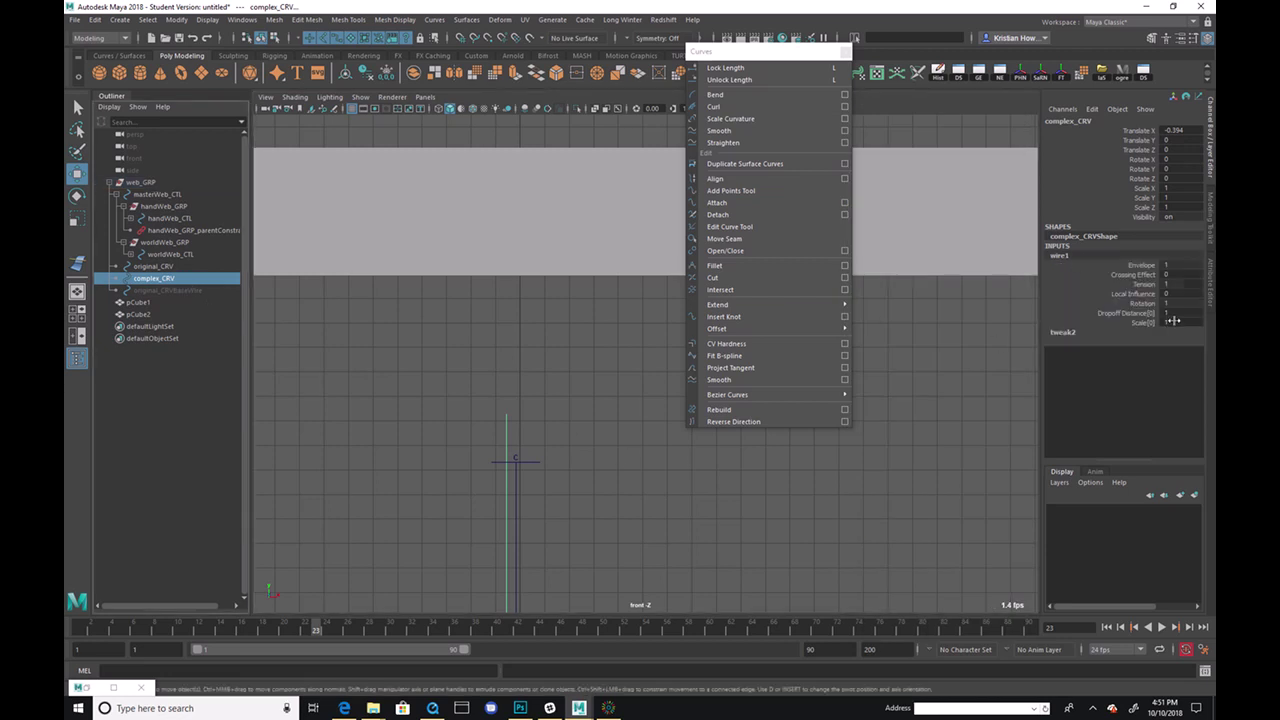
click(1125, 313)
middle_drag(830, 471, 888, 471)
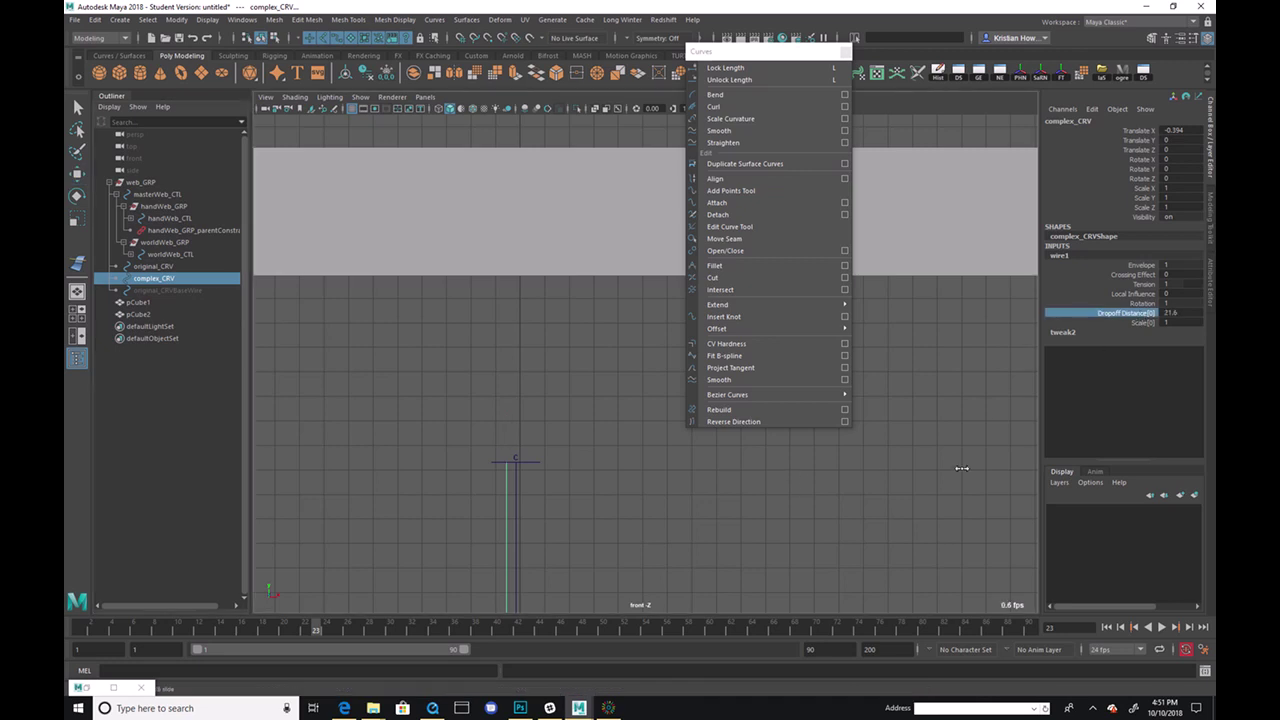
double_click(1187, 313)
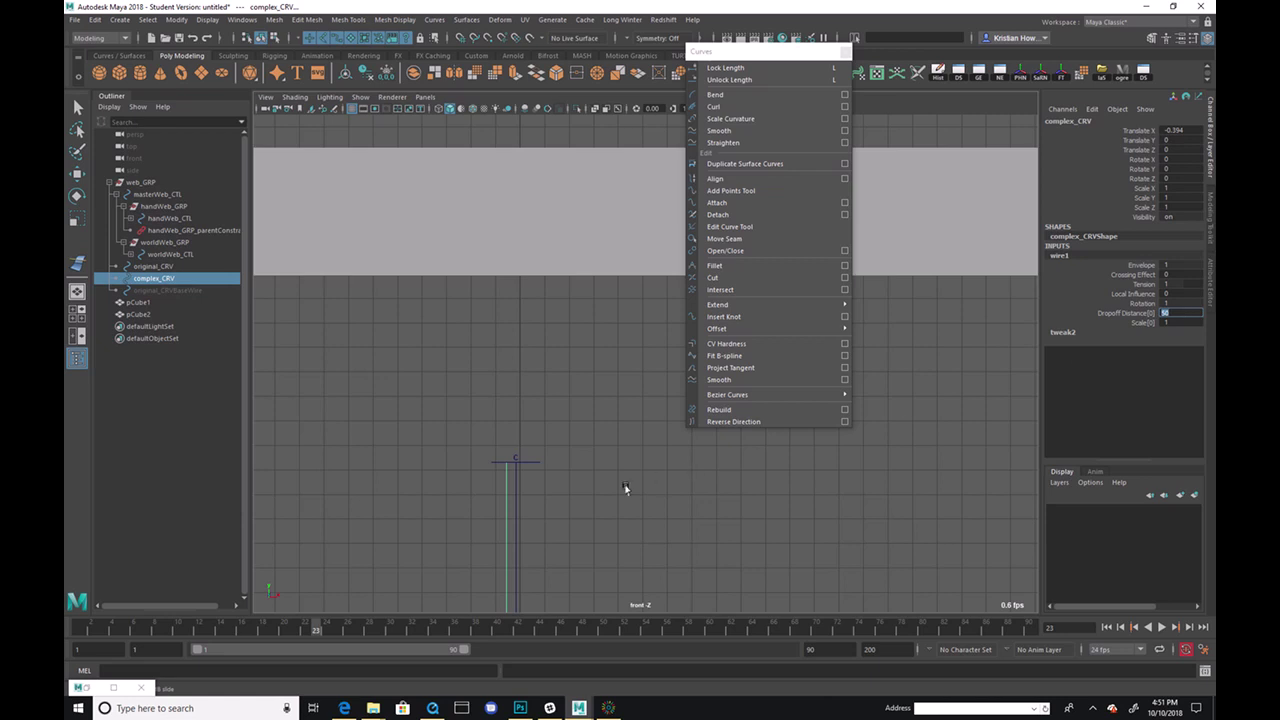
Step: Play and scrub the animation to frame 23, test the wire deformation by moving worldWeb_CTL, and undo the move
key(alt+v)
drag(163, 626, 316, 628)
click(531, 463)
key(w)
drag(520, 460, 458, 435)
key(ctrl+z)
Step: Set complex_CRV's Translate X to 0 so it lines up with the original web curve
click(504, 499)
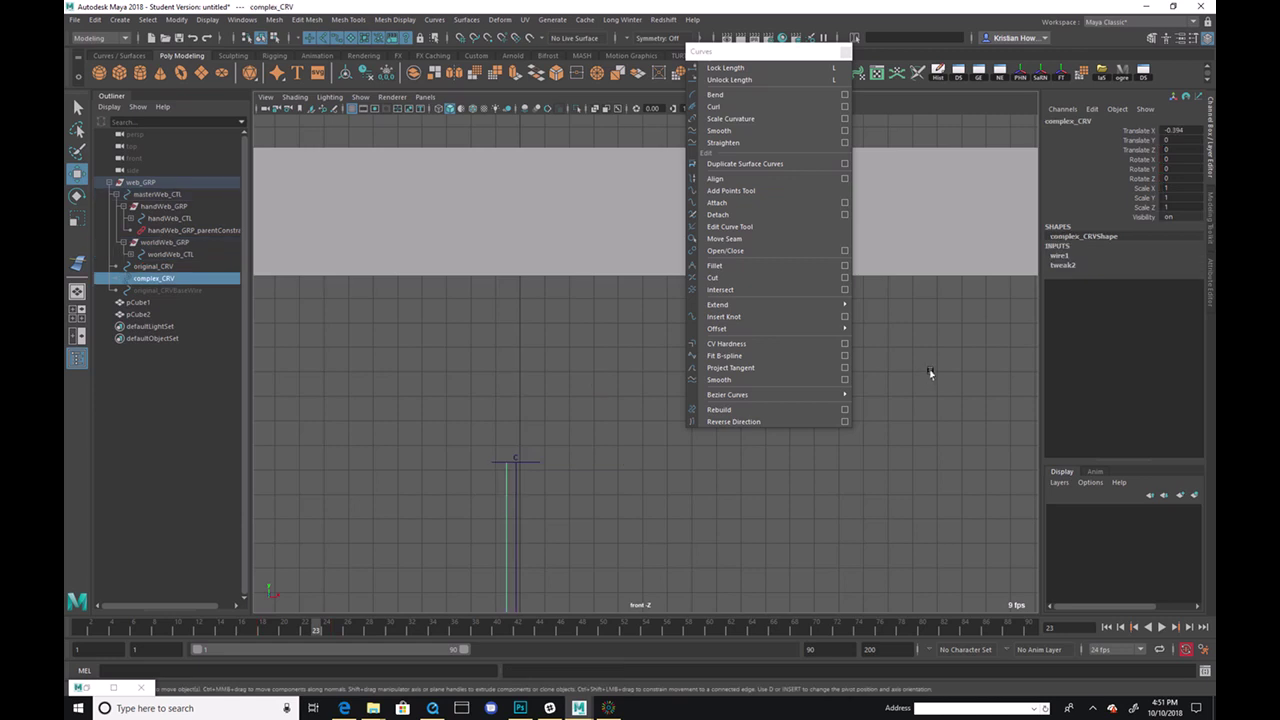
click(1190, 133)
text(0)
key(Return)
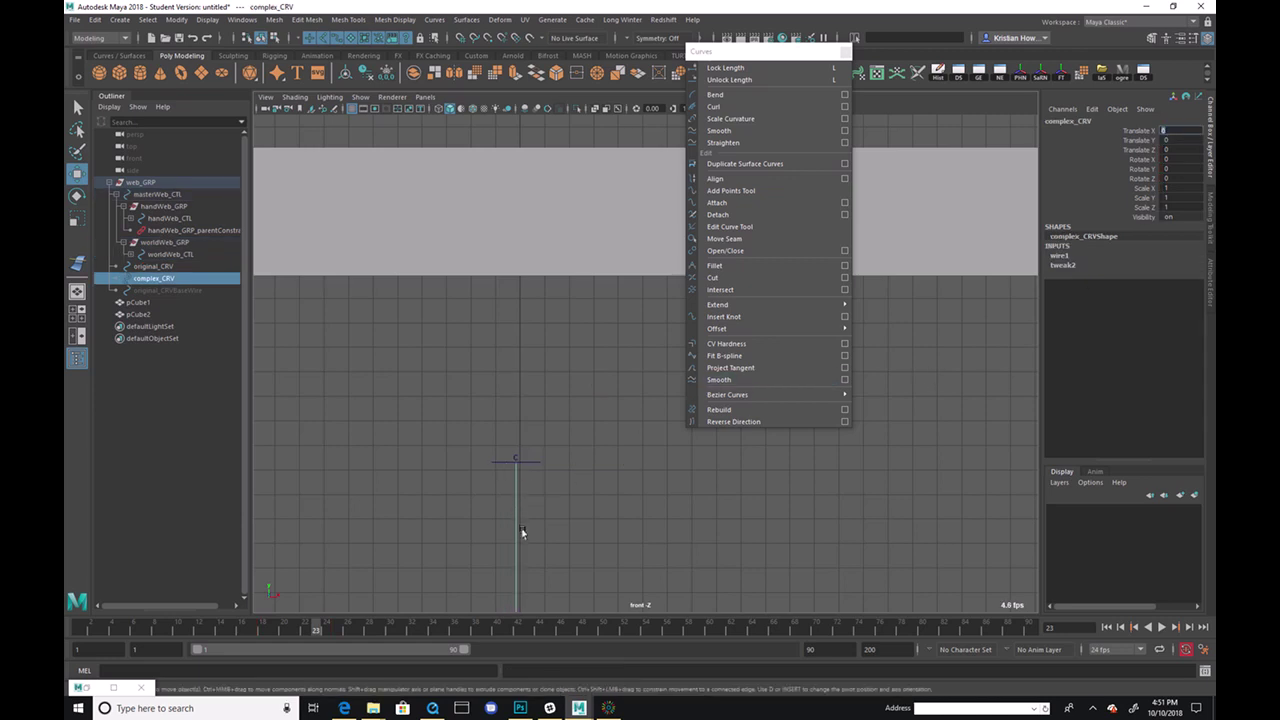
Step: Hide original_CRV so that only the complex curve is shown
mouse_move(573, 505)
alt+middle_down()
mouse_move(609, 423)
mouse_move(554, 311)
mouse_move(526, 437)
mouse_move(560, 484)
alt+middle_up()
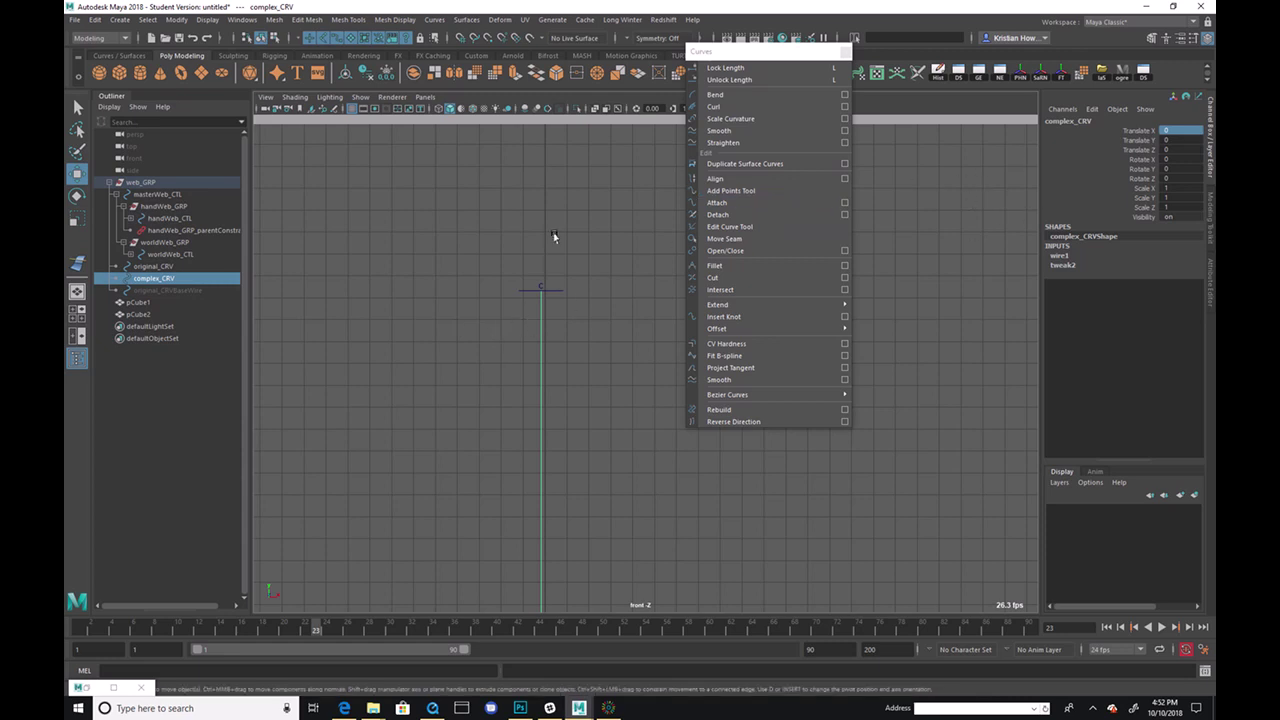
click(170, 267)
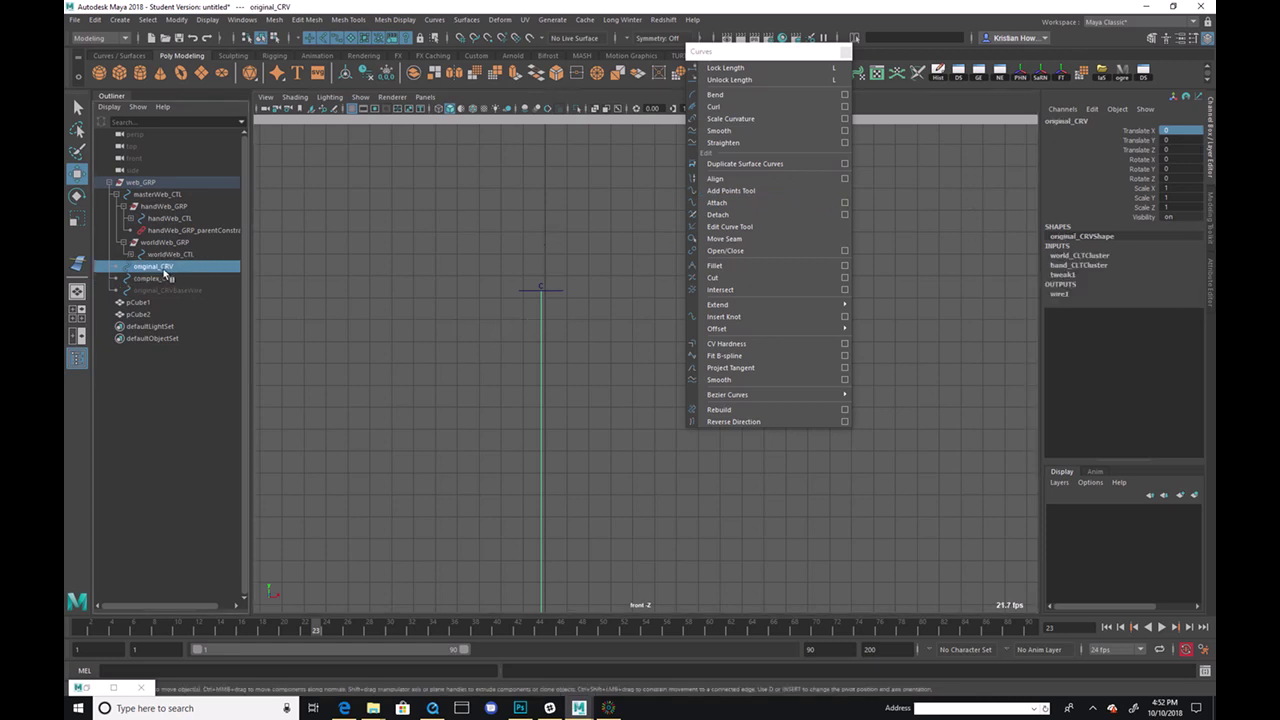
key(h)
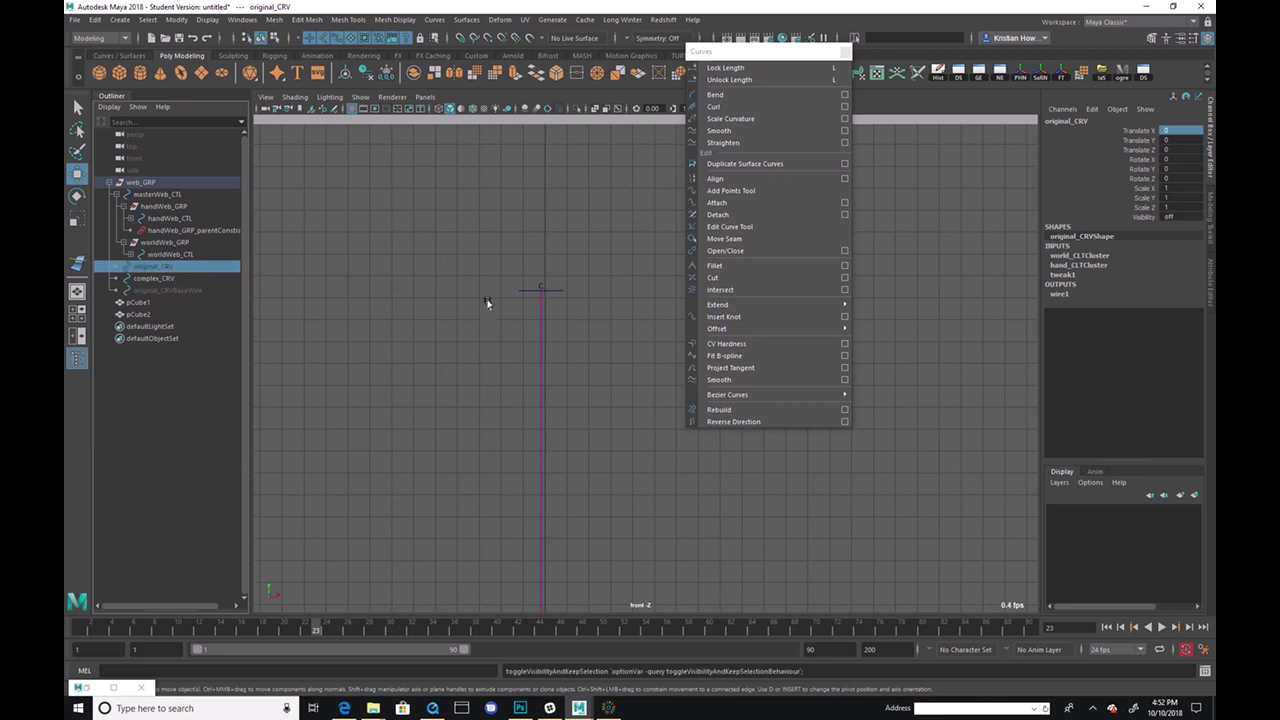
Step: Show the control vertices of complex_CRV and select cv[2:10], leaving out the two nearest the cube
click(539, 358)
click(541, 350)
key(F8)
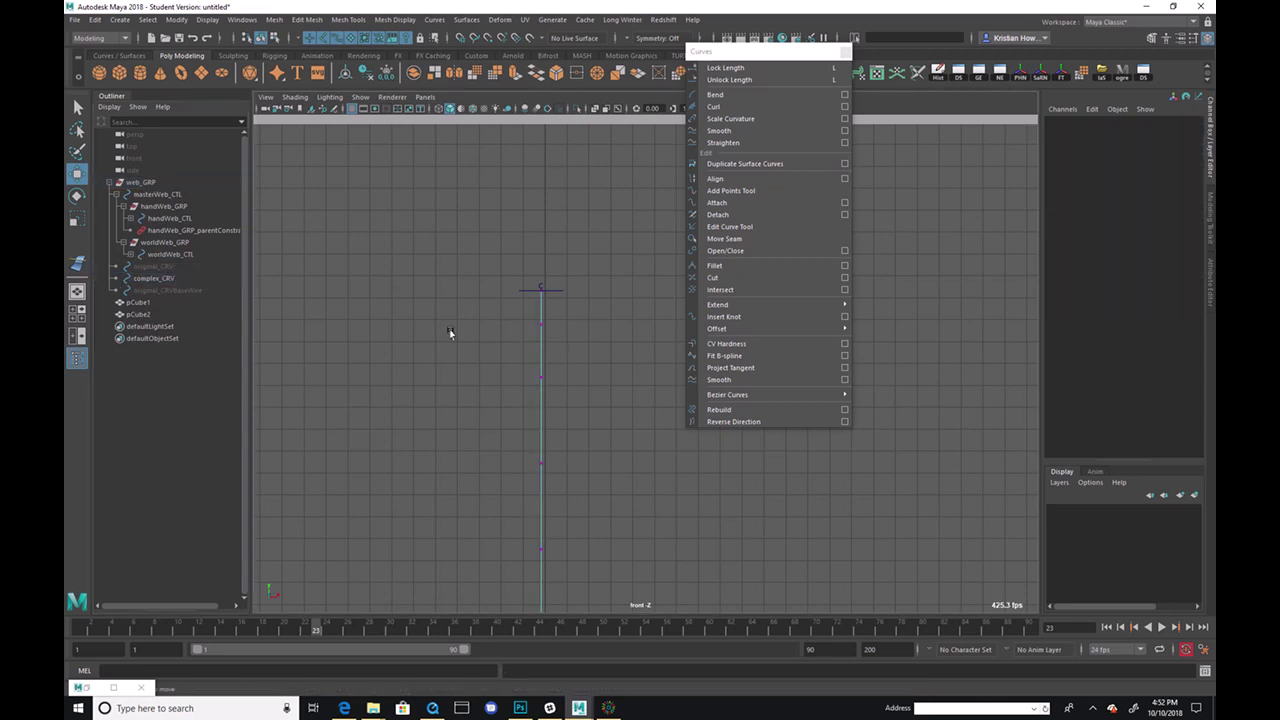
alt+right_drag(321, 303, 228, 272)
alt+middle_drag(486, 382, 402, 225)
alt+right_drag(406, 294, 252, 260)
drag(417, 214, 594, 557)
alt+right_drag(594, 557, 489, 297)
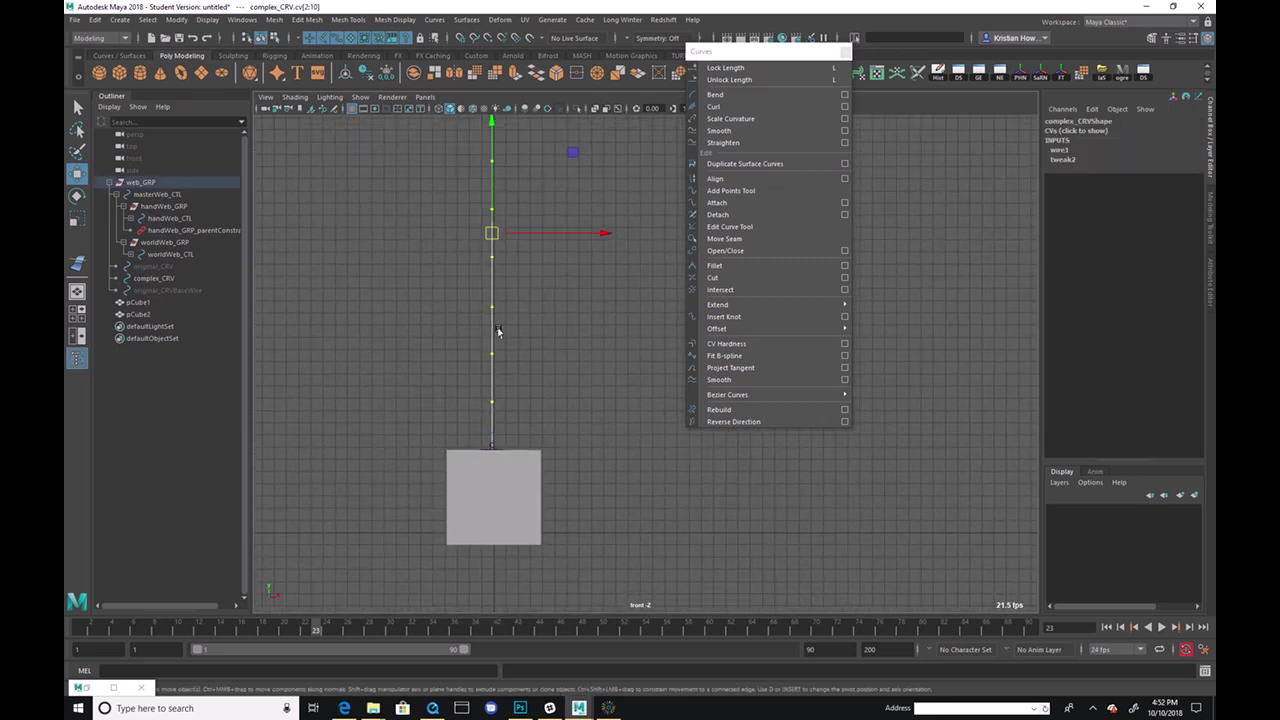
Step: Select all of complex_CRV's control vertices, cv[0:10], and key them on both sides of the swing, starting at frame 18
alt+middle_drag(484, 178, 484, 248)
drag(443, 149, 591, 577)
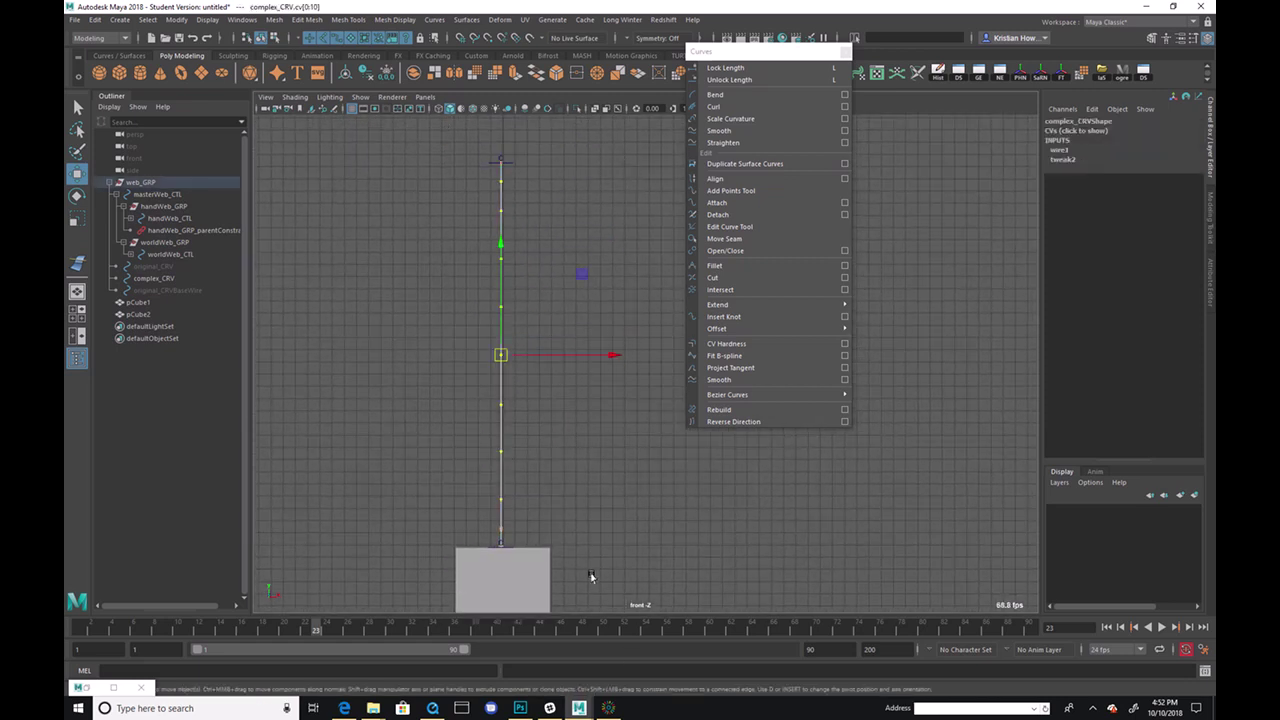
mouse_move(323, 633)
mouse_down()
mouse_move(200, 623)
mouse_move(337, 630)
mouse_up()
alt+middle_drag(608, 458, 603, 521)
alt+right_drag(603, 521, 481, 507)
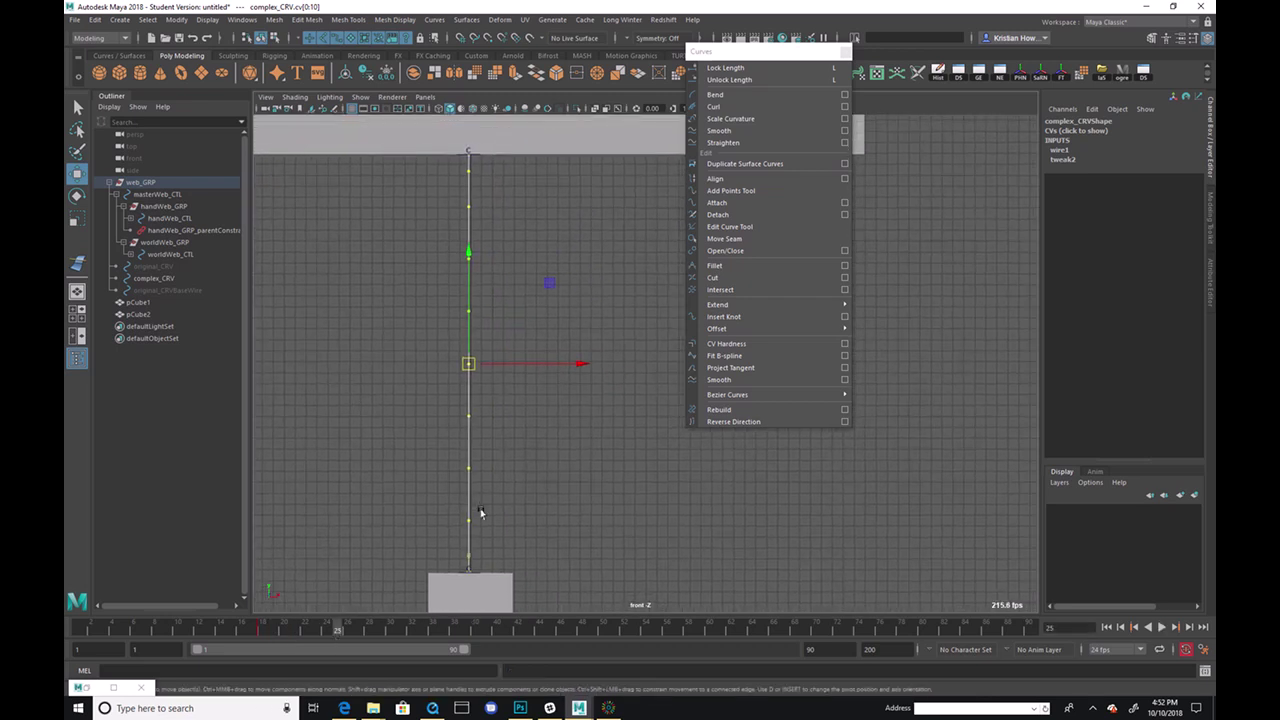
Step: At frame 21, select cv[3] near the cube and turn on soft selection with a falloff covering only the neighbouring control vertices
mouse_move(306, 636)
mouse_down()
mouse_move(263, 631)
mouse_move(357, 631)
mouse_move(298, 634)
mouse_up()
alt+middle_drag(461, 521, 463, 431)
alt+right_drag(463, 431, 526, 550)
alt+middle_drag(526, 550, 633, 516)
key(q)
drag(467, 444, 494, 467)
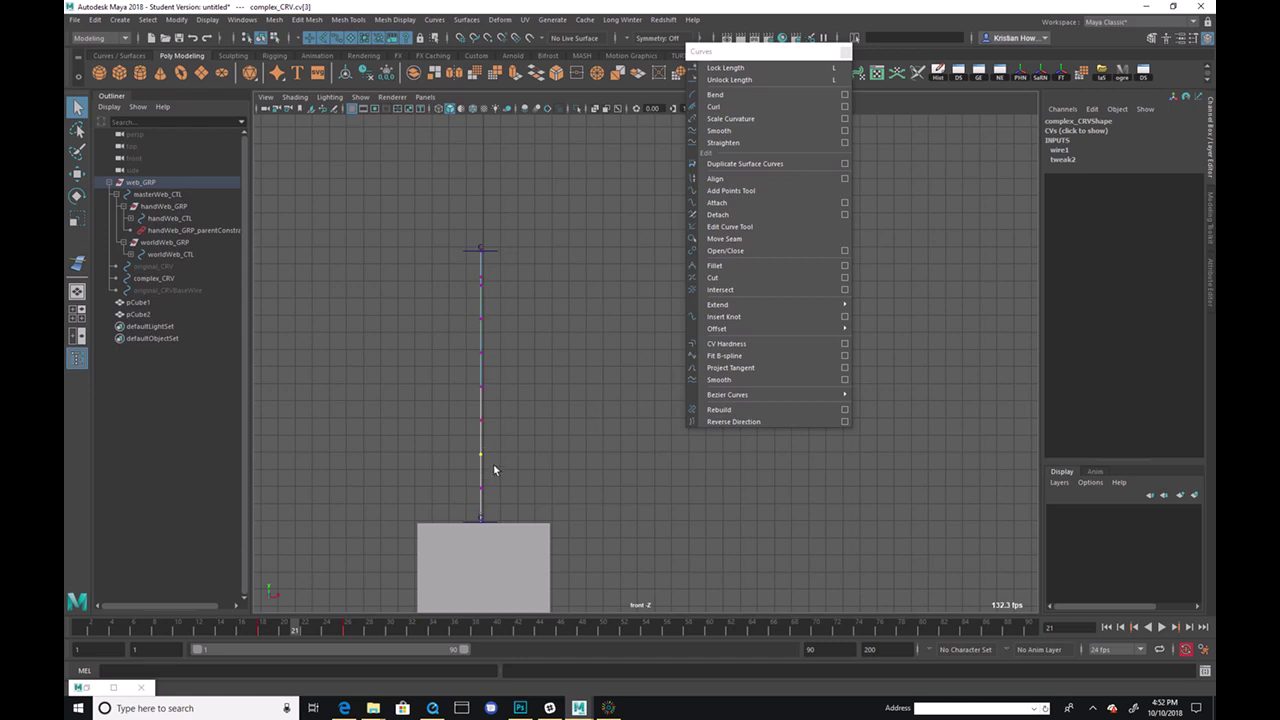
key(b)
drag(417, 457, 484, 458)
key(w)
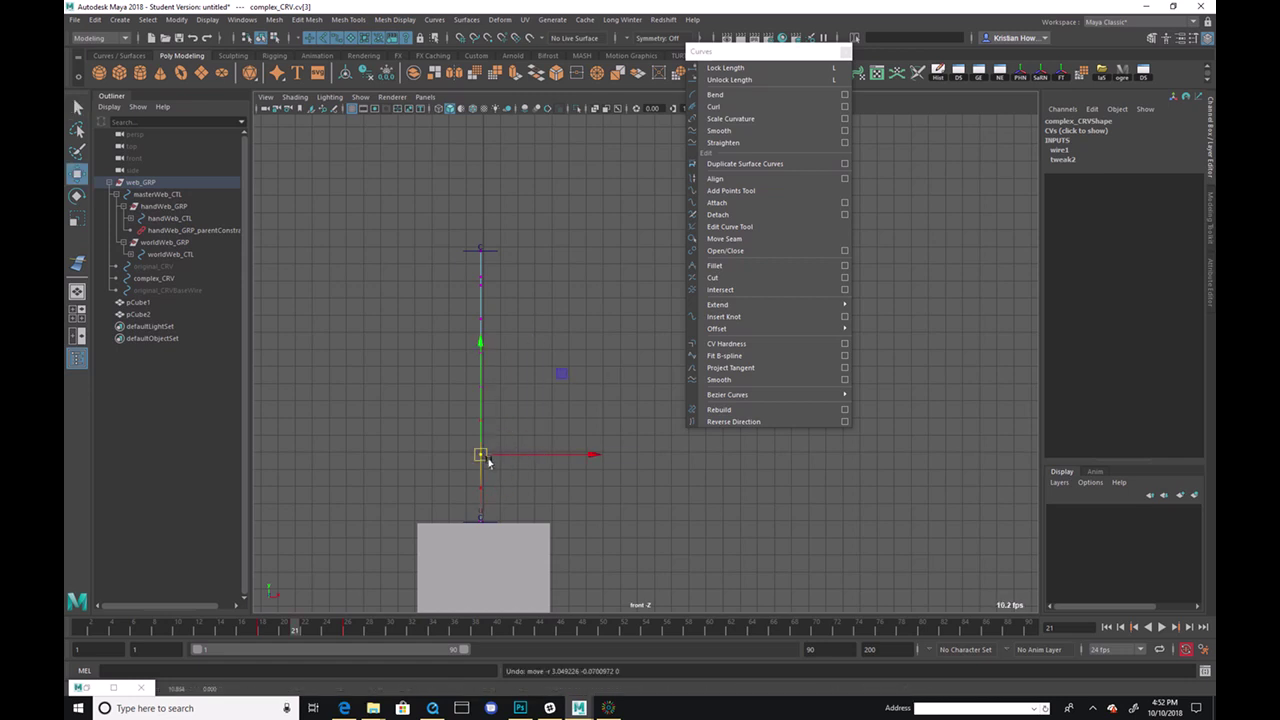
Step: Move cv[3] along X to the right and an upper control vertex to the left, giving the web curve an S-bend at frame 21
middle_drag(502, 463, 560, 466)
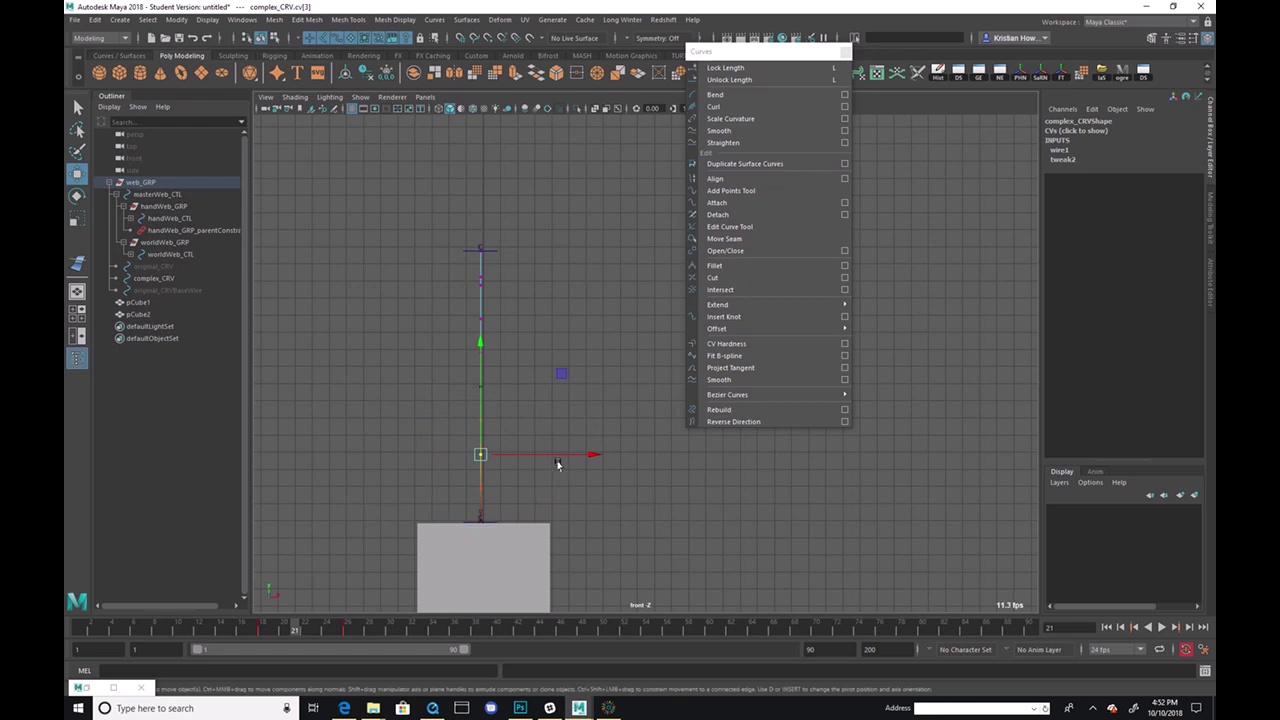
drag(512, 457, 551, 457)
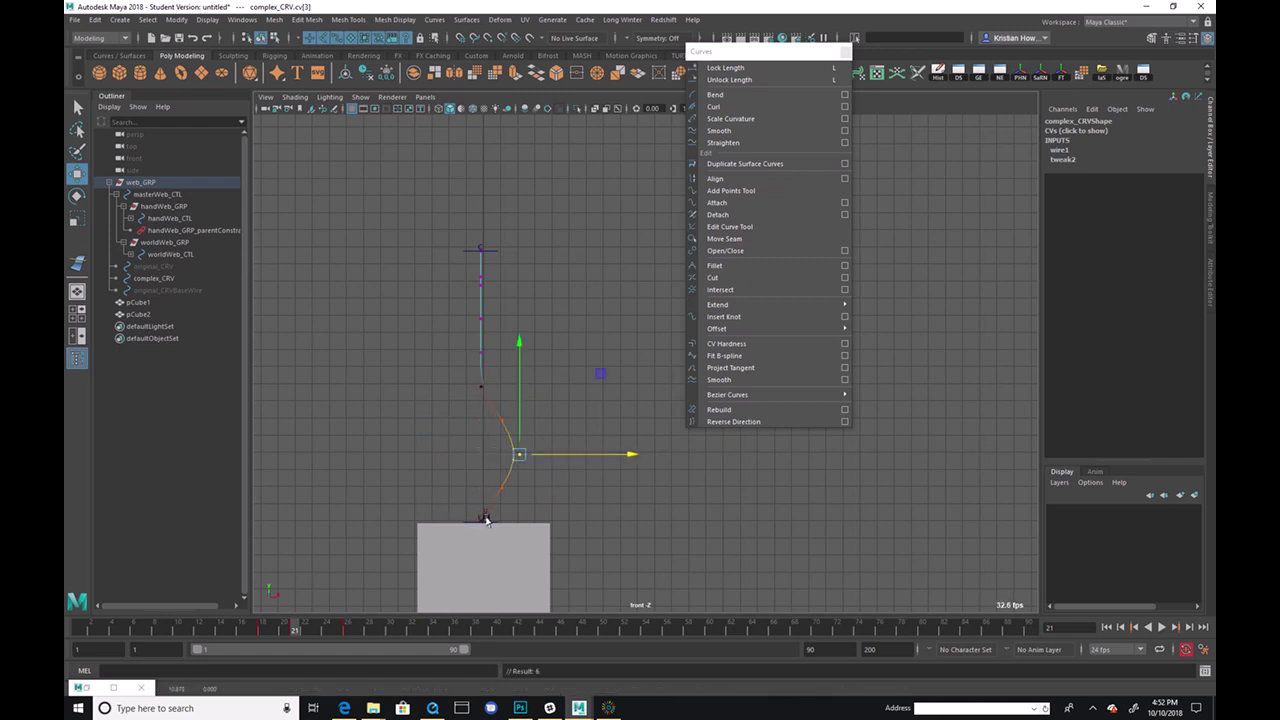
drag(459, 318, 490, 340)
drag(587, 319, 540, 330)
Step: Refine the frame 21 bend from the perspective view by shifting cv[3] and the upper part of the curve
click(519, 455)
key(space)
key(space)
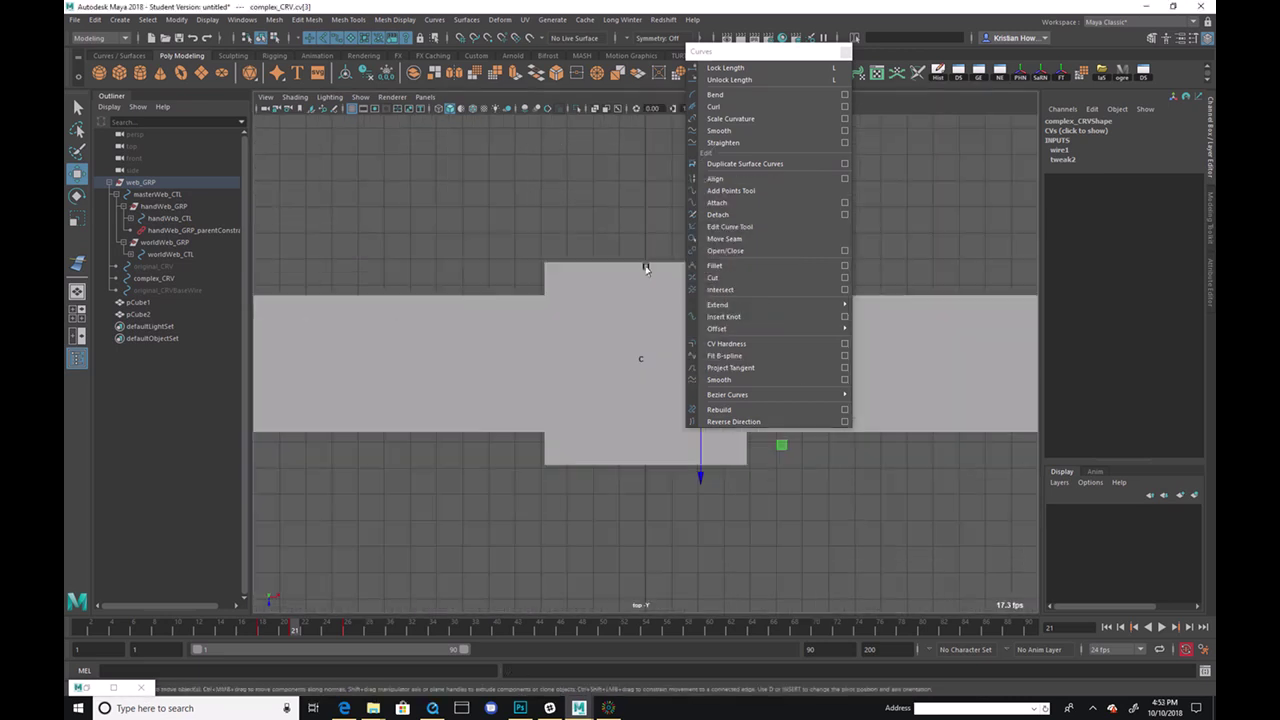
key(space)
key(space)
key(space)
alt+drag(572, 344, 411, 394)
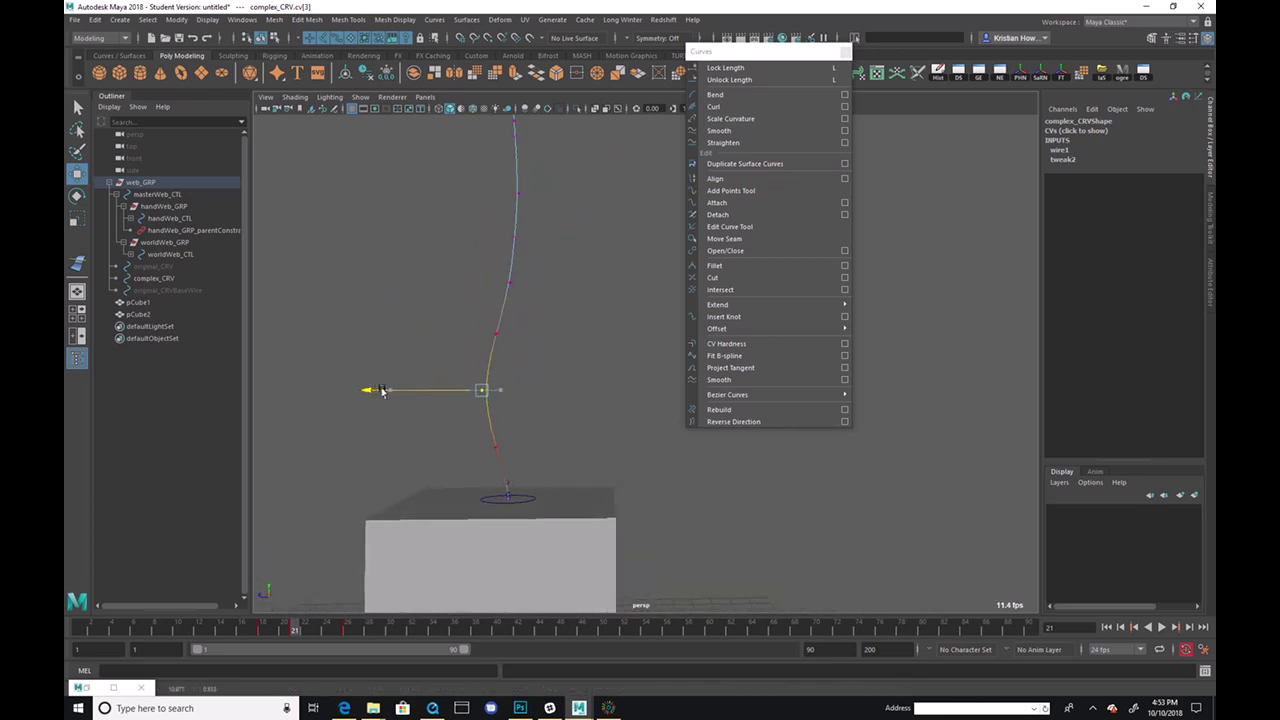
drag(497, 219, 543, 186)
drag(550, 250, 349, 572)
Step: At frame 23, reverse the wave by moving cv[3] and the upper control vertices to the opposite sides of the curve
drag(290, 628, 316, 628)
alt+drag(480, 414, 423, 477)
click(453, 410)
drag(436, 412, 524, 294)
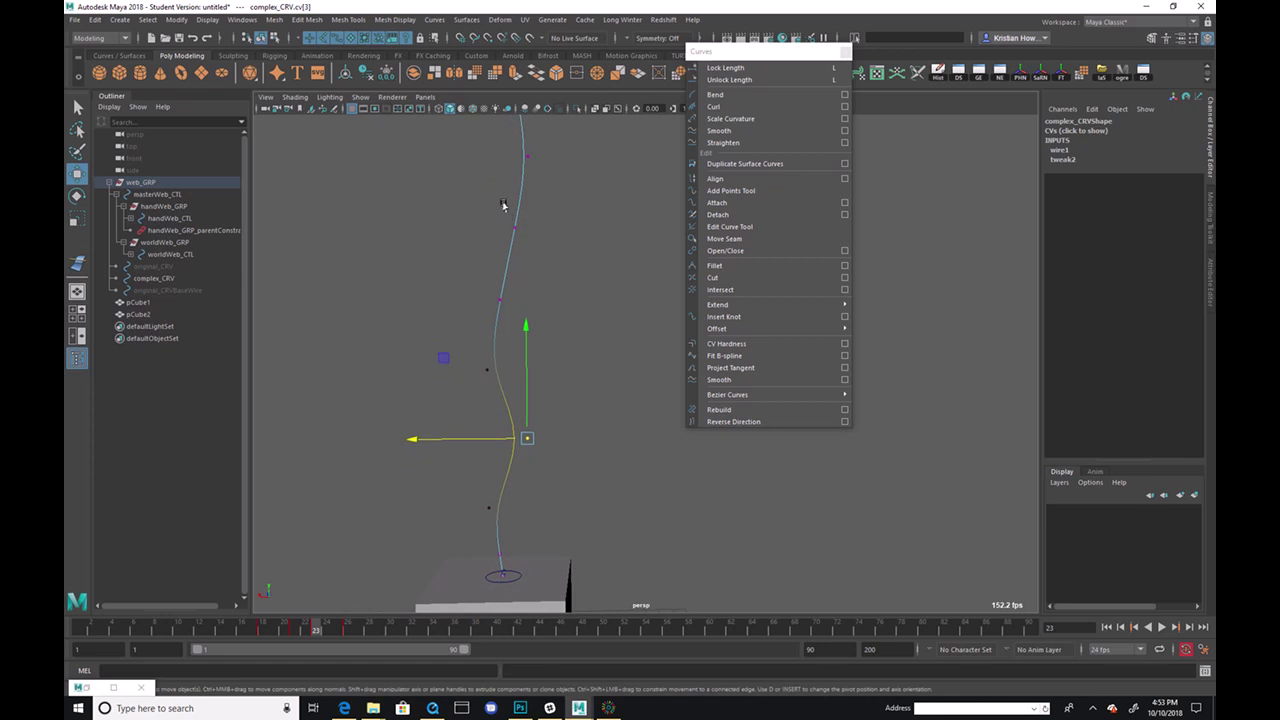
click(514, 229)
drag(490, 229, 442, 229)
drag(523, 152, 480, 118)
click(503, 303)
drag(508, 314, 477, 317)
click(487, 371)
Step: Select all of complex_CRV's control vertices, cv[0:10], and key them straight at frames 47 and 35, dismissing the stock notification
alt+drag(497, 378, 420, 450)
mouse_move(311, 637)
mouse_down()
mouse_move(260, 625)
mouse_move(406, 606)
mouse_move(238, 613)
mouse_move(417, 603)
mouse_move(281, 613)
mouse_move(469, 617)
mouse_move(250, 630)
mouse_move(606, 634)
mouse_move(387, 640)
mouse_move(571, 636)
mouse_up()
click(477, 228)
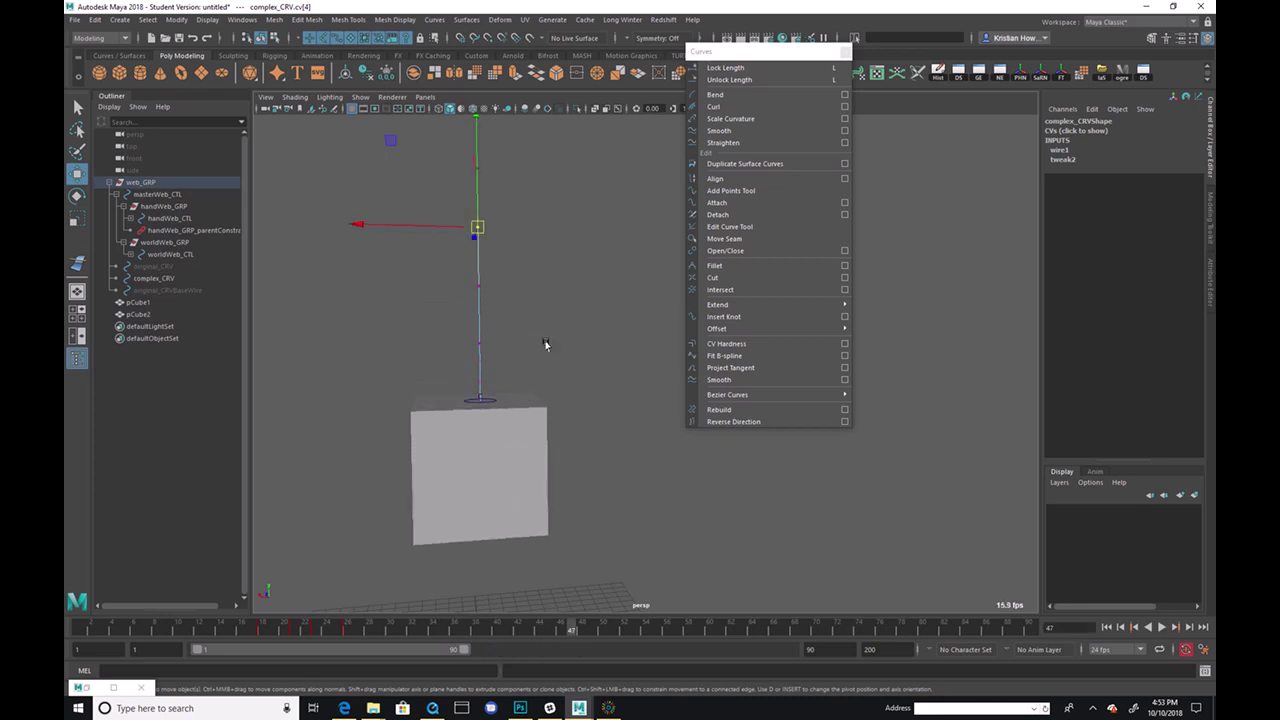
alt+middle_drag(490, 330, 510, 456)
key(q)
drag(504, 490, 497, 234)
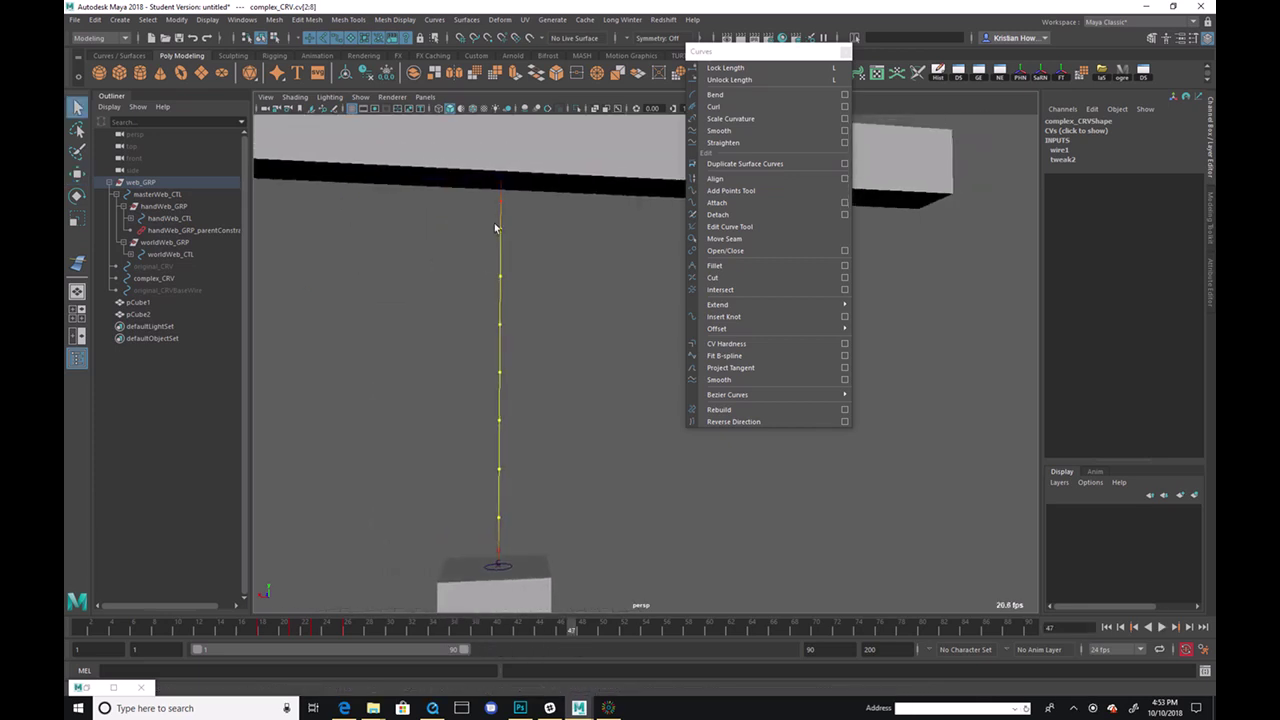
alt+drag(386, 266, 454, 271)
drag(457, 169, 613, 612)
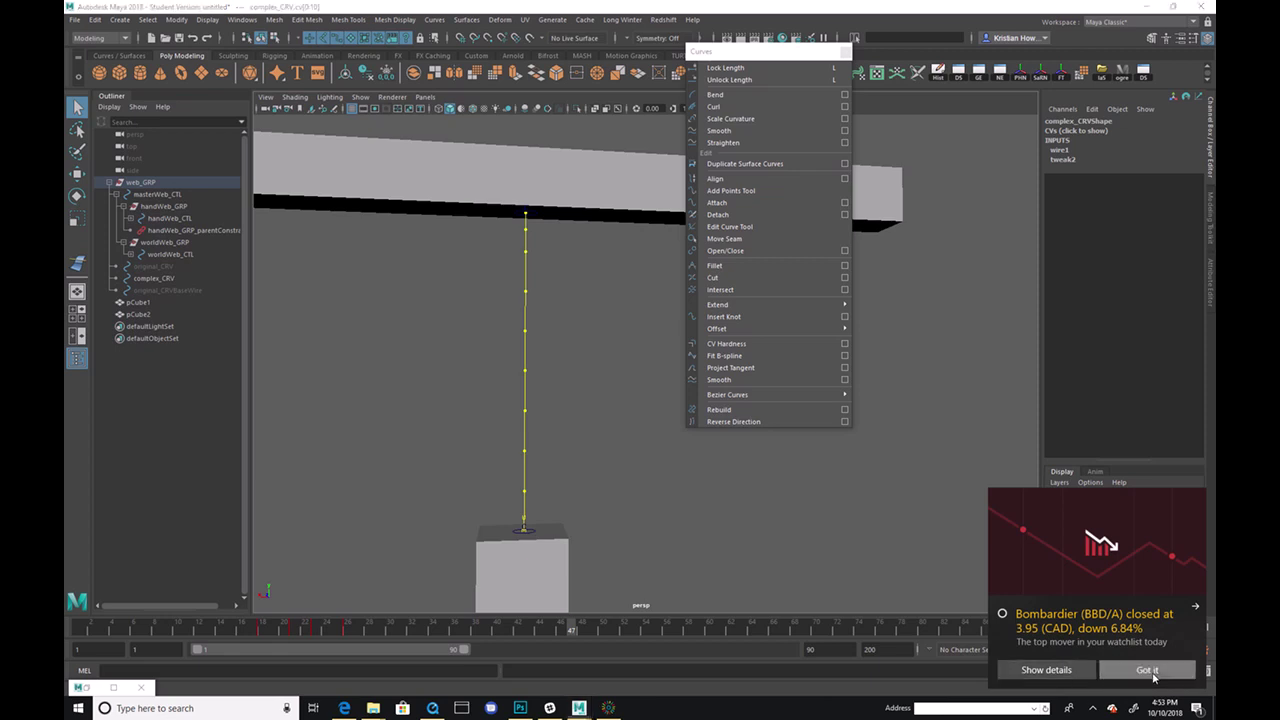
click(1149, 672)
click(559, 319)
drag(457, 178, 651, 561)
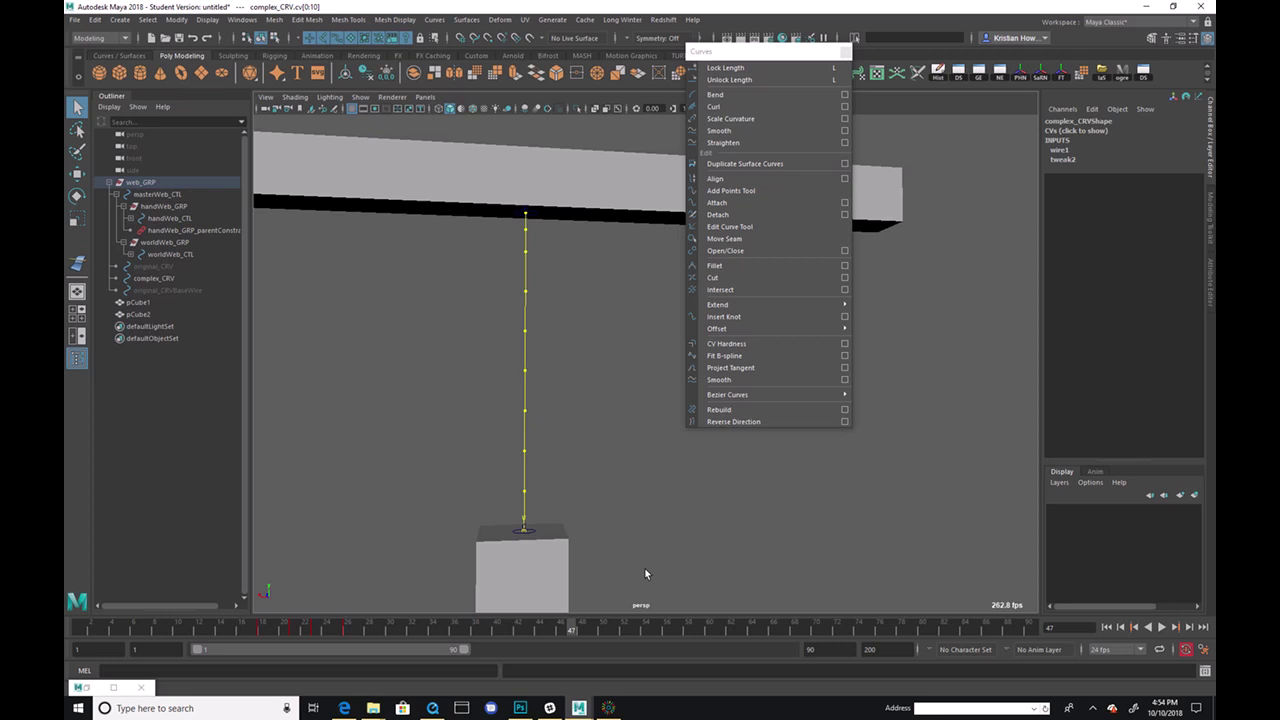
key(s)
alt+drag(551, 504, 628, 443)
drag(586, 641, 449, 670)
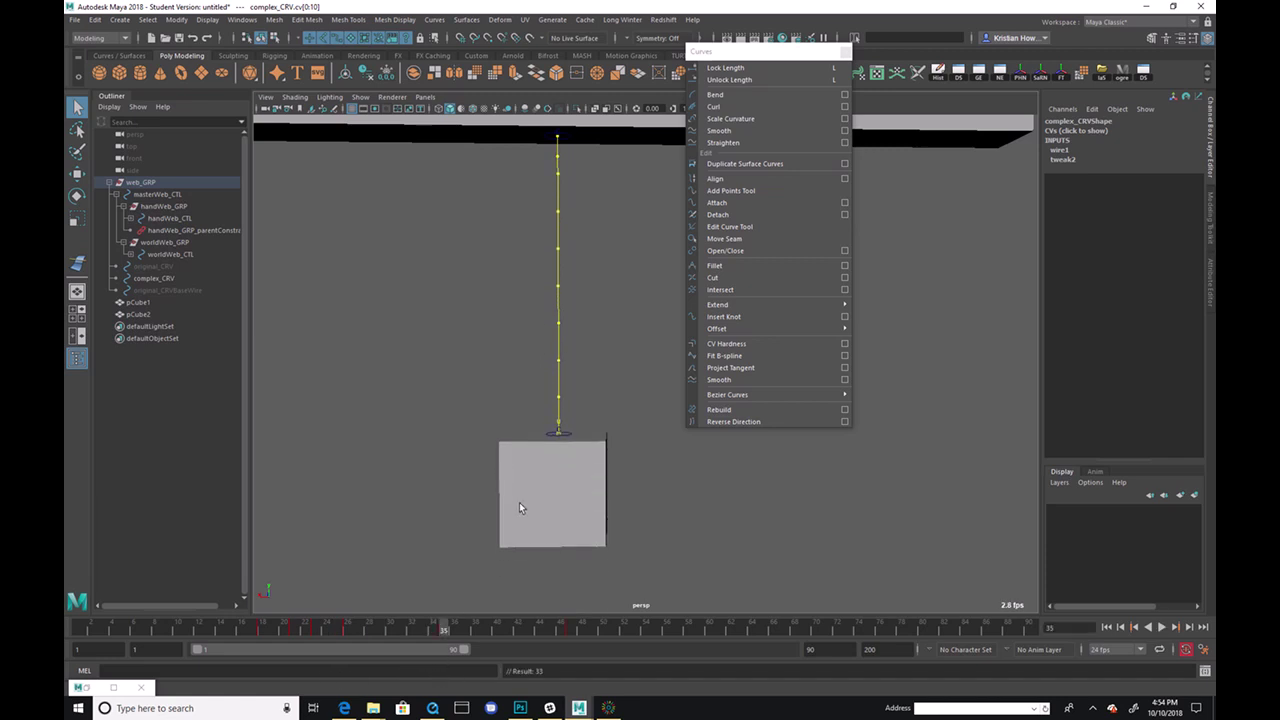
Step: At frame 41, try an S-bend by moving cv[7] and cv[3] to opposite sides, preview it, and undo the moves
drag(428, 628, 511, 645)
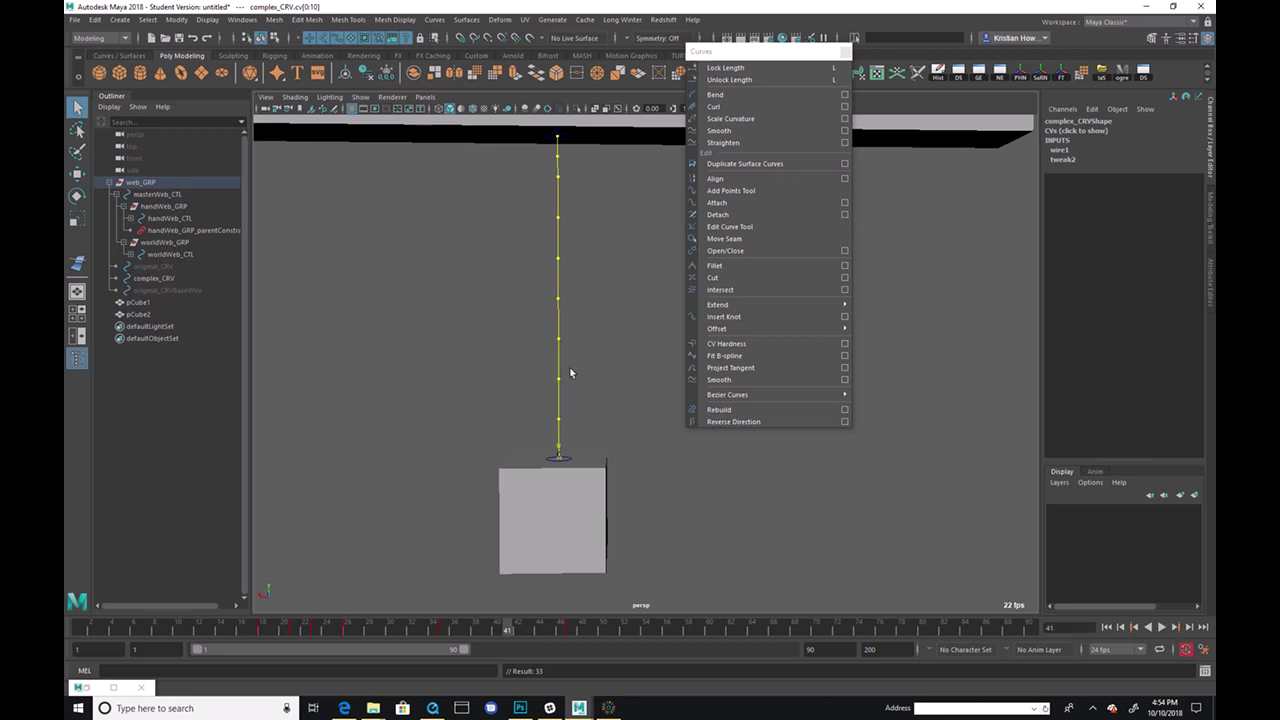
click(566, 301)
drag(567, 322, 582, 314)
key(w)
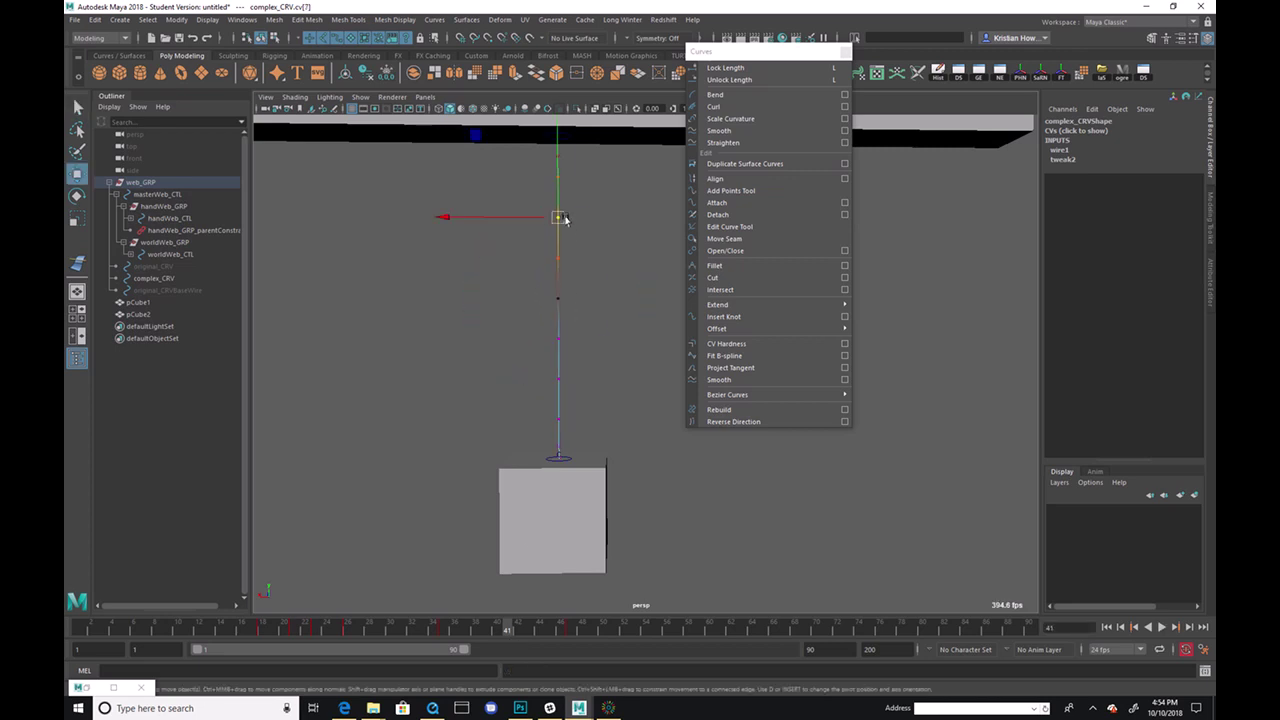
drag(537, 220, 545, 385)
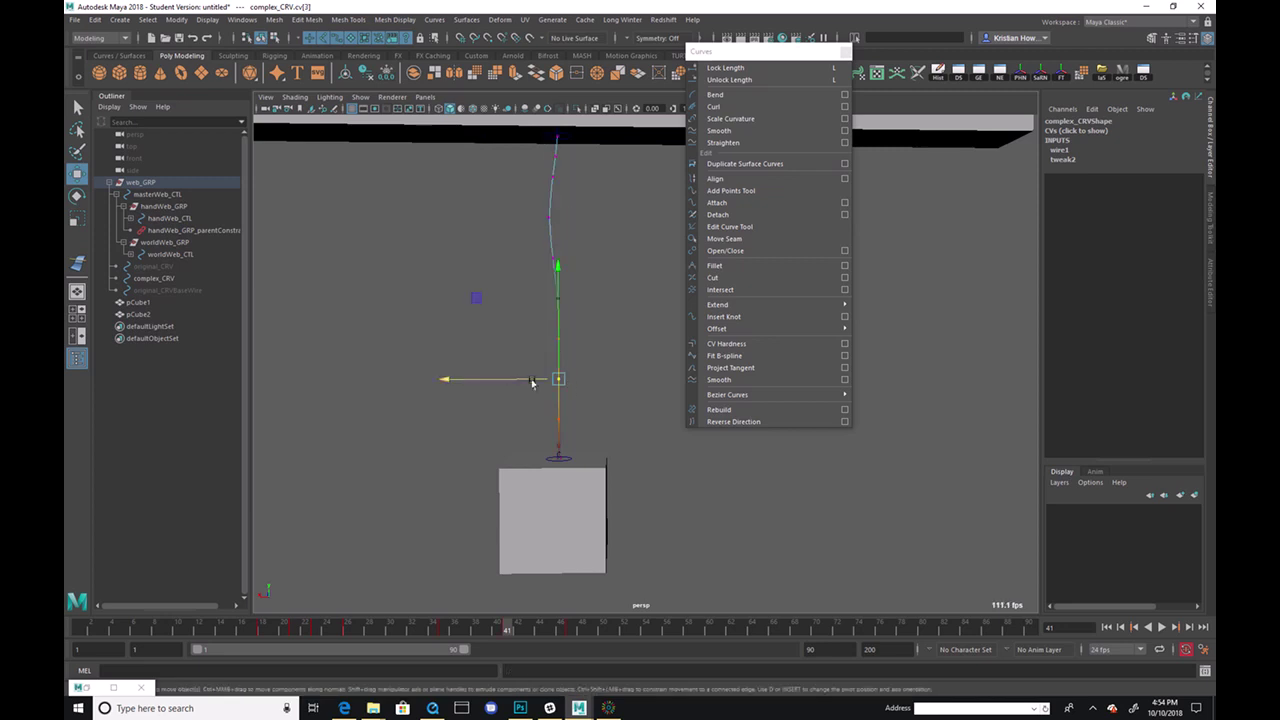
key(alt+v)
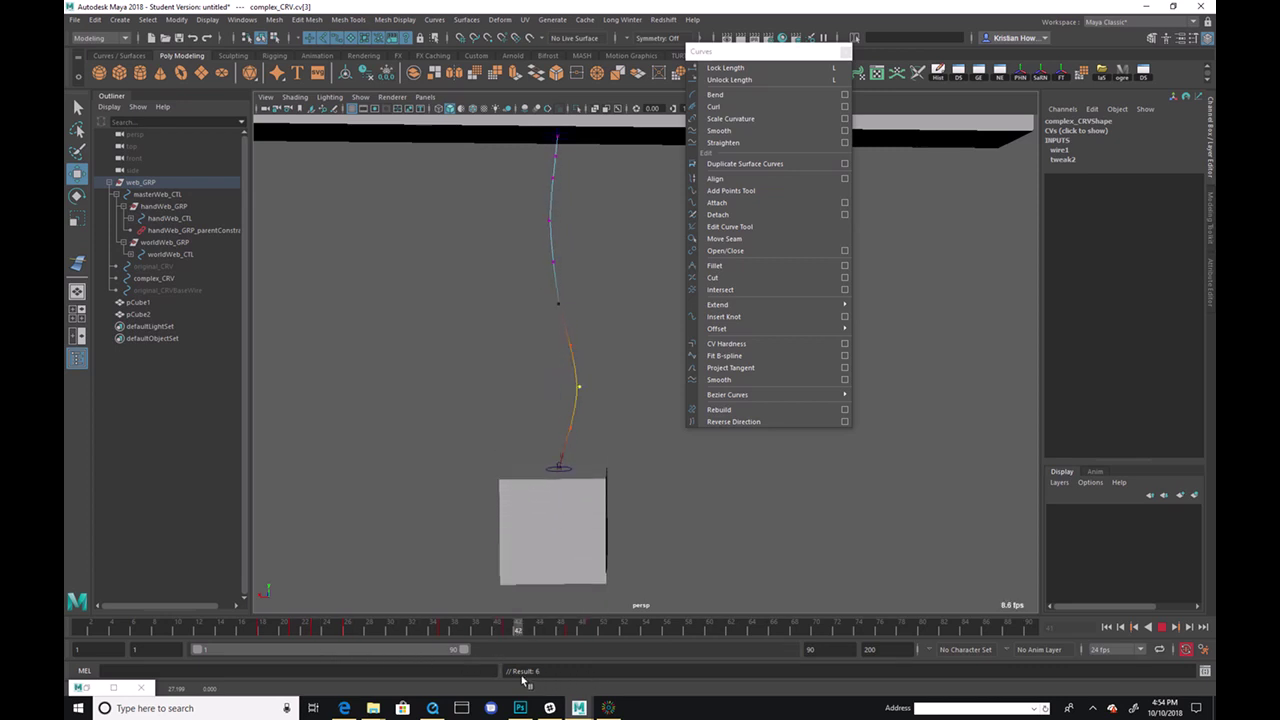
key(Escape)
key(ctrl+z)
key(alt+v)
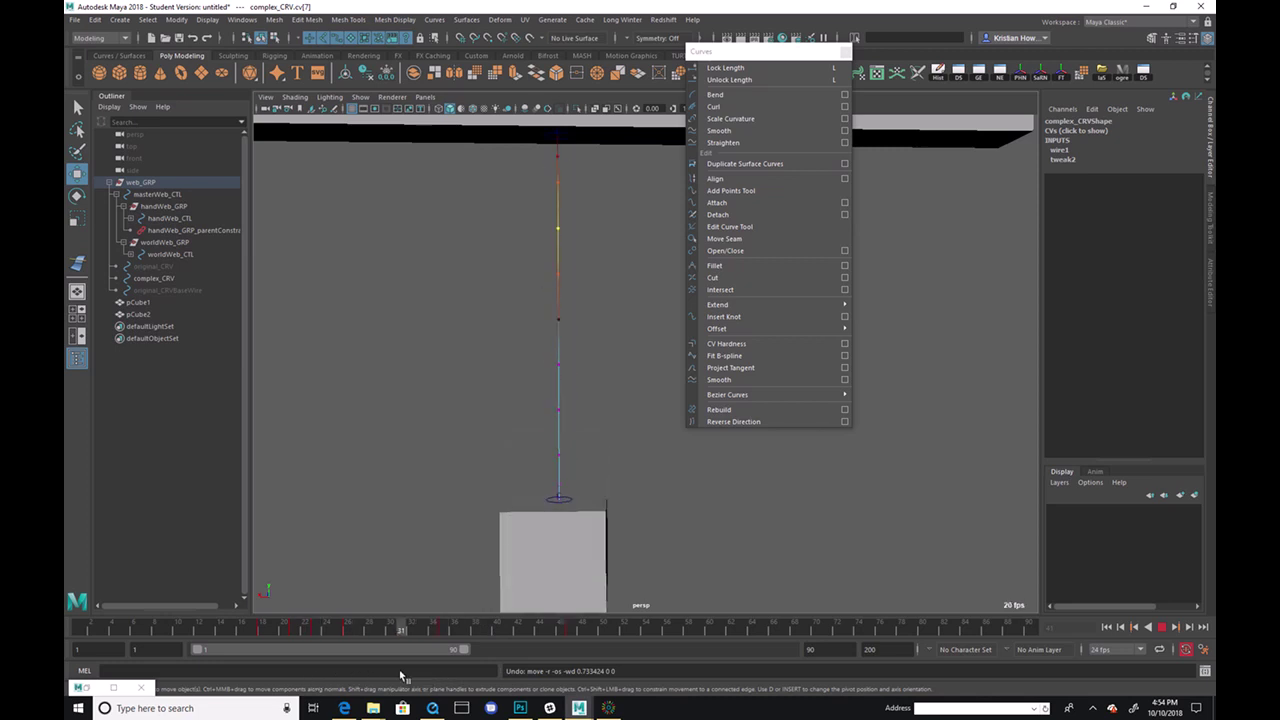
key(Escape)
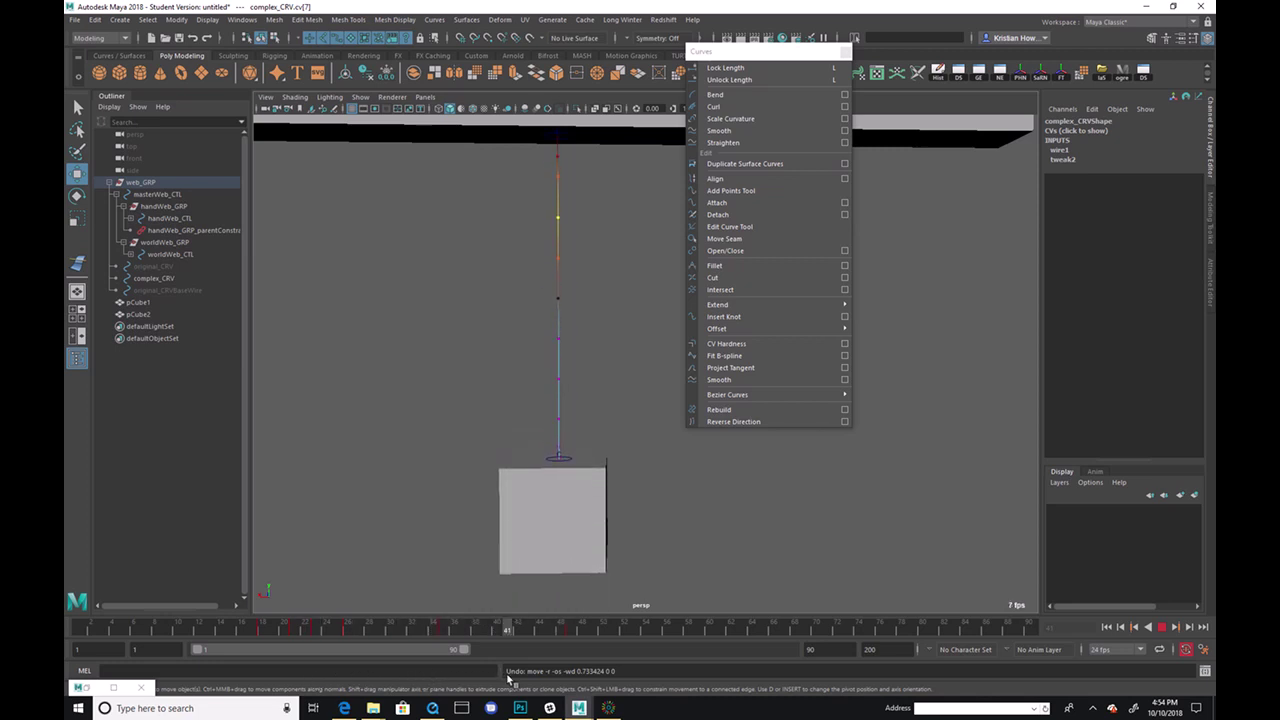
Step: At frame 38, move cv[3] slightly to the right and cv[7] to the left to form a subtle S-bend
drag(626, 497, 540, 332)
click(477, 627)
key(q)
click(555, 357)
key(w)
drag(557, 359, 566, 362)
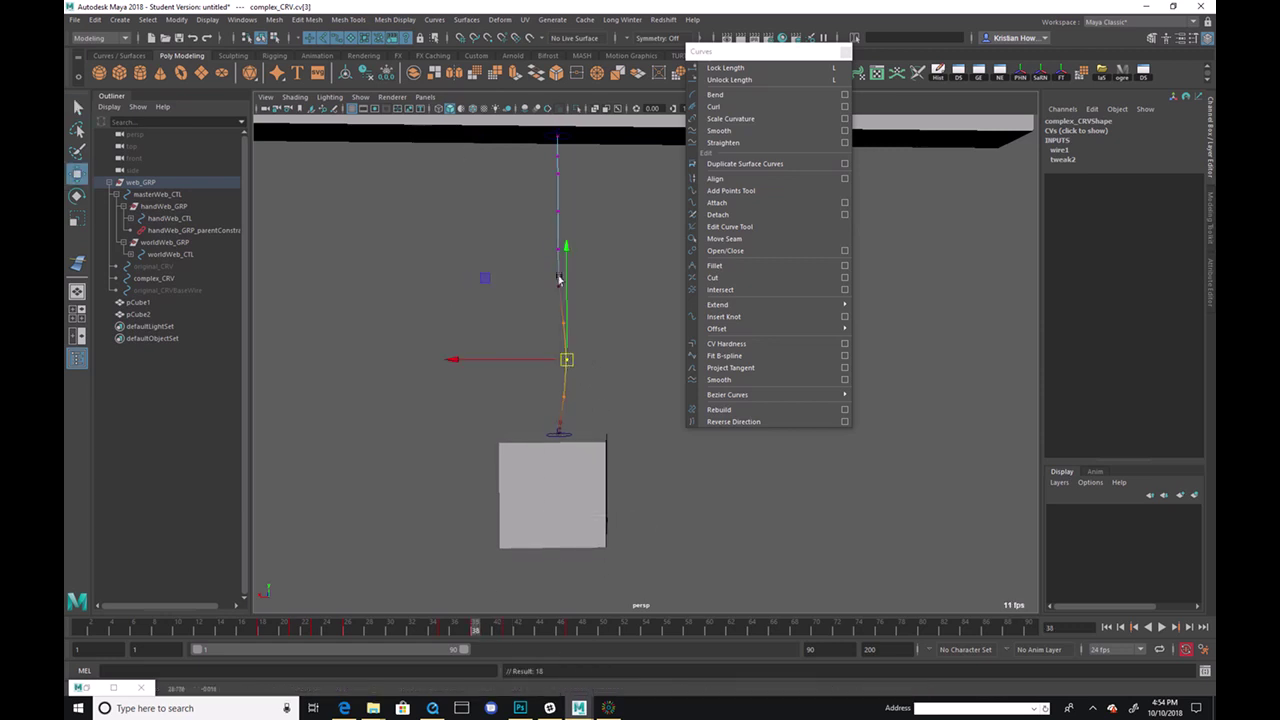
click(551, 212)
Step: At frame 35, bend the lower part of the curve to the right and cv[7] to the left, and play back the animation
drag(476, 628, 443, 626)
click(562, 396)
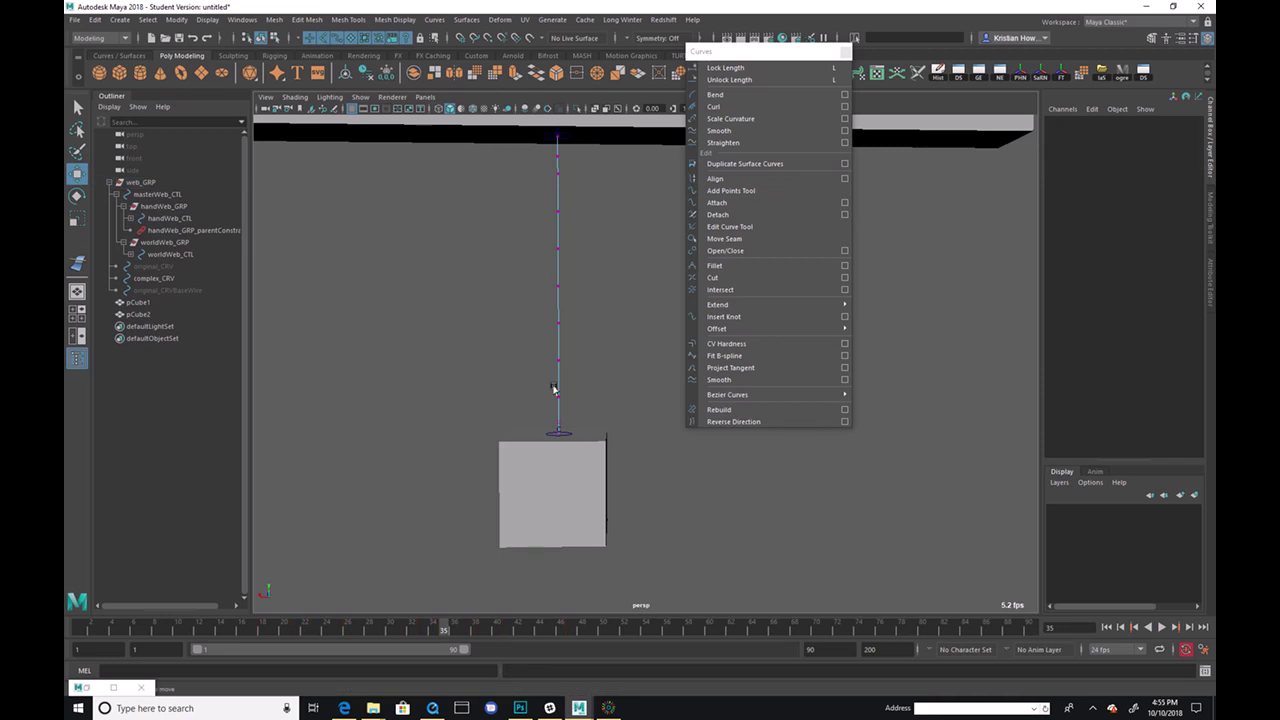
click(567, 381)
click(556, 213)
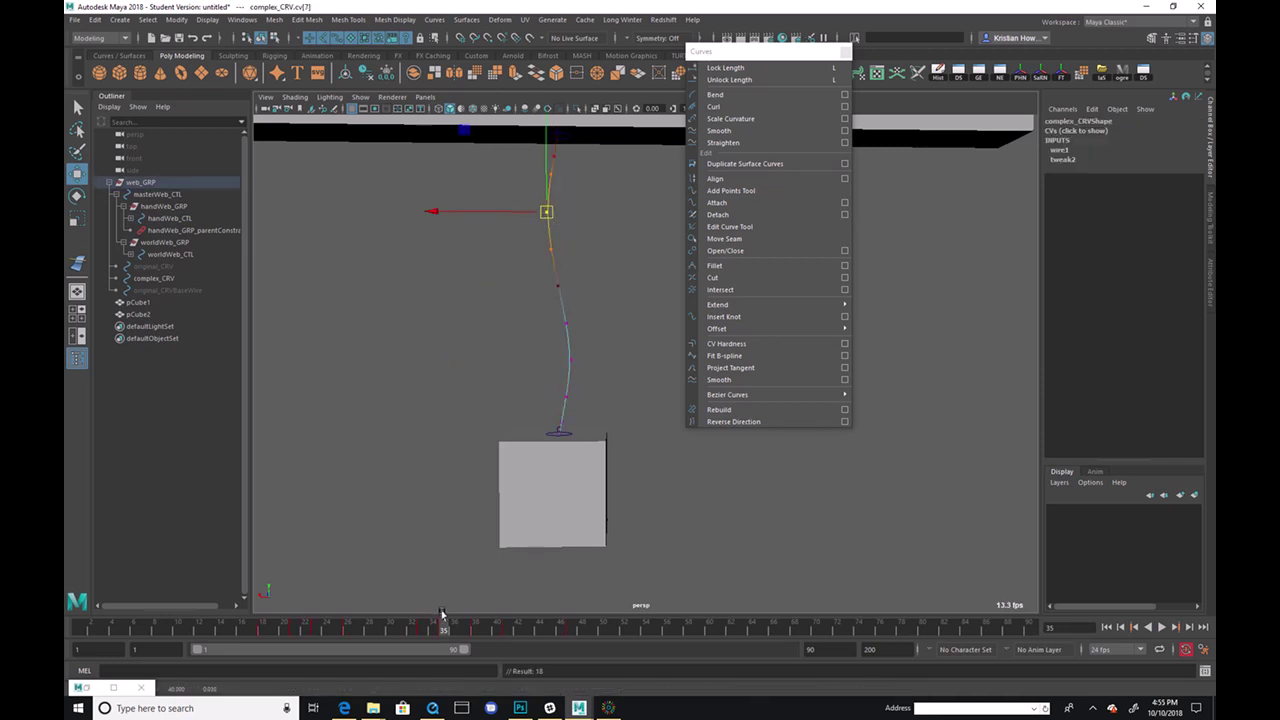
key(alt+v)
drag(457, 633, 422, 647)
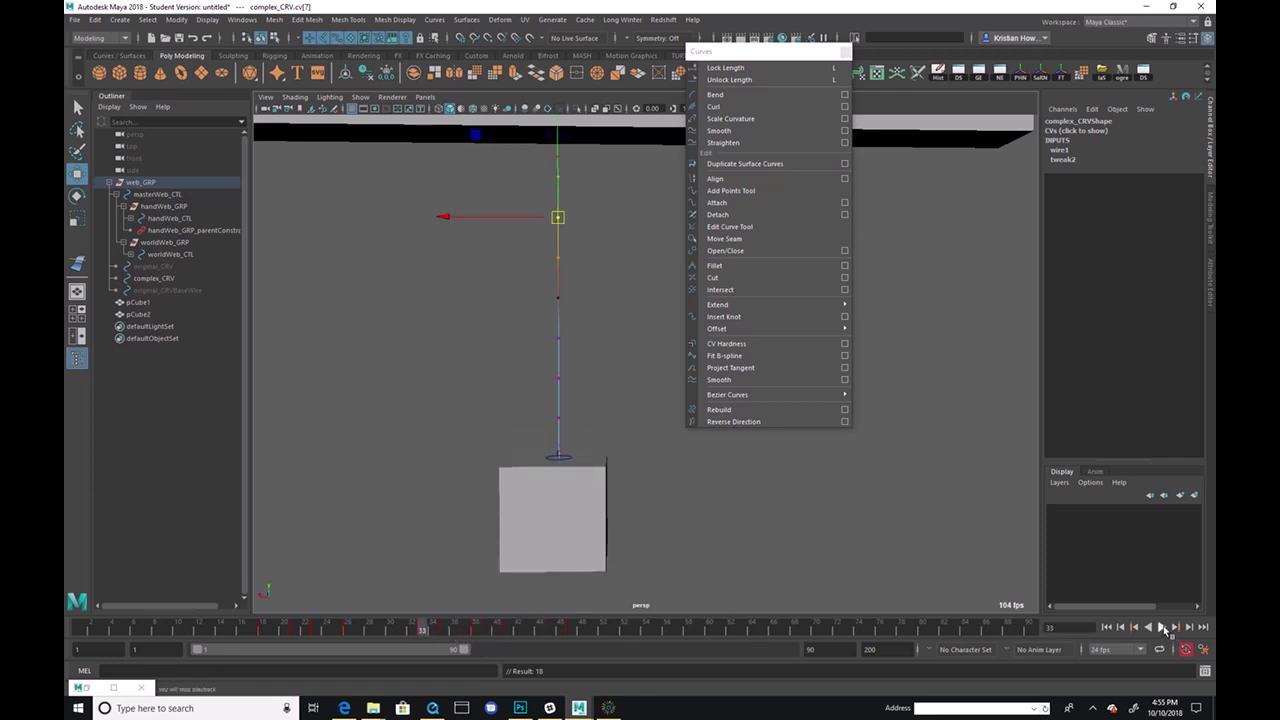
click(1163, 627)
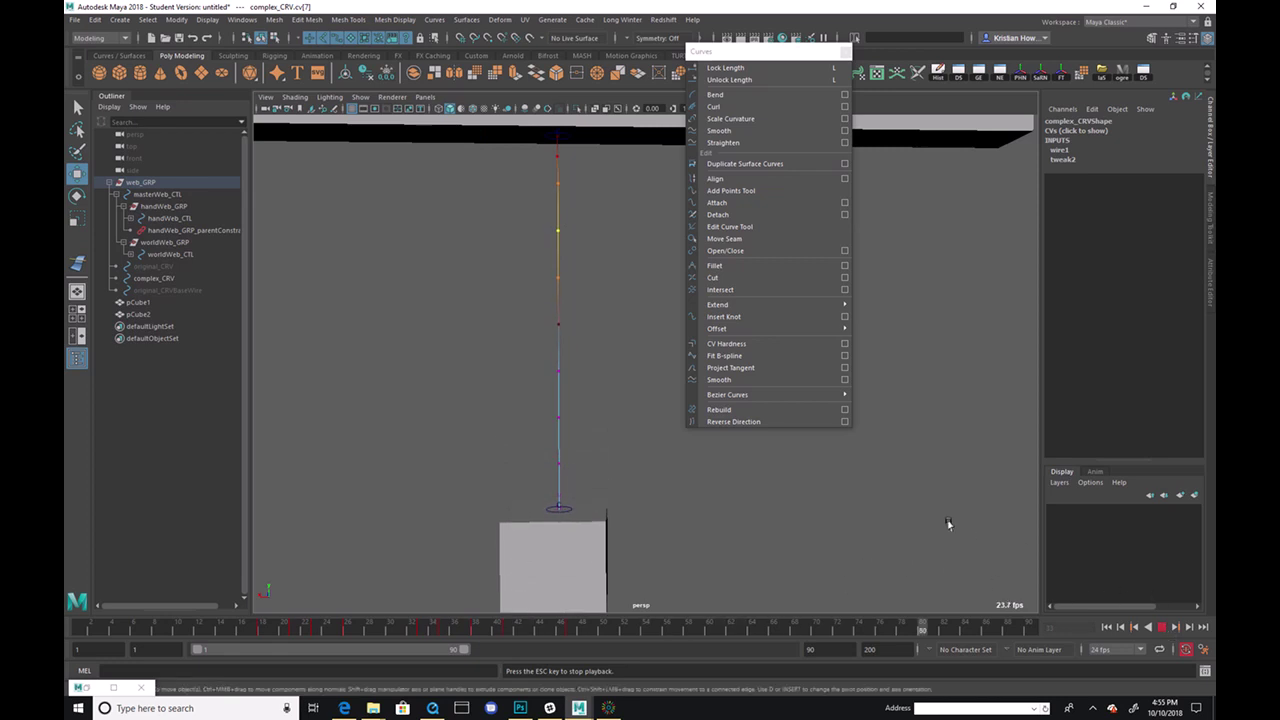
click(1161, 627)
Step: Delete the frame 38 keys from all of complex_CRV's control vertices and play back the result
drag(503, 629, 476, 627)
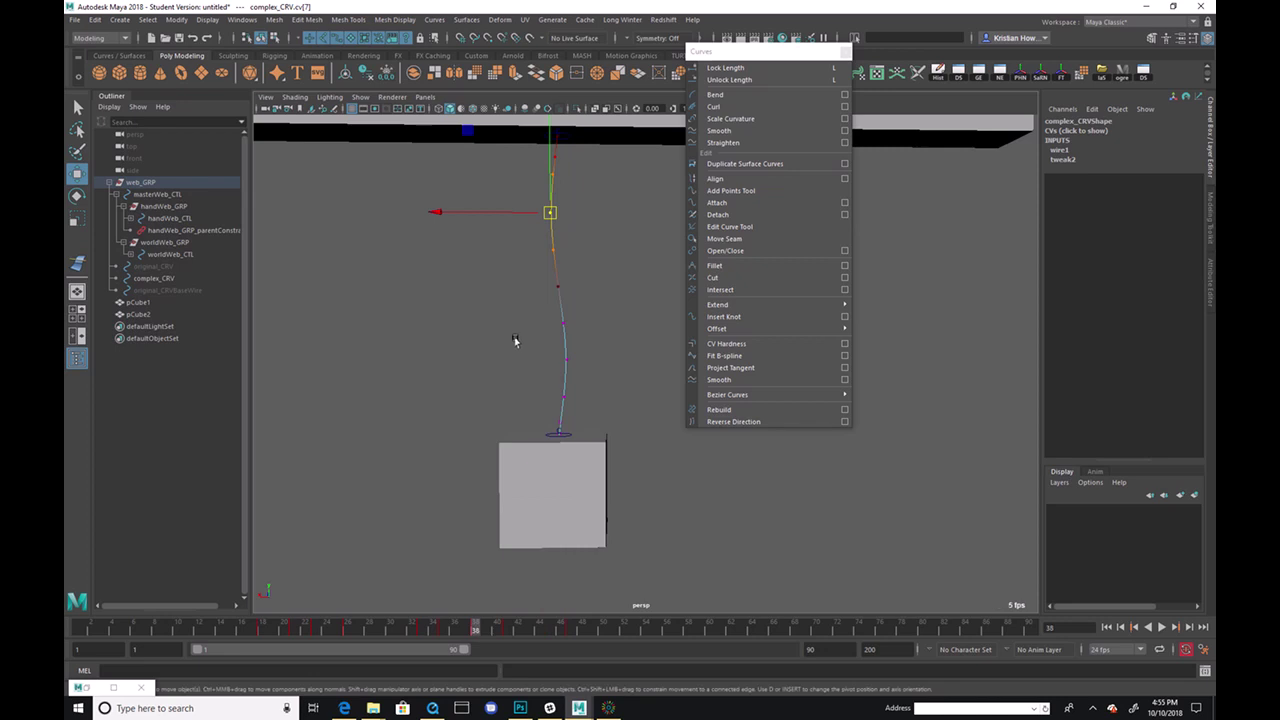
key(q)
click(558, 288)
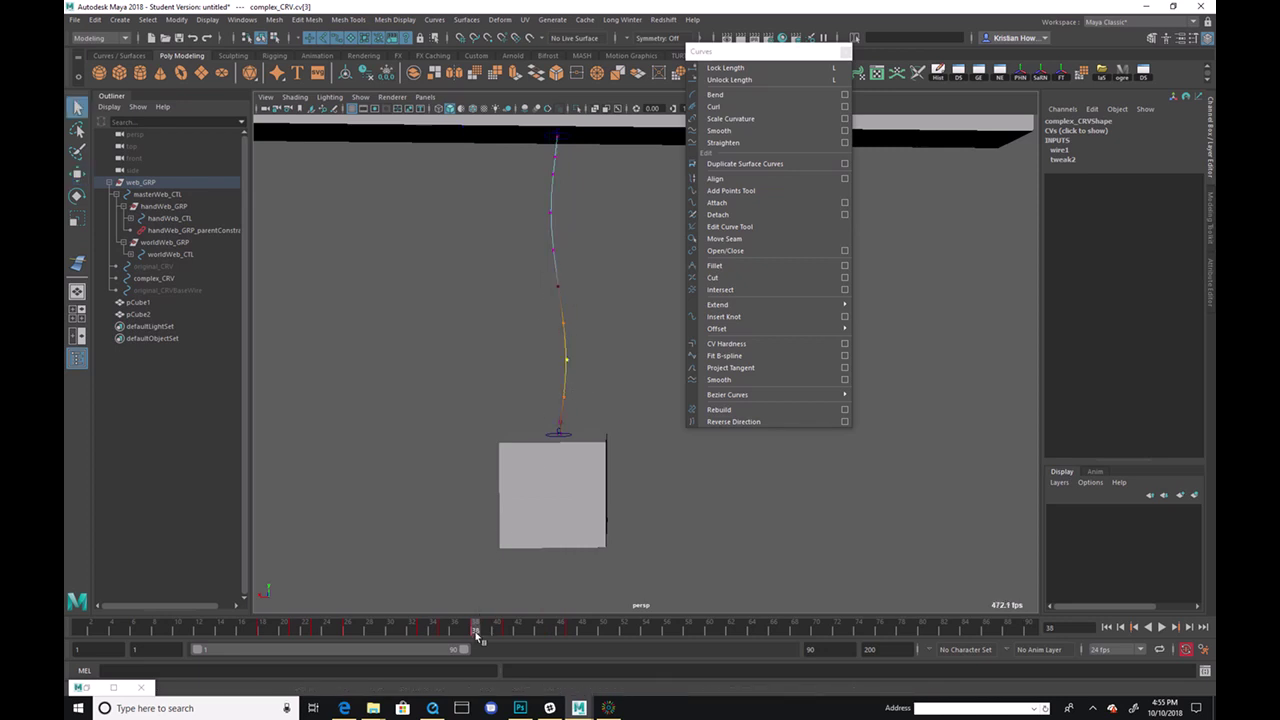
drag(676, 478, 396, 122)
right_drag(474, 628, 548, 470)
mouse_move(474, 628)
mouse_down()
mouse_move(443, 625)
mouse_move(517, 625)
mouse_move(337, 628)
mouse_up()
click(940, 563)
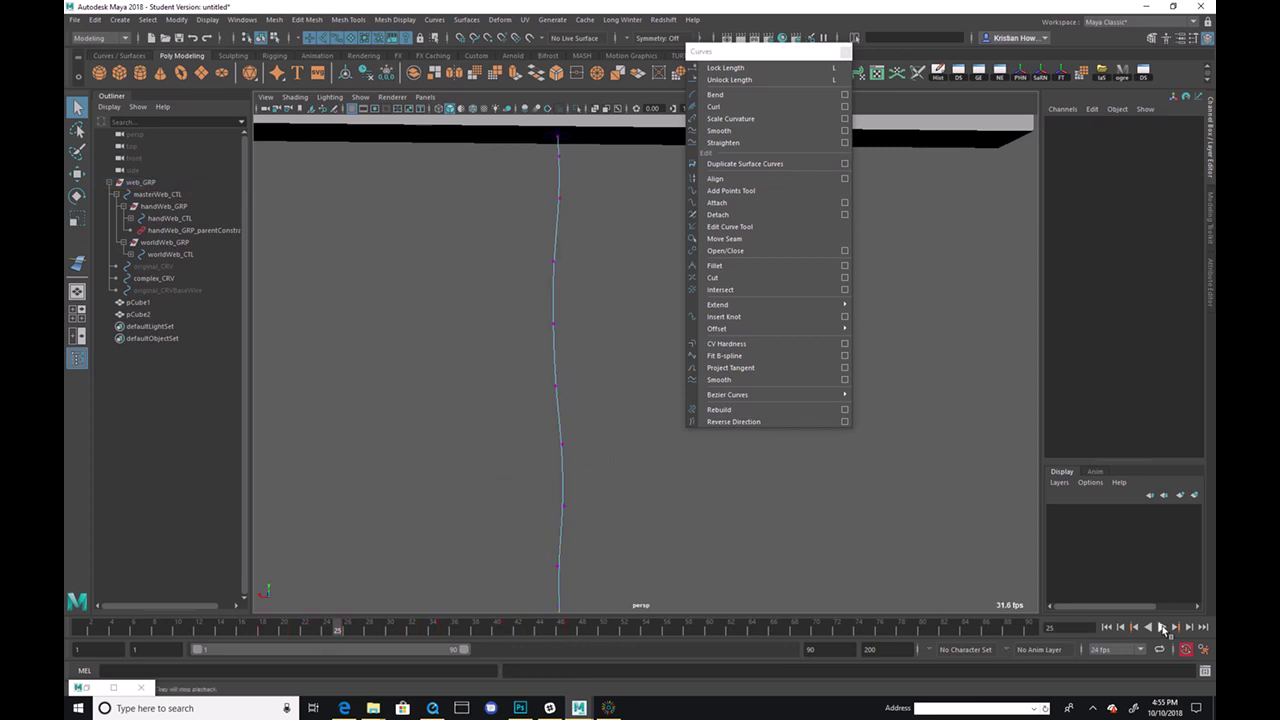
click(1162, 627)
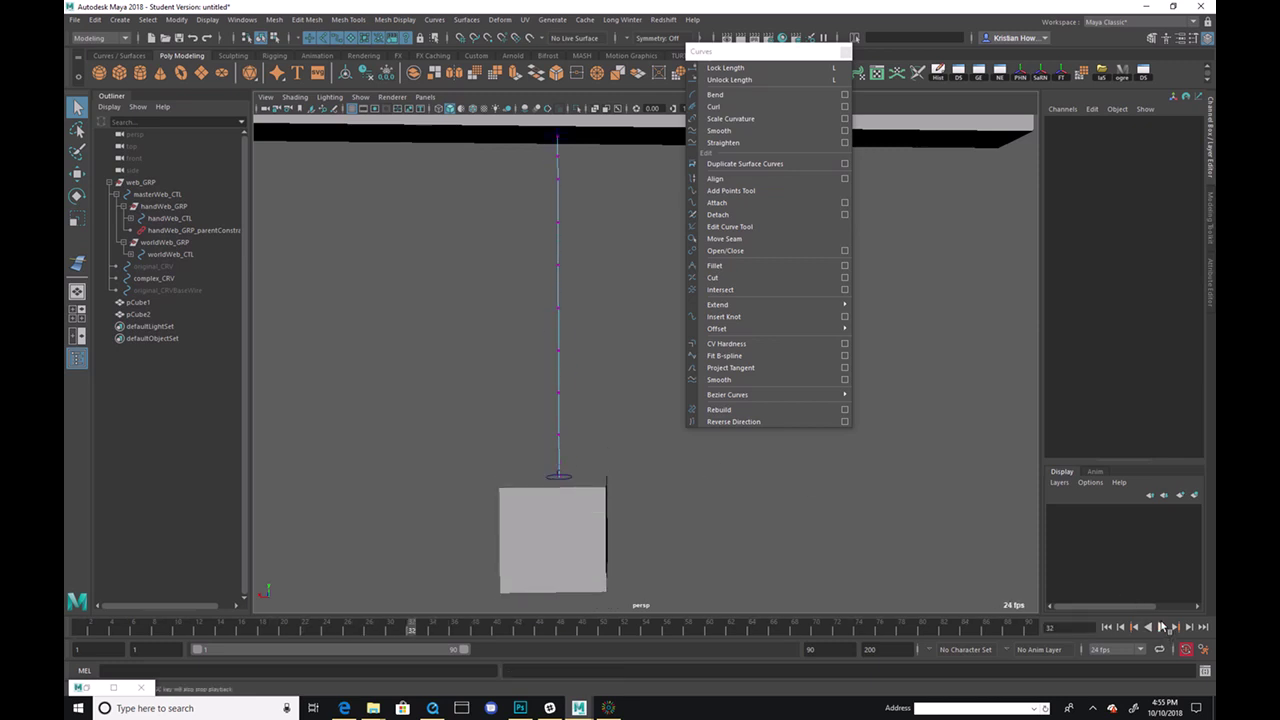
click(1162, 627)
Step: At frame 35, pull cv[7] and cv[3] back in toward the web's centre line
click(452, 630)
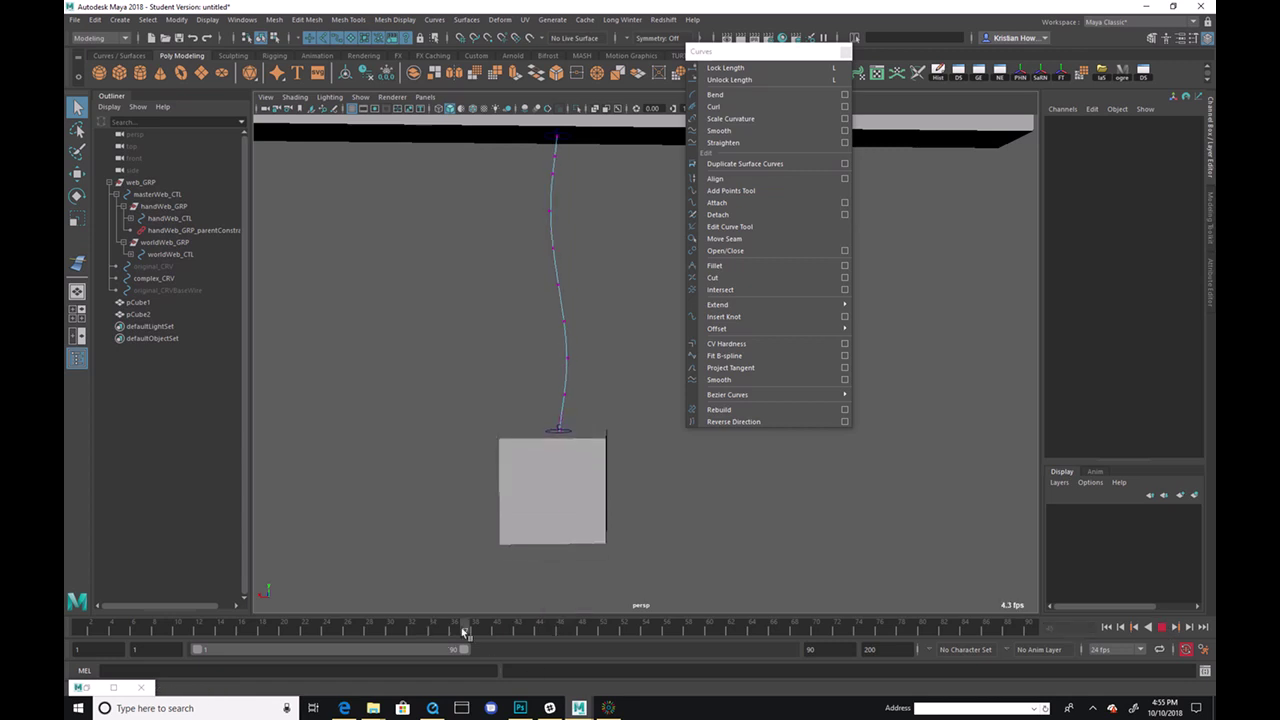
drag(546, 210, 551, 216)
click(447, 630)
key(w)
click(569, 358)
drag(569, 358, 562, 354)
Step: Bow the curve's middle to the right at frame 35, with cv[3] moved left and cv[8] slightly right for a tighter wave
key(q)
key(e)
key(w)
mouse_move(559, 341)
middle_down()
mouse_move(575, 341)
mouse_move(551, 360)
middle_up()
click(566, 358)
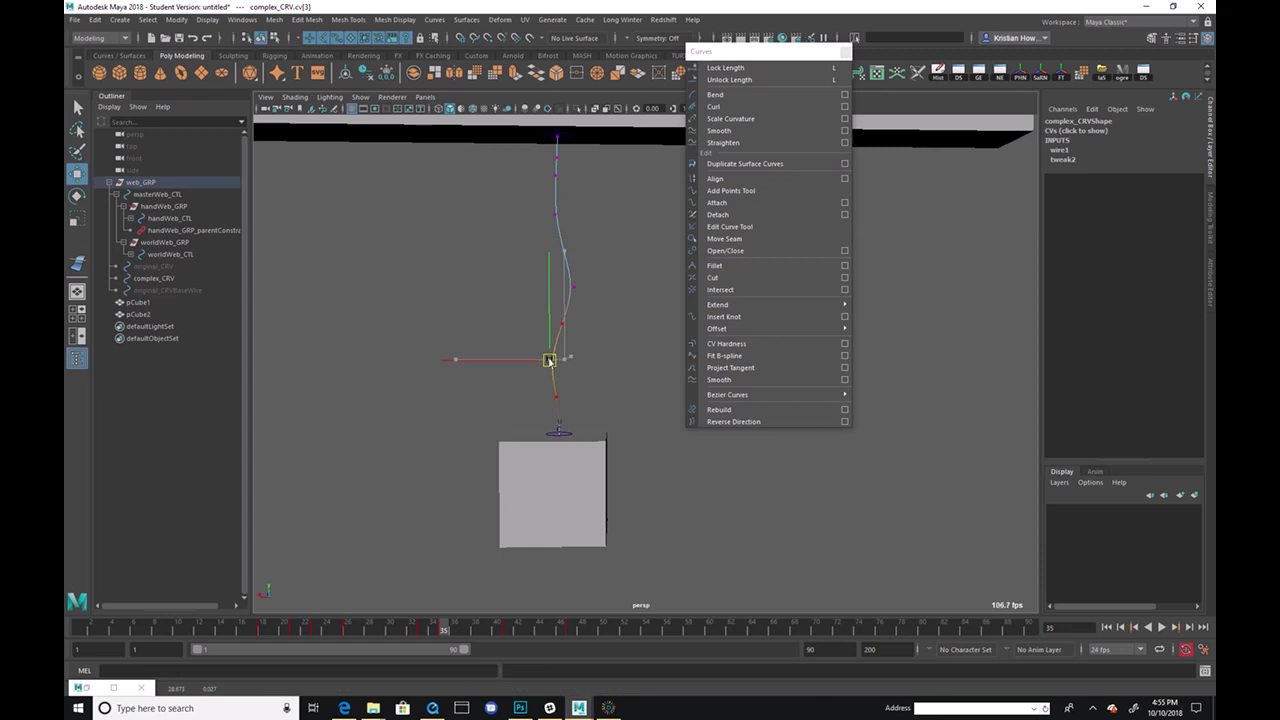
click(555, 176)
middle_drag(571, 257, 578, 257)
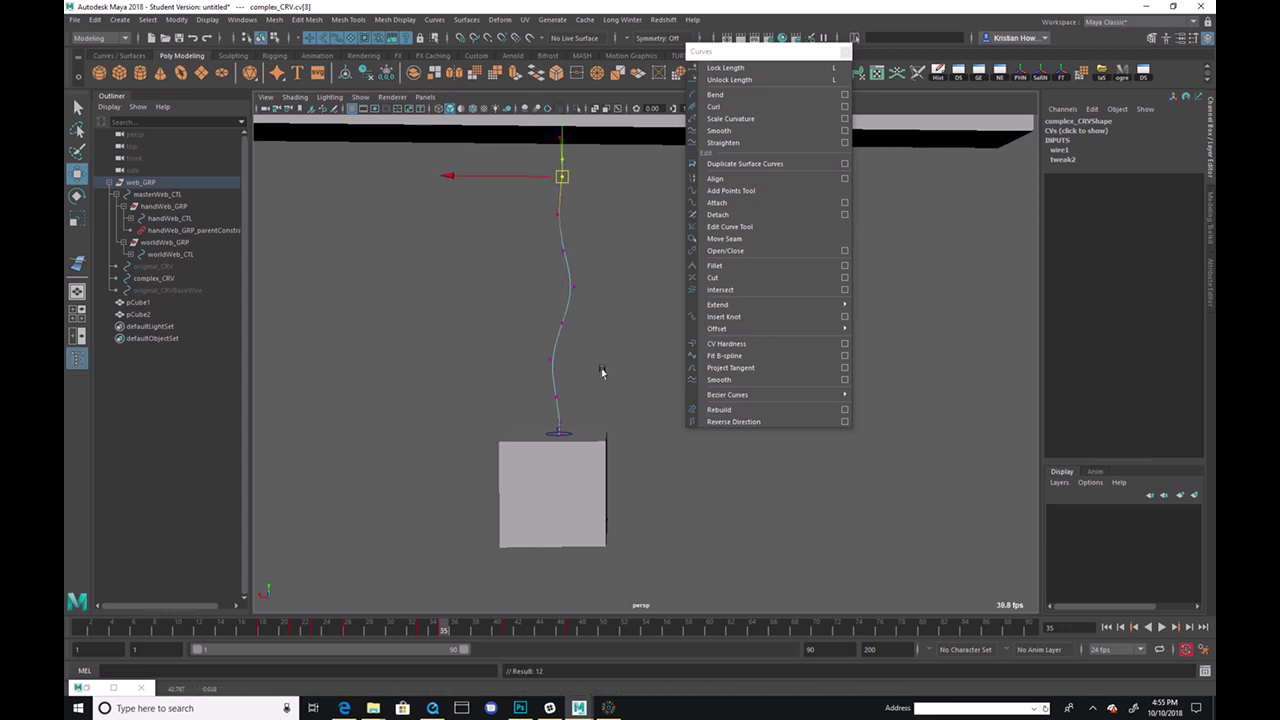
Step: At frame 39, move cv[3] to the right against the previous bend and play back the animation
drag(505, 625, 489, 646)
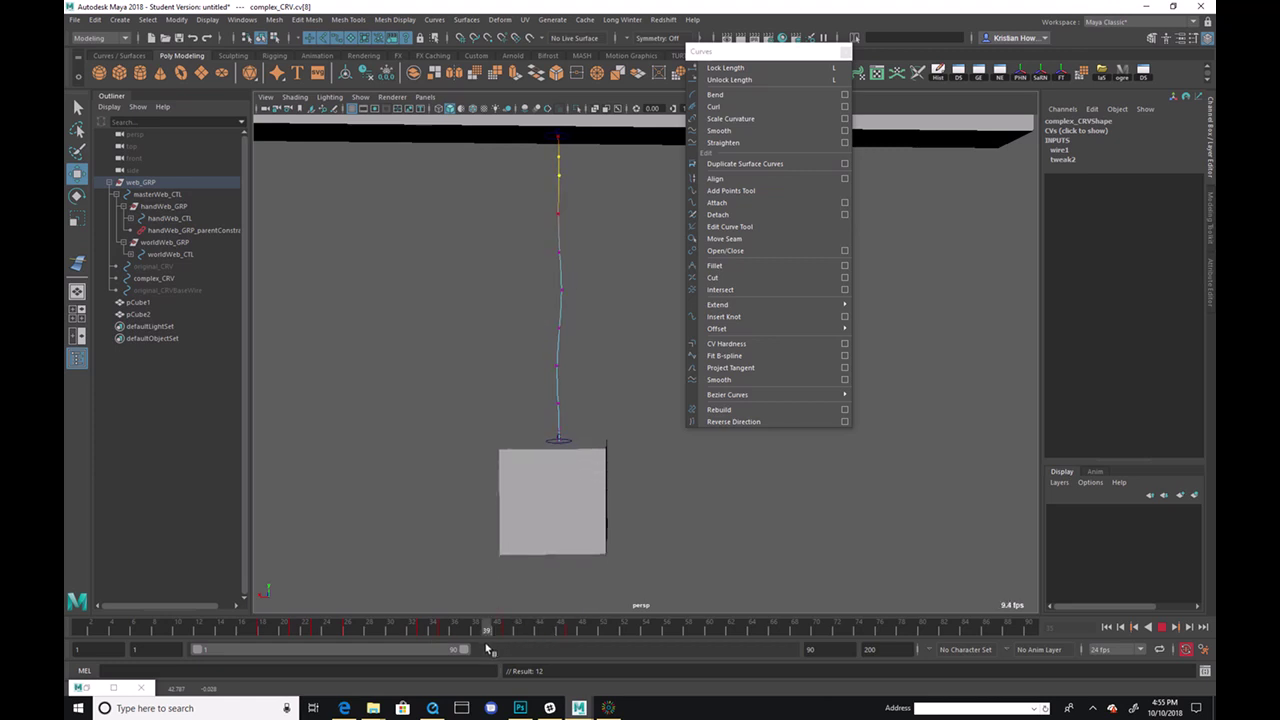
click(558, 367)
middle_drag(556, 367, 573, 370)
drag(466, 635, 368, 630)
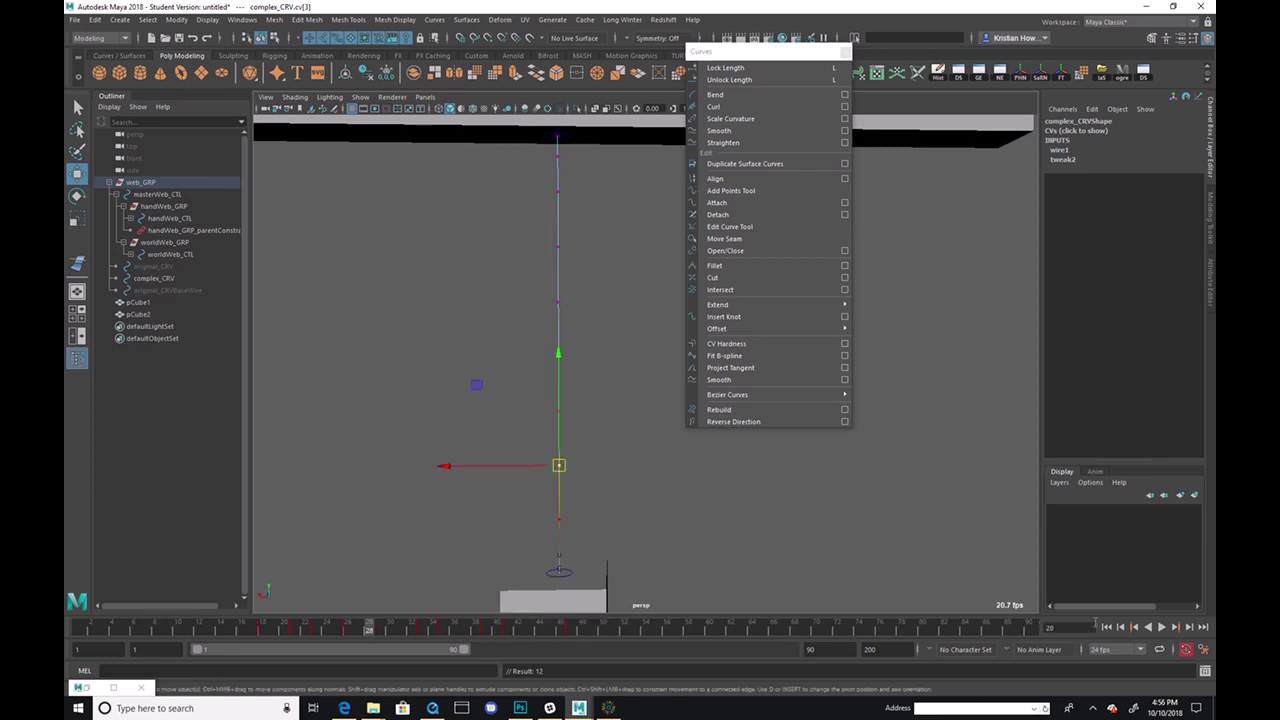
click(1162, 627)
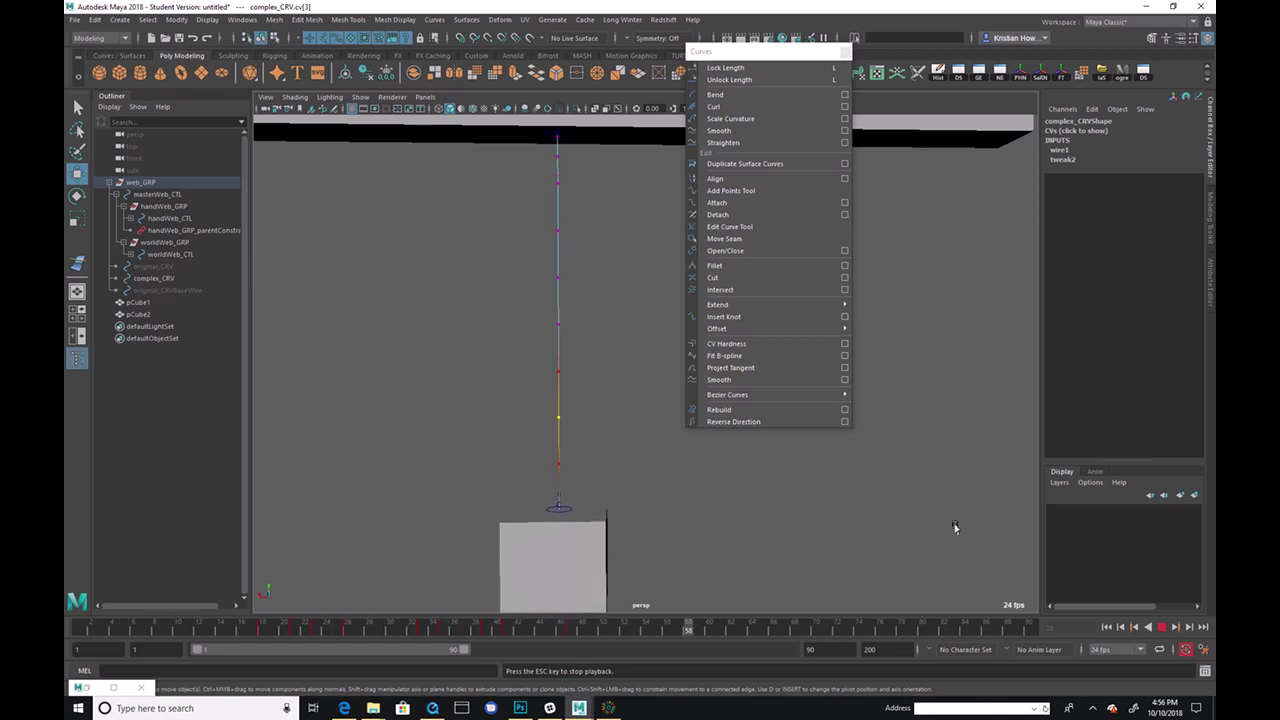
Step: Select cv[3] on complex_CRV, go to frame 39 and play back the animation to check the wobble
click(711, 500)
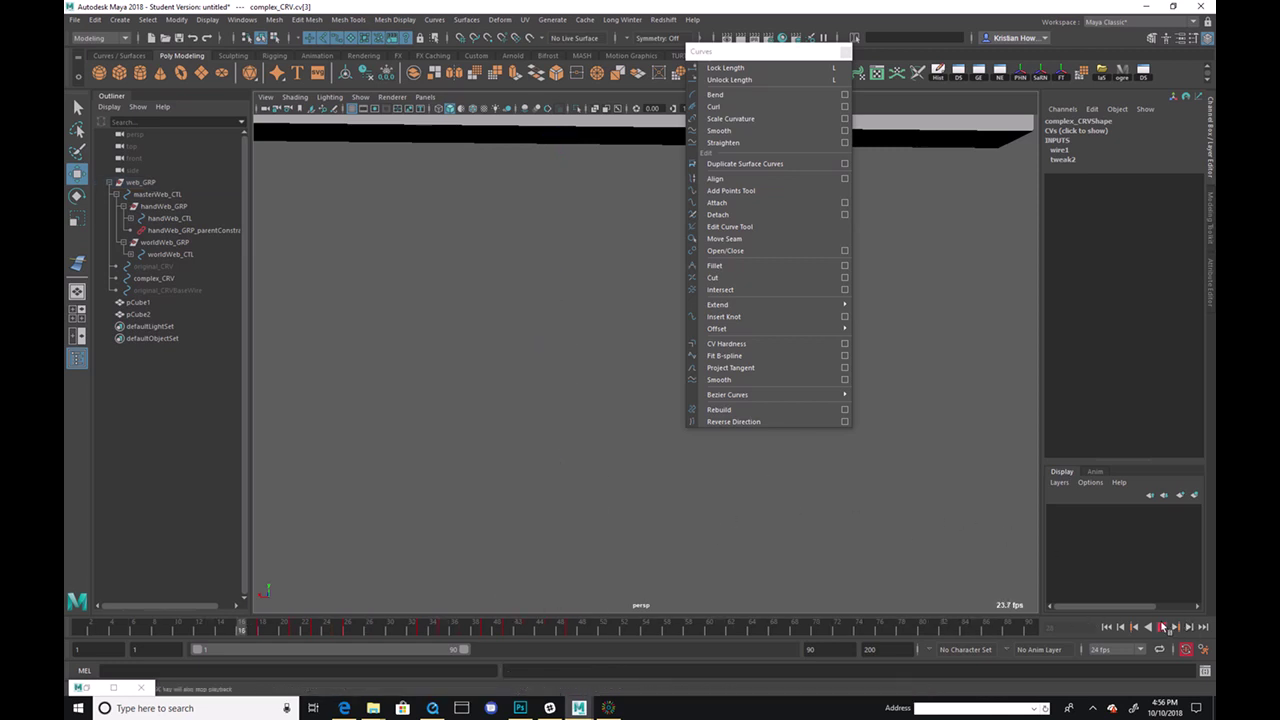
key(ctrl+z)
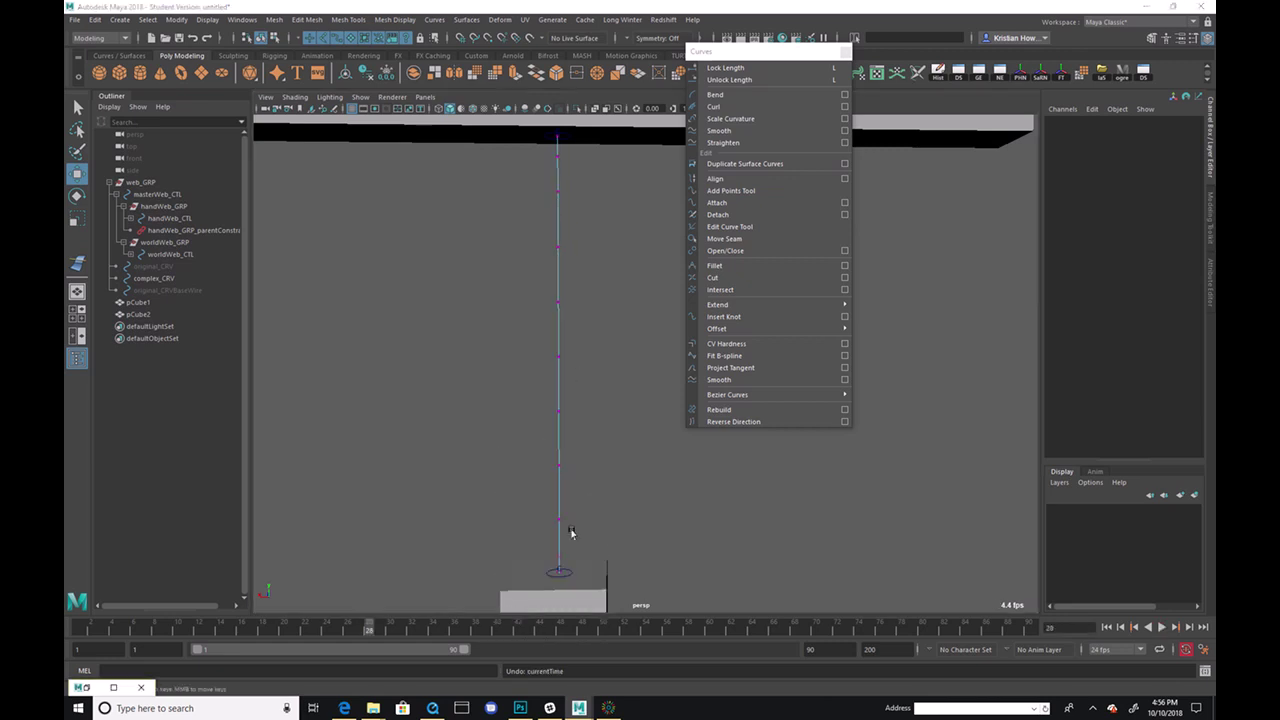
click(559, 465)
mouse_move(483, 628)
mouse_down()
mouse_move(508, 630)
mouse_move(474, 630)
mouse_move(488, 632)
mouse_up()
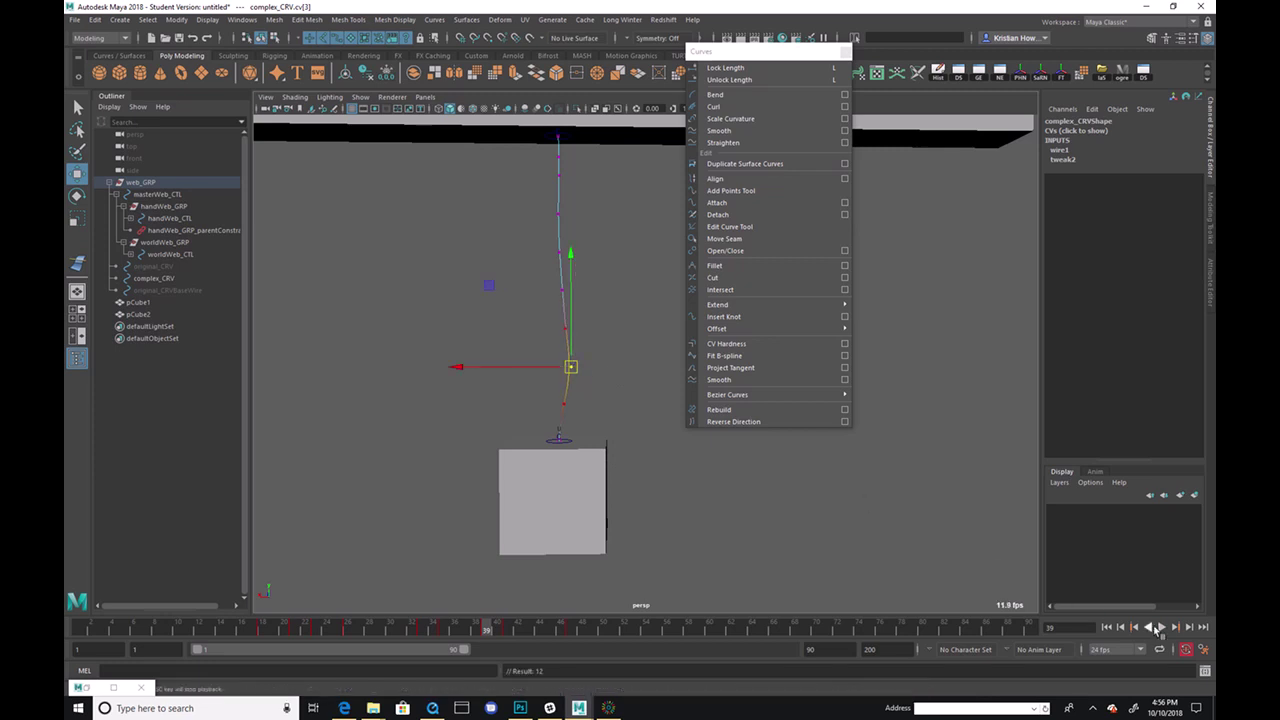
click(1161, 627)
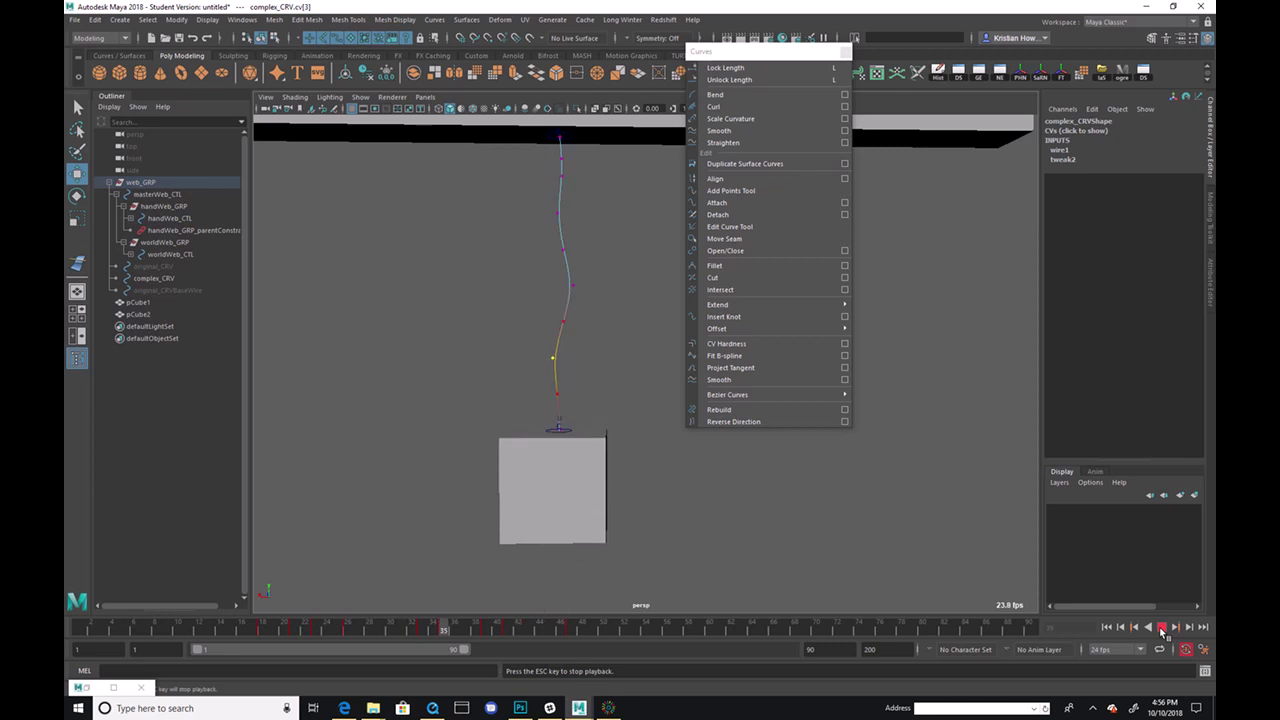
click(1161, 627)
Step: At frame 30, select complex_CRV as a whole object and offset it by a distance of 1 with geometry average normals
mouse_move(497, 633)
mouse_down()
mouse_move(508, 629)
mouse_move(390, 629)
mouse_up()
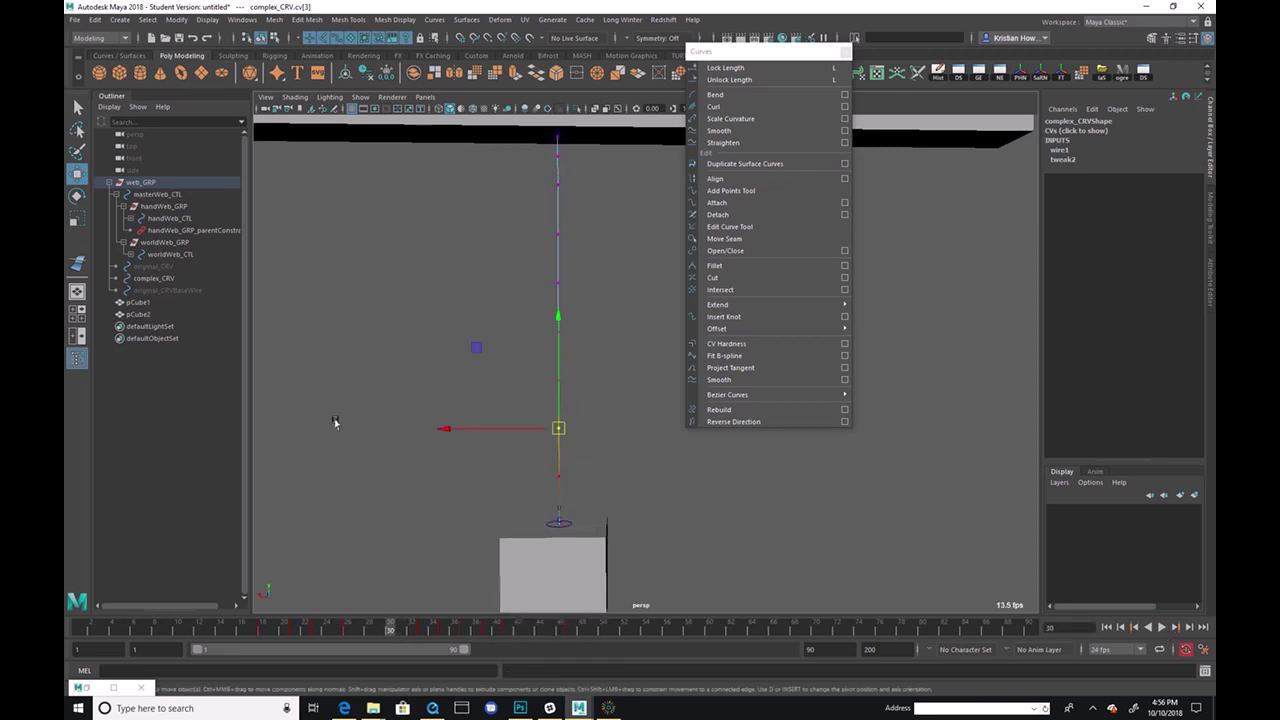
right_drag(558, 268, 606, 251)
drag(529, 274, 588, 312)
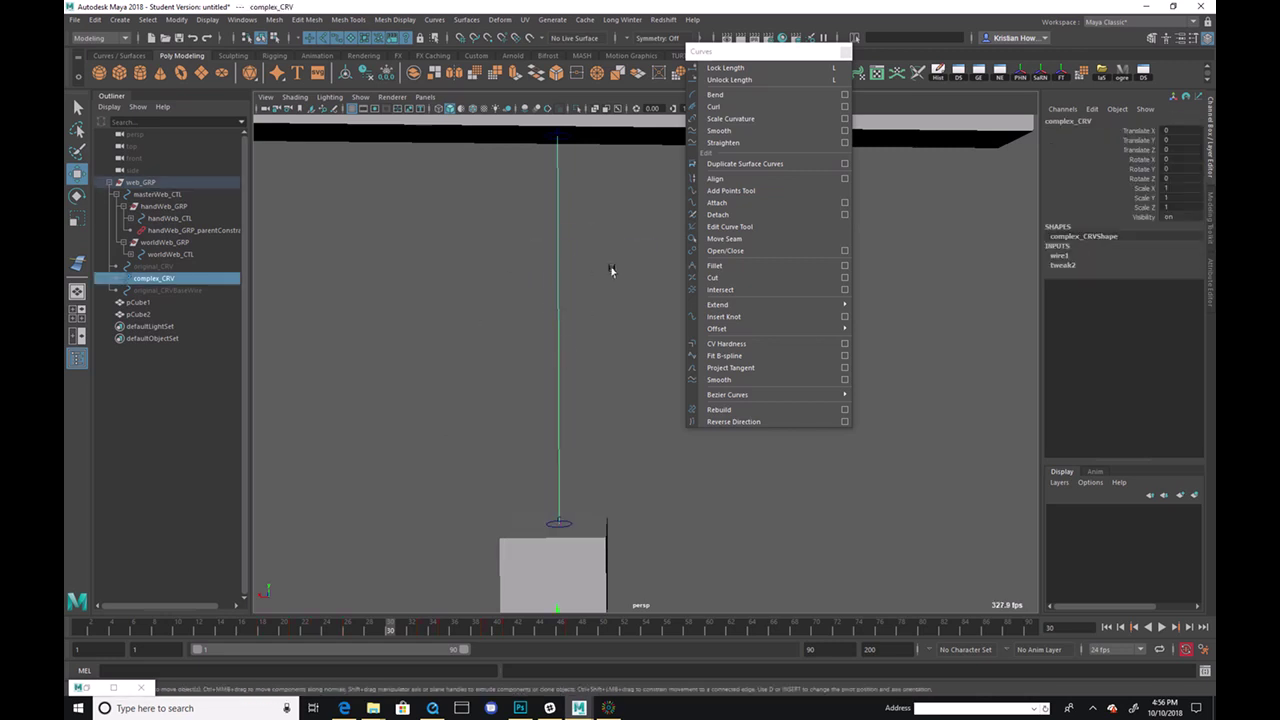
click(722, 52)
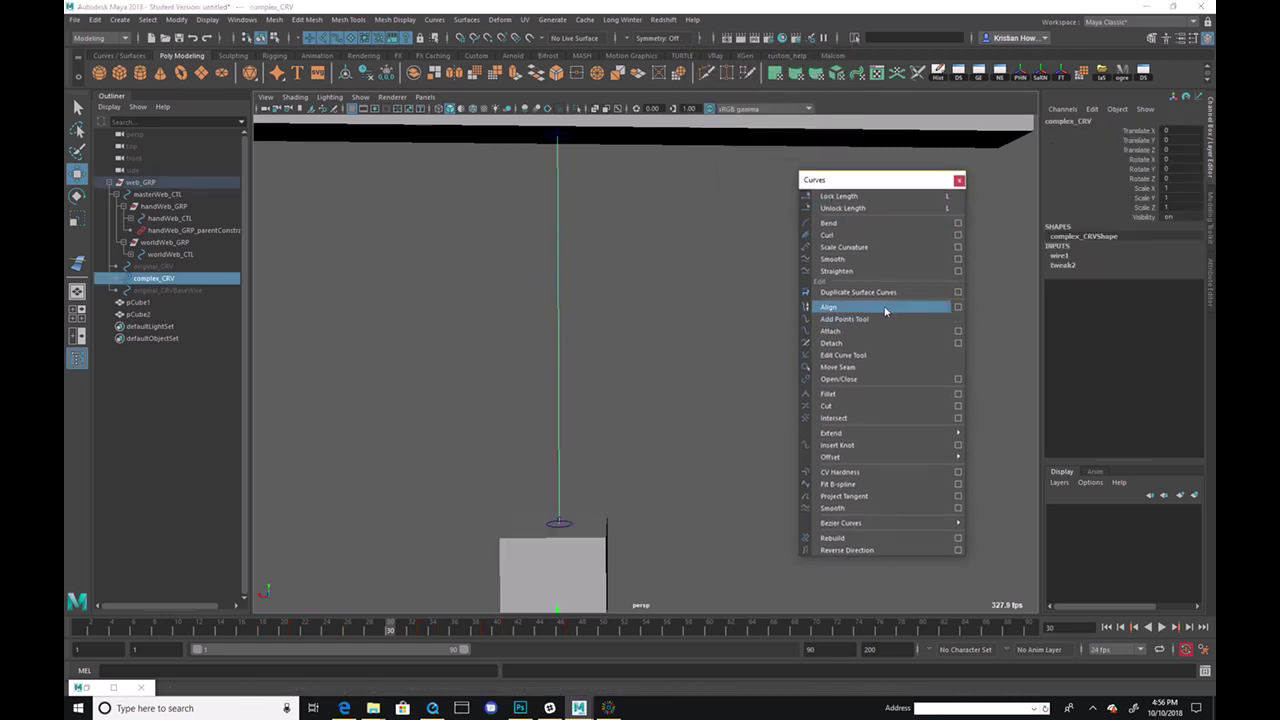
mouse_move(926, 458)
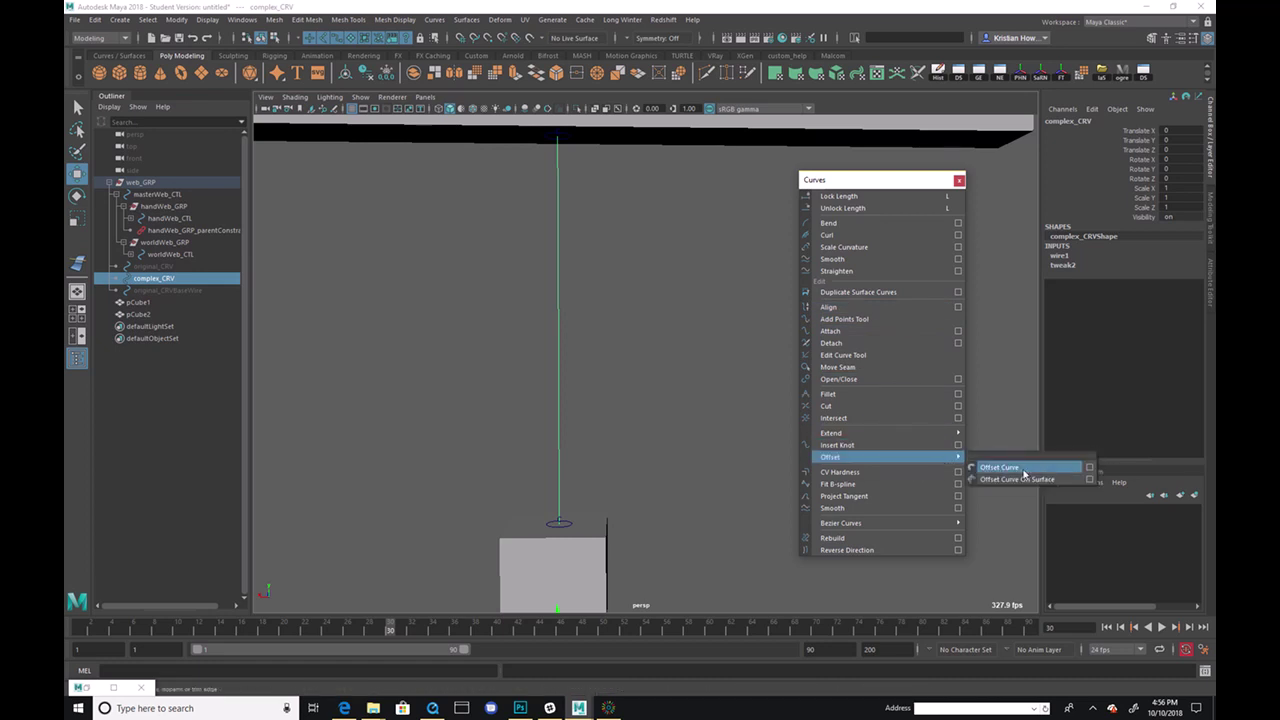
click(1090, 467)
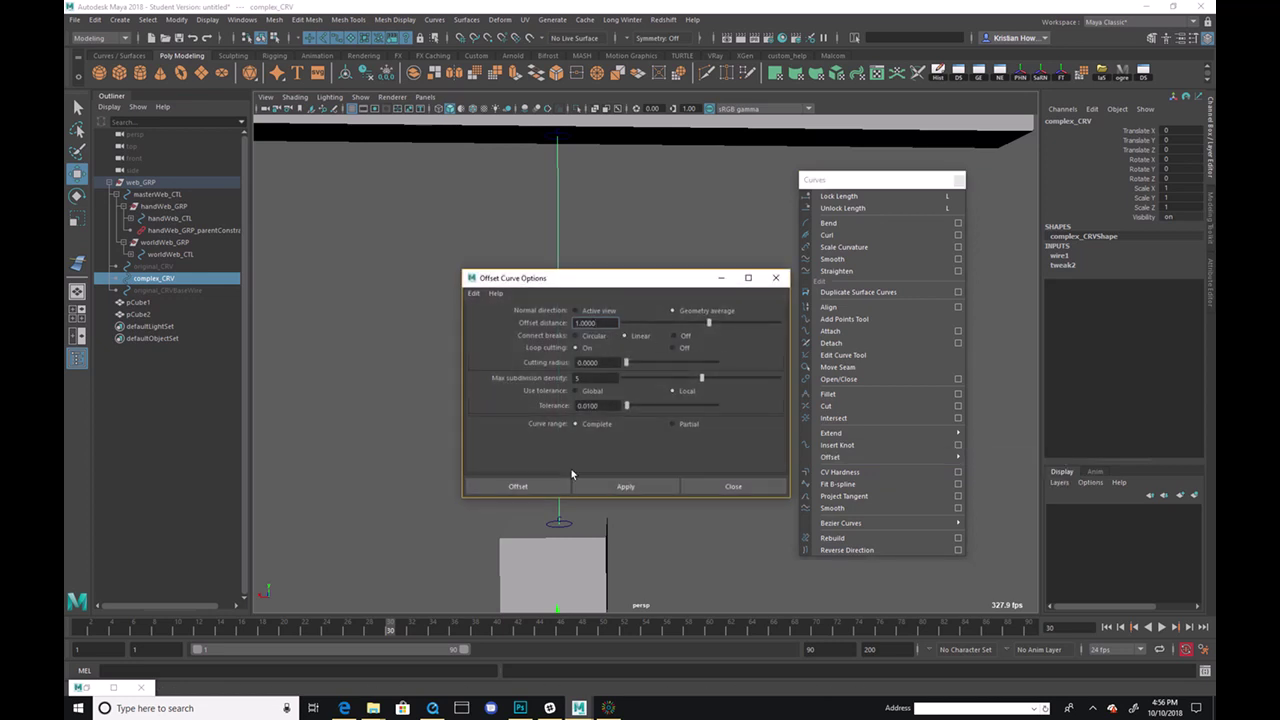
click(524, 488)
Step: Reduce the offset curve's distance until it runs very close alongside complex_CRV
key(f)
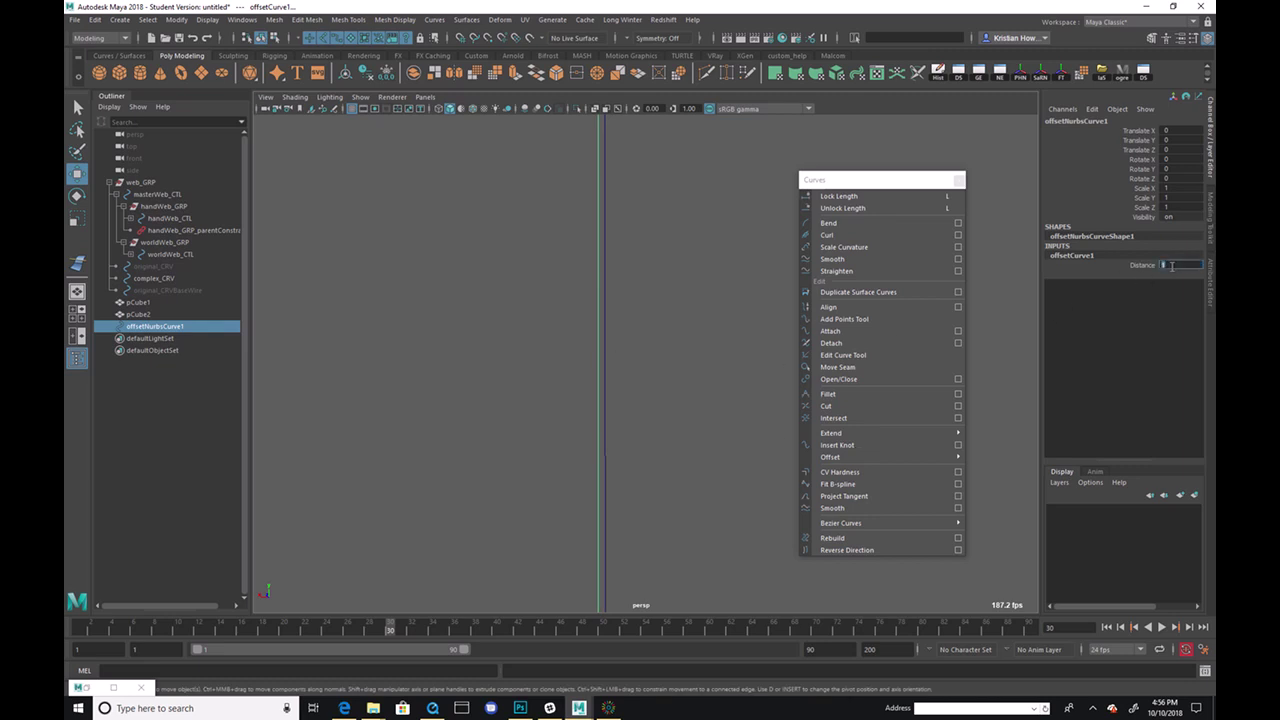
key(Return)
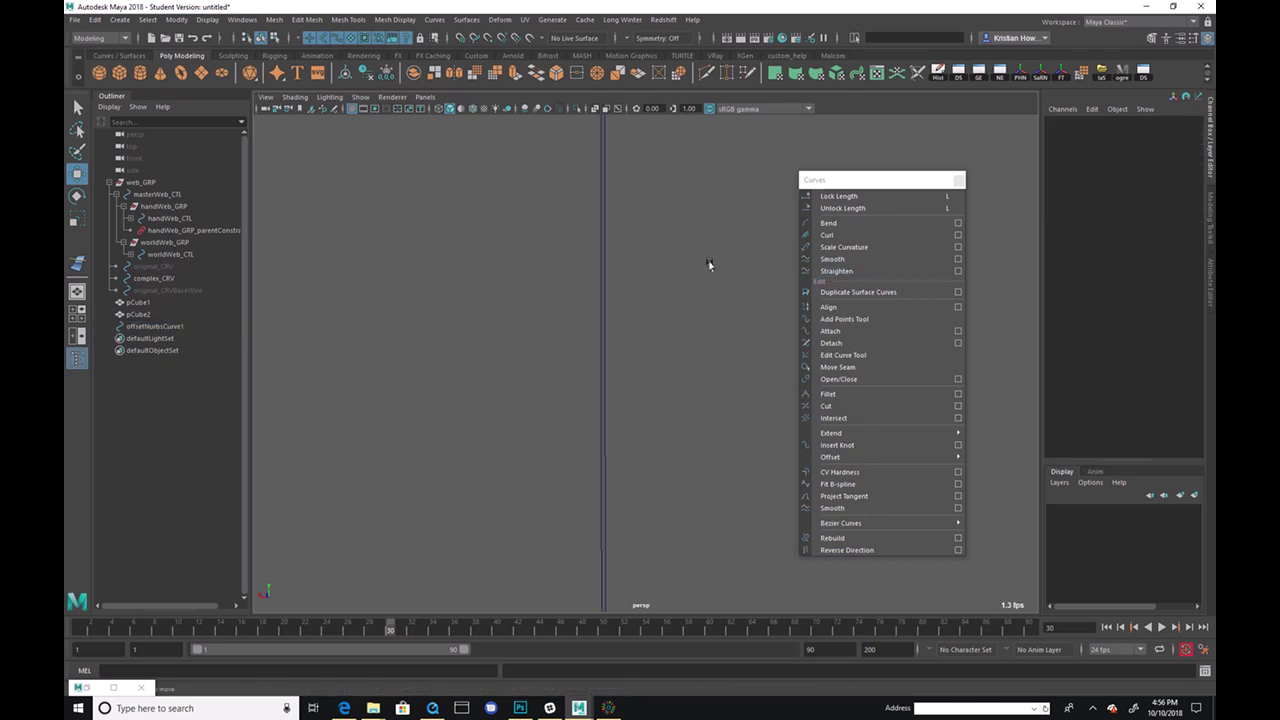
shift+click(603, 262)
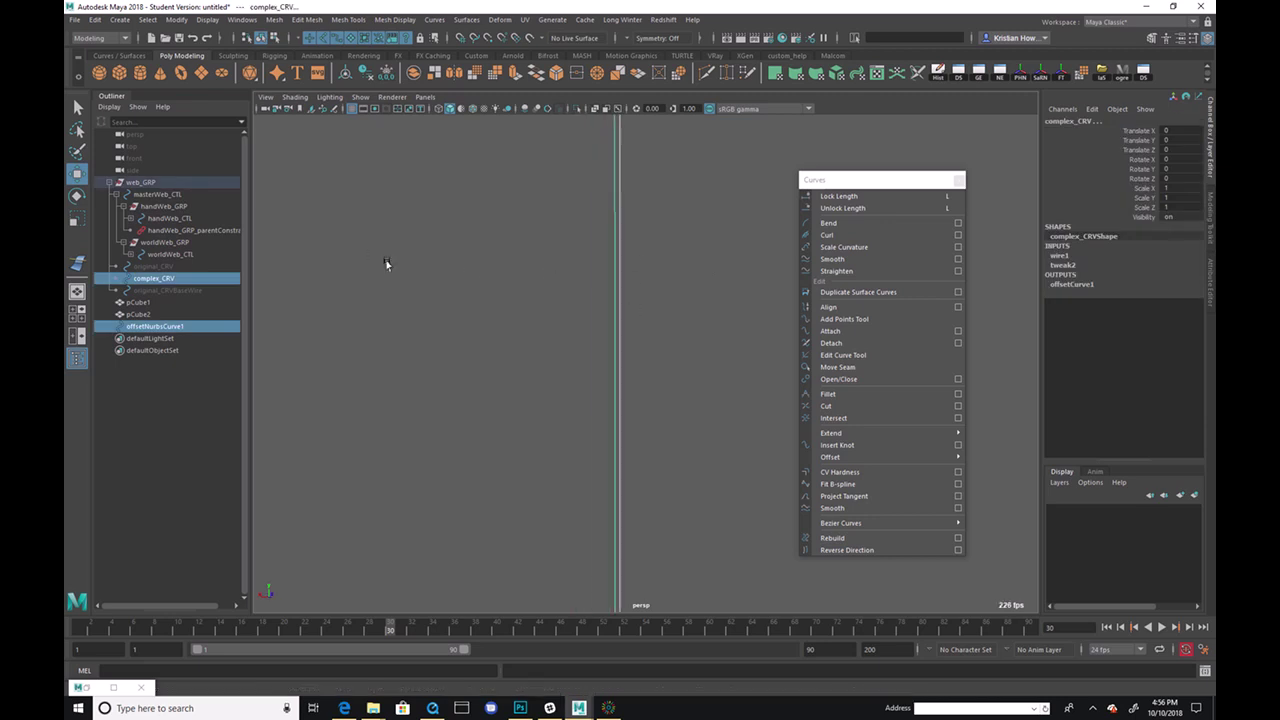
scroll(623, 363, down, 5)
scroll(600, 380, up, 3)
alt+drag(571, 320, 625, 345)
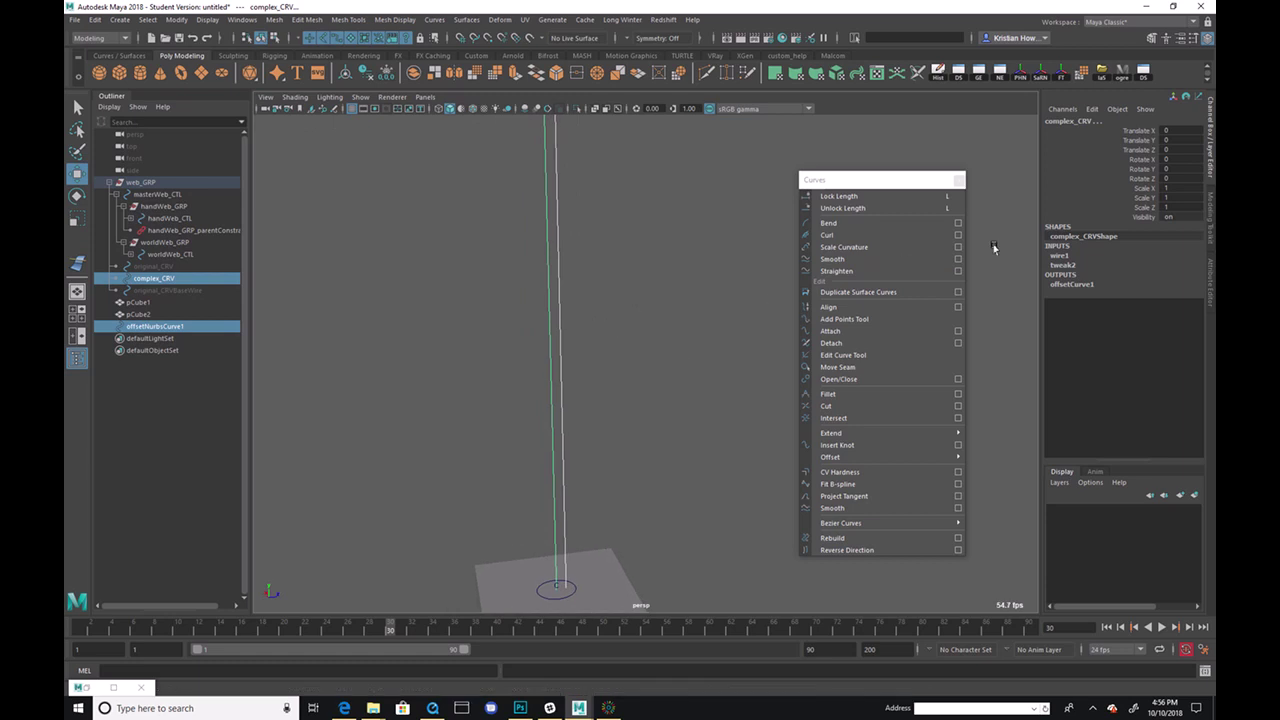
click(1078, 286)
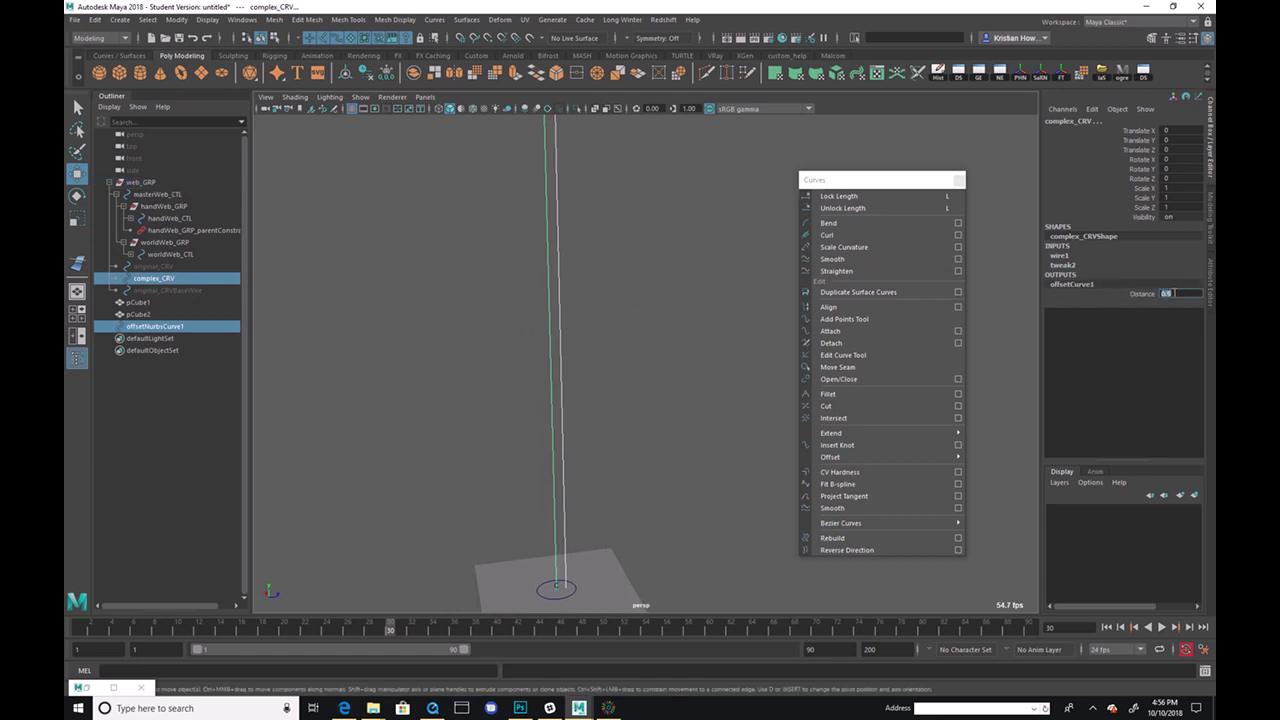
text(0)
key(Return)
Step: Loft complex_CRV and its offset curve into a polygon quad surface using general tessellation with U and V numbers of 3
click(543, 251)
click(558, 262)
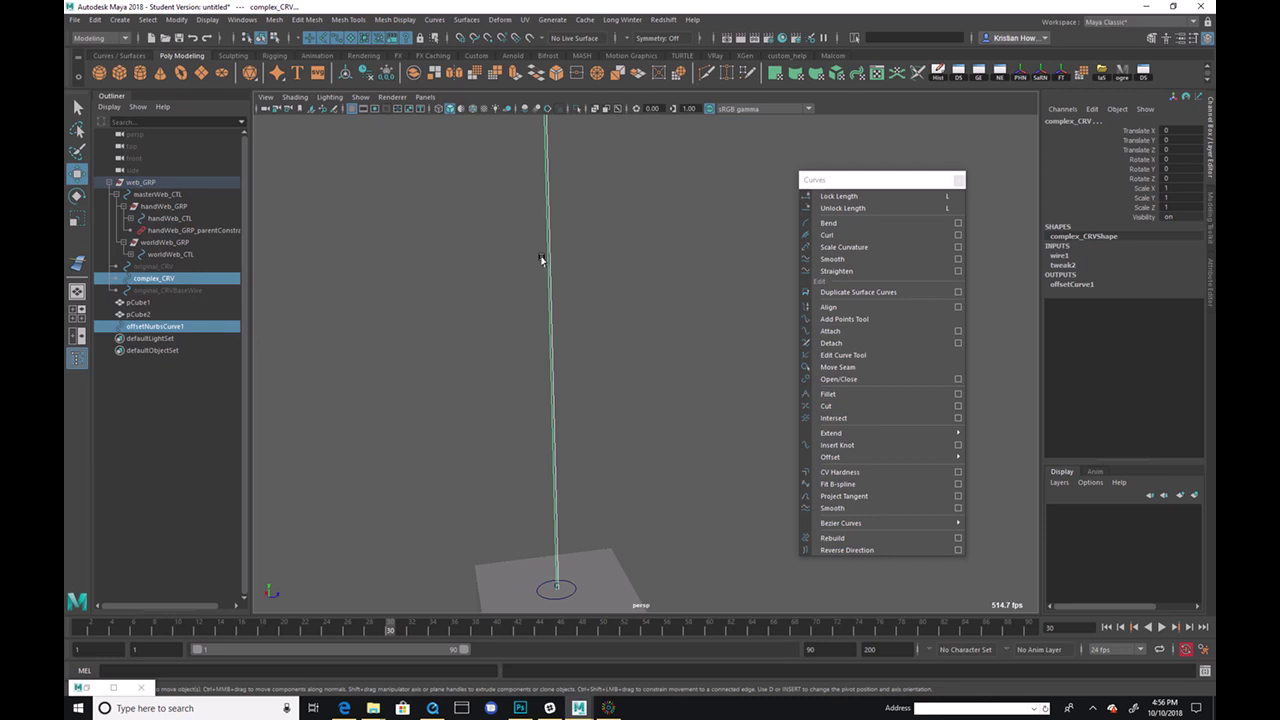
key(space)
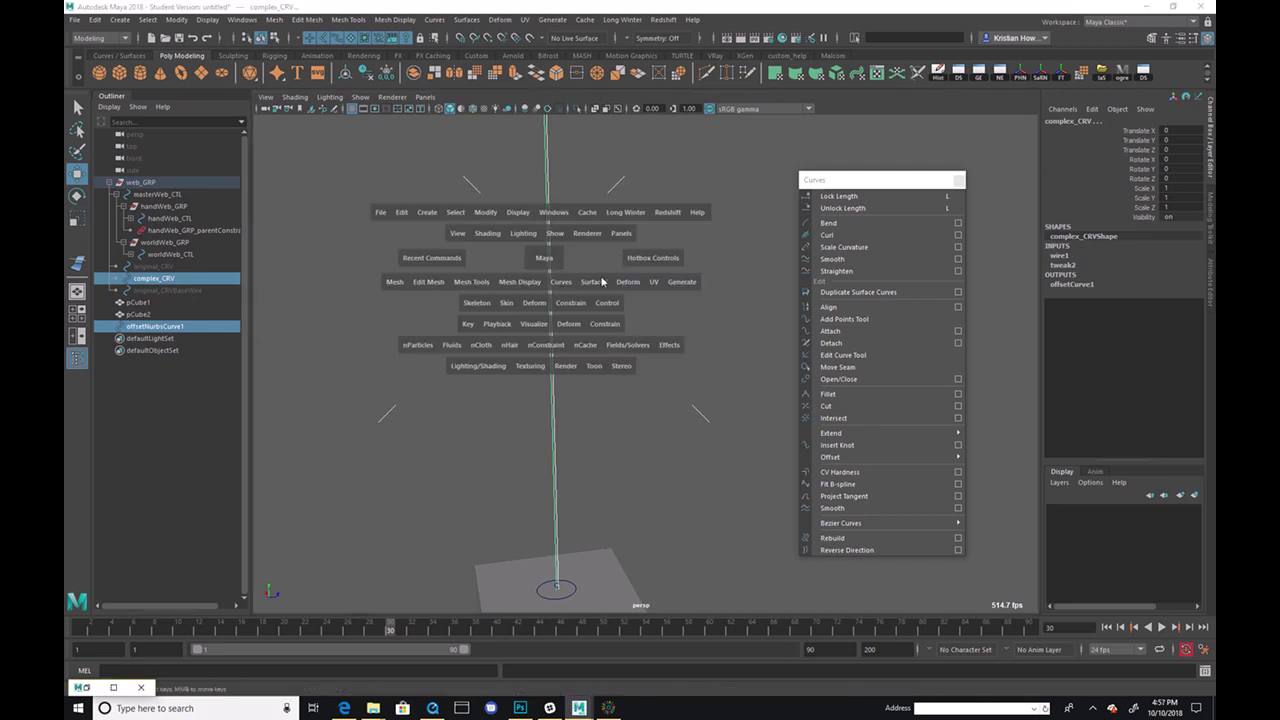
click(598, 281)
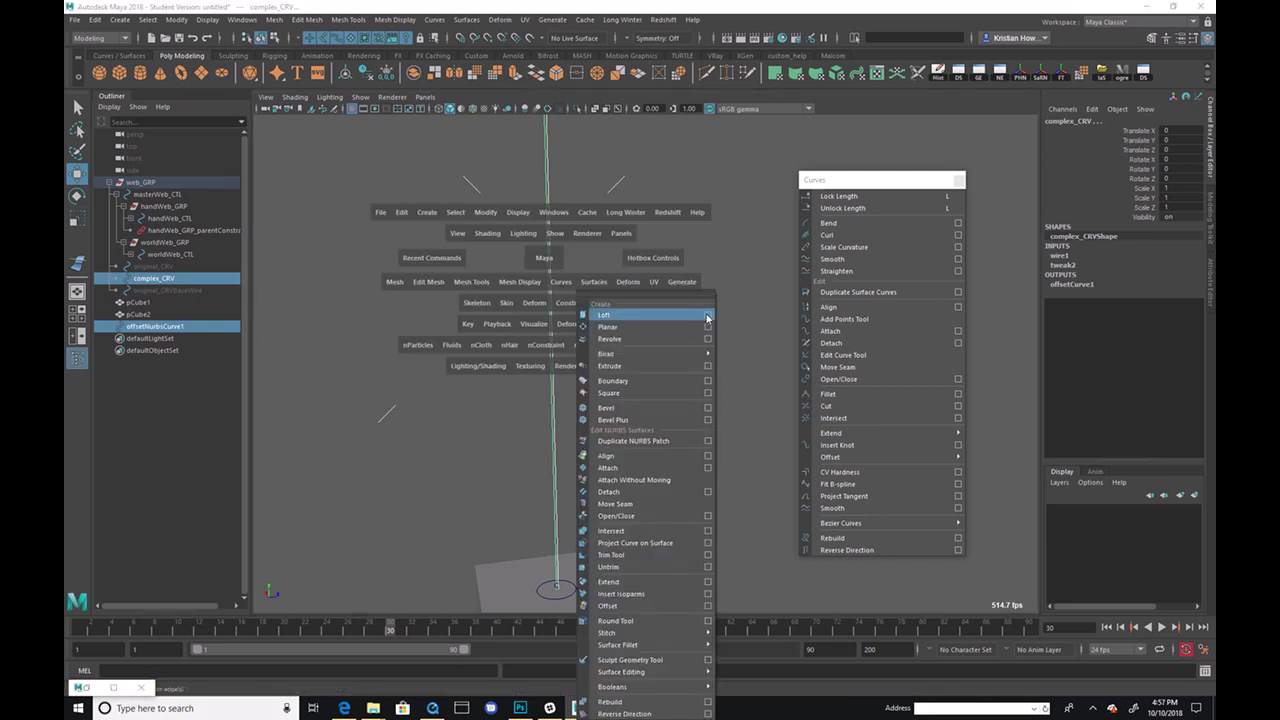
click(708, 317)
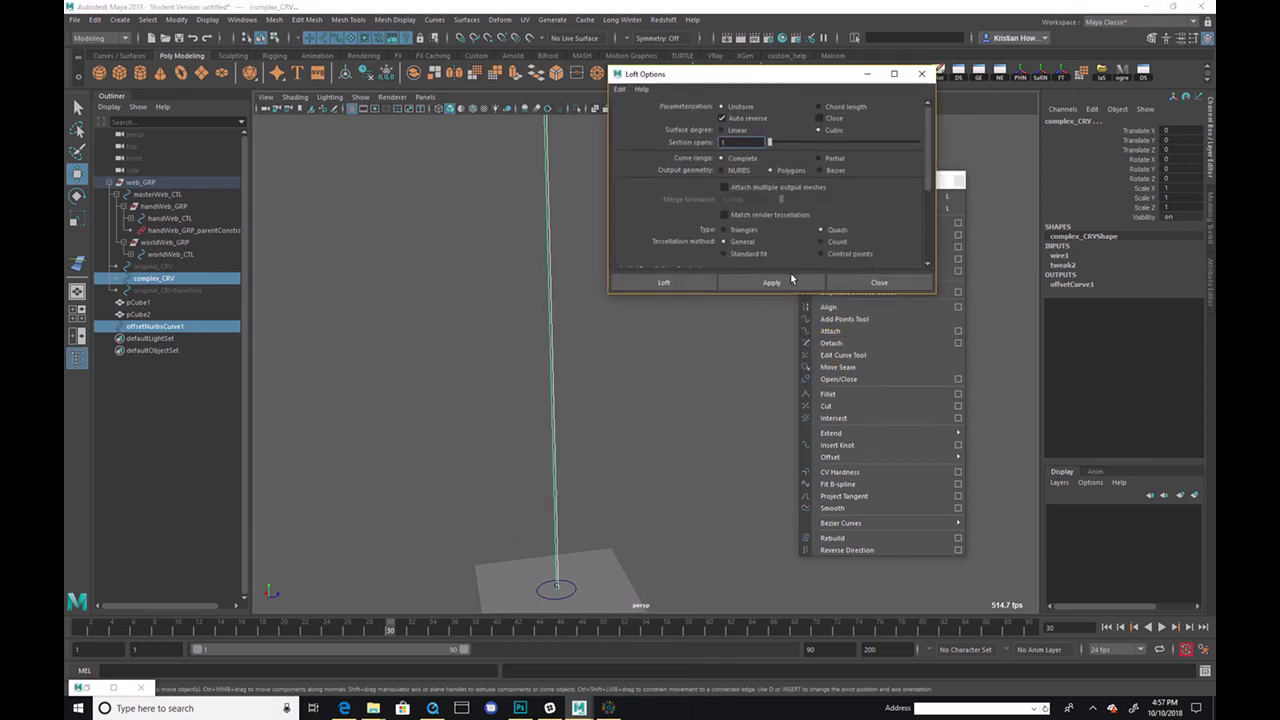
drag(780, 300, 774, 526)
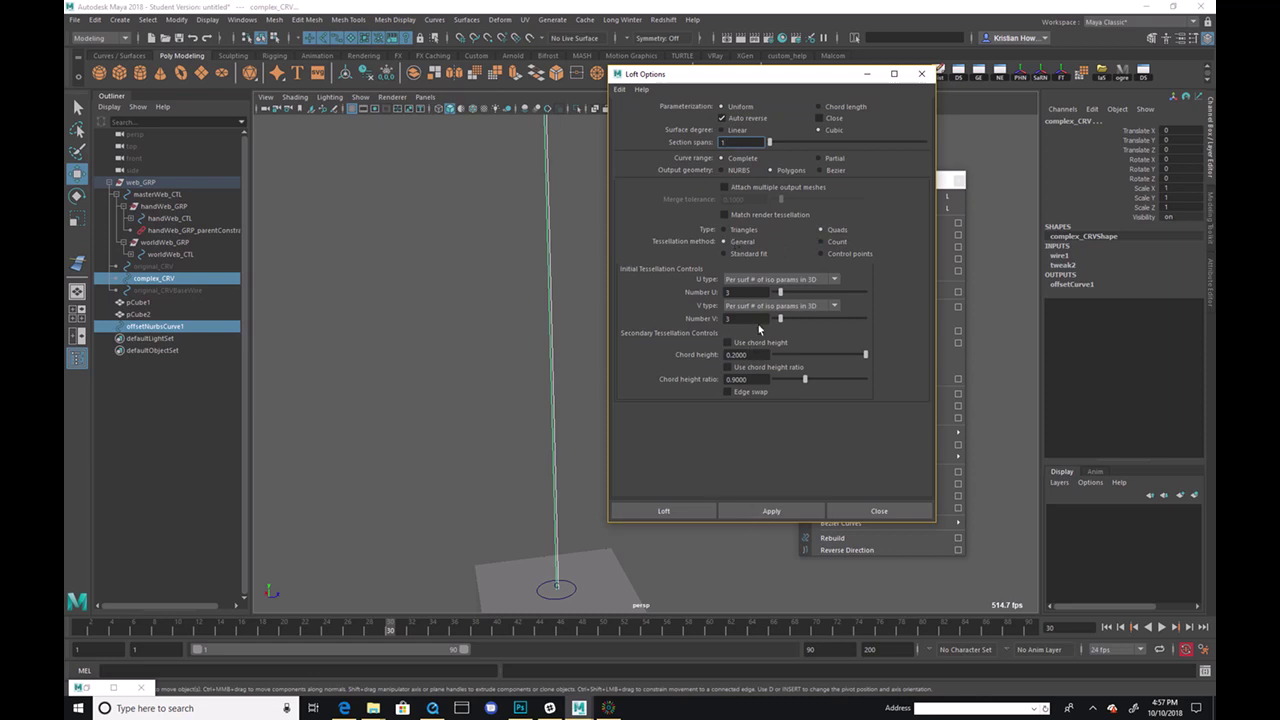
click(775, 511)
click(884, 511)
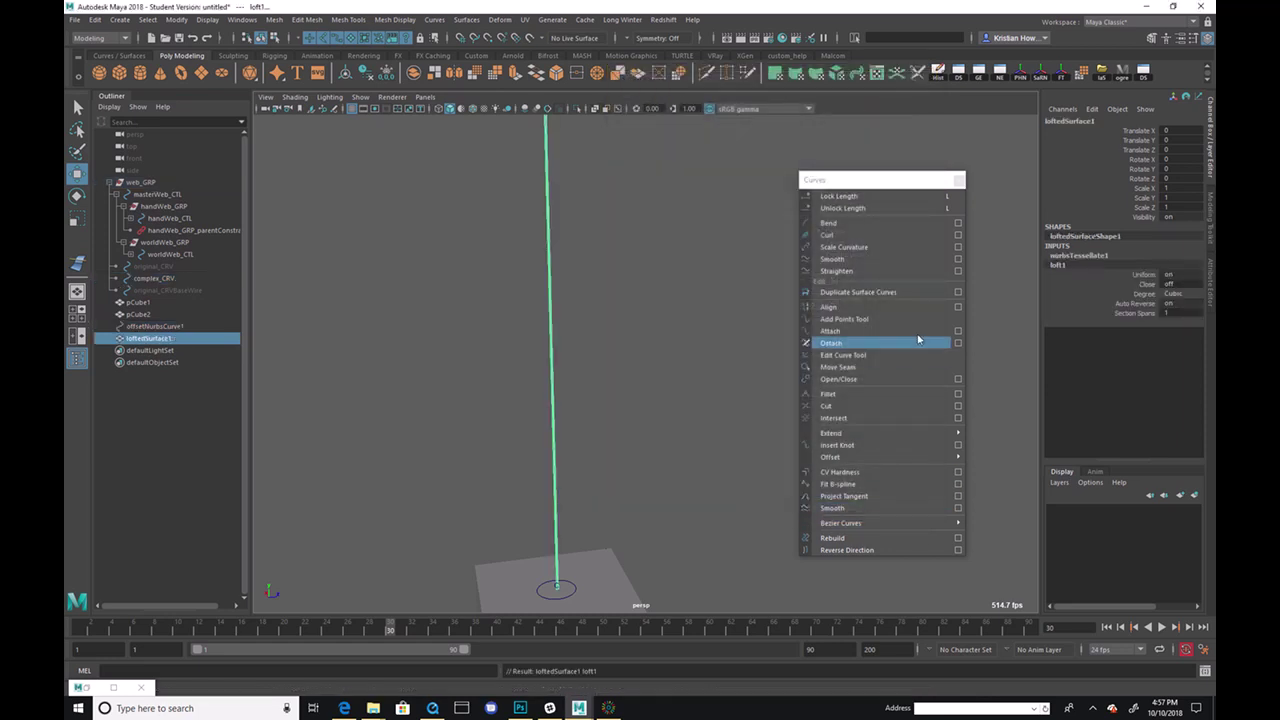
Step: Set the lofted surface's tessellation U number to 100 and lower its V number to leave a single division across the strip
click(1076, 255)
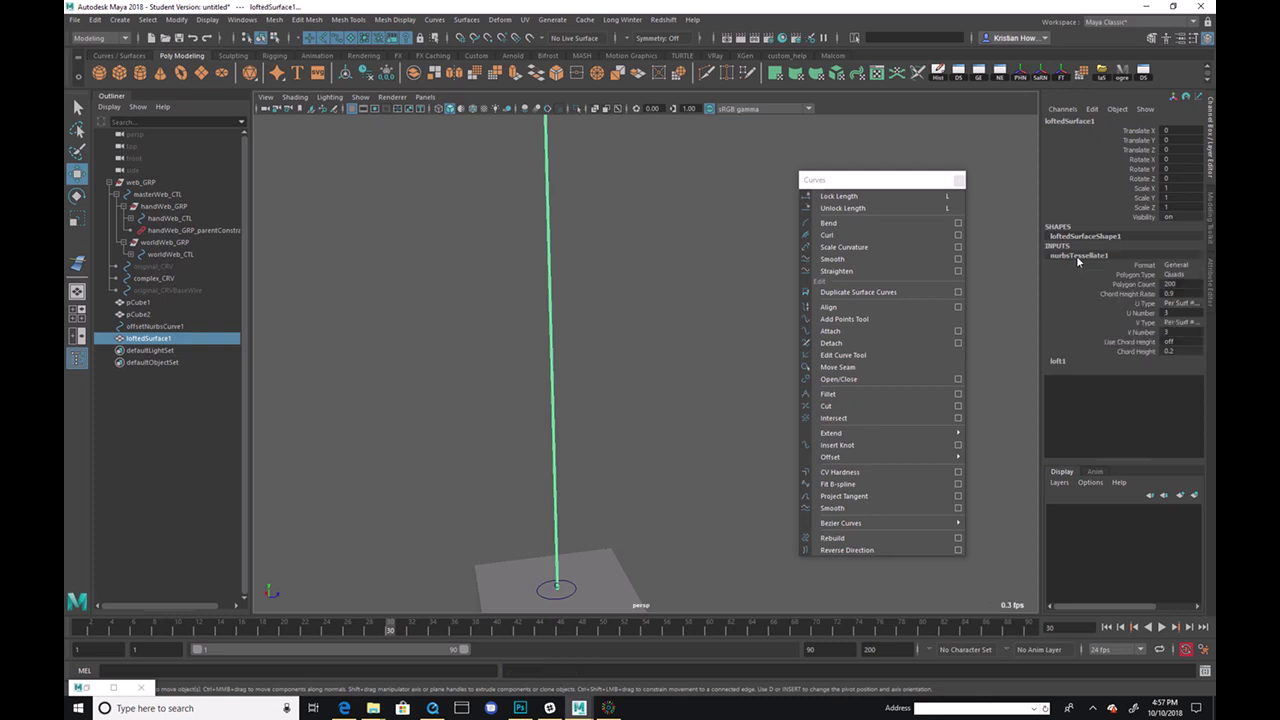
click(1146, 316)
alt+drag(692, 312, 582, 387)
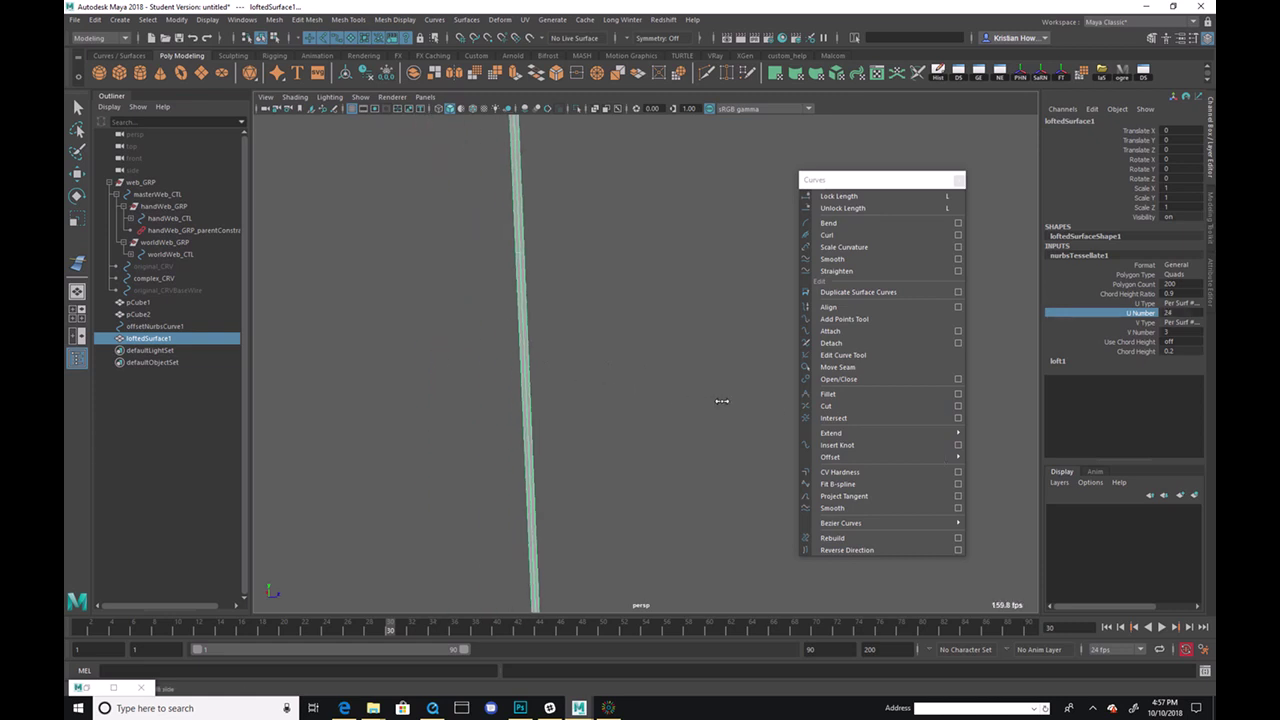
click(1188, 313)
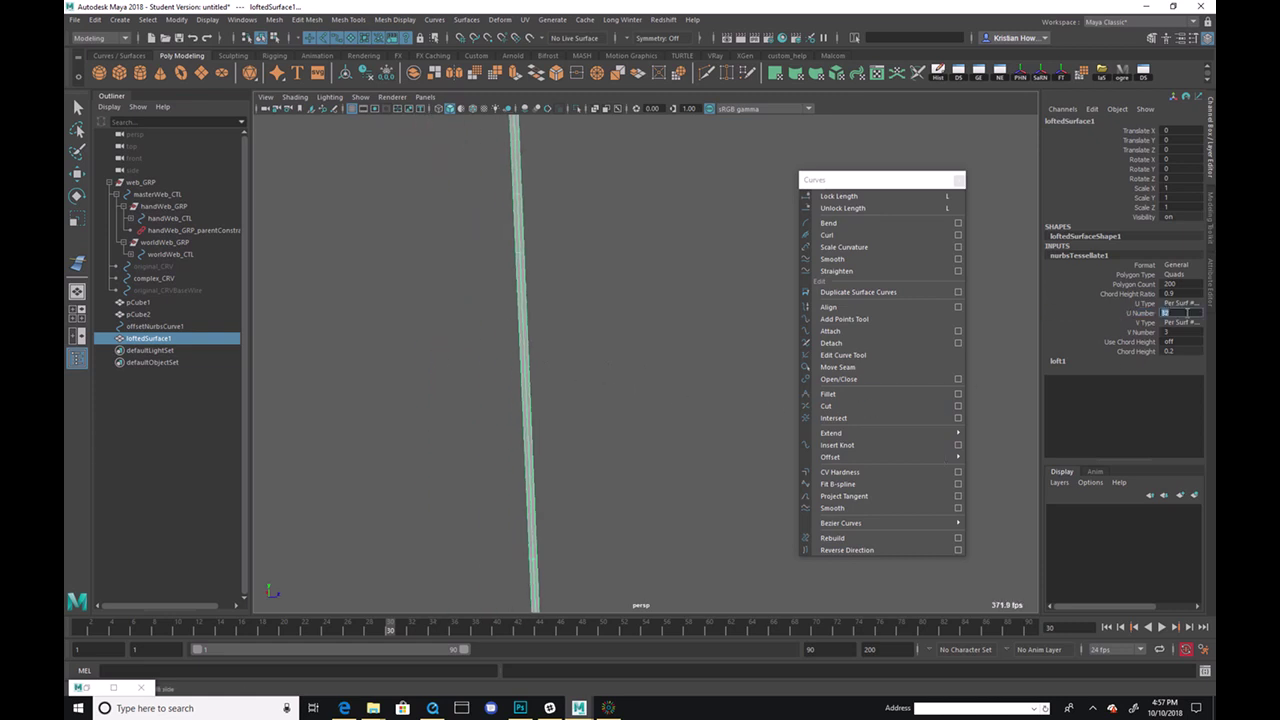
text(1000)
key(Return)
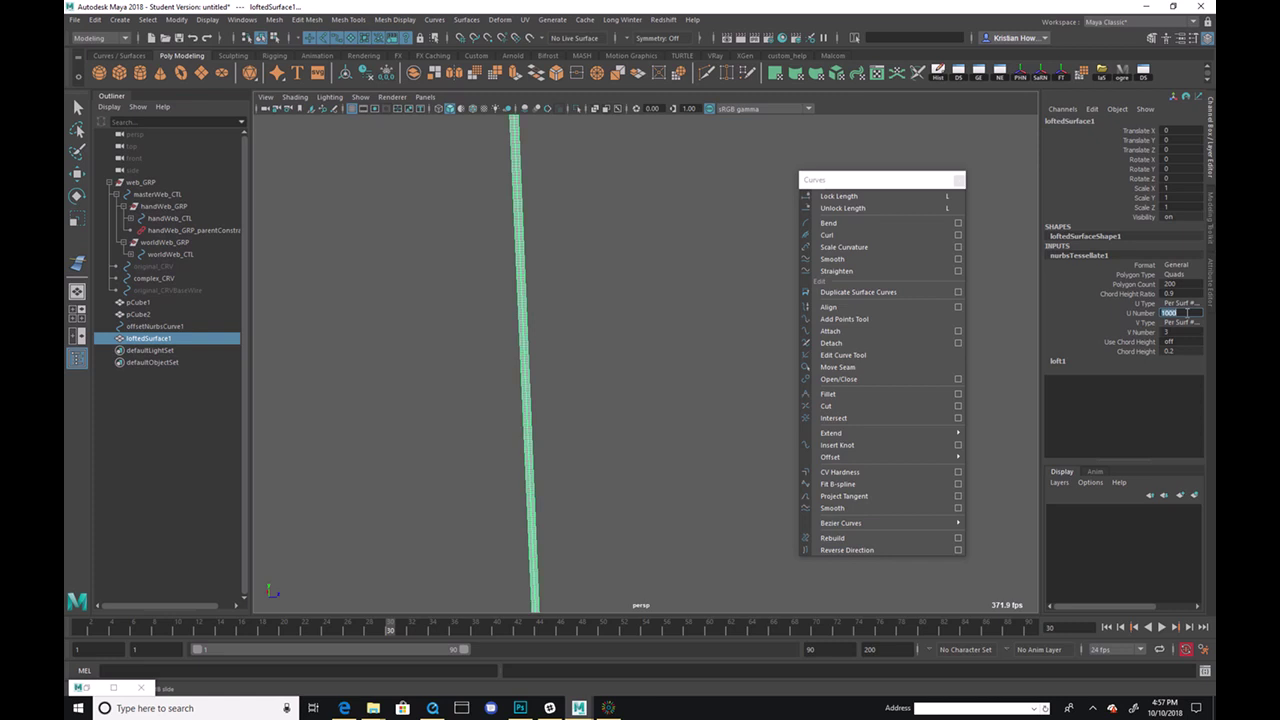
click(1186, 313)
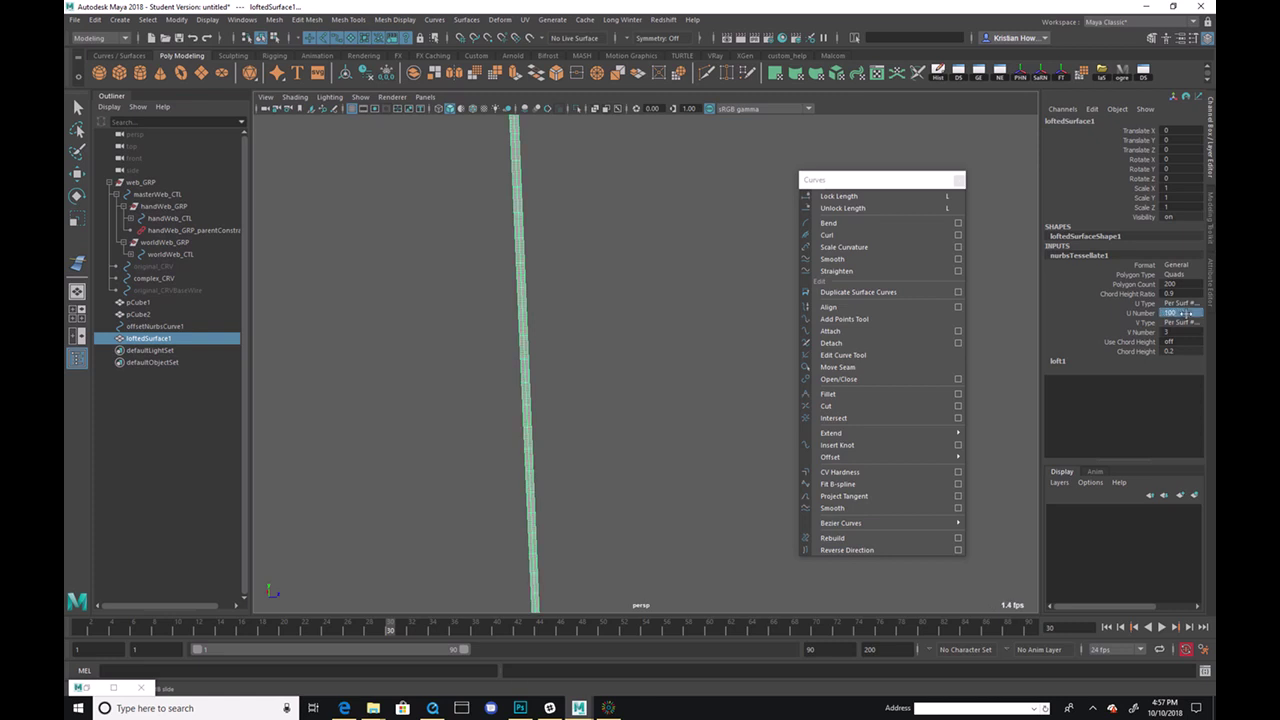
click(1181, 332)
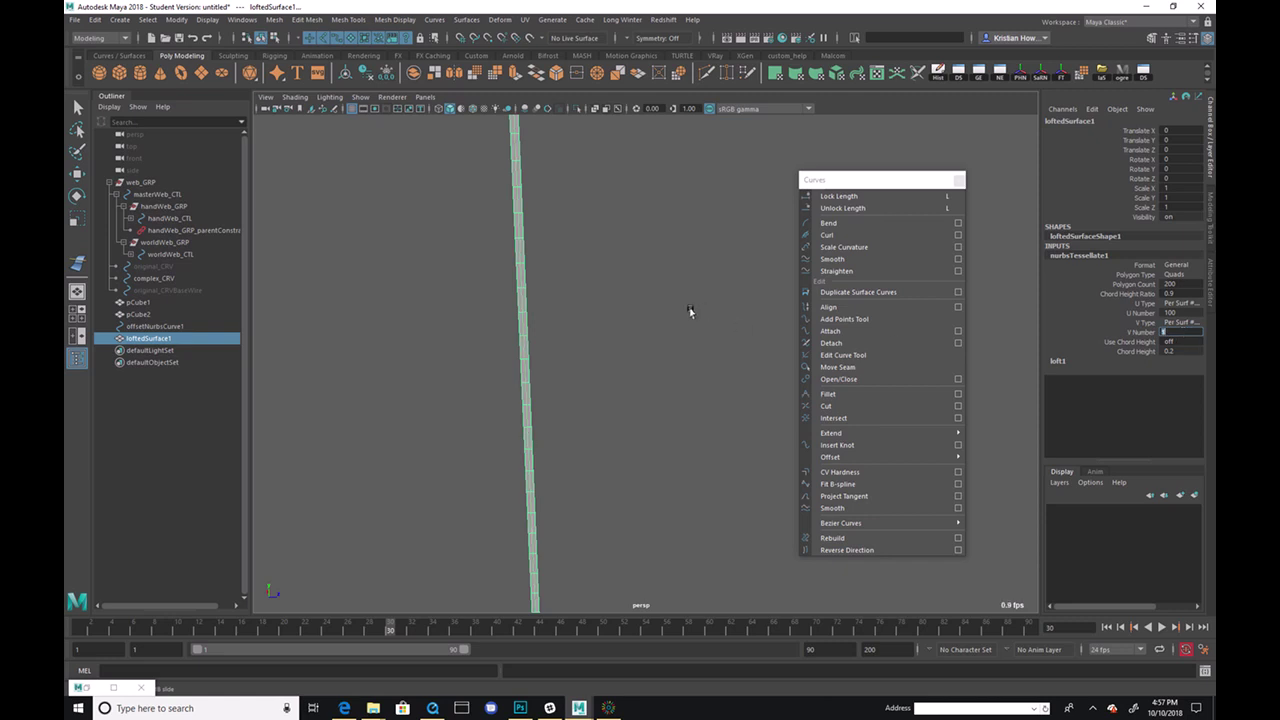
click(651, 343)
alt+drag(651, 343, 530, 323)
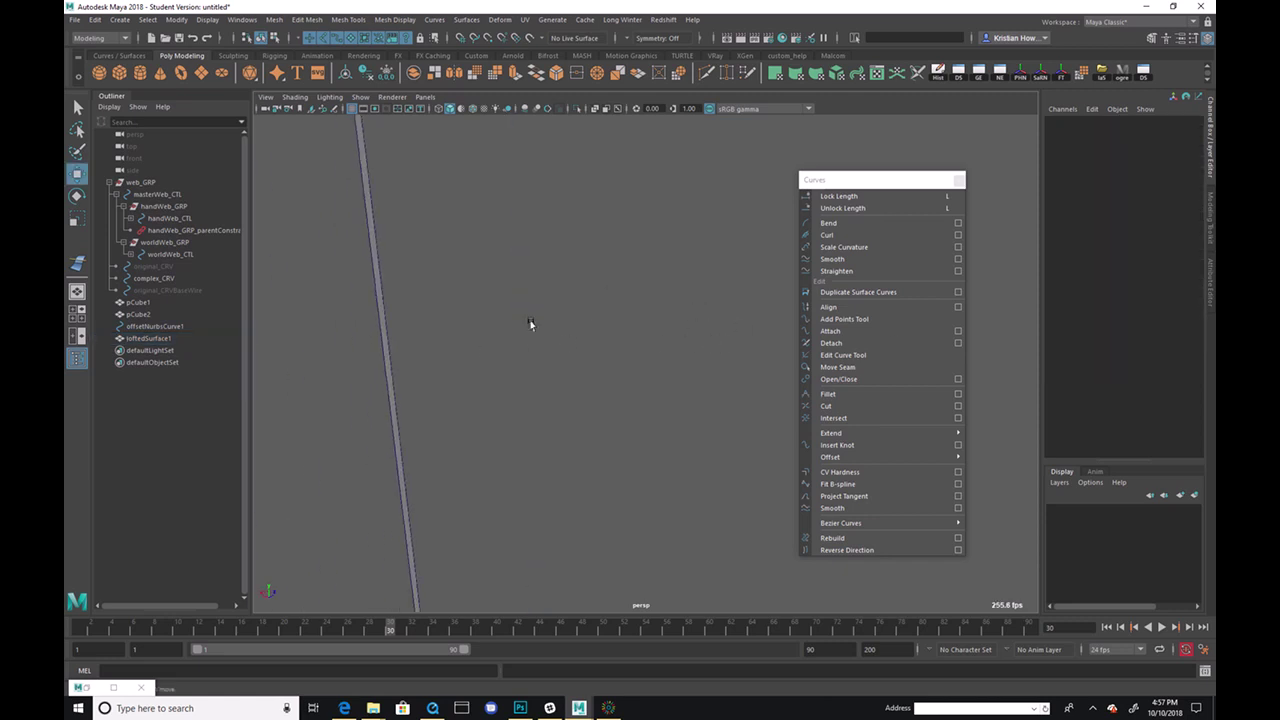
Step: Extrude the faces of the lofted surface with a local Z translation of about 0.092 to give the web thickness
click(381, 313)
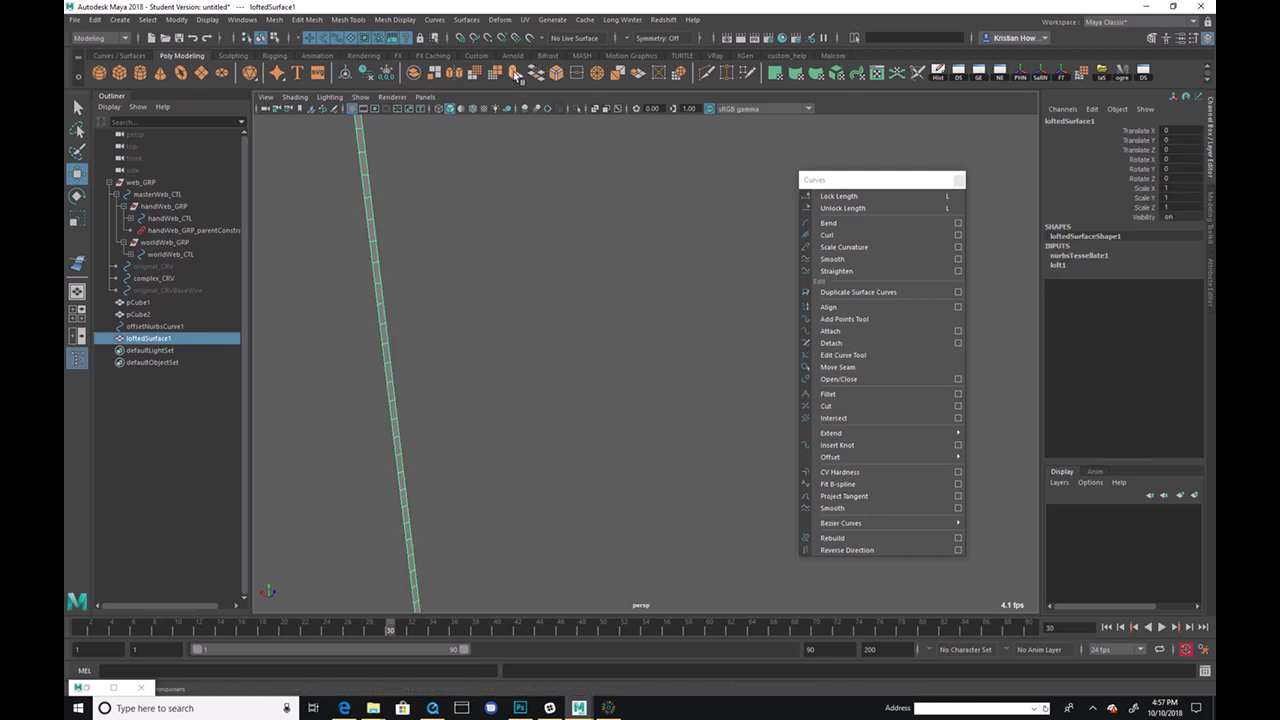
key(ctrl+e)
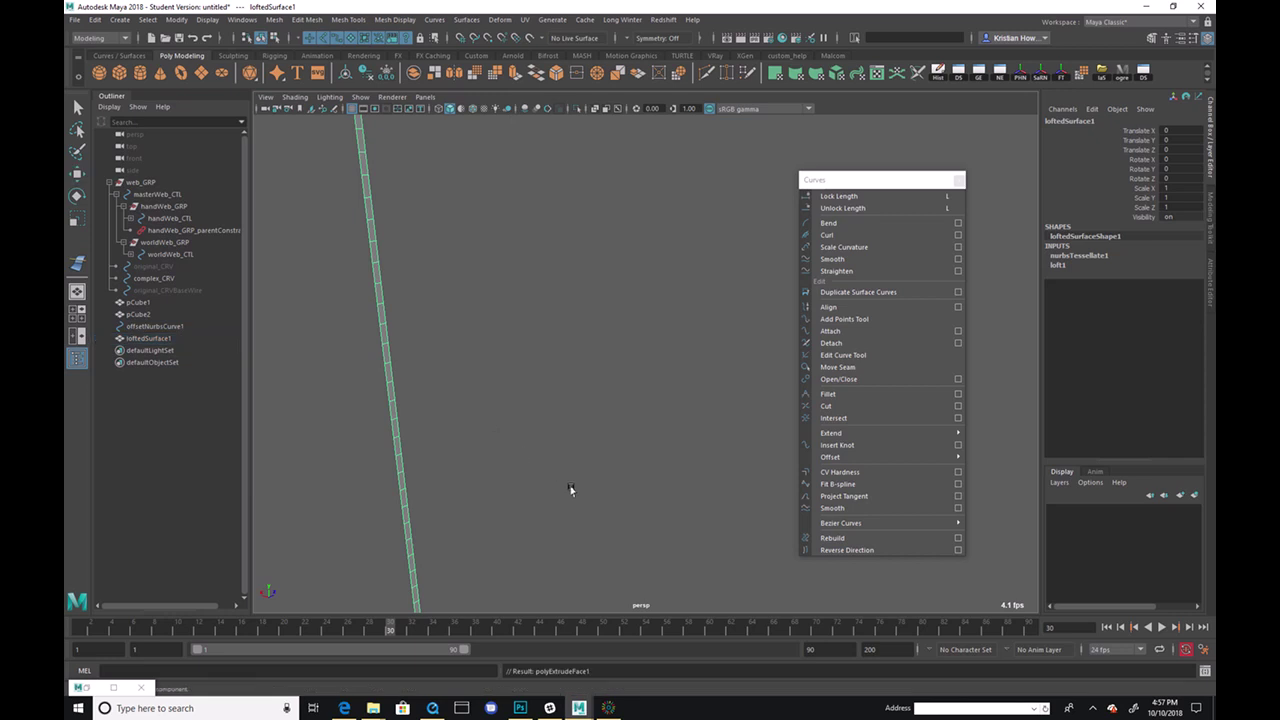
alt+drag(624, 401, 620, 360)
drag(598, 150, 600, 160)
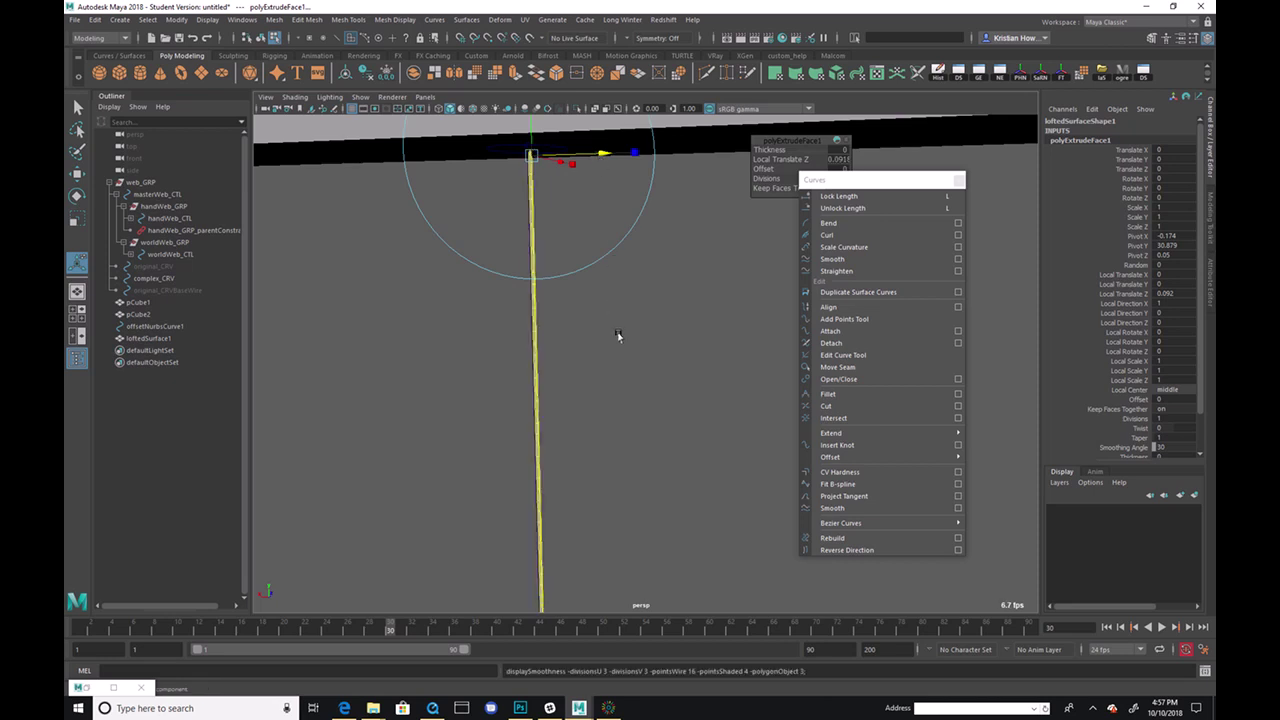
click(616, 343)
alt+drag(614, 354, 654, 271)
click(551, 340)
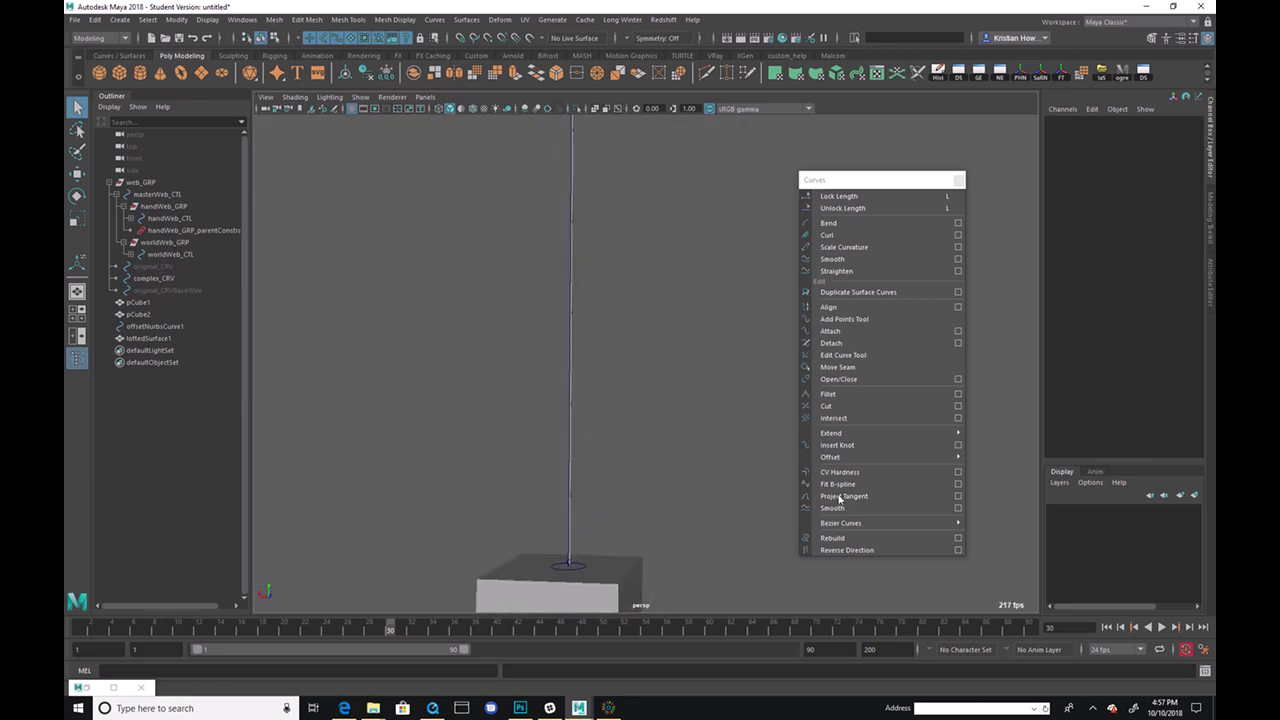
Step: Play back the animation to check the extruded web, and select the lofted surface
click(1161, 628)
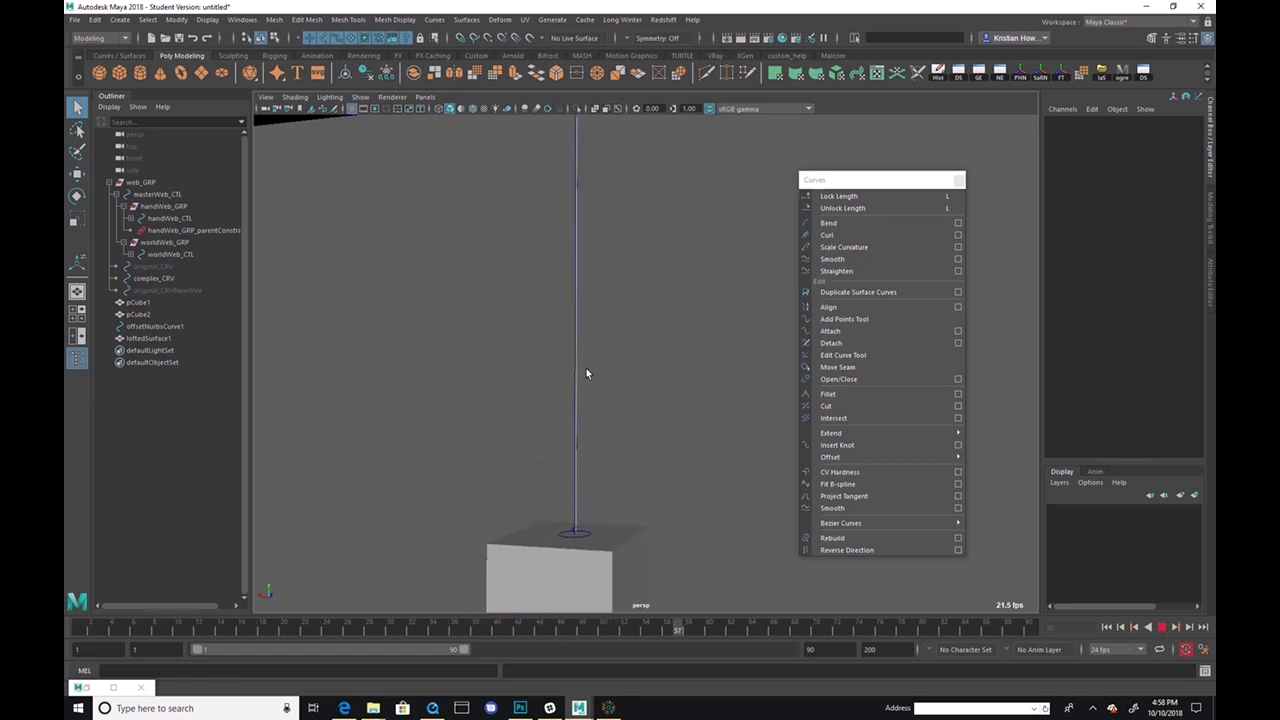
click(575, 367)
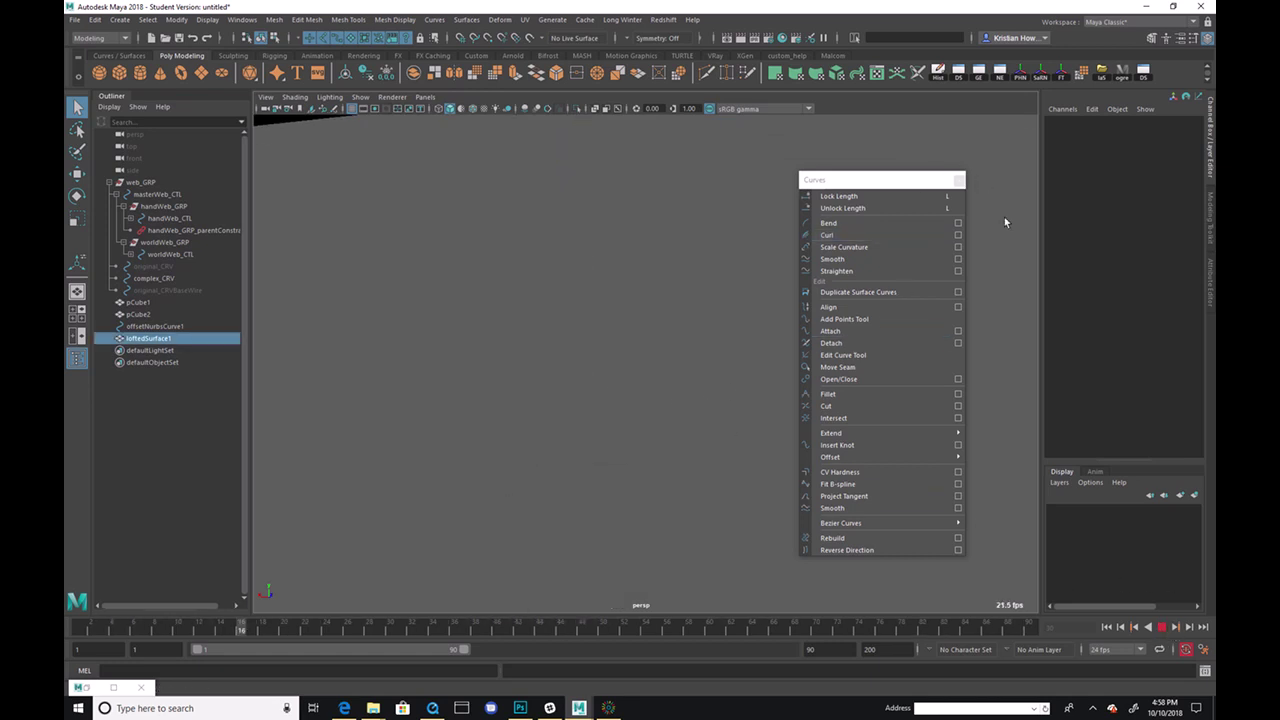
click(1165, 628)
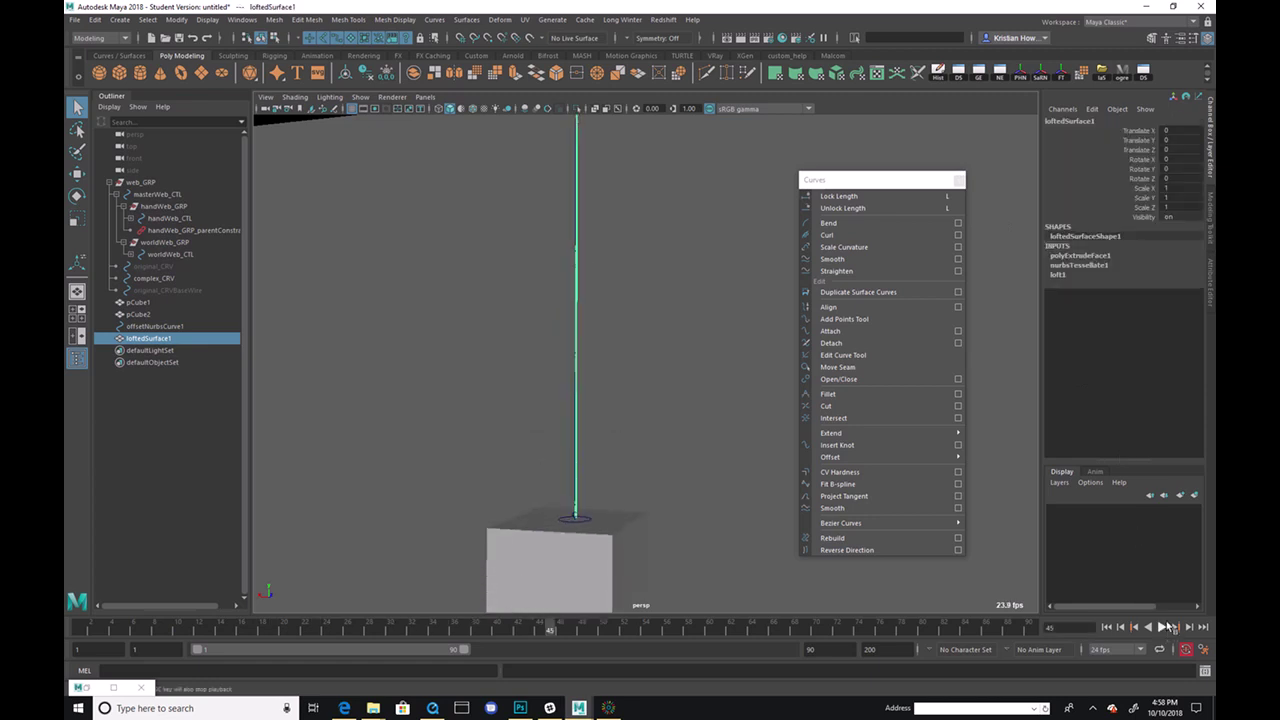
Step: Try to thicken the web mesh interactively with the manipulator of the lofted surface's face extrusion
click(1094, 257)
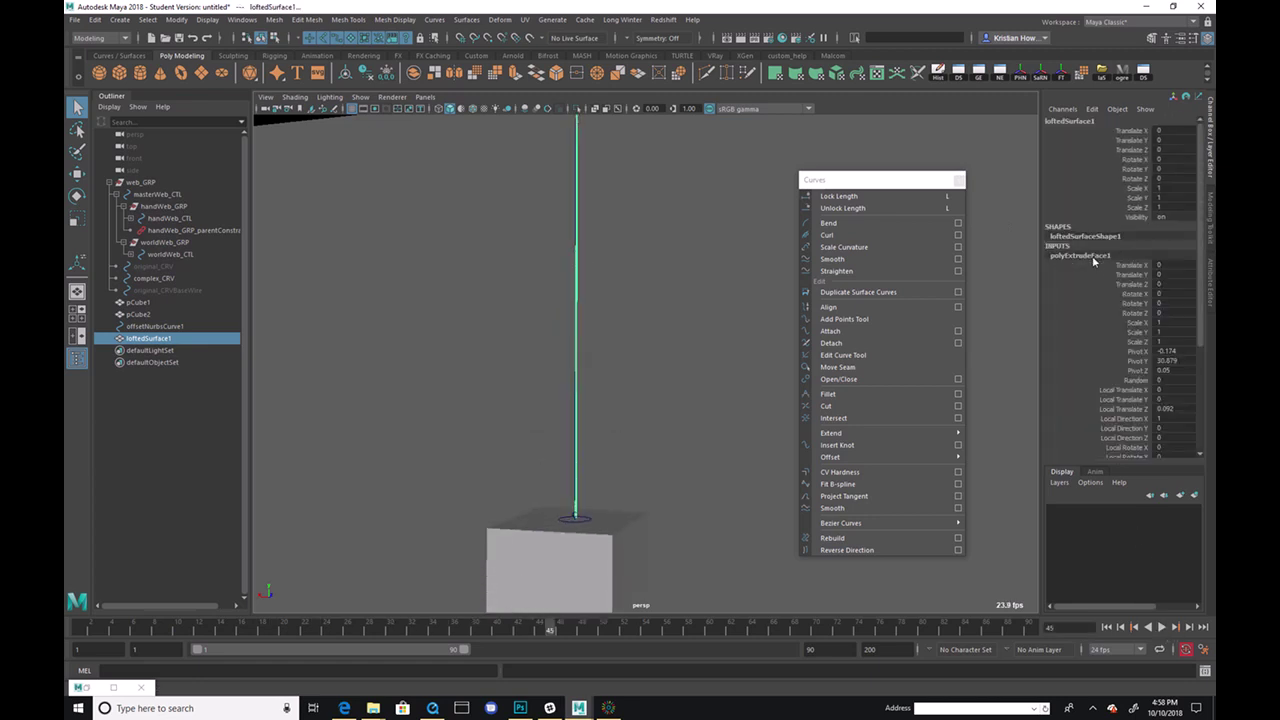
click(712, 312)
click(585, 308)
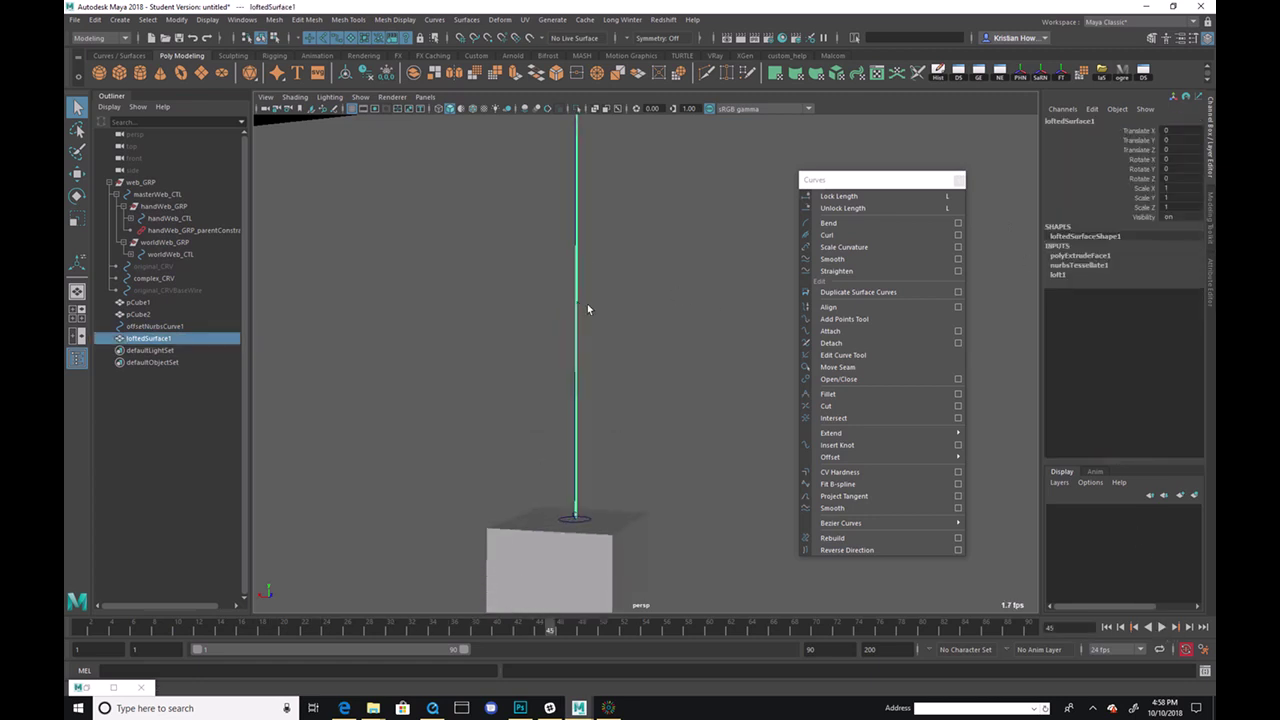
click(1080, 265)
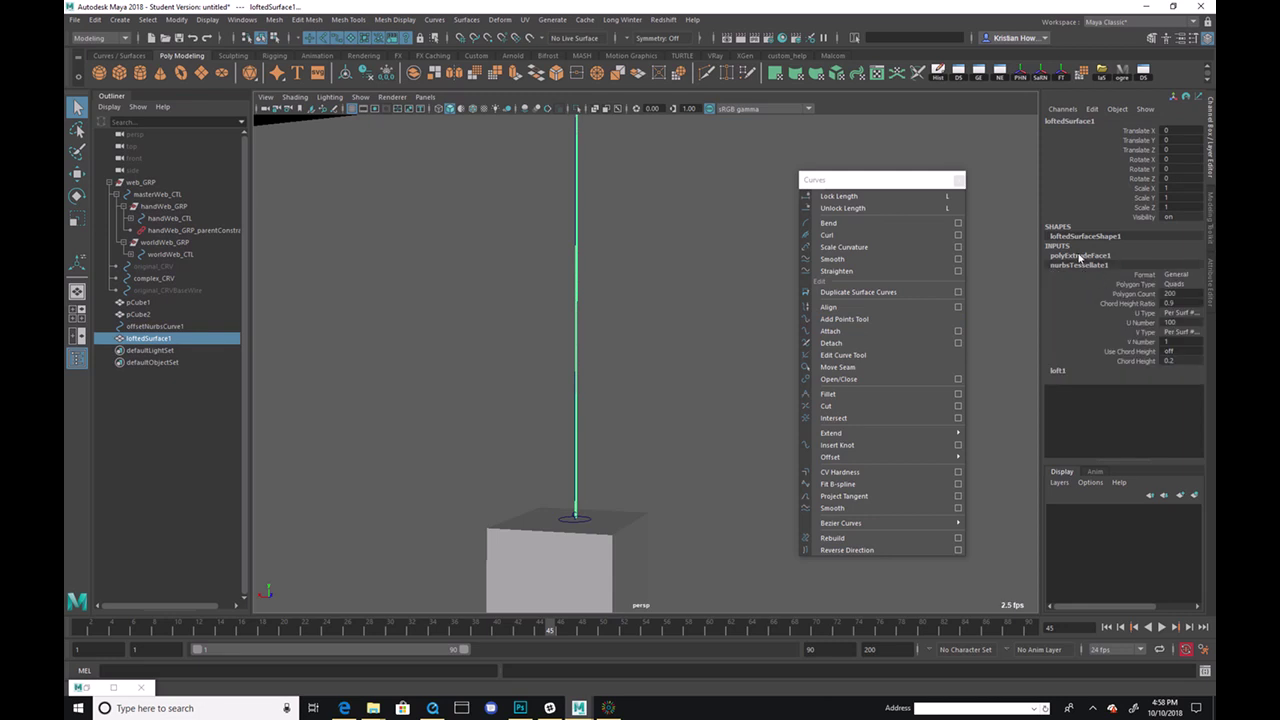
click(1080, 256)
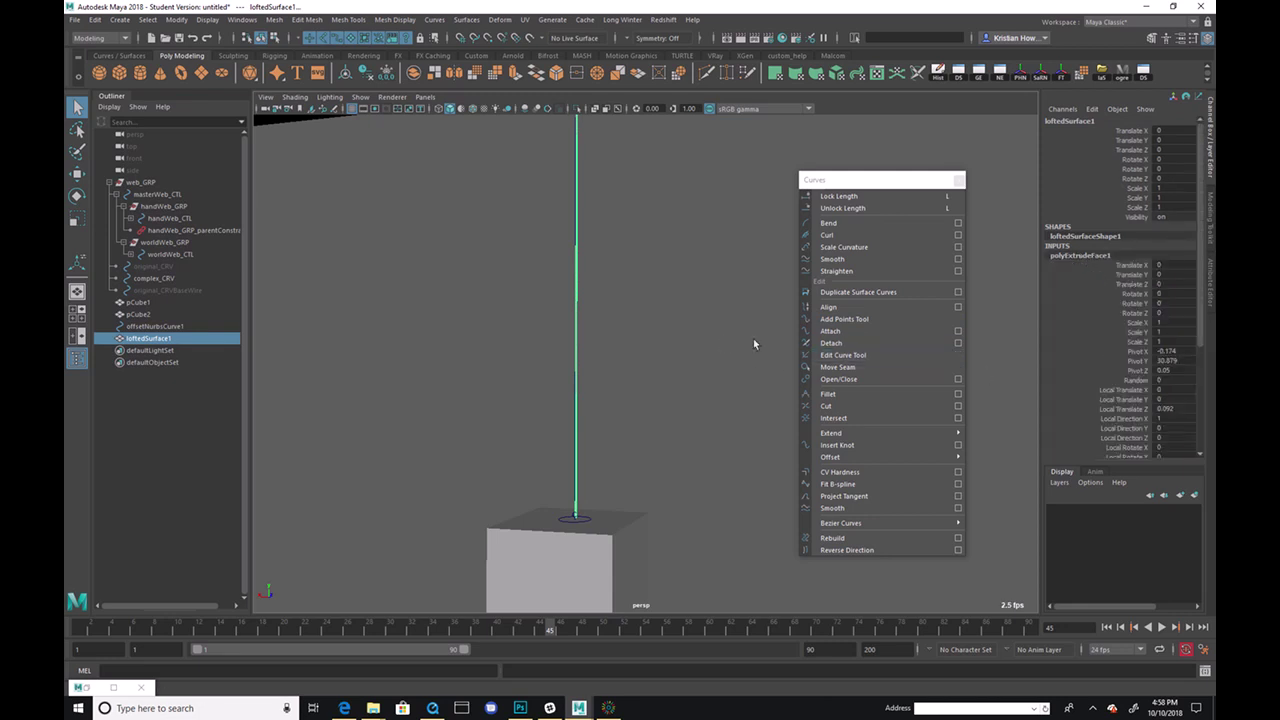
key(t)
alt+drag(657, 337, 651, 289)
alt+right_drag(651, 289, 688, 322)
drag(663, 234, 663, 403)
key(q)
click(697, 407)
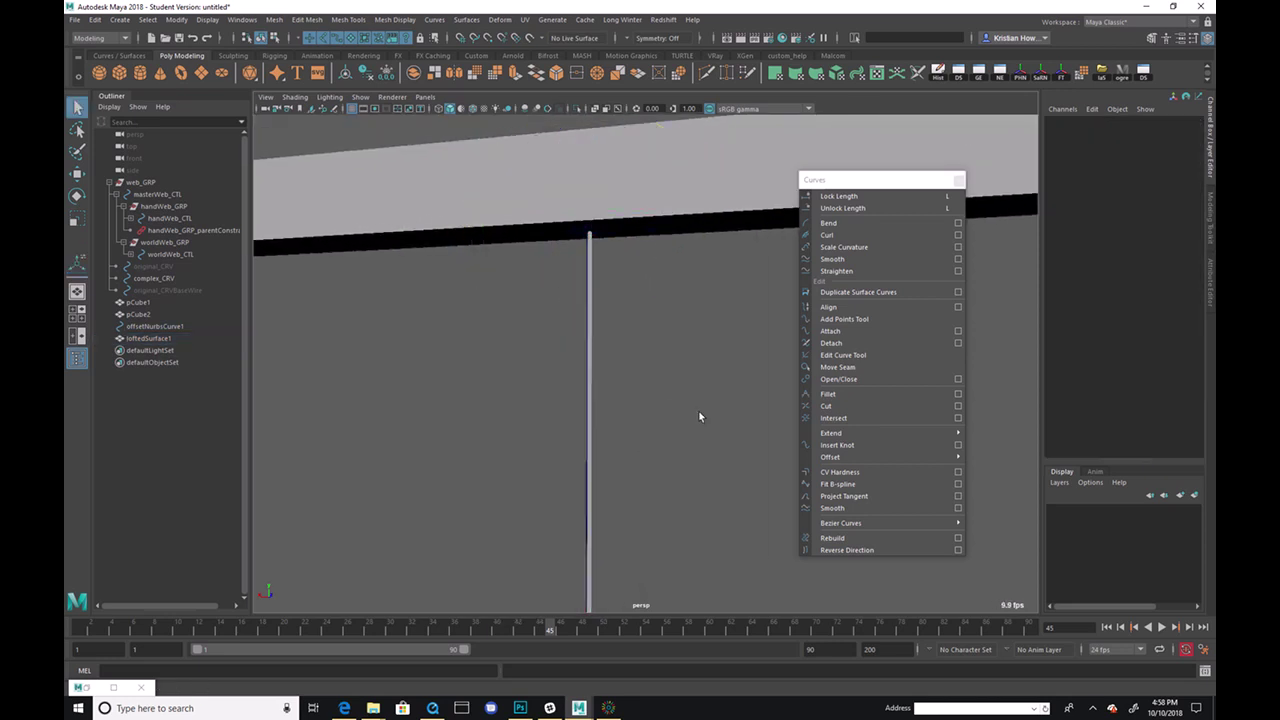
Step: Play back the animation with the whole web in view, and undo the thickness change
alt+right_drag(723, 466, 683, 402)
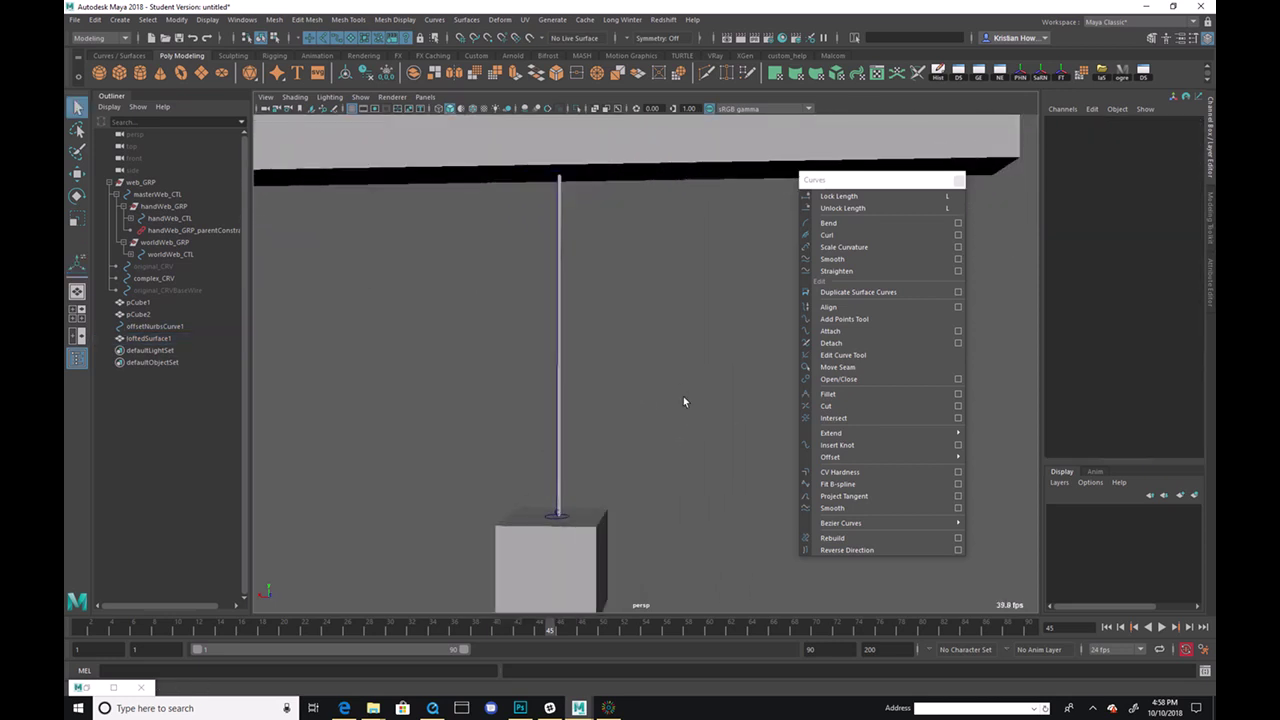
click(1160, 627)
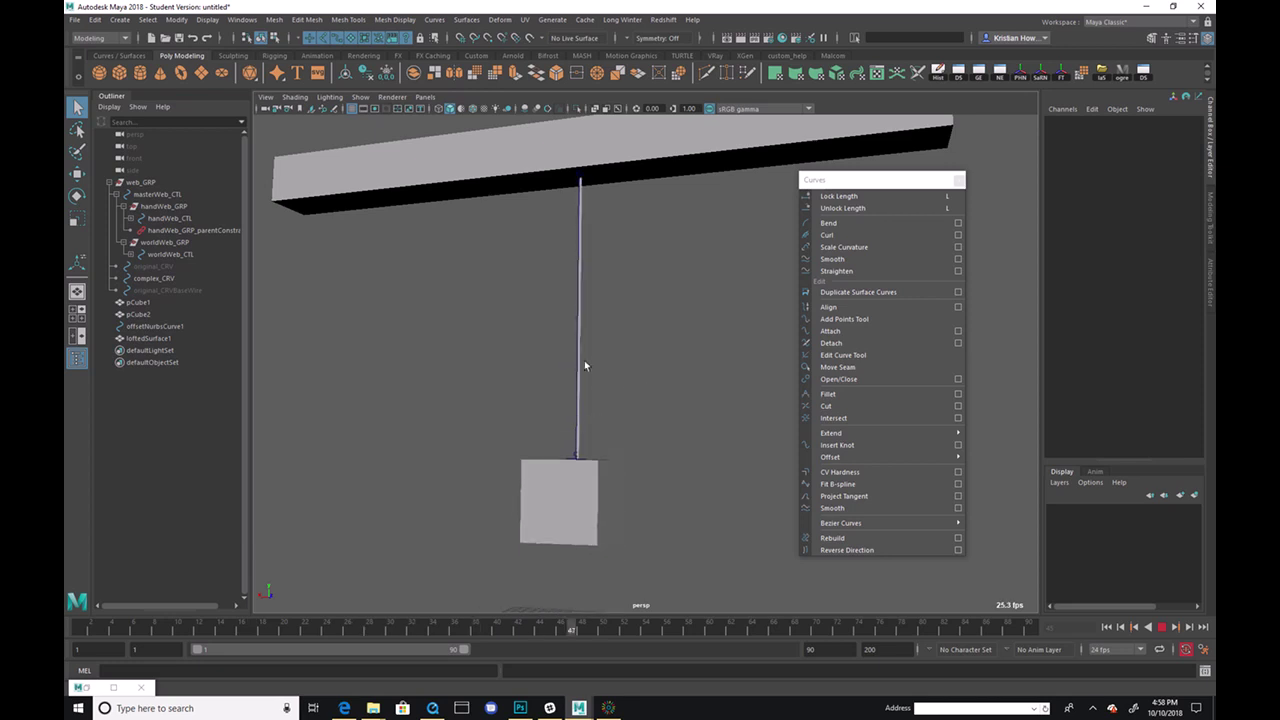
click(1163, 628)
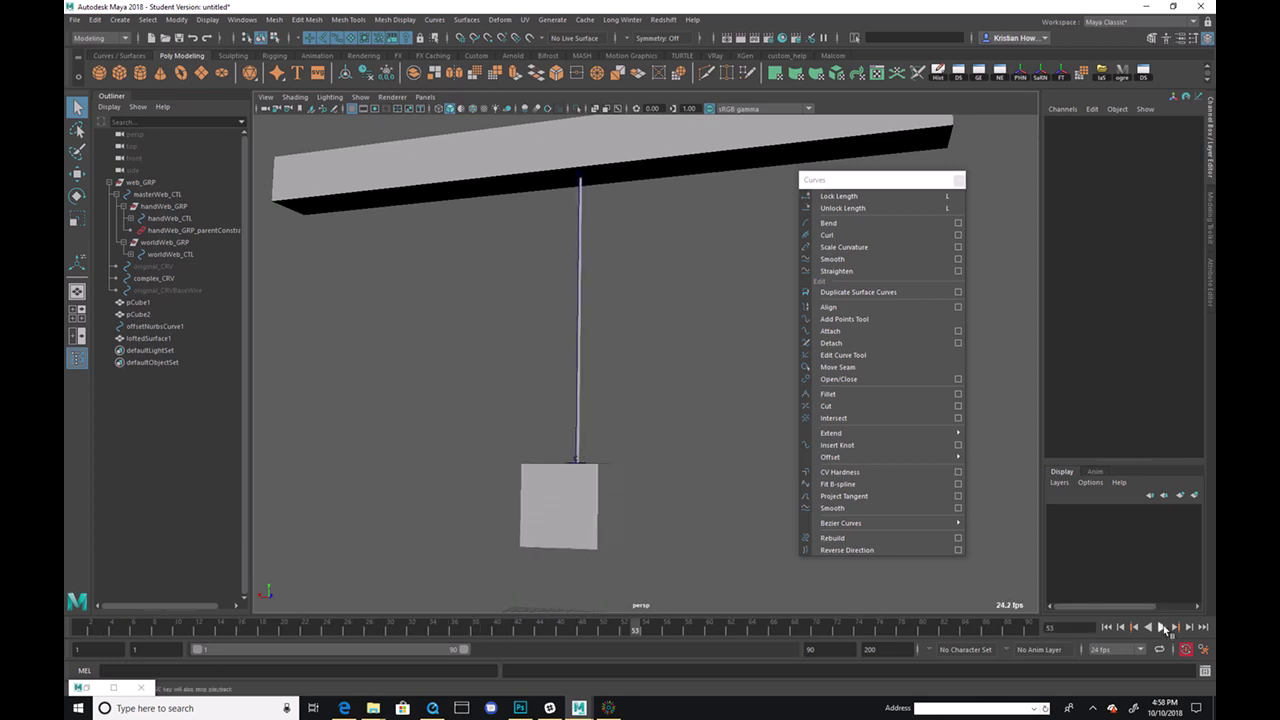
key(ctrl+z)
click(725, 485)
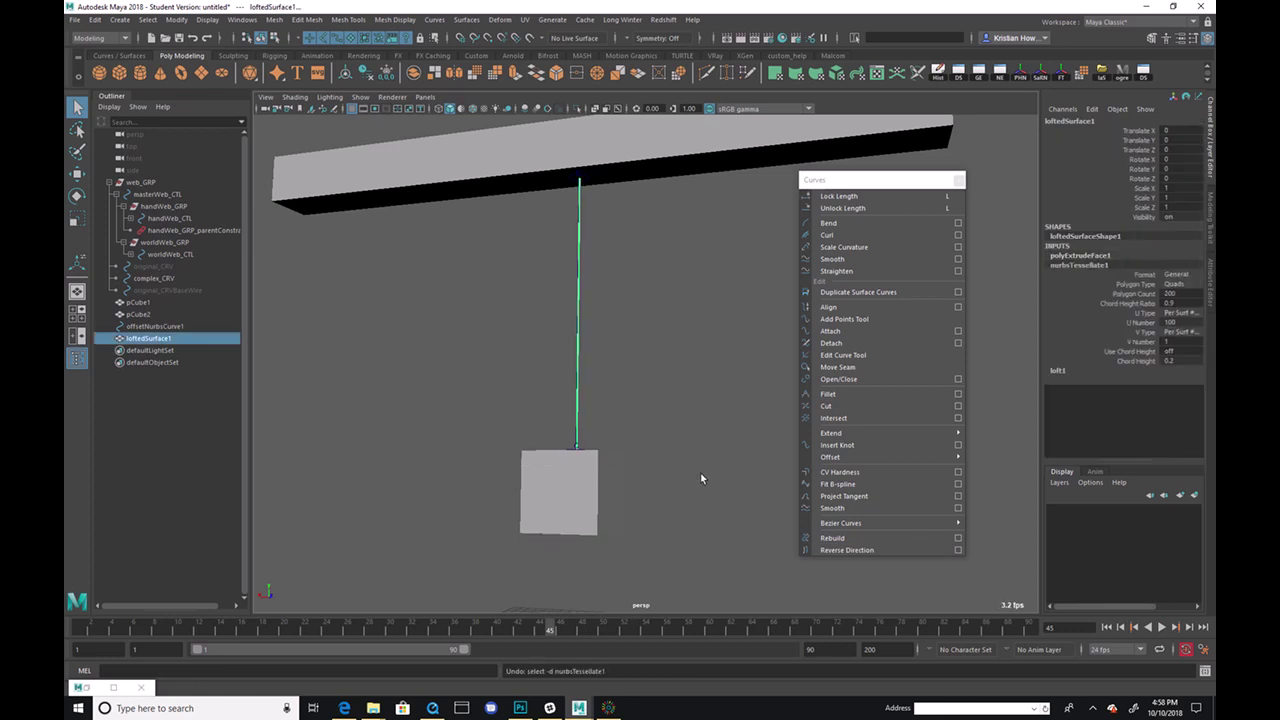
Step: Play back the swinging cube and web in wireframe display
click(1160, 628)
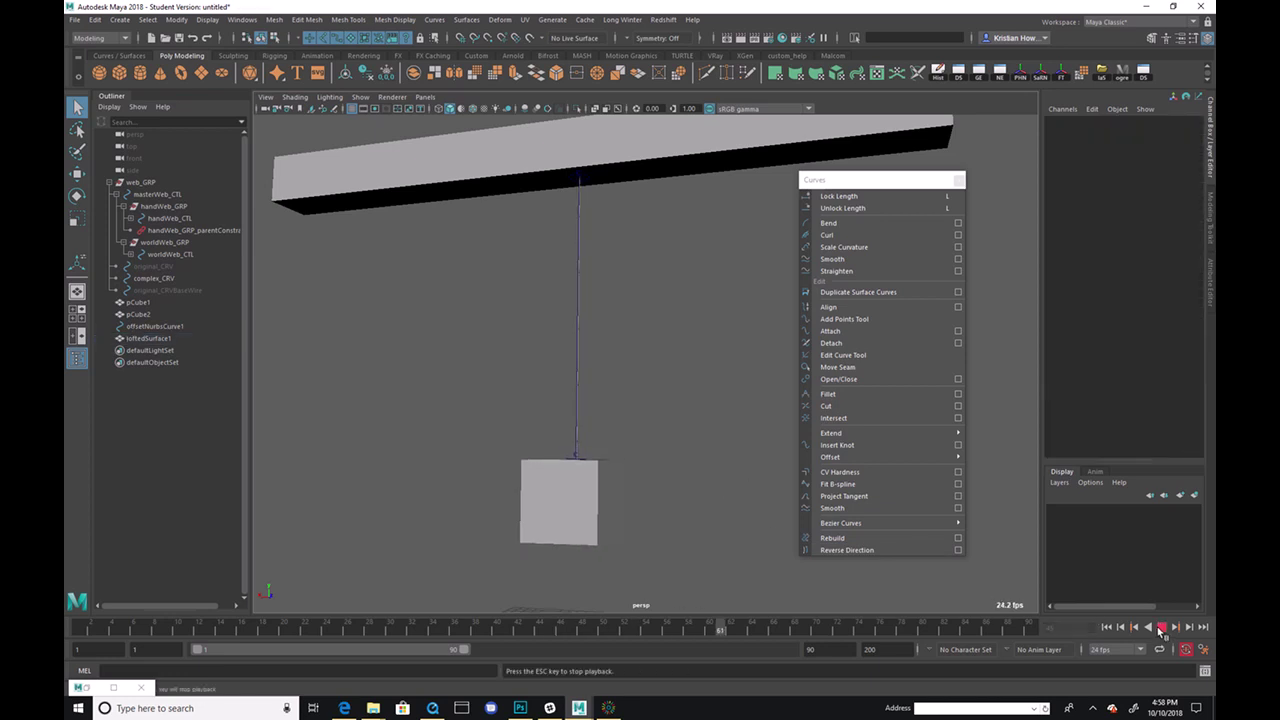
key(4)
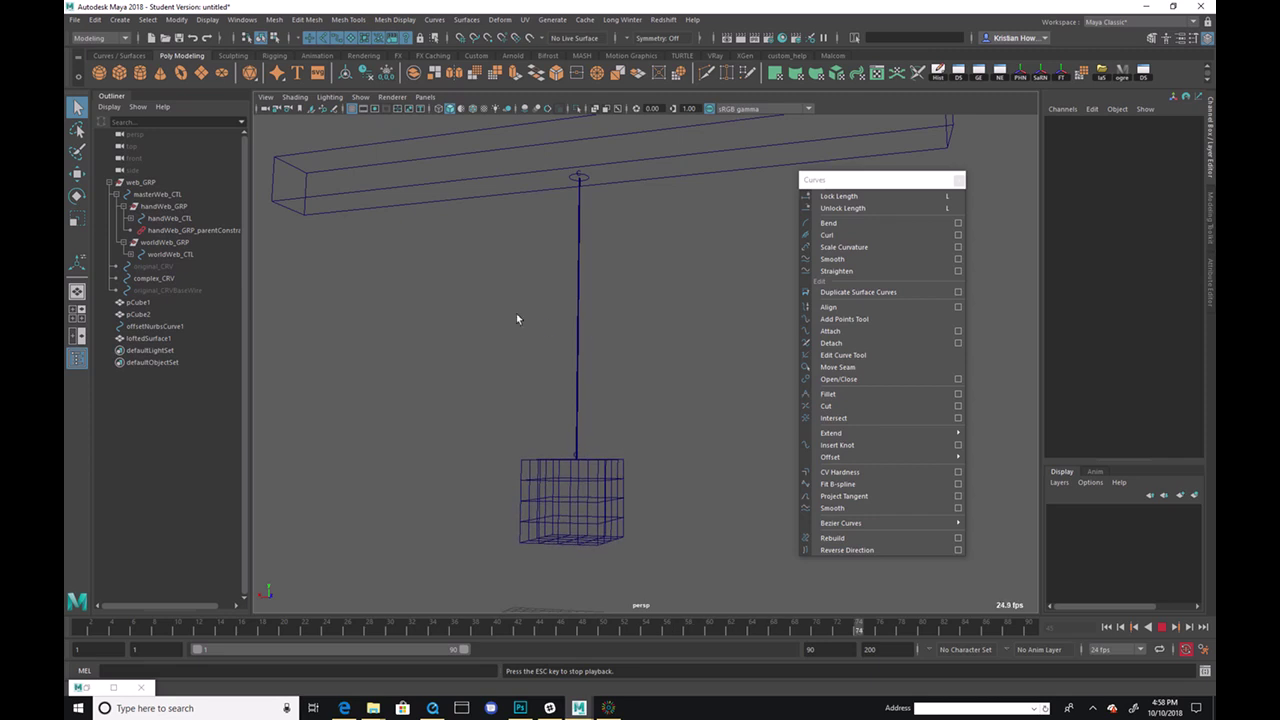
click(1161, 627)
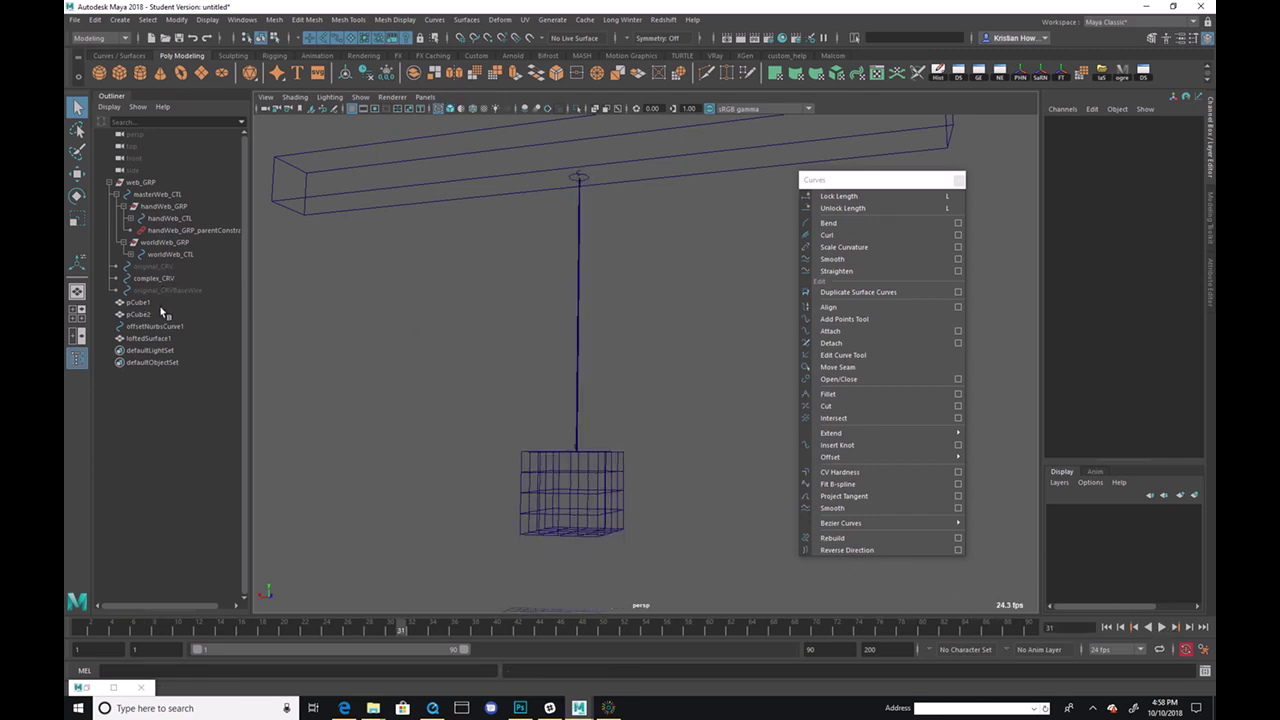
drag(160, 302, 163, 326)
middle_drag(135, 305, 162, 265)
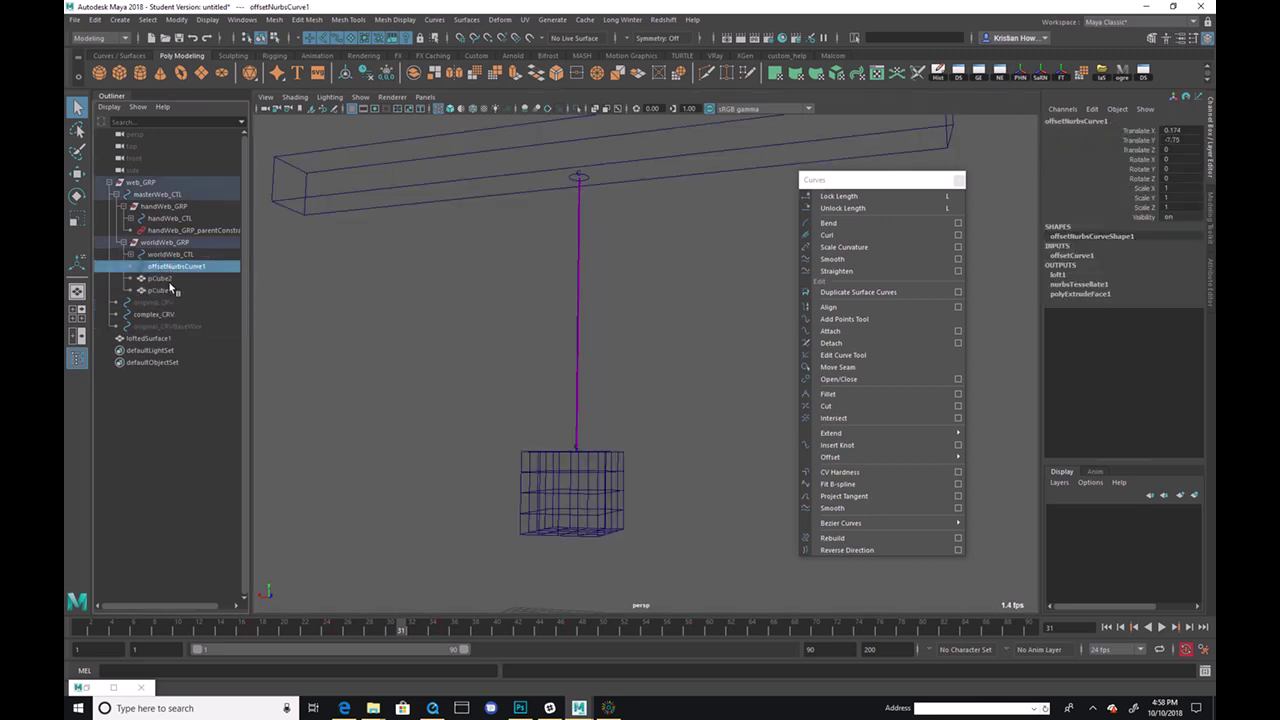
key(ctrl+z)
drag(143, 268, 157, 324)
key(ctrl+g)
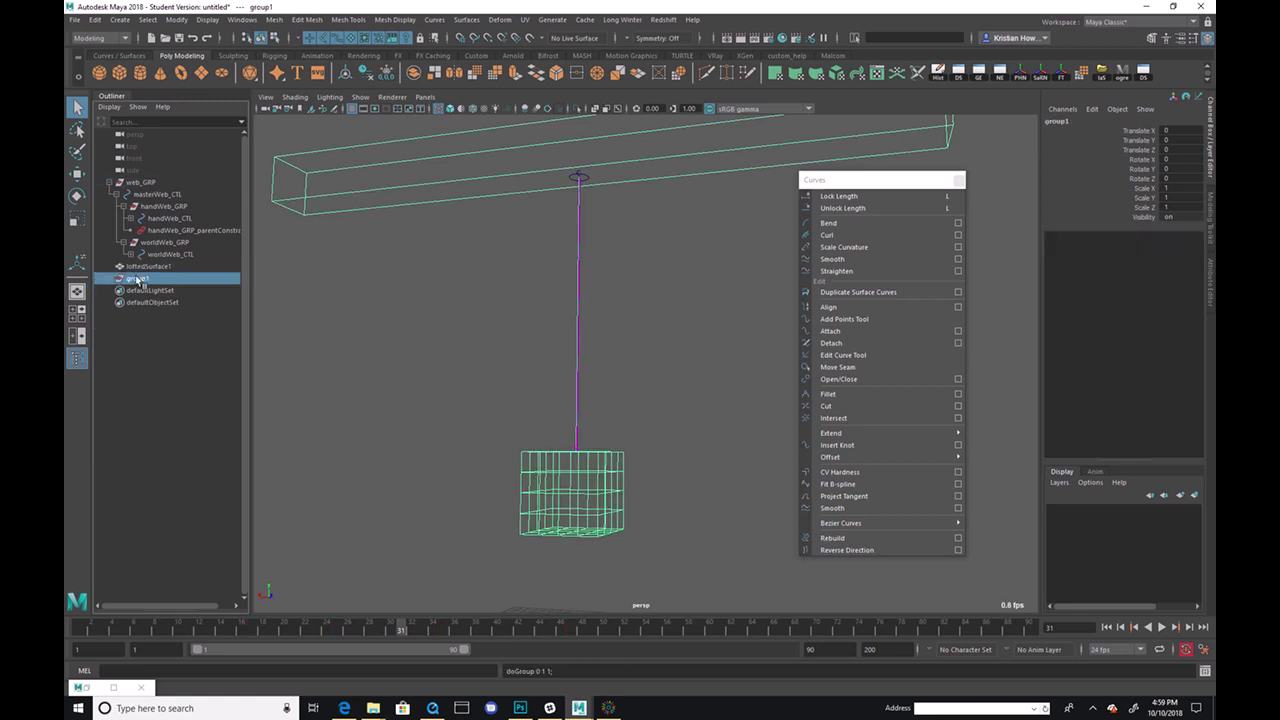
double_click(137, 279)
text(co)
key(ctrl+z)
click(176, 346)
key(ctrl+z)
key(ctrl+z)
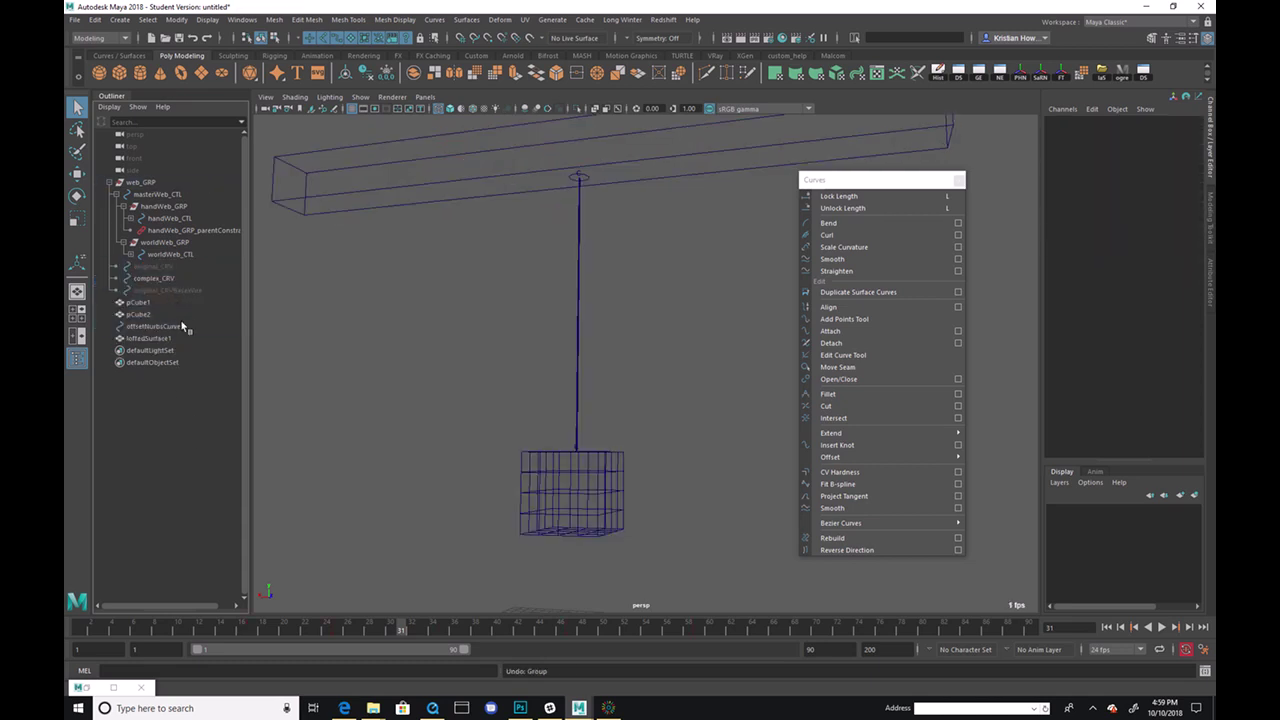
Step: Group offsetNurbsCurve1, loftedSurface1, original_CRV, complex_CRV and original_CRVBaseWire together
click(160, 326)
ctrl+click(188, 339)
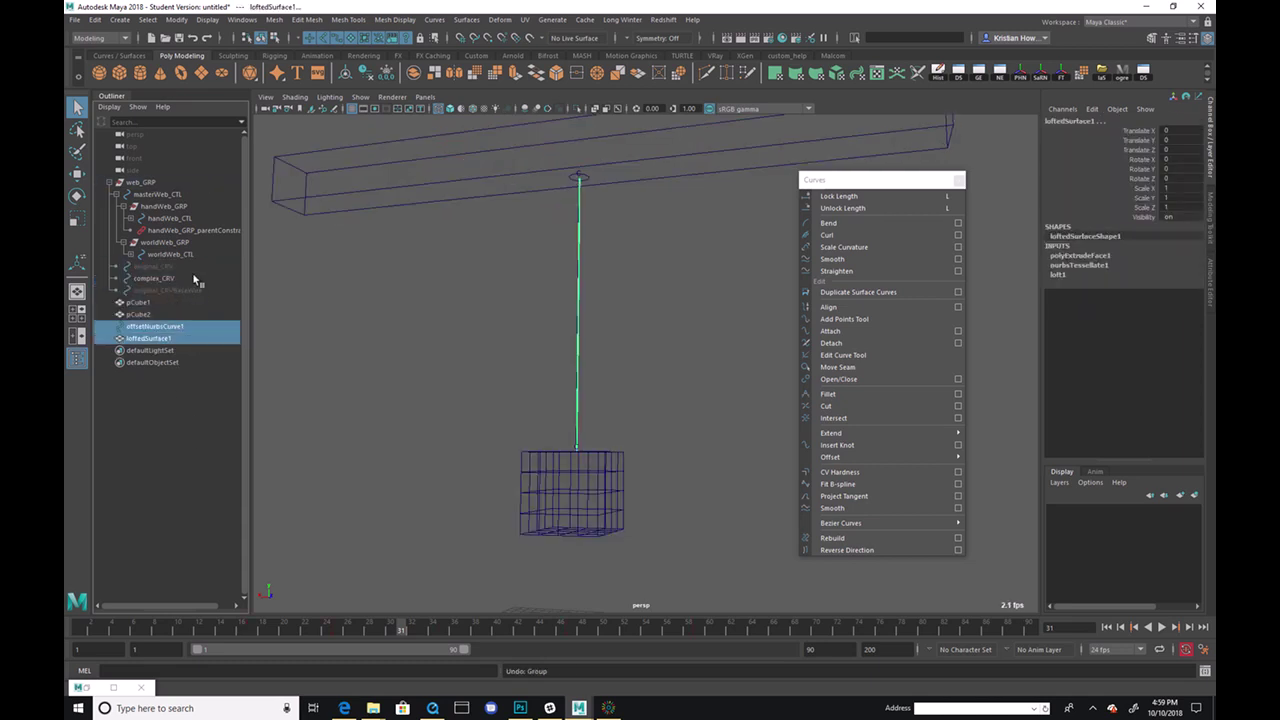
ctrl+click(183, 265)
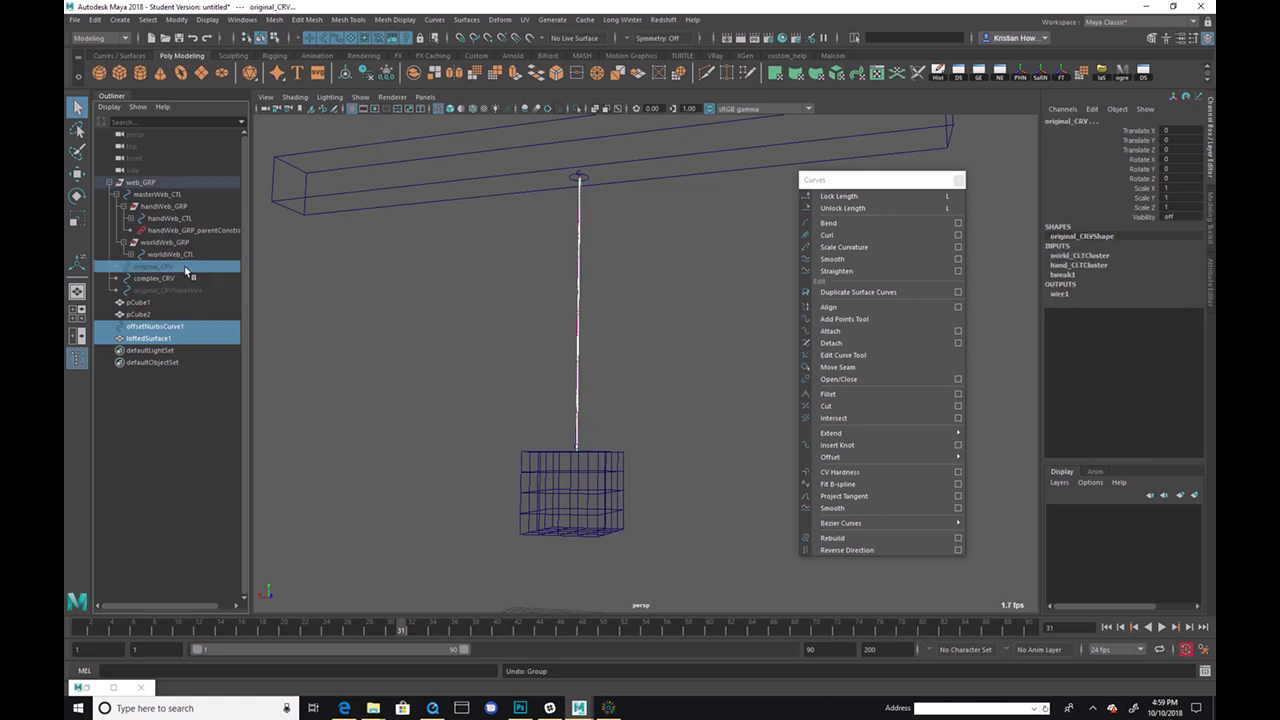
ctrl+click(192, 279)
ctrl+click(196, 291)
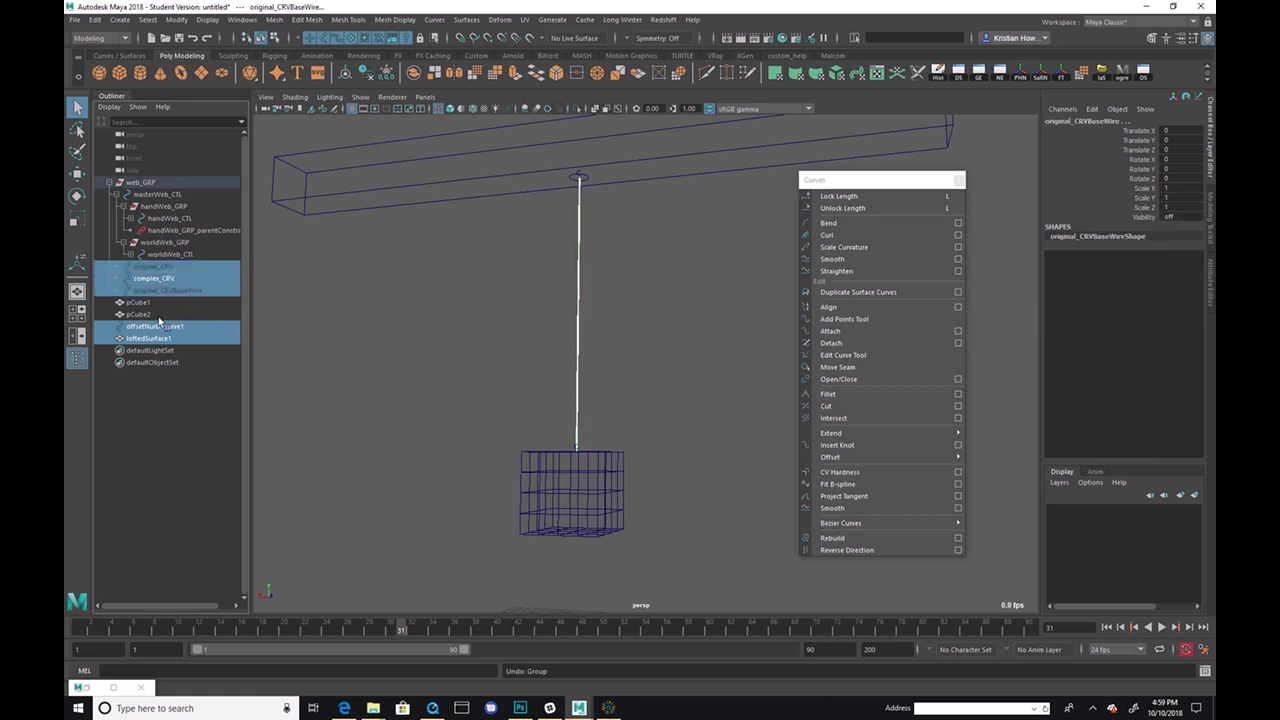
key(ctrl+g)
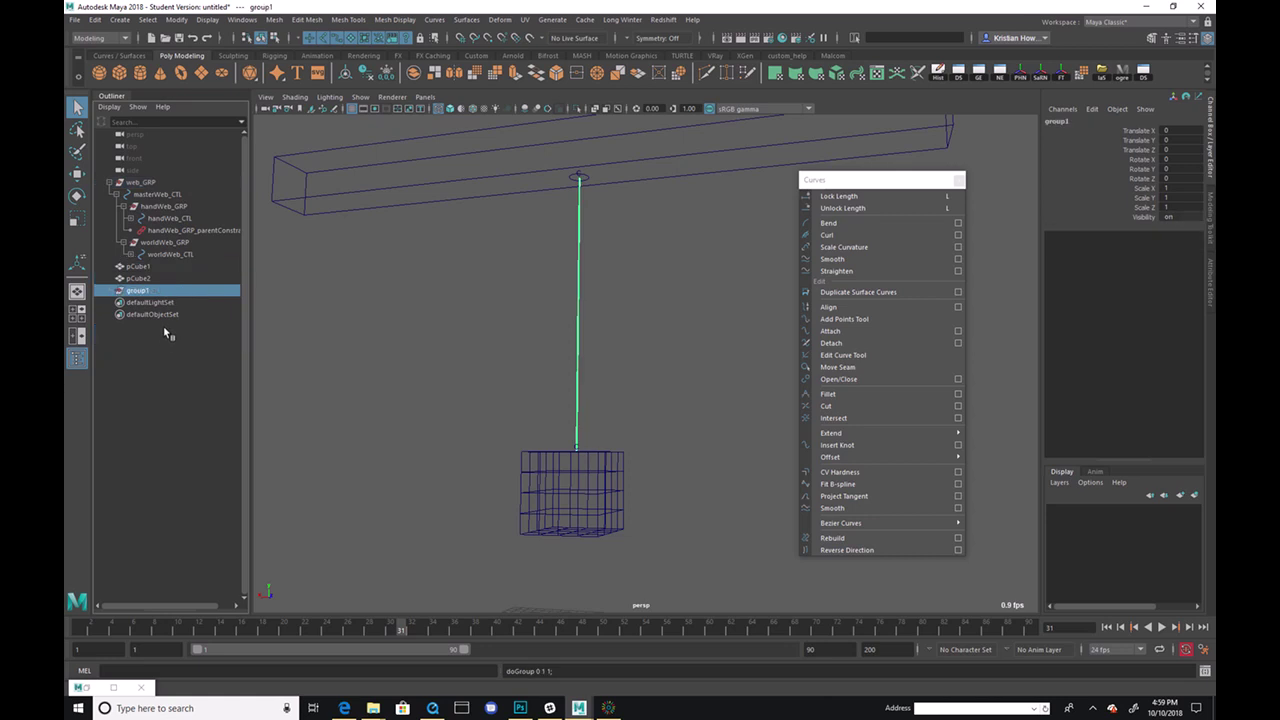
Step: Rename the new group DO_NOT_TOUCH and parent it under web_GRP
double_click(156, 291)
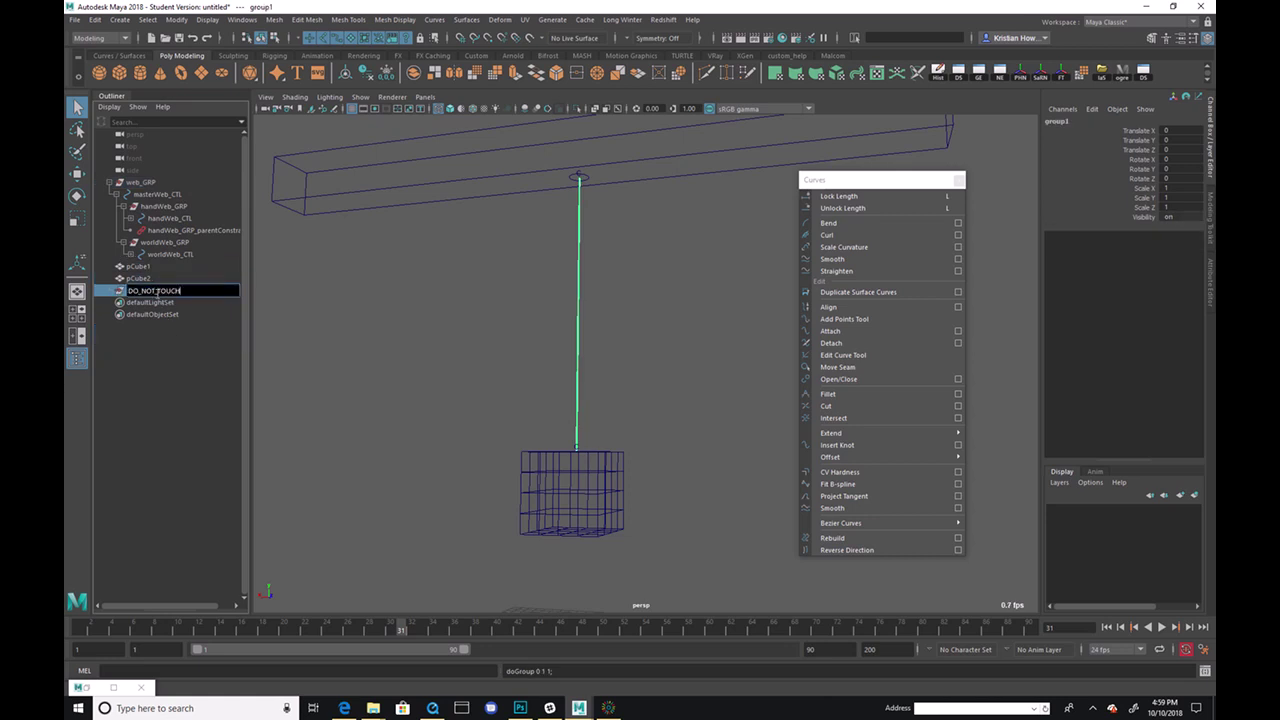
key(Return)
middle_drag(165, 193, 163, 185)
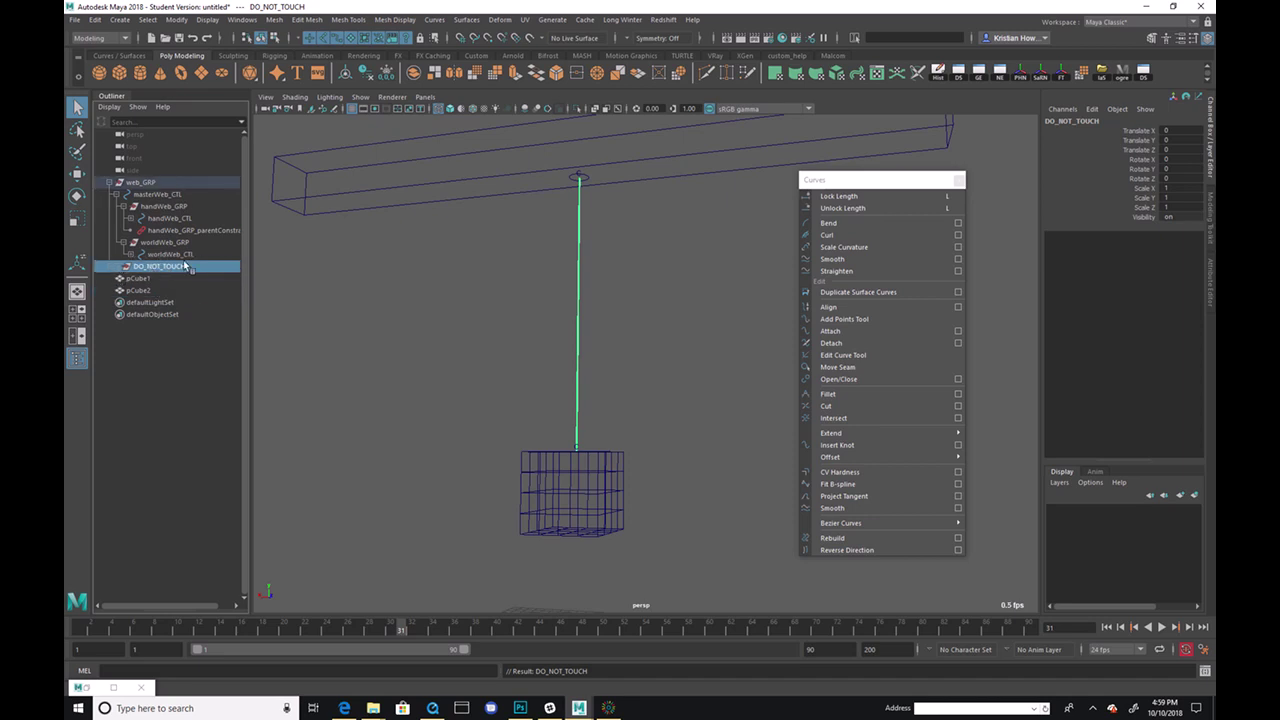
Step: Key the DO_NOT_TOUCH group's visibility off at frame 18 and on at the next frame
key(alt+v)
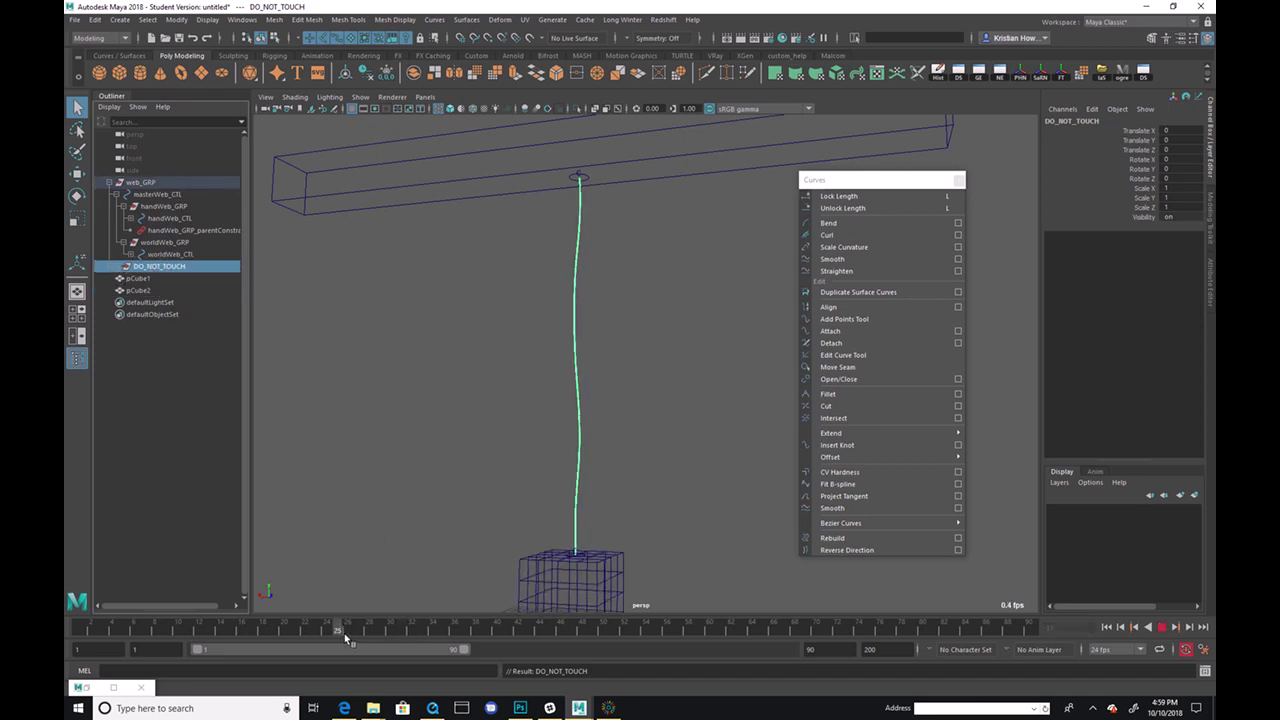
drag(266, 632, 274, 632)
click(1102, 213)
right_click(1102, 213)
click(1130, 240)
click(262, 630)
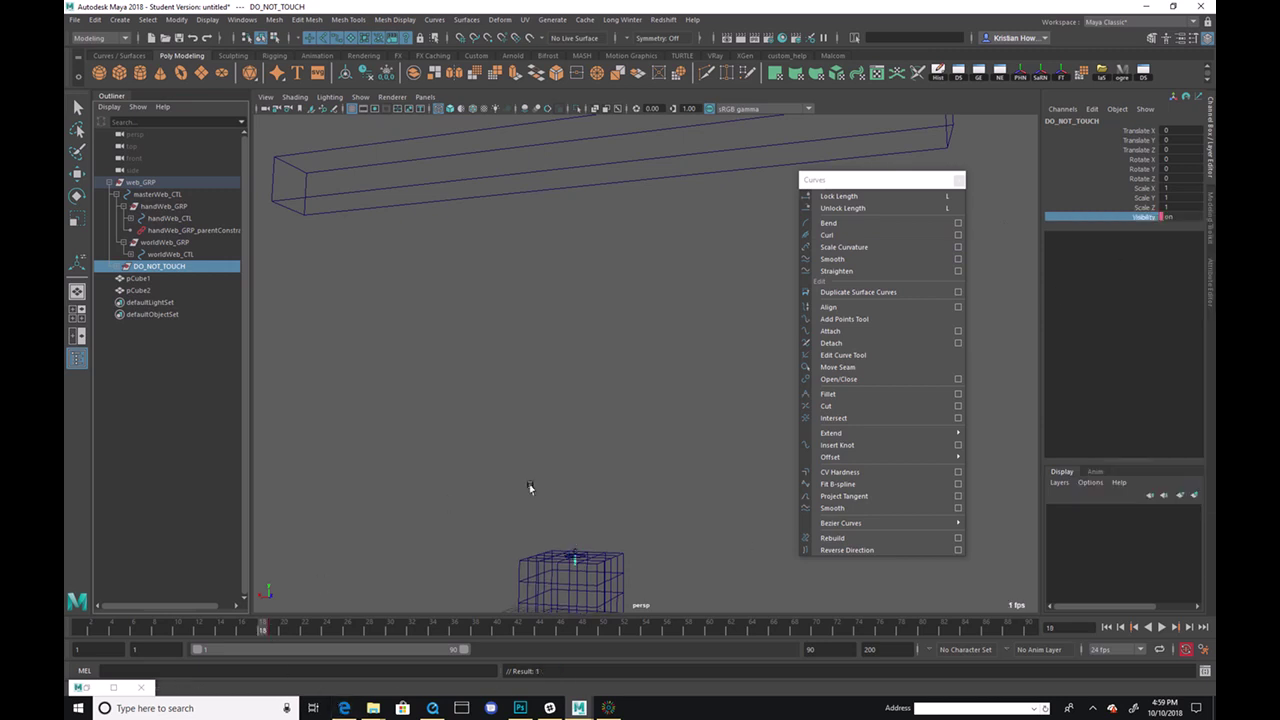
click(1181, 215)
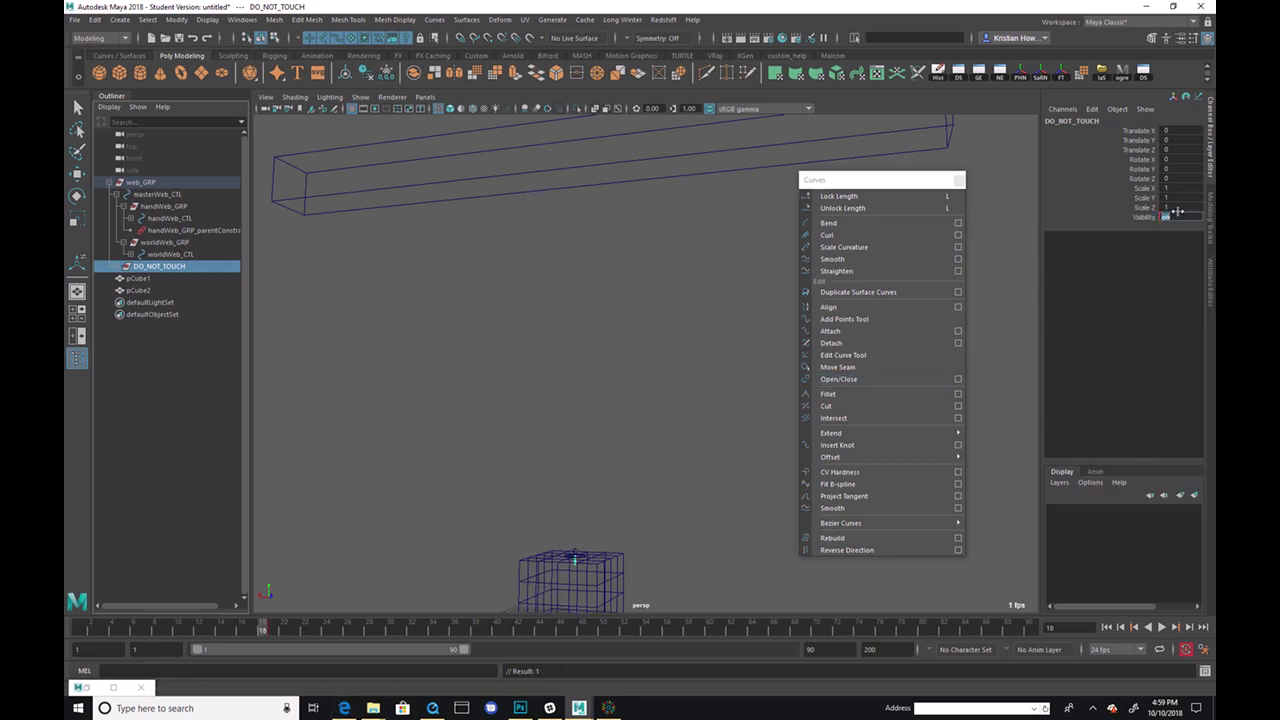
Step: Play back the animation to check when the web appears
key(alt+v)
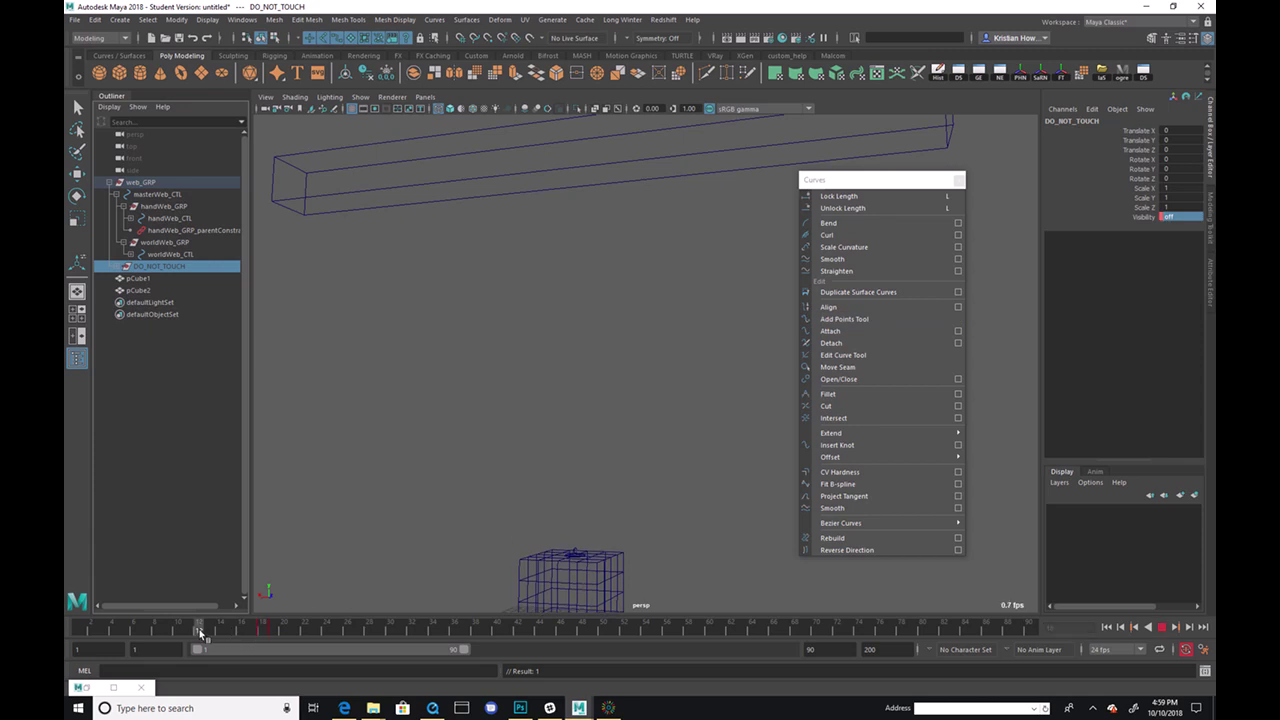
key(alt+v)
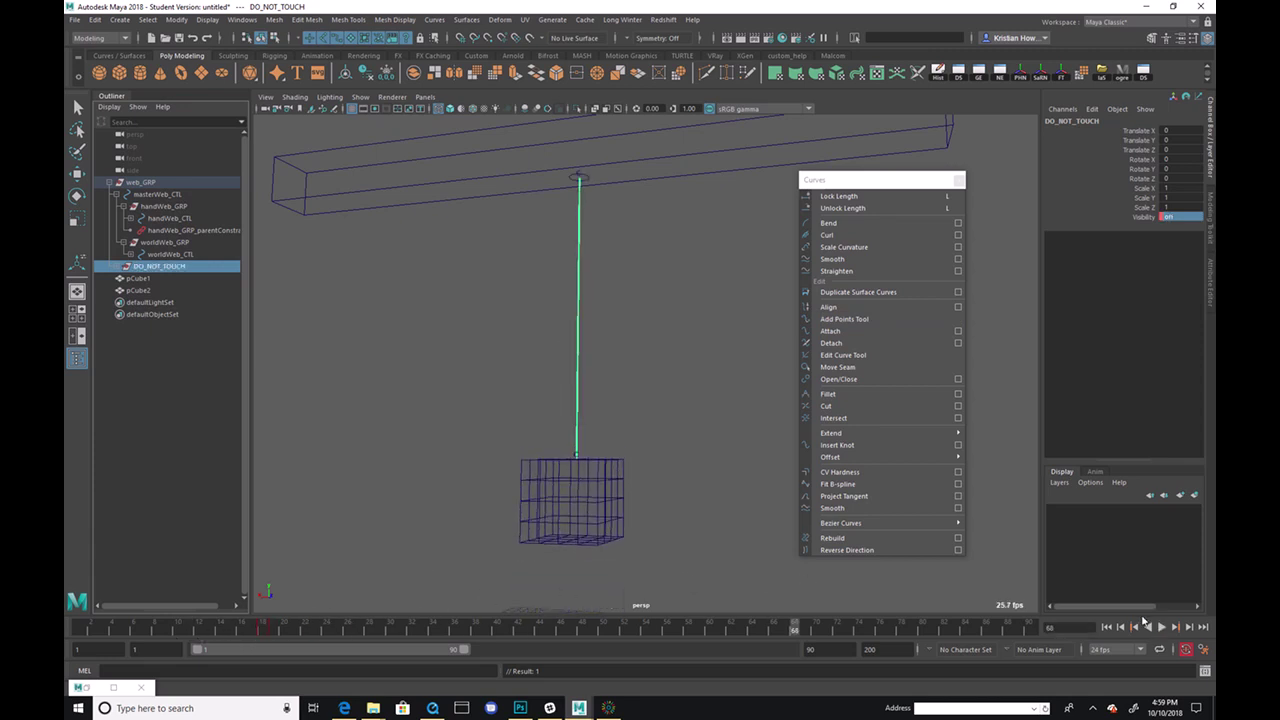
click(1164, 628)
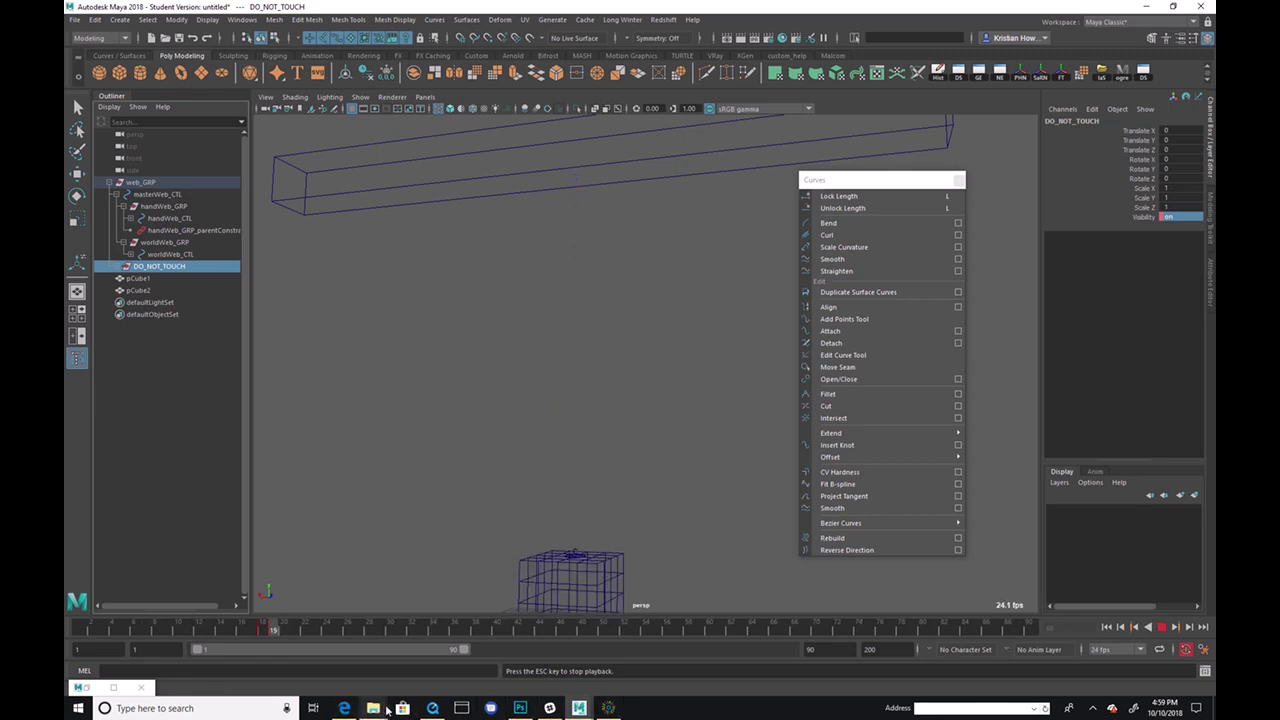
Step: Switch to the media player and play the web3 reference clip of the character shooting a web
click(431, 708)
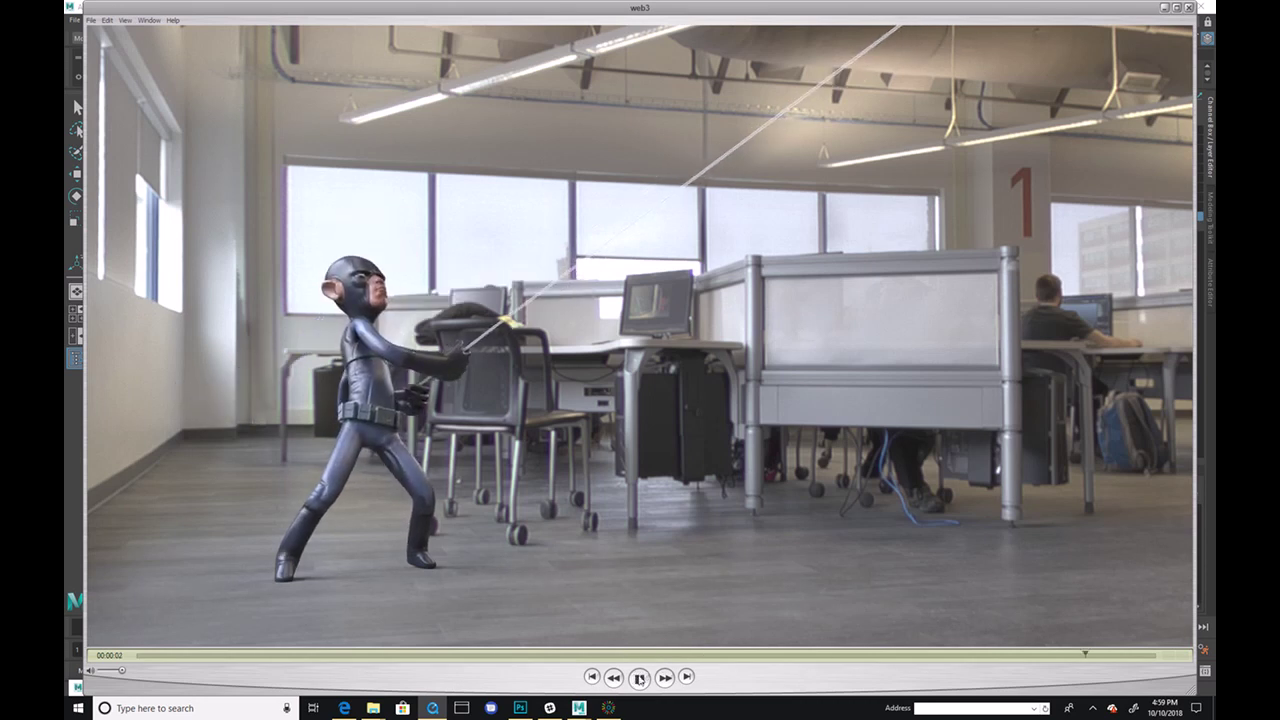
click(639, 678)
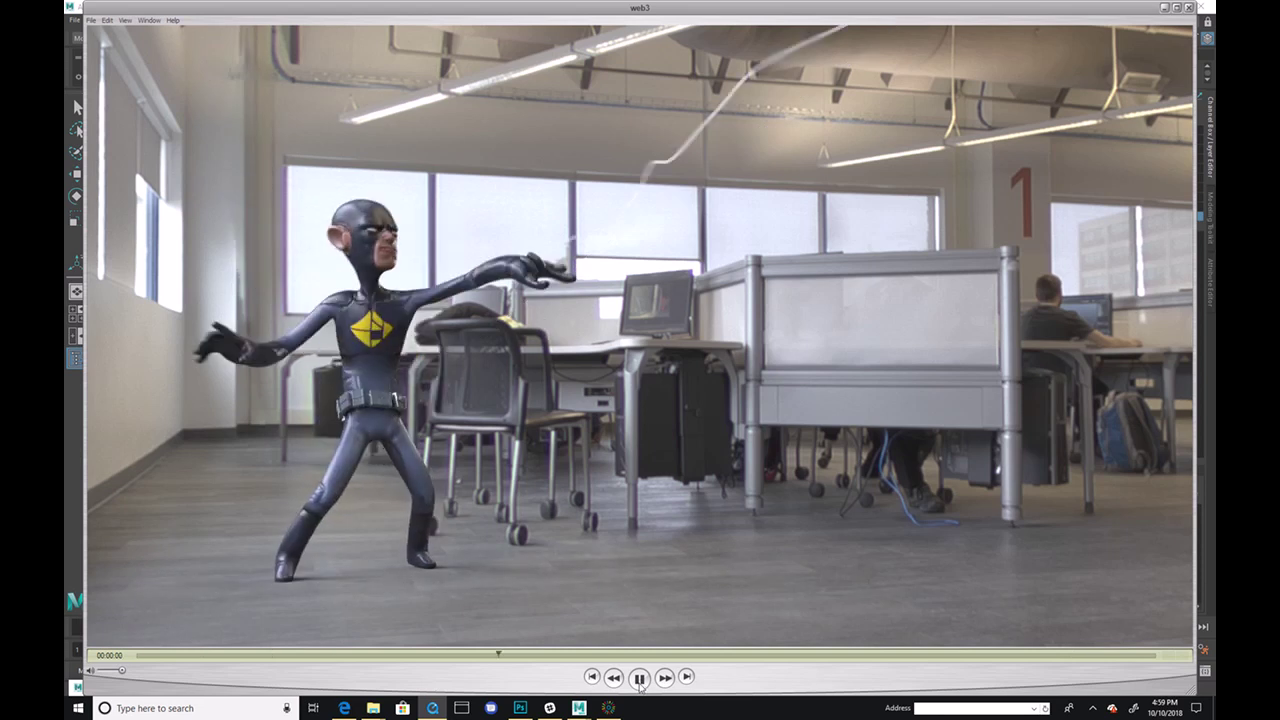
click(636, 679)
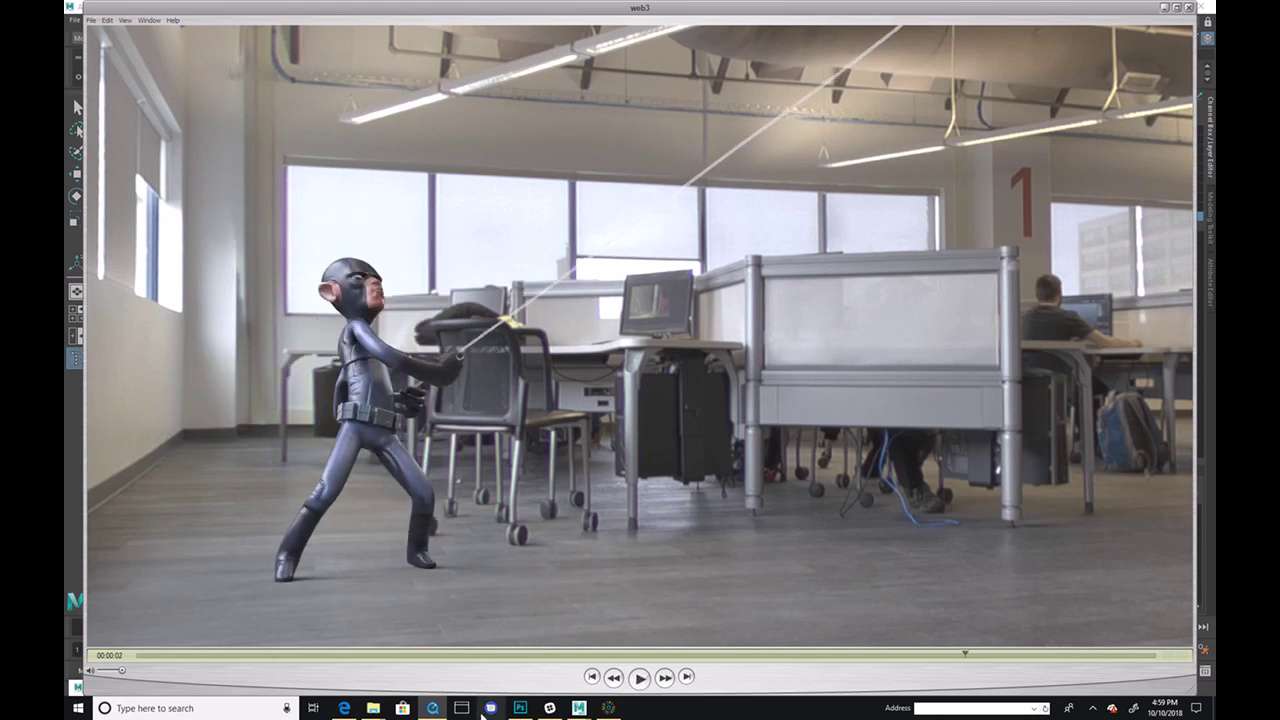
click(611, 706)
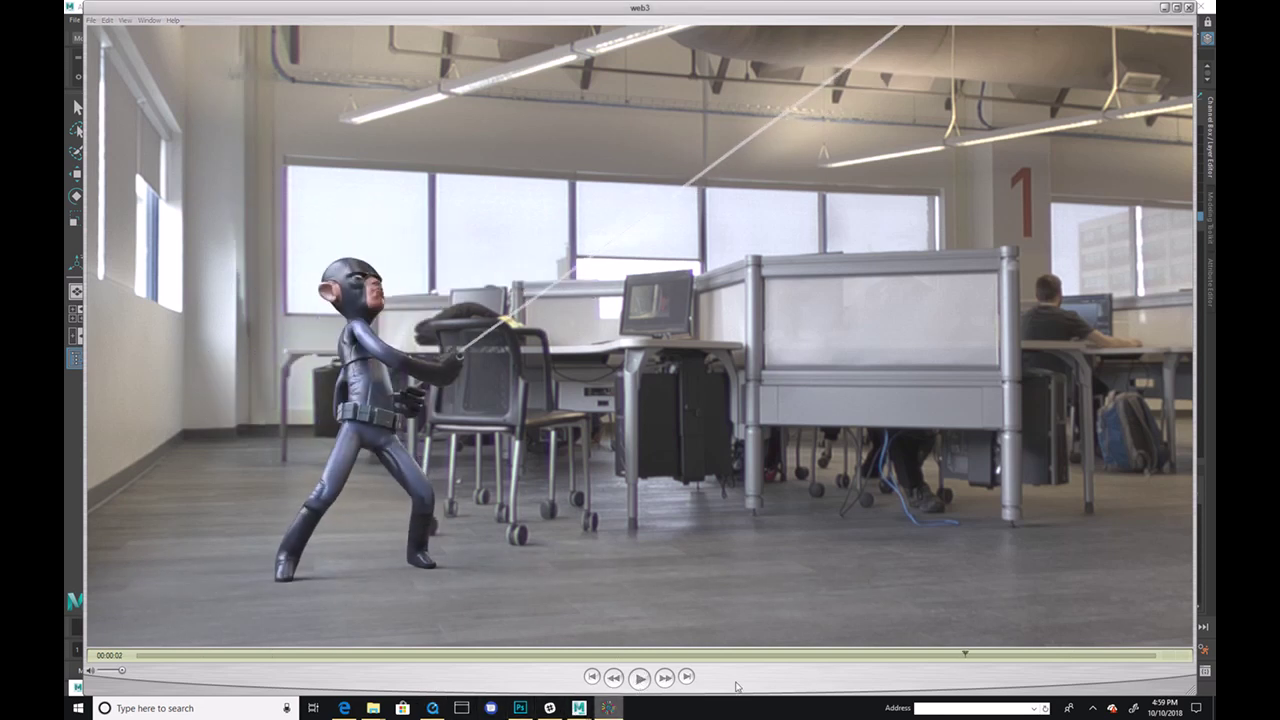